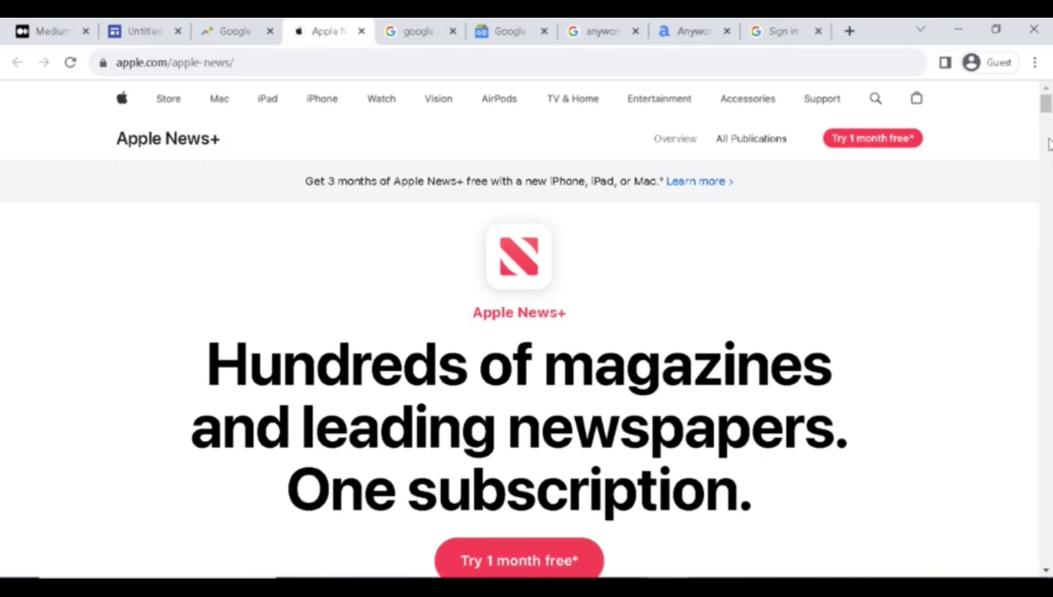
Read the Apple News+ $12.99 monthly pricing, then close the Apple News+ tab.
drag(1049, 108, 1049, 172)
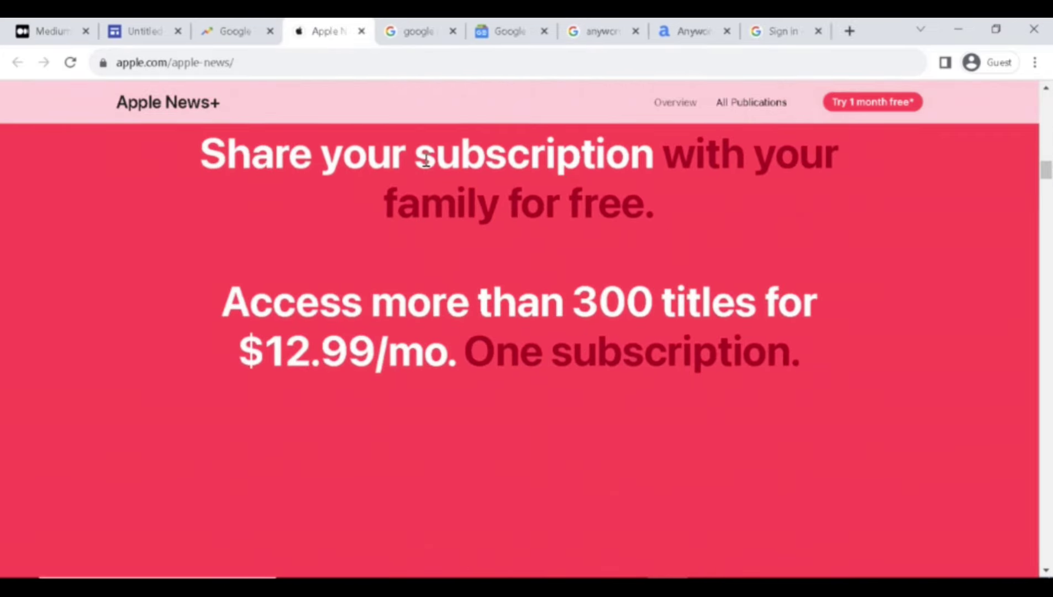
drag(608, 158, 629, 158)
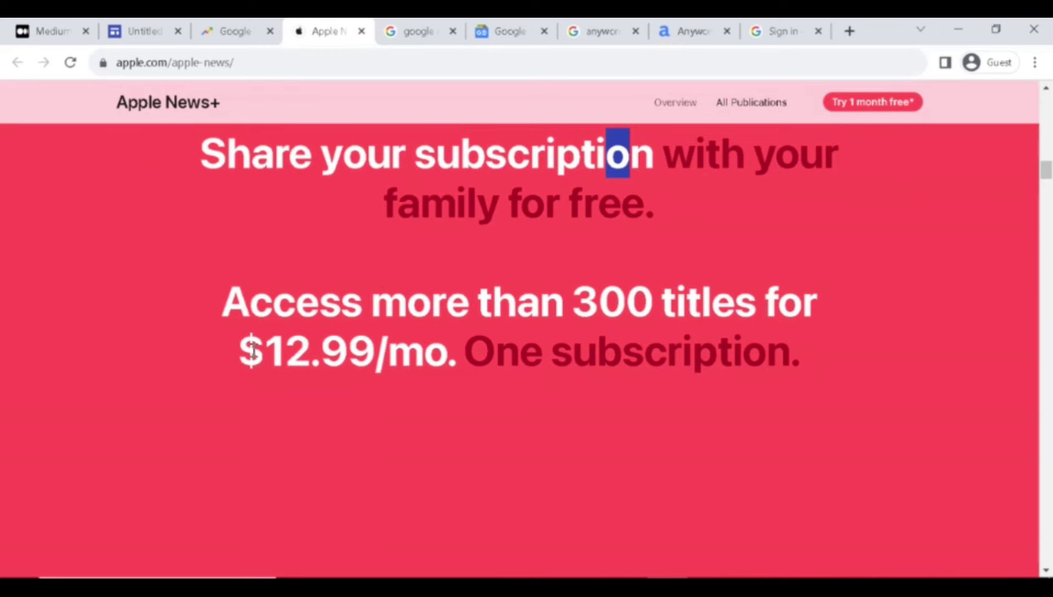
drag(253, 351, 423, 351)
click(435, 105)
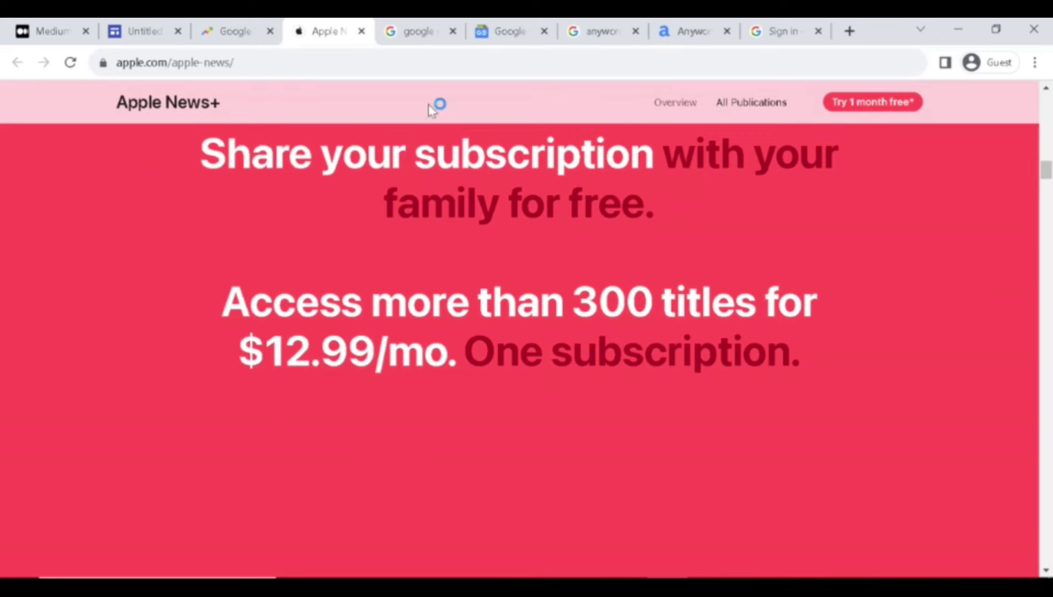
click(361, 31)
Return to the Google News search results and dismiss the location permission prompt.
click(241, 29)
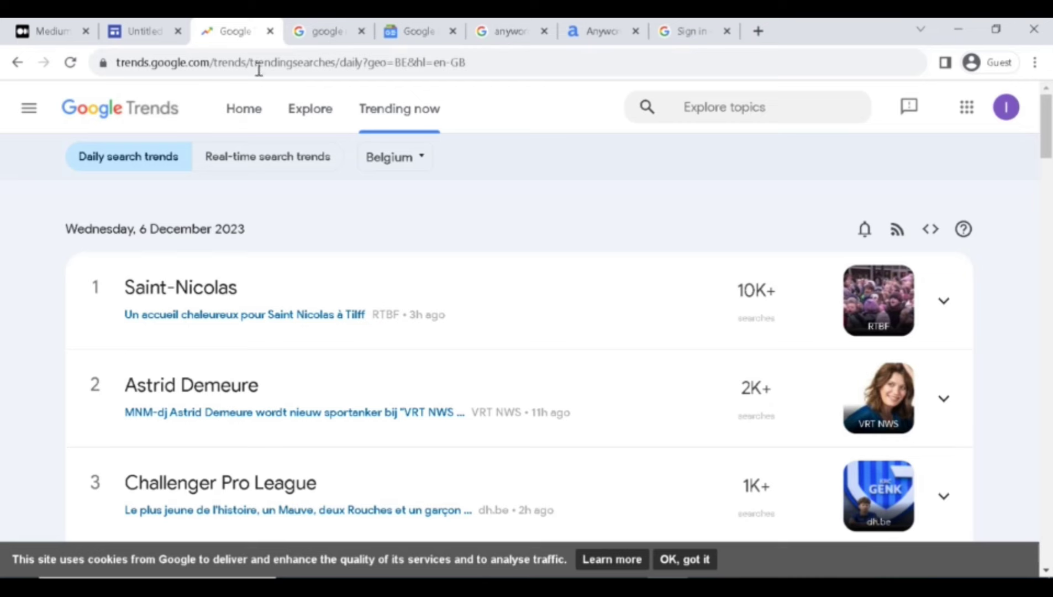
click(331, 31)
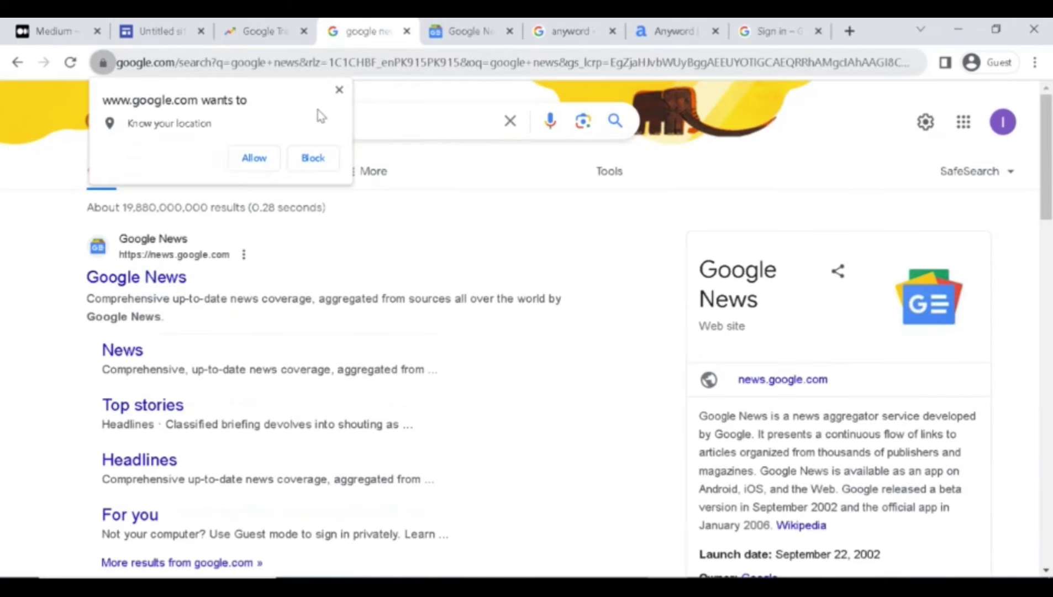
click(339, 90)
drag(254, 135, 313, 118)
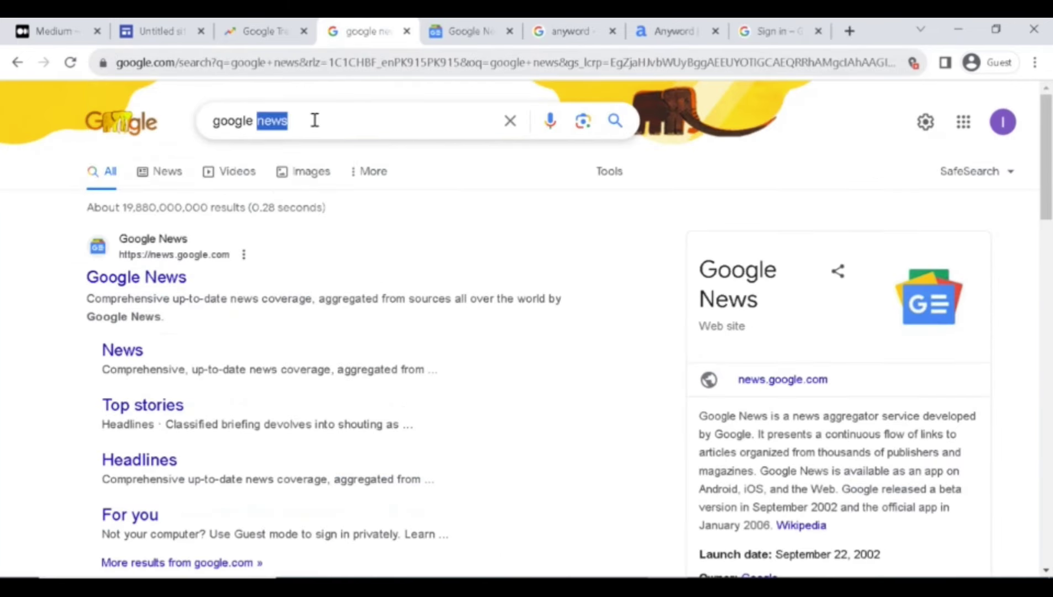
click(313, 105)
key(ctrl+shift+Tab)
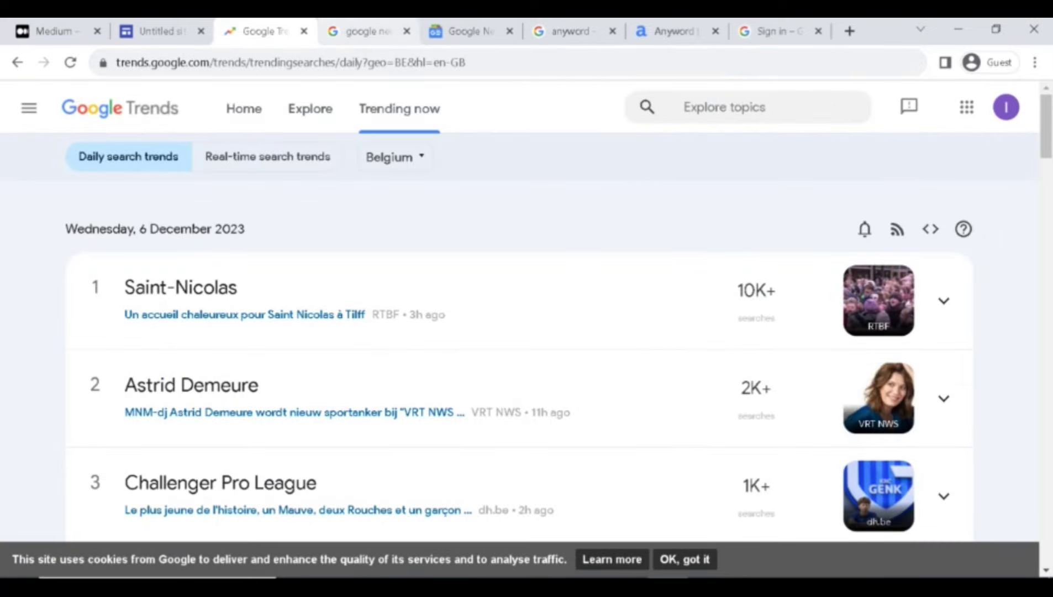
click(364, 32)
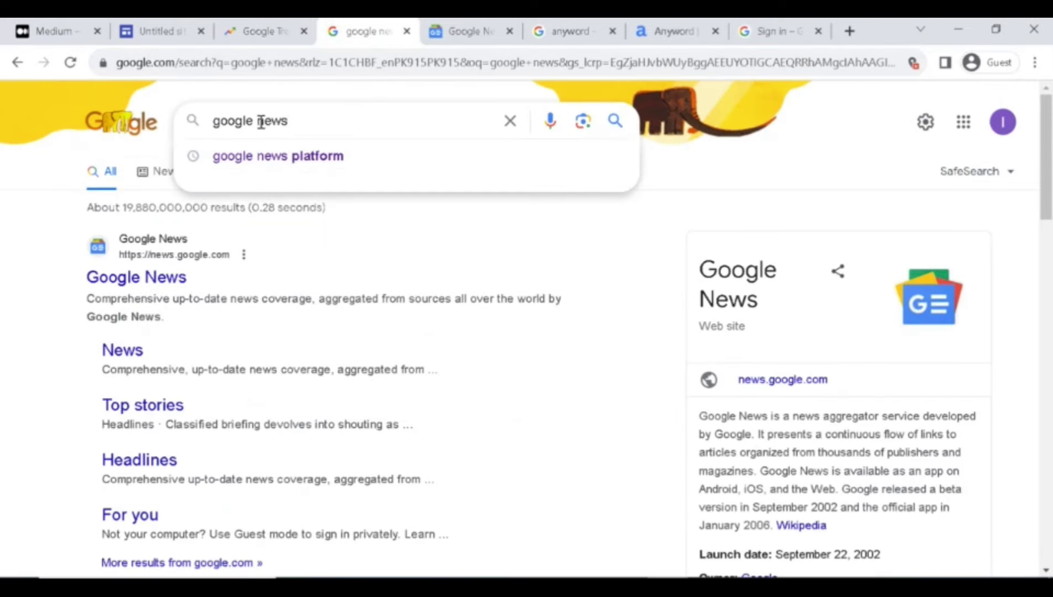
Open Google News and browse the Technology, Entertainment, then Business sections.
click(118, 296)
key(ctrl+Tab)
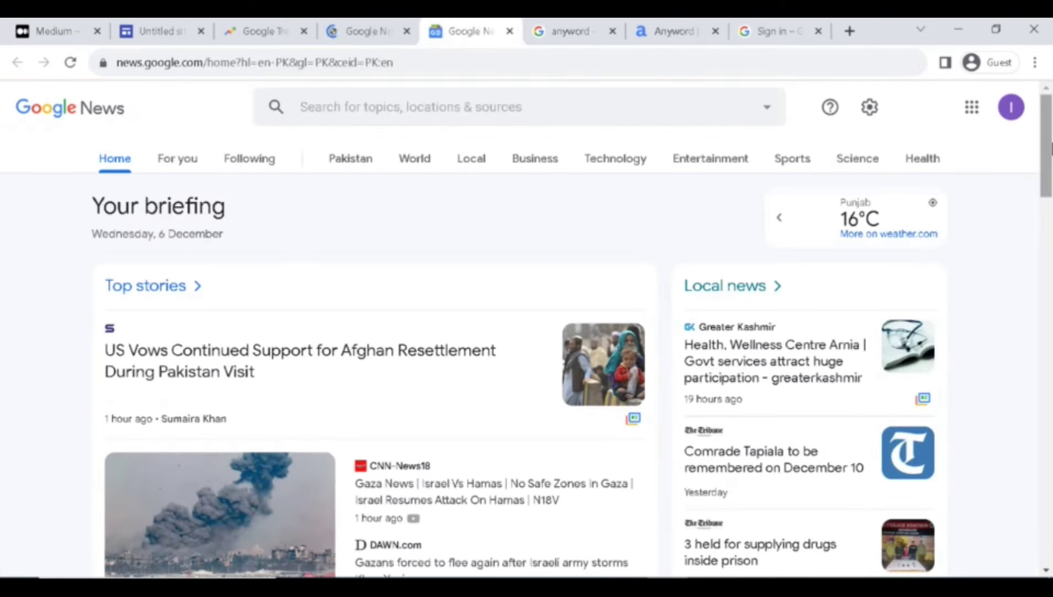
scroll(1031, 234, down, 7)
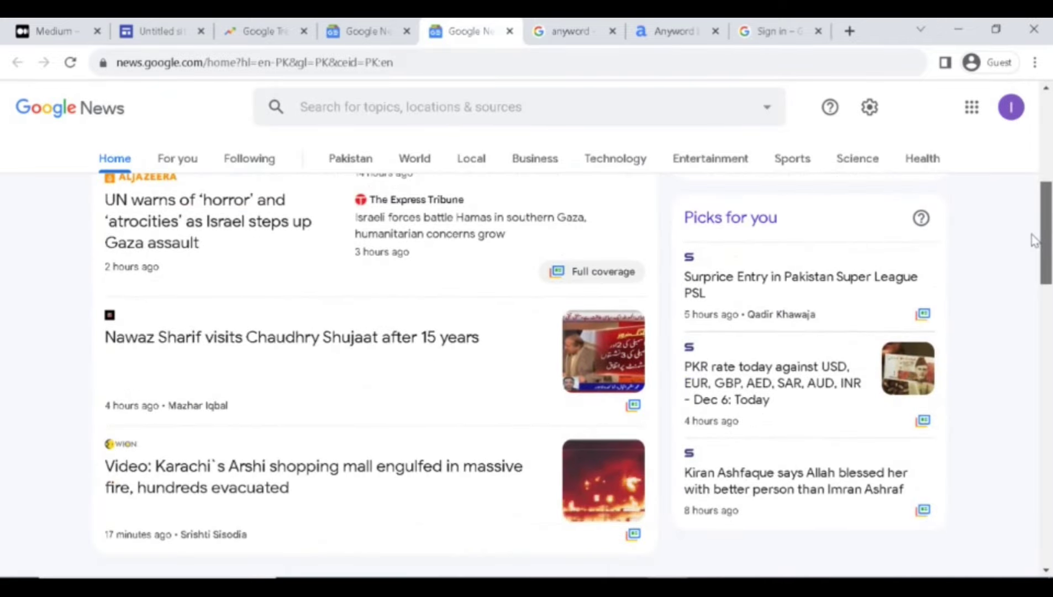
scroll(1032, 235, up, 8)
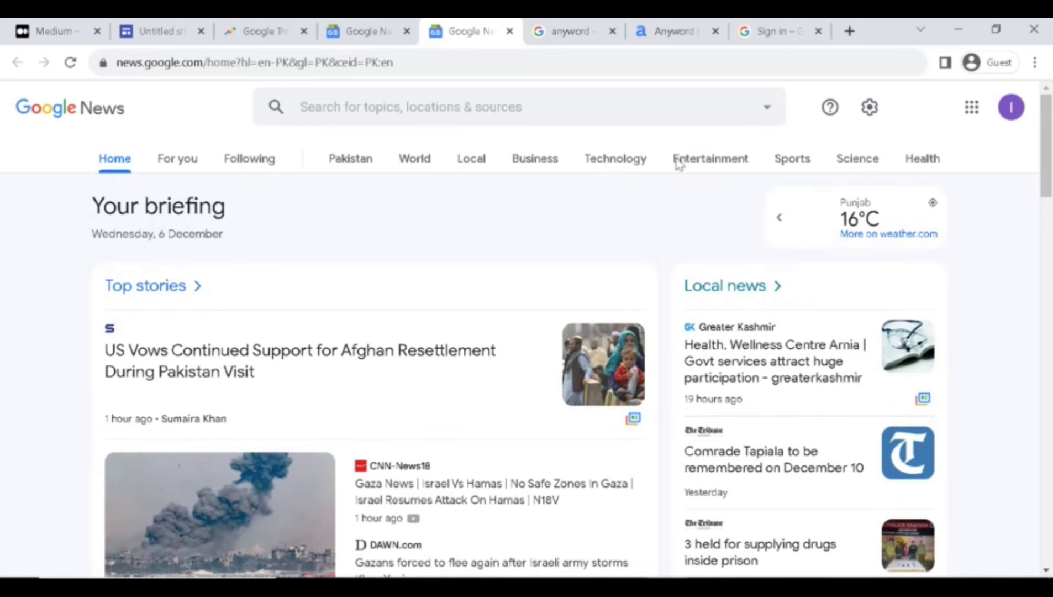
click(627, 161)
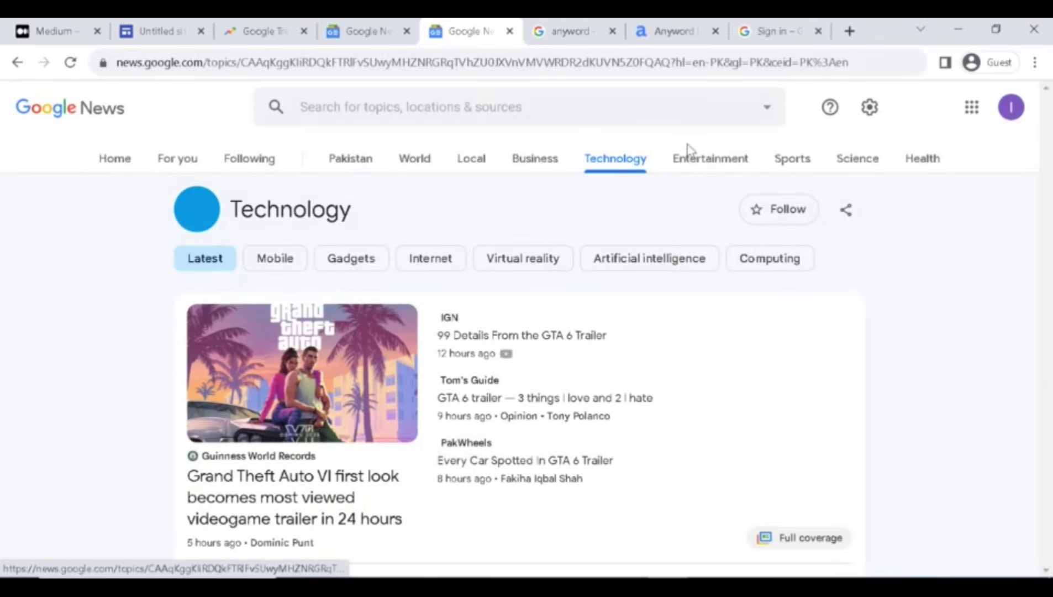
click(719, 162)
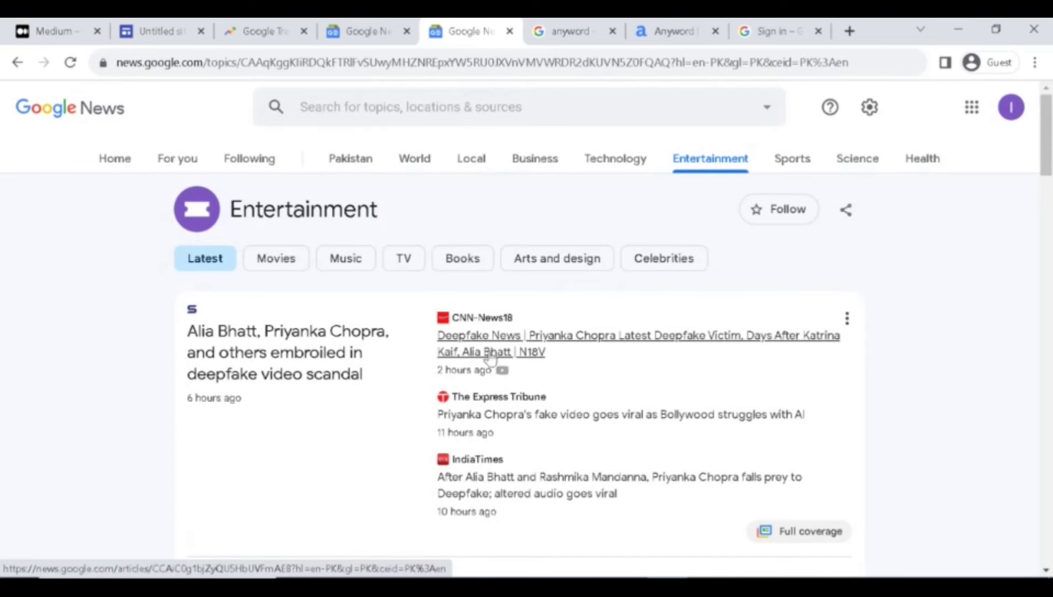
click(545, 160)
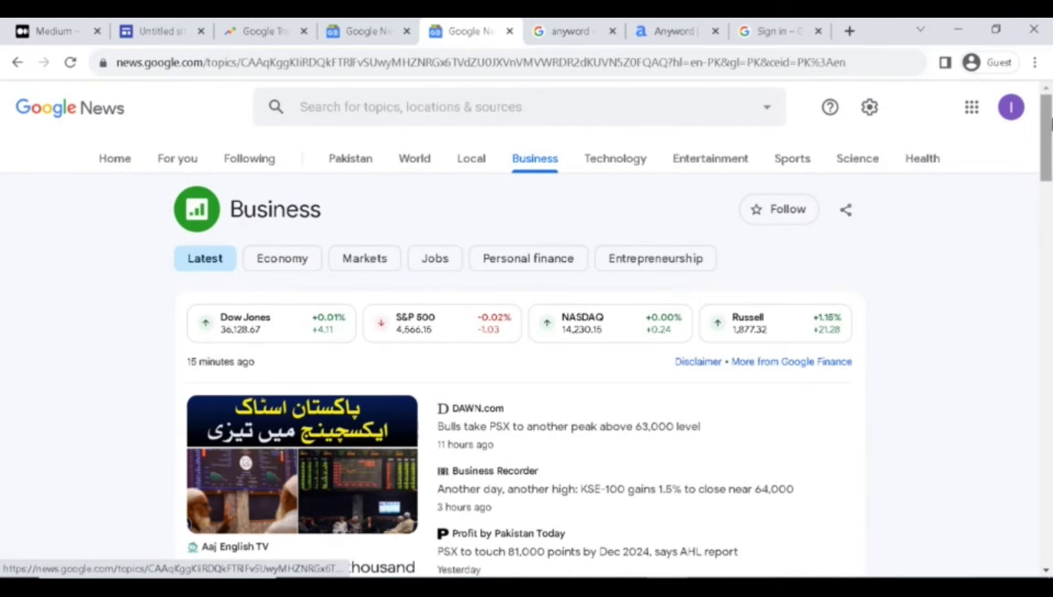
scroll(1049, 221, down, 8)
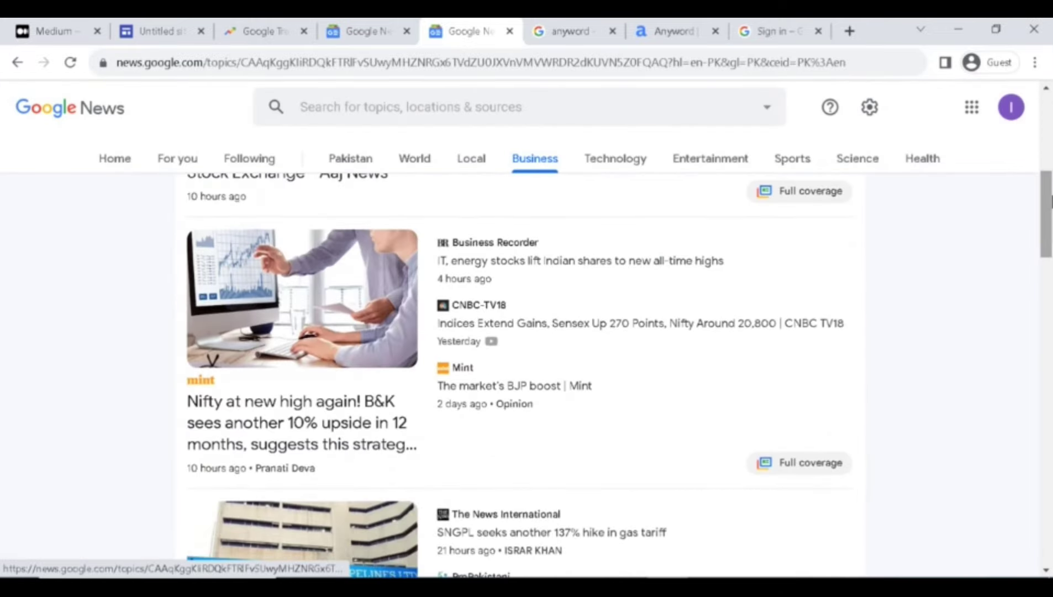
drag(1050, 200, 1050, 145)
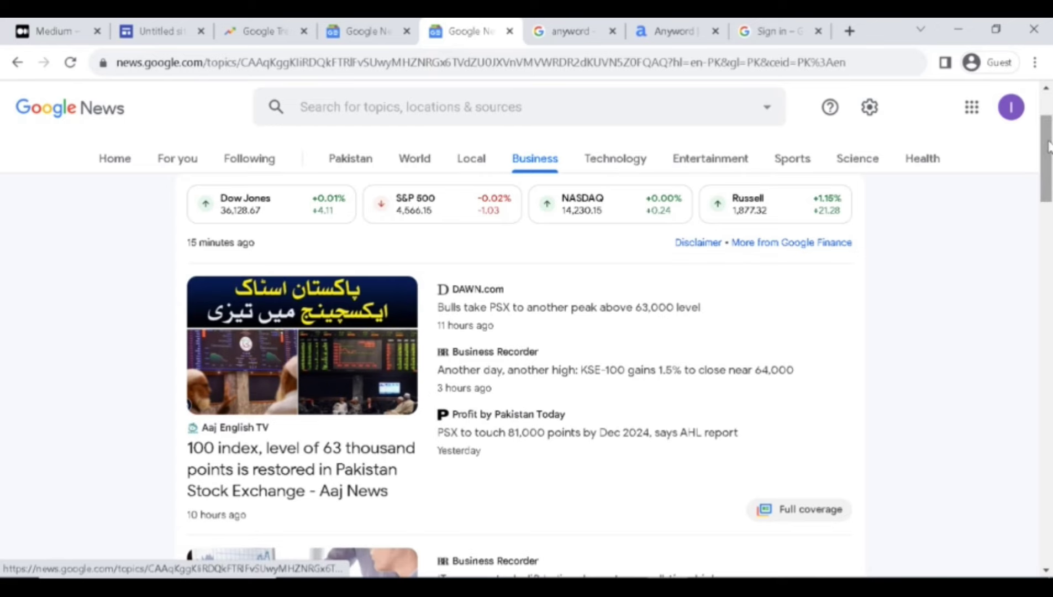
Close the duplicate Google News tab, keeping the Business section open.
click(368, 31)
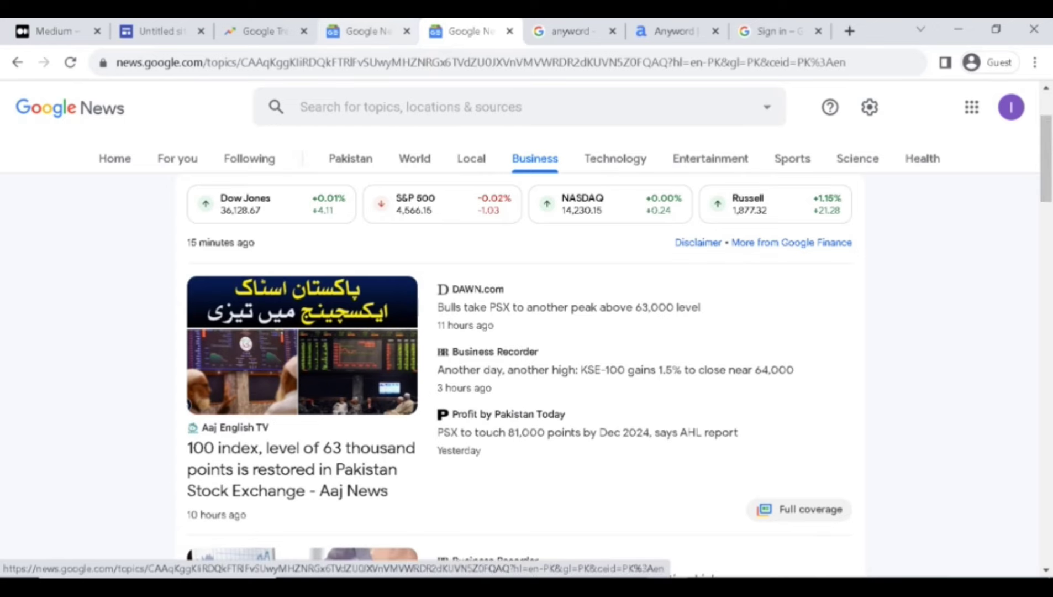
click(406, 31)
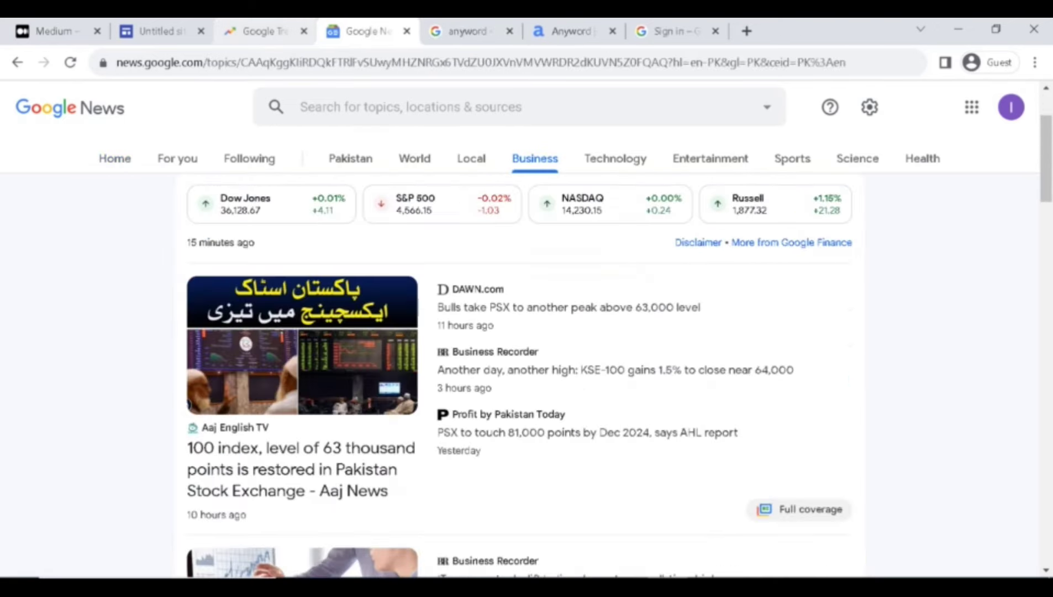
click(264, 31)
click(406, 27)
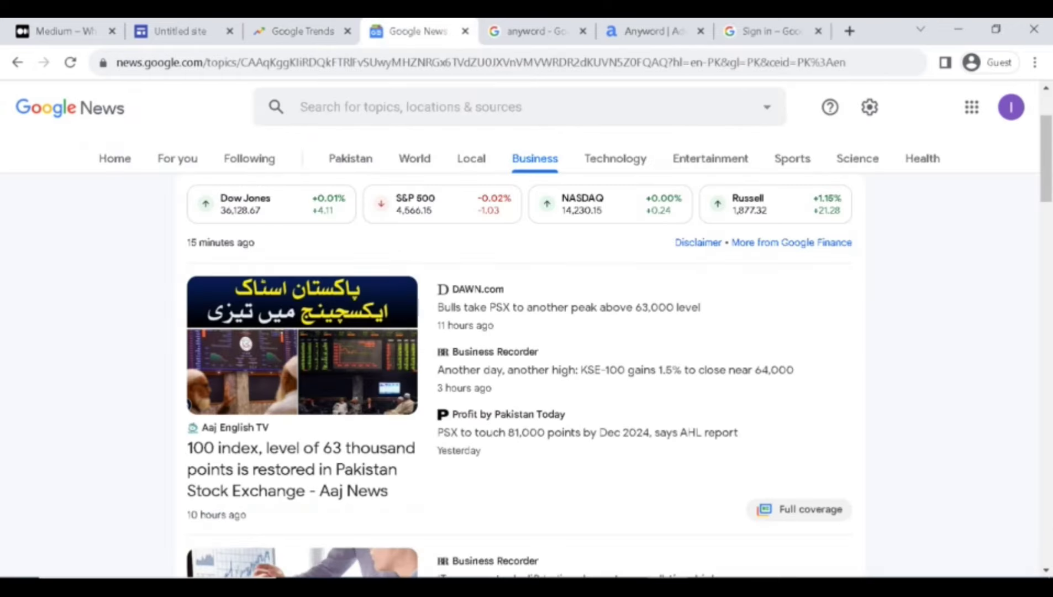
Expand the Red Flames trend and review its related topics and queries in Explore.
click(298, 31)
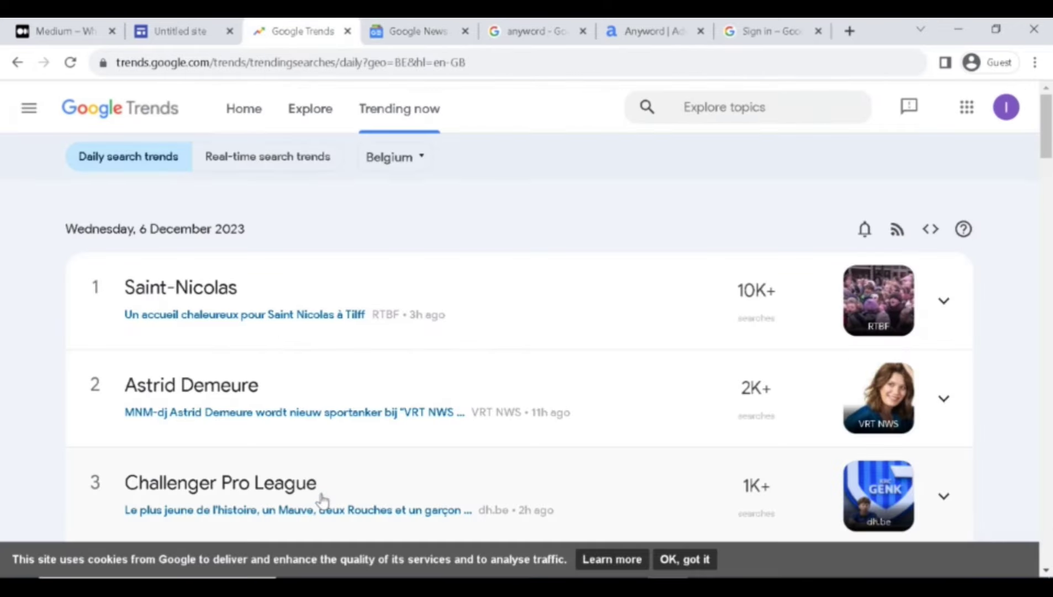
drag(1046, 127, 1049, 315)
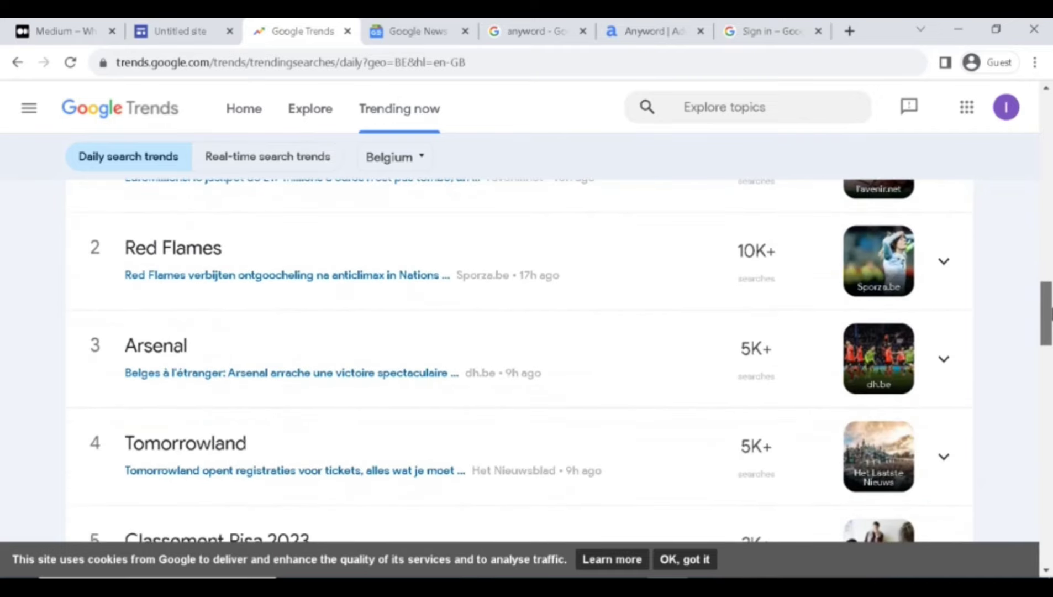
click(456, 305)
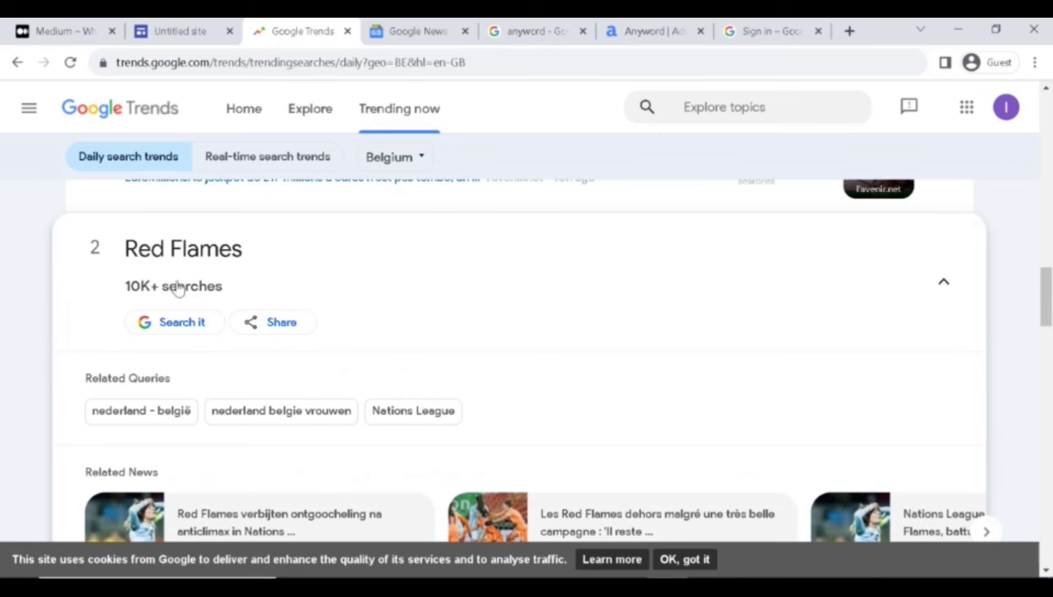
click(186, 259)
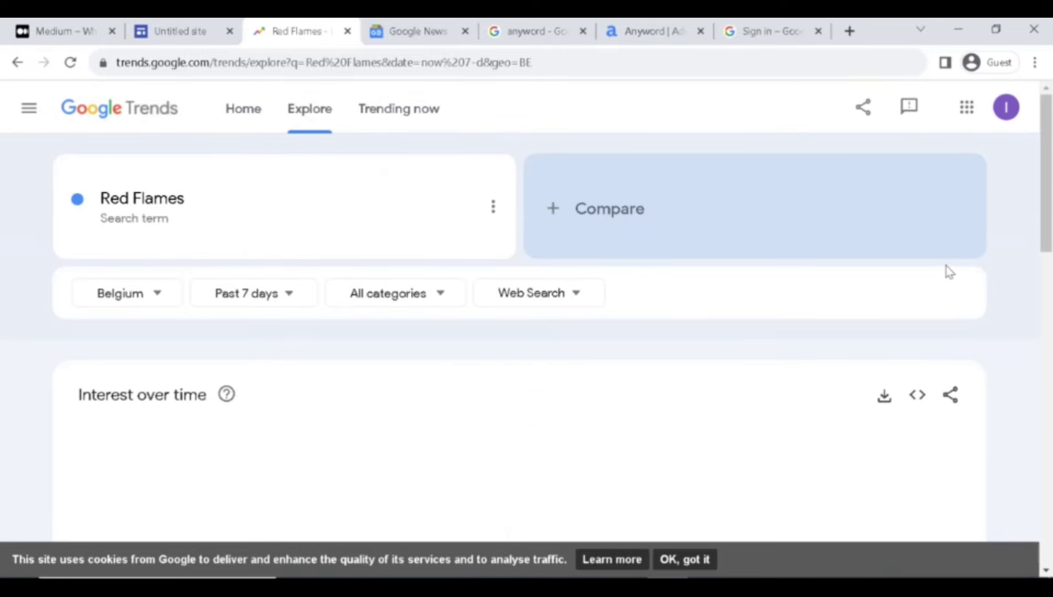
drag(1046, 177, 1051, 517)
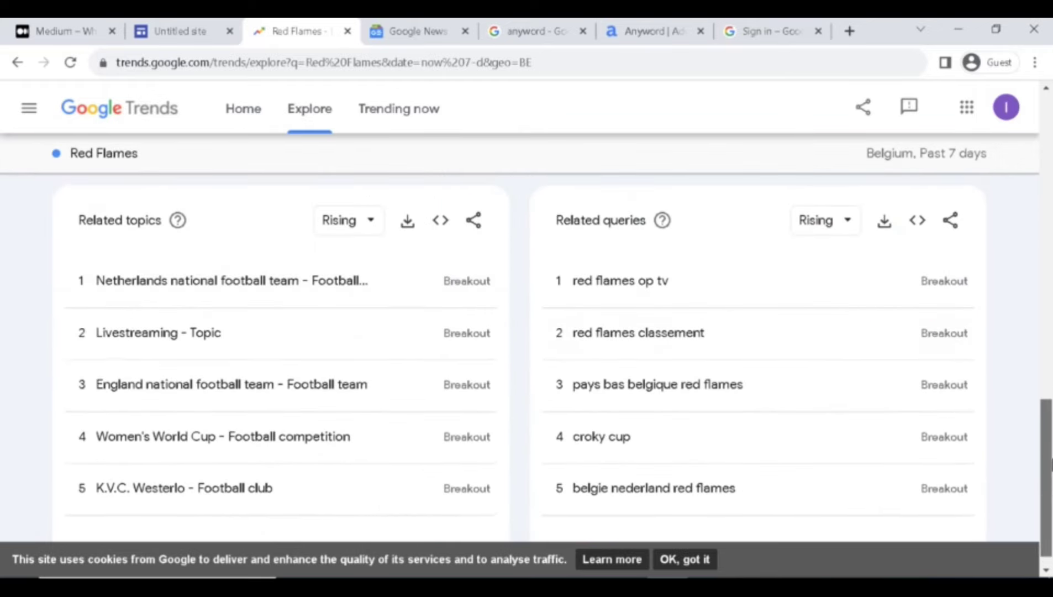
Return to the daily trending searches and expand Red Flames again.
click(245, 117)
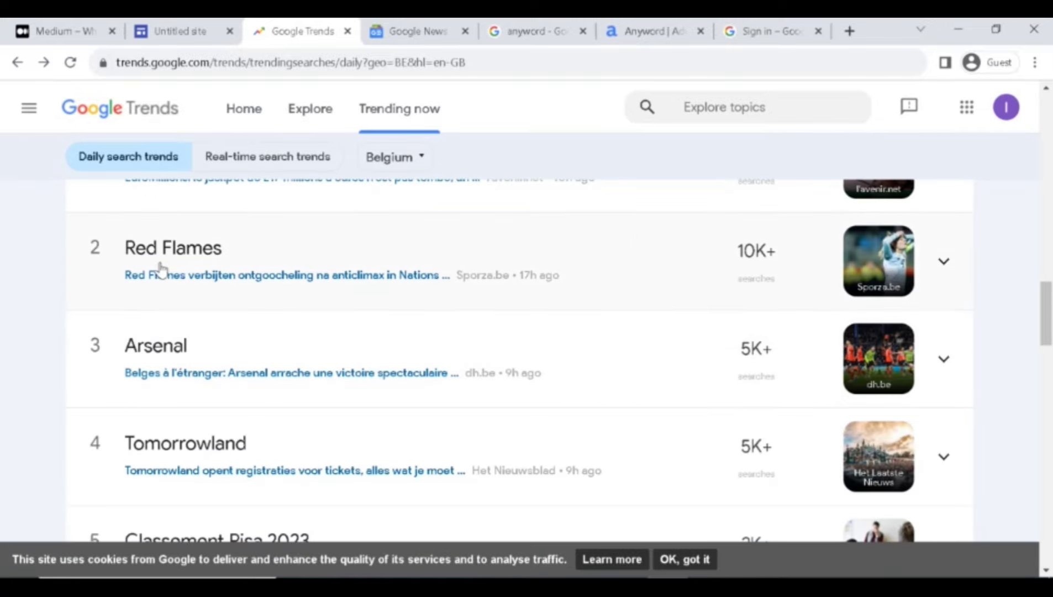
click(135, 251)
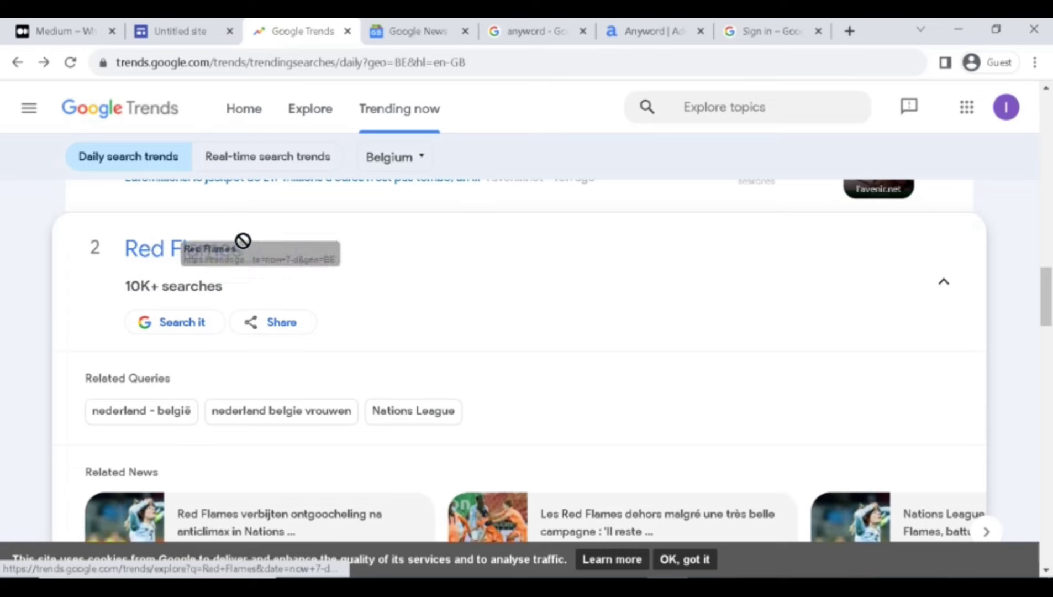
drag(278, 253, 124, 252)
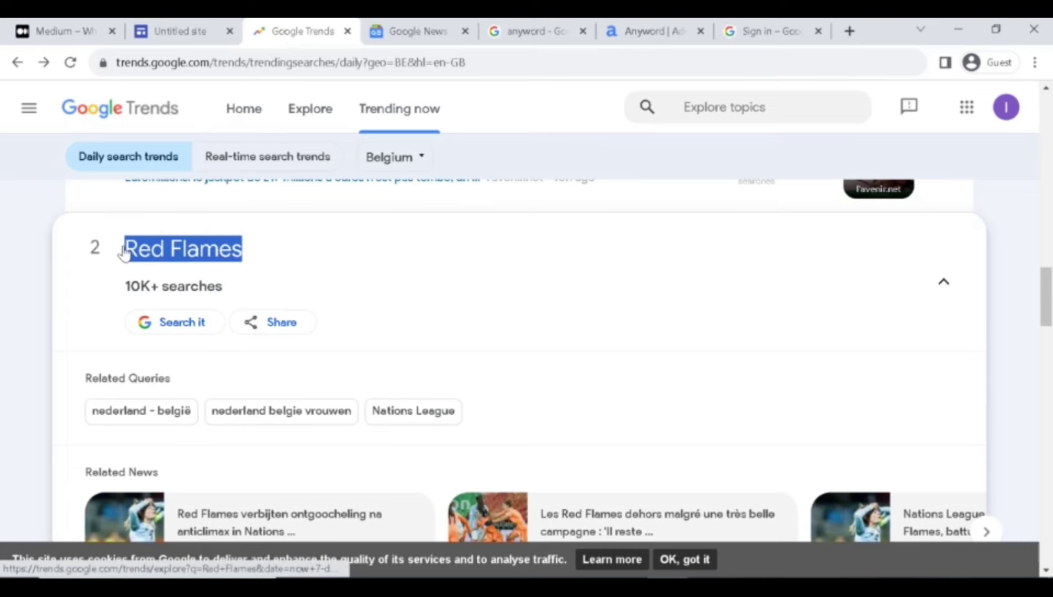
click(275, 257)
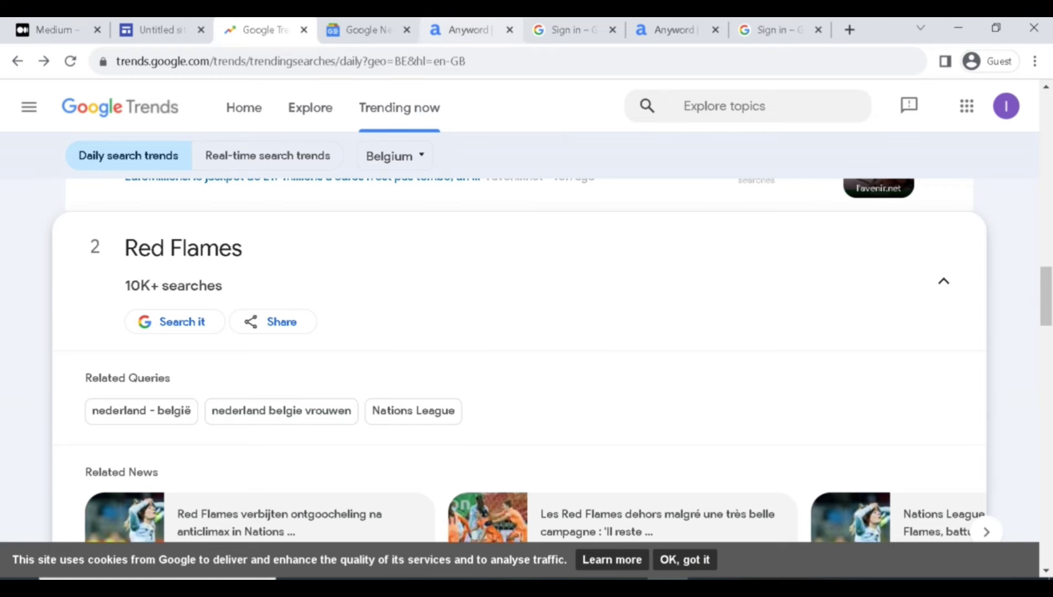
Go back to the 'anyword' Google results and open the 'Anyword | Advanced AI Writing' result.
click(460, 29)
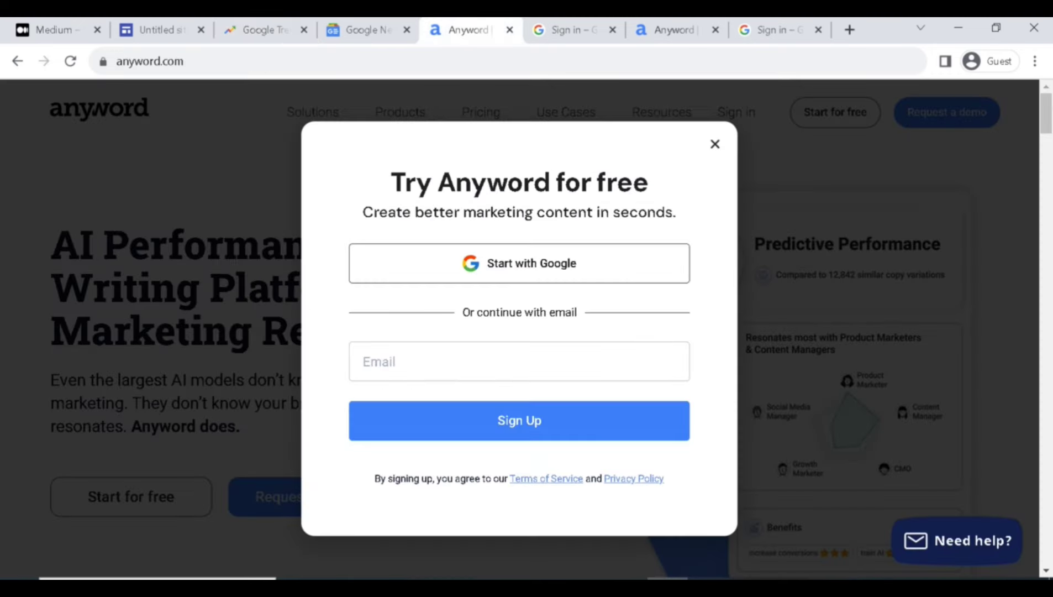
click(17, 61)
scroll(301, 133, up, 8)
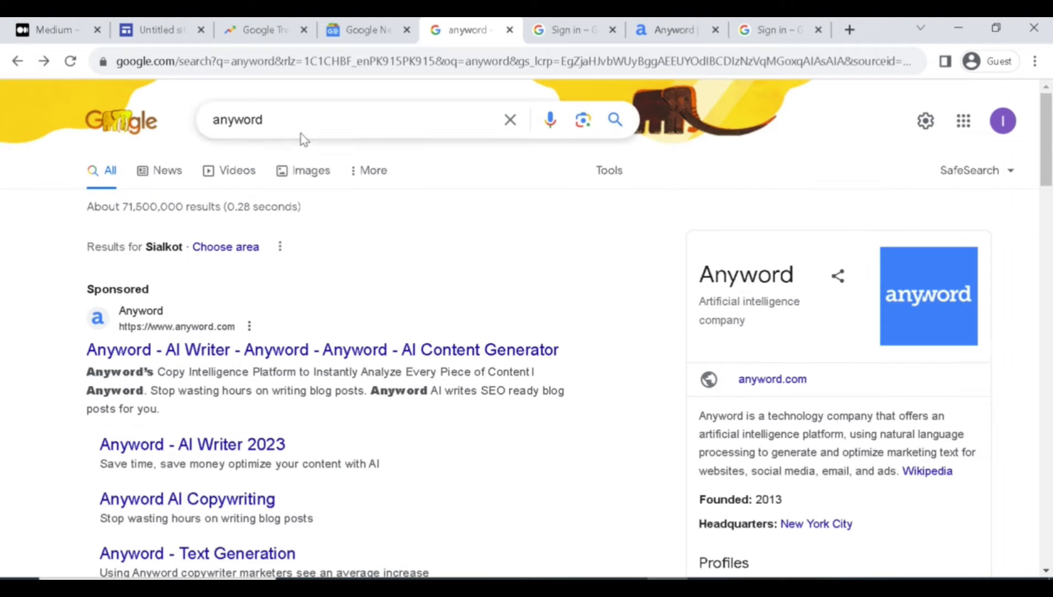
click(265, 126)
click(37, 303)
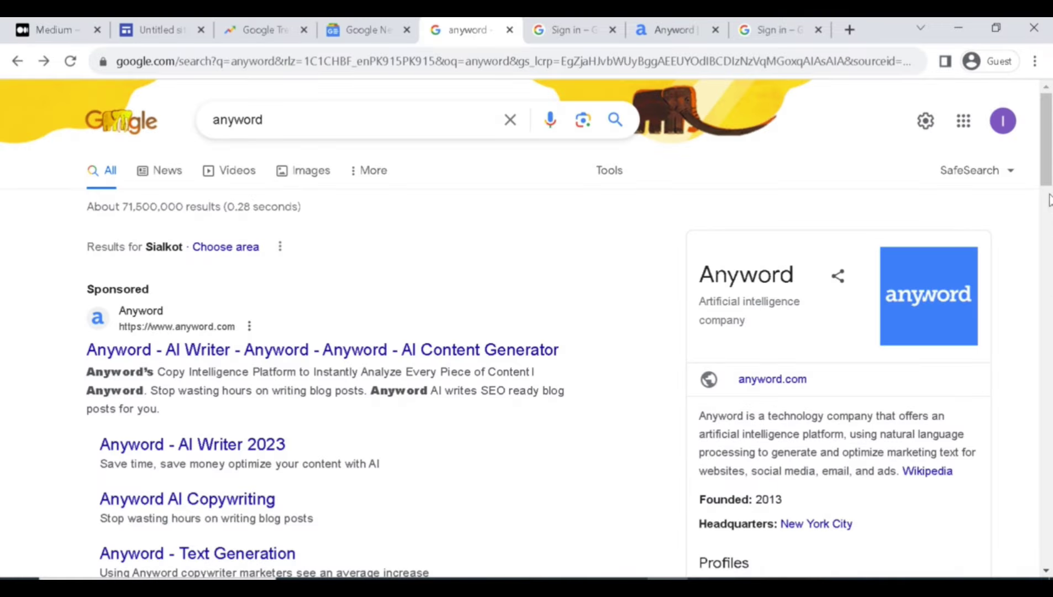
scroll(1023, 226, down, 5)
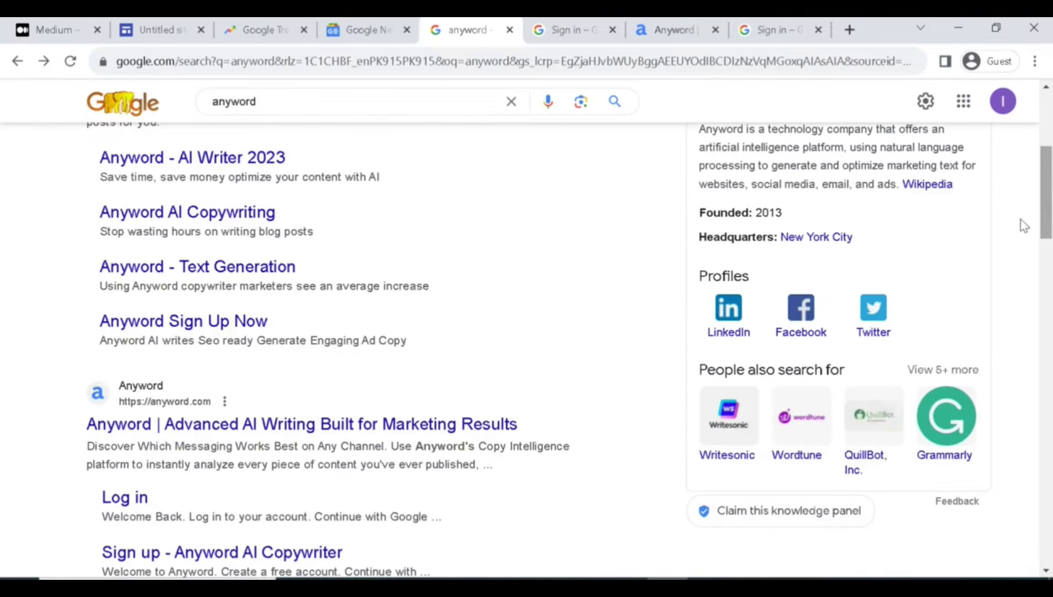
scroll(406, 326, up, 5)
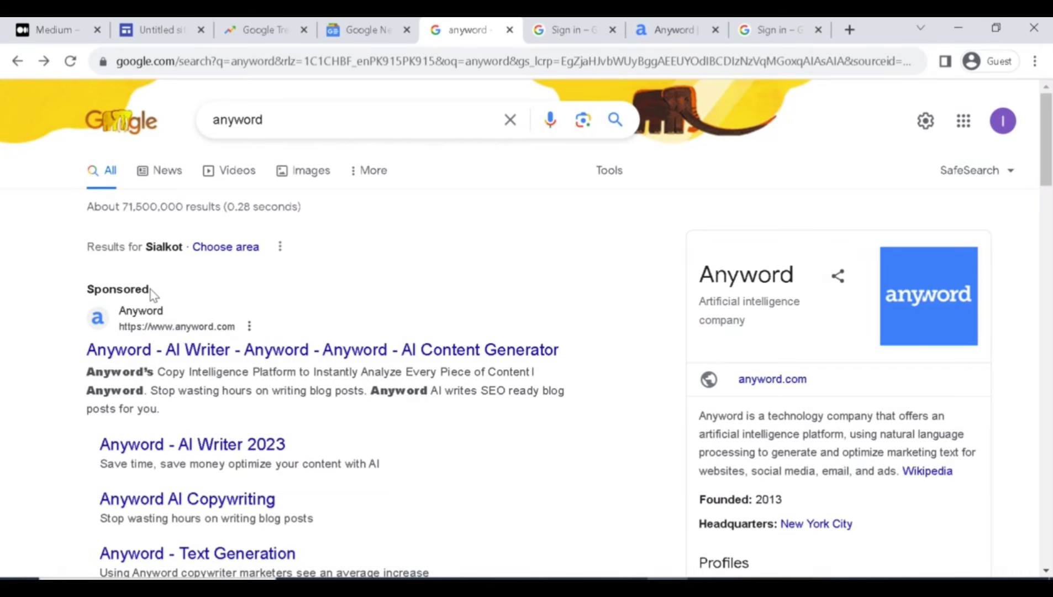
scroll(1050, 232, down, 7)
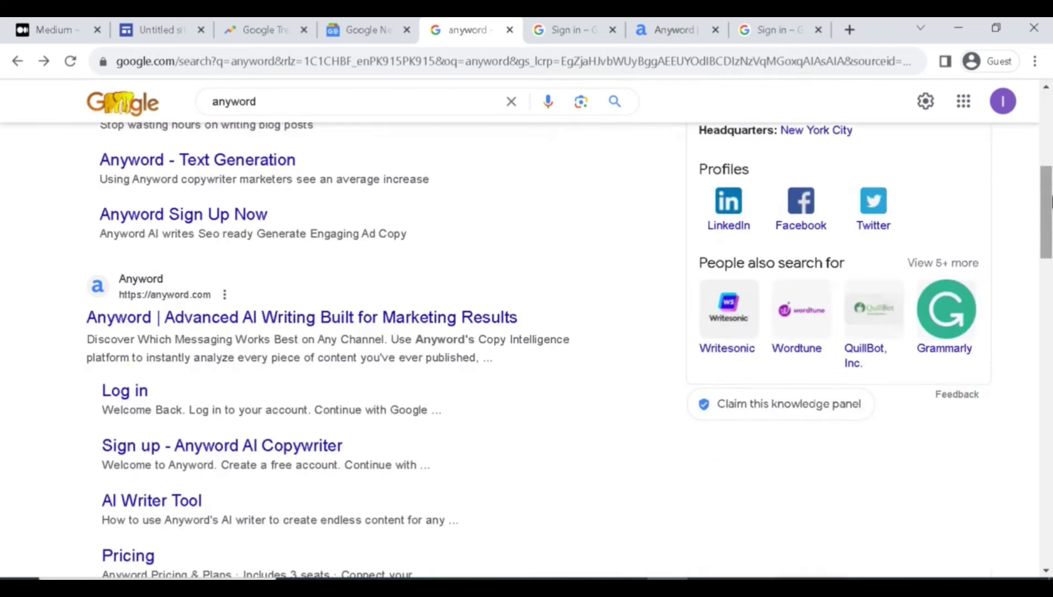
click(153, 323)
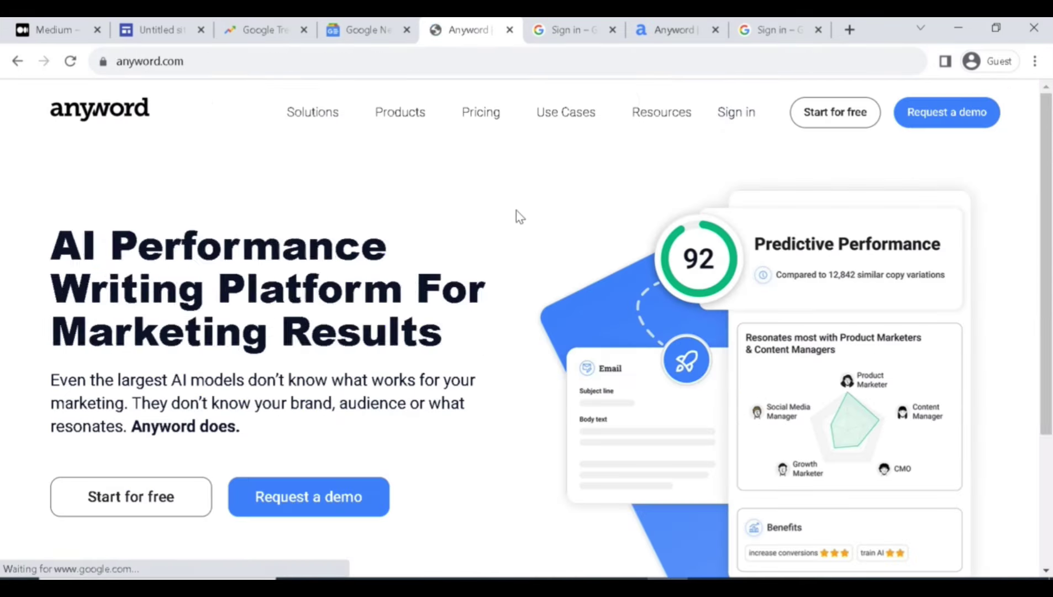
Sign up for a free Anyword account with Google, closing extra tabs, and press Get started.
click(826, 116)
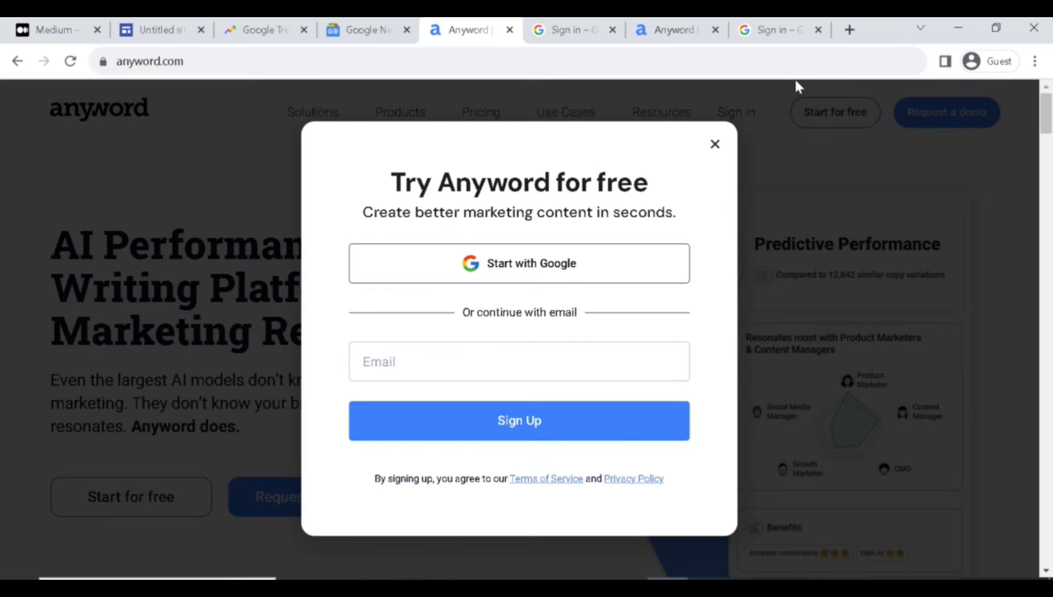
click(550, 277)
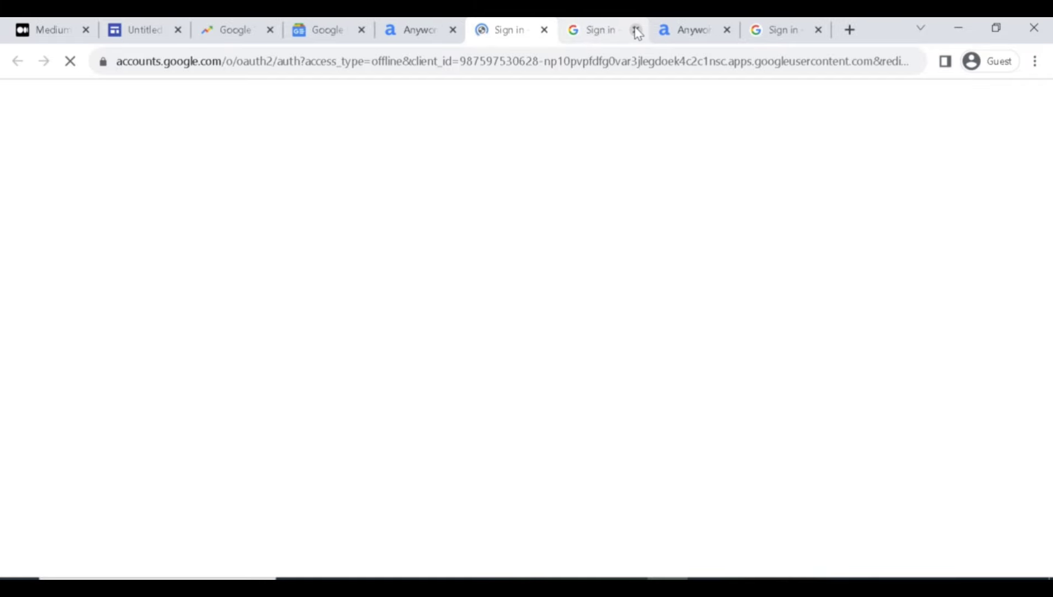
click(635, 30)
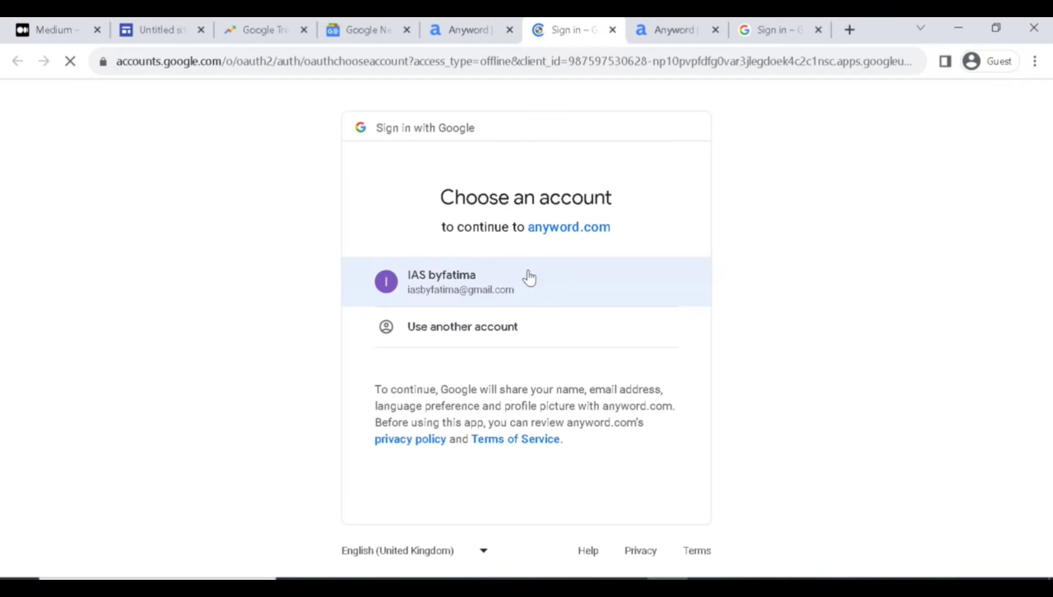
click(529, 278)
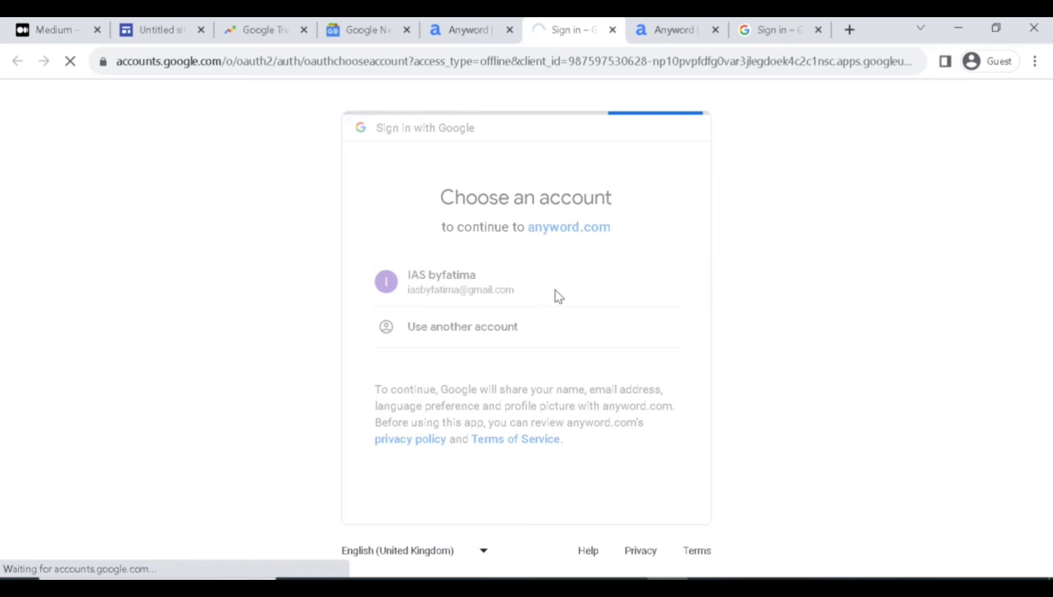
click(715, 30)
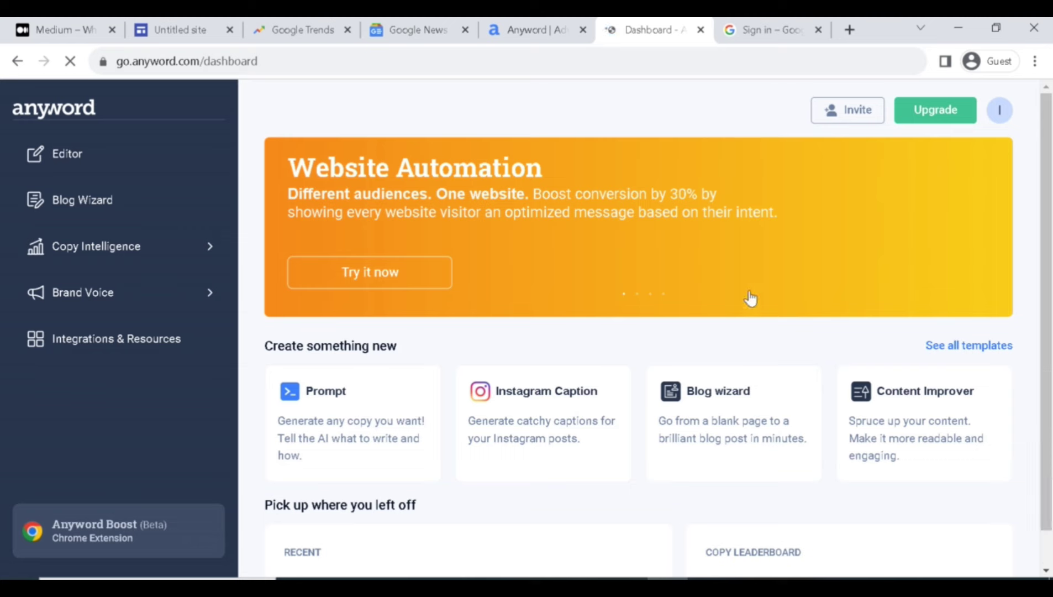
scroll(1049, 276, down, 1)
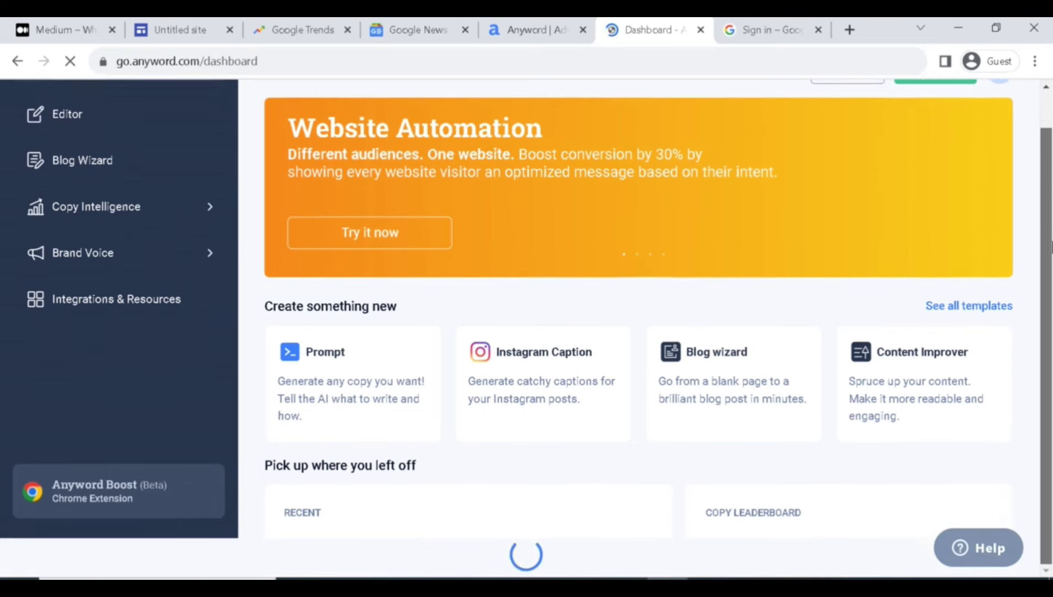
scroll(1051, 406, up, 2)
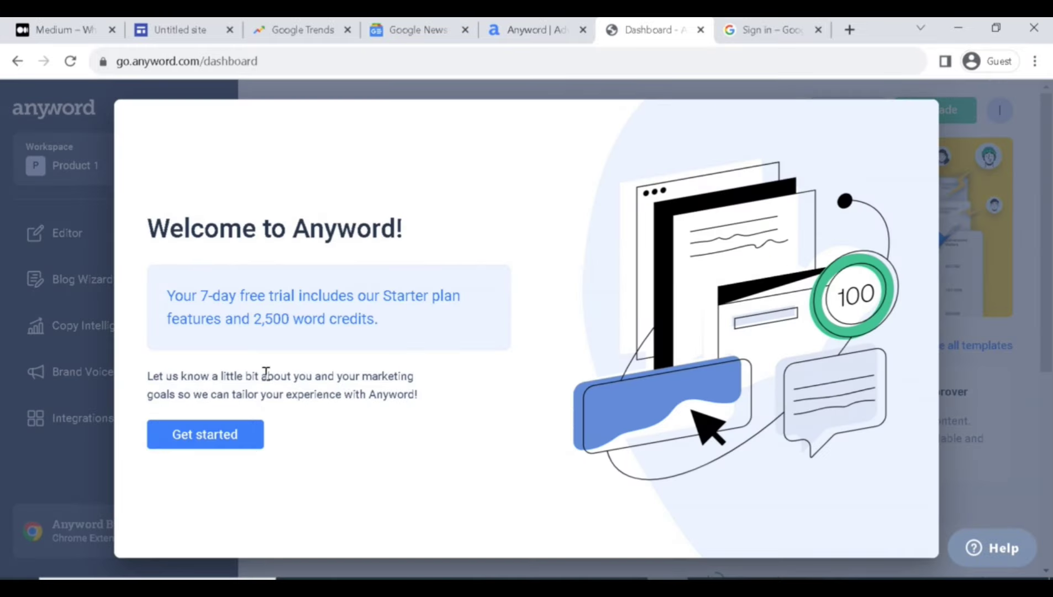
click(201, 435)
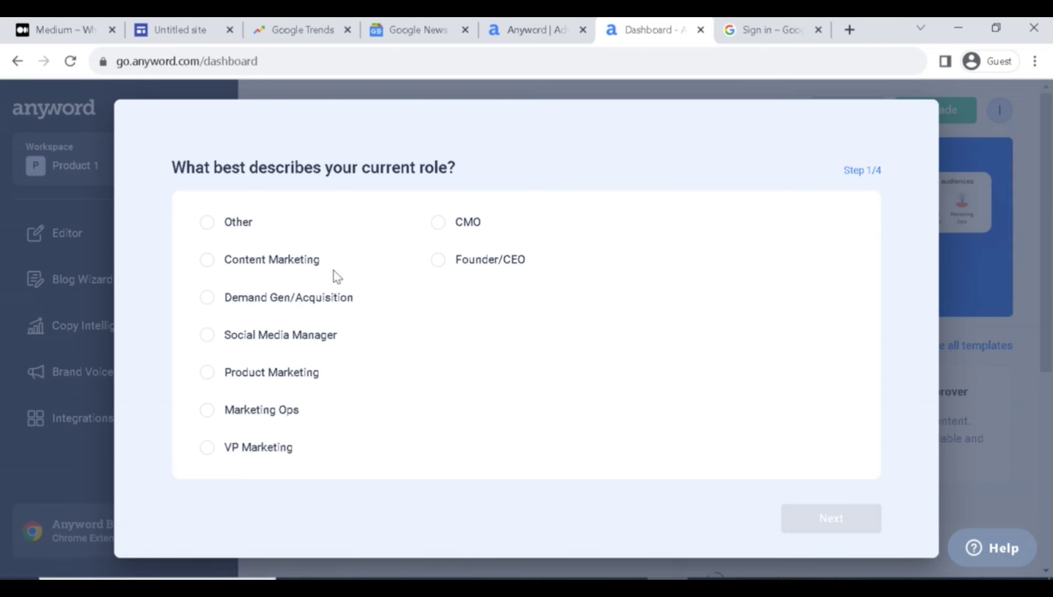
Answer the role question with Other and the company size with 2–10.
click(241, 226)
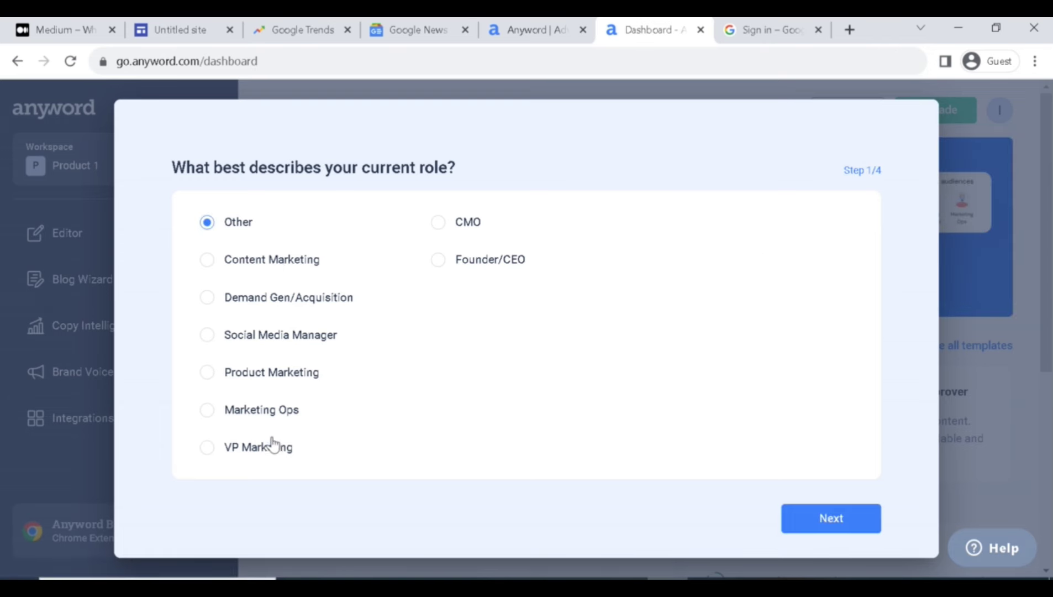
click(253, 268)
click(249, 236)
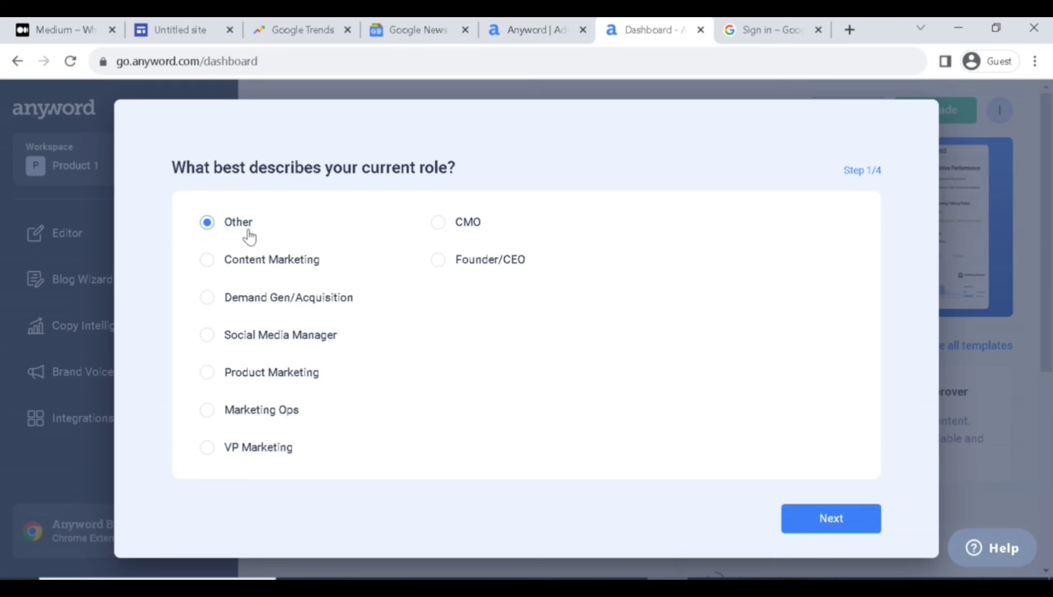
click(844, 516)
click(247, 261)
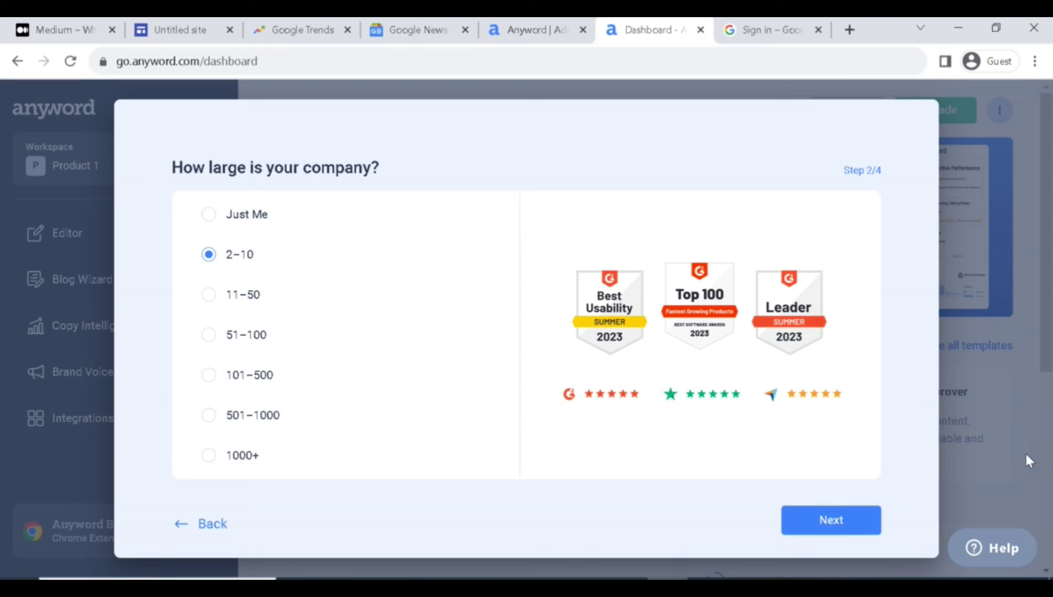
click(863, 521)
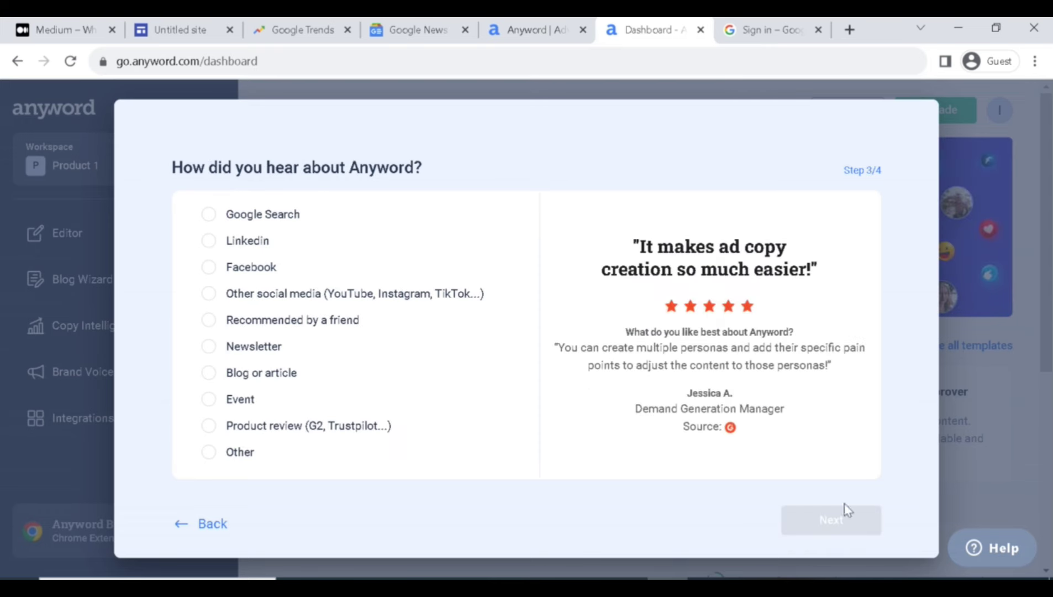
Choose Google Search as the referral source and Create SEO-optimized blog posts as the plan.
click(209, 215)
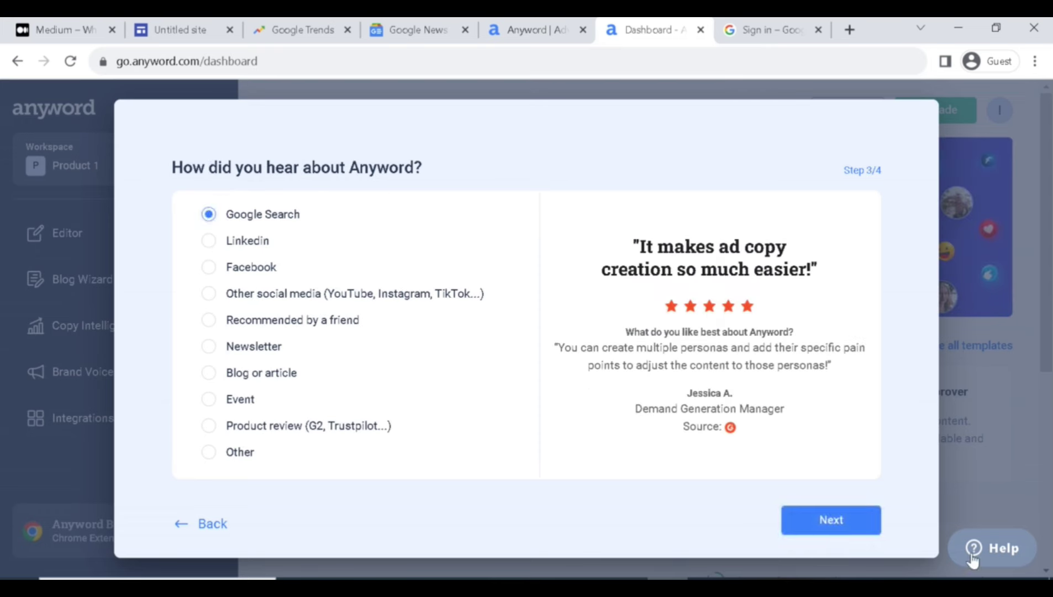
click(790, 524)
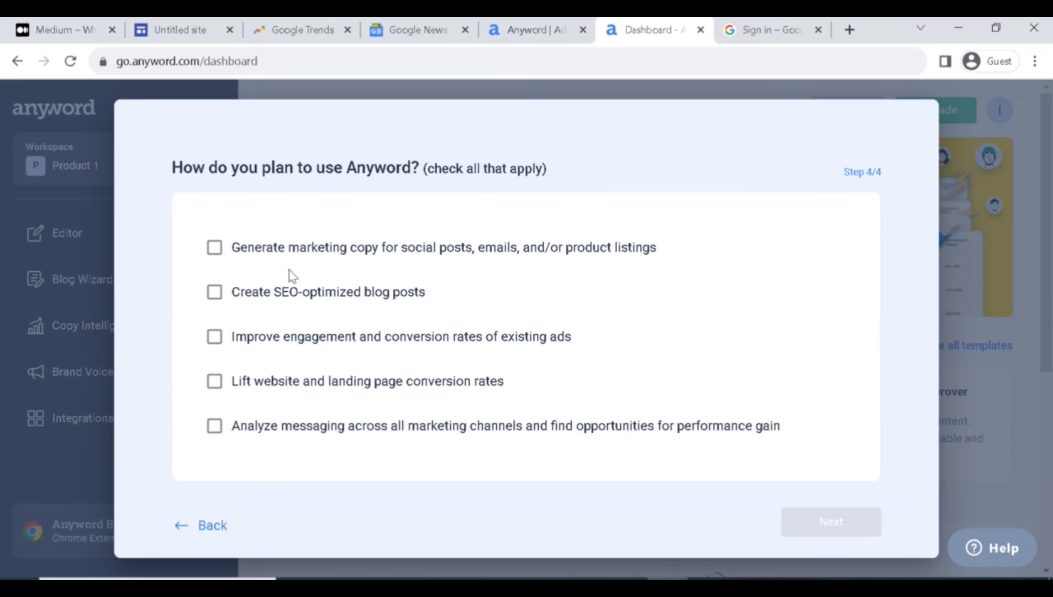
click(379, 306)
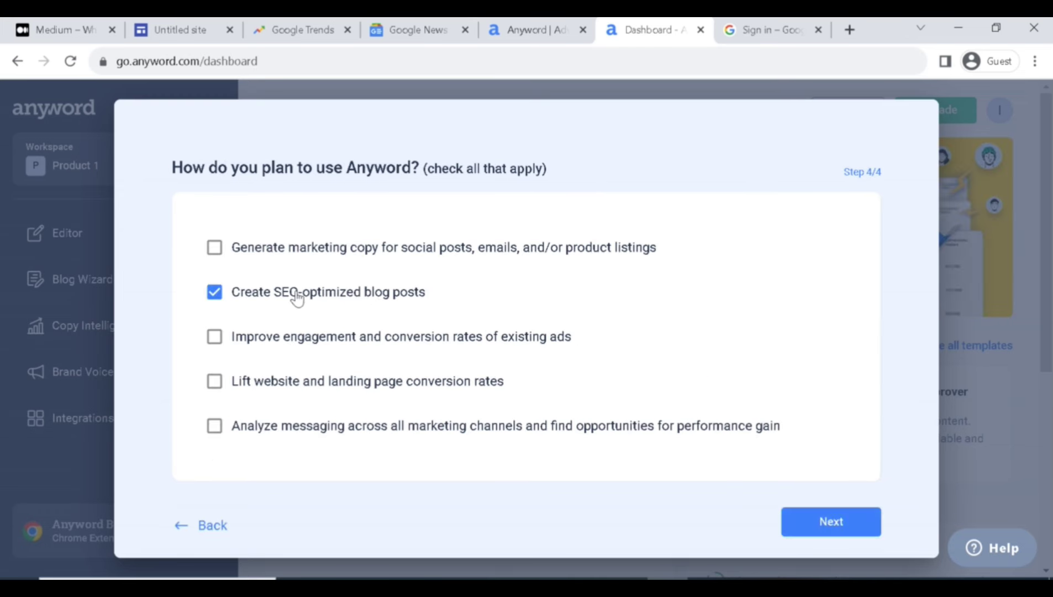
click(835, 522)
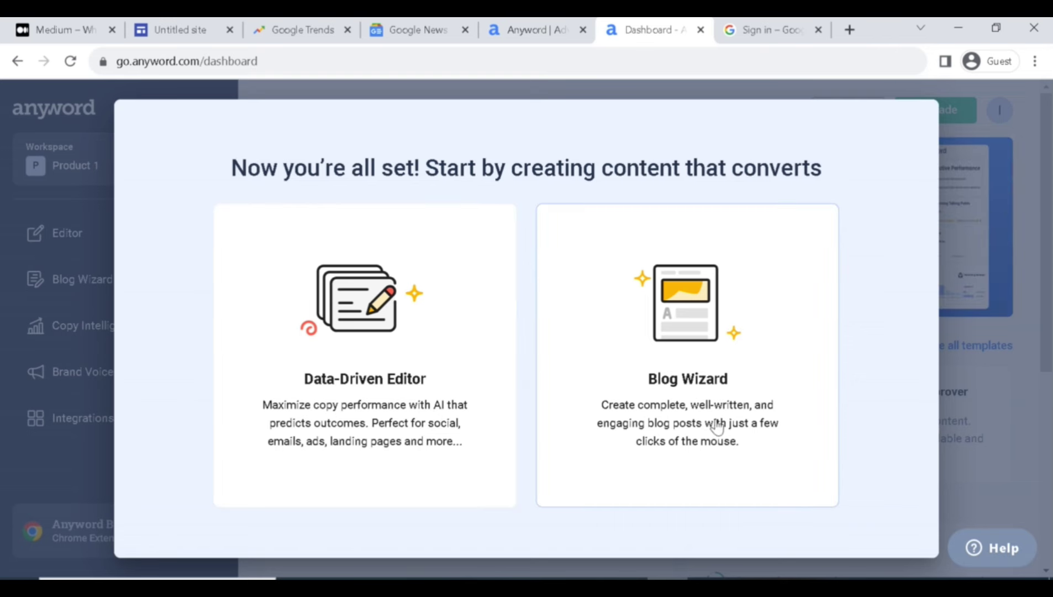
Start a Blog Wizard project and copy 'Red Flames' from Google Trends, closing the leftover signup tab.
click(786, 427)
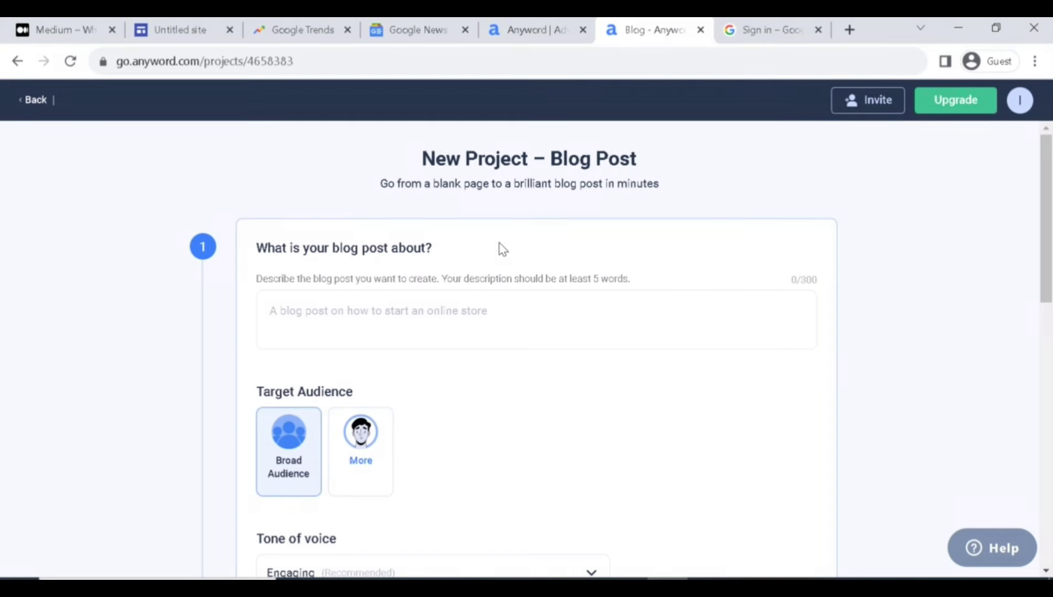
click(345, 306)
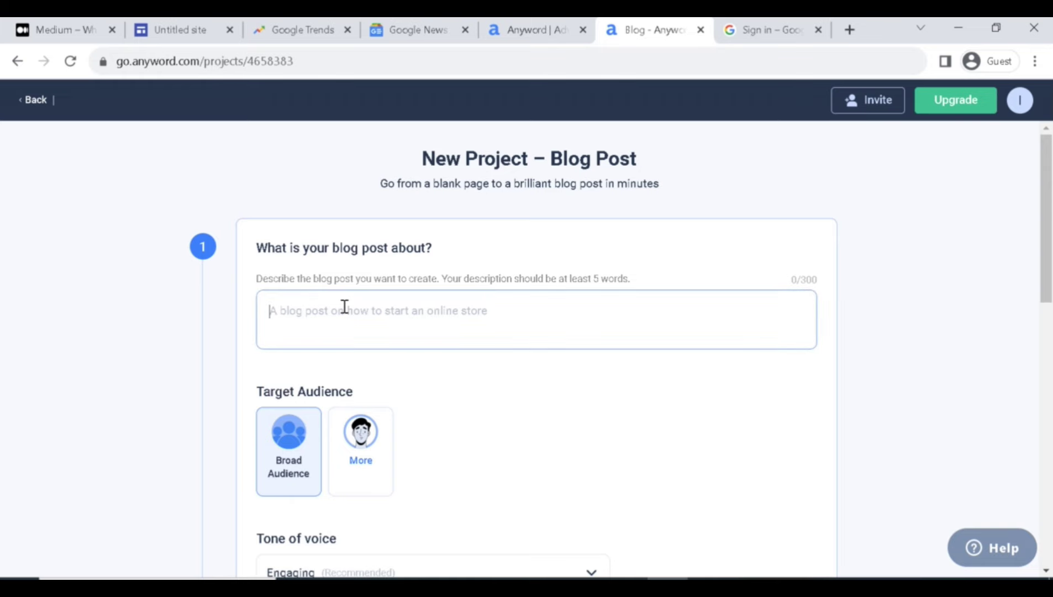
click(313, 33)
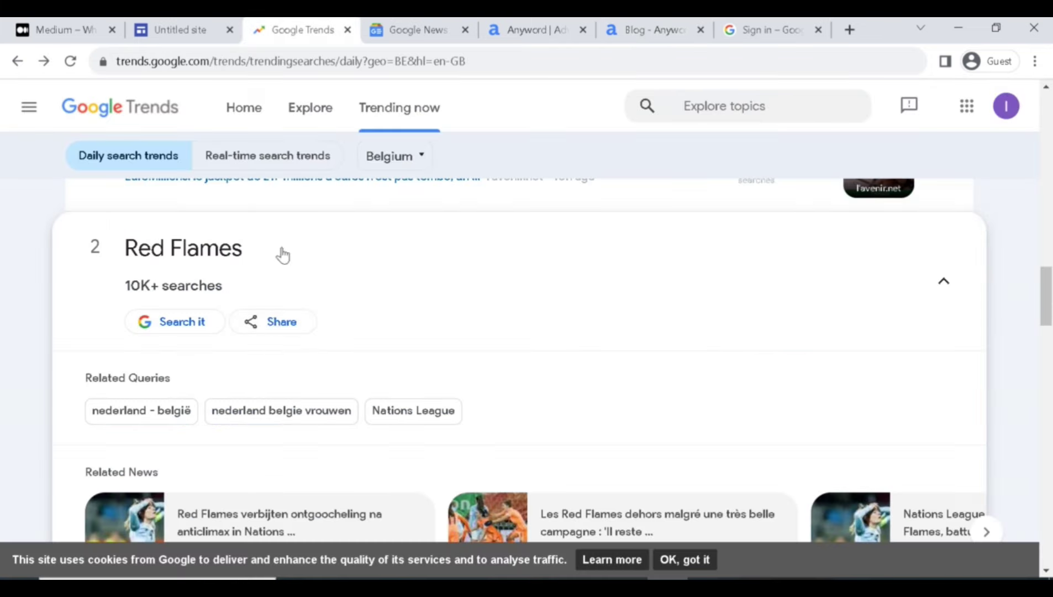
drag(246, 249, 126, 243)
key(ctrl+c)
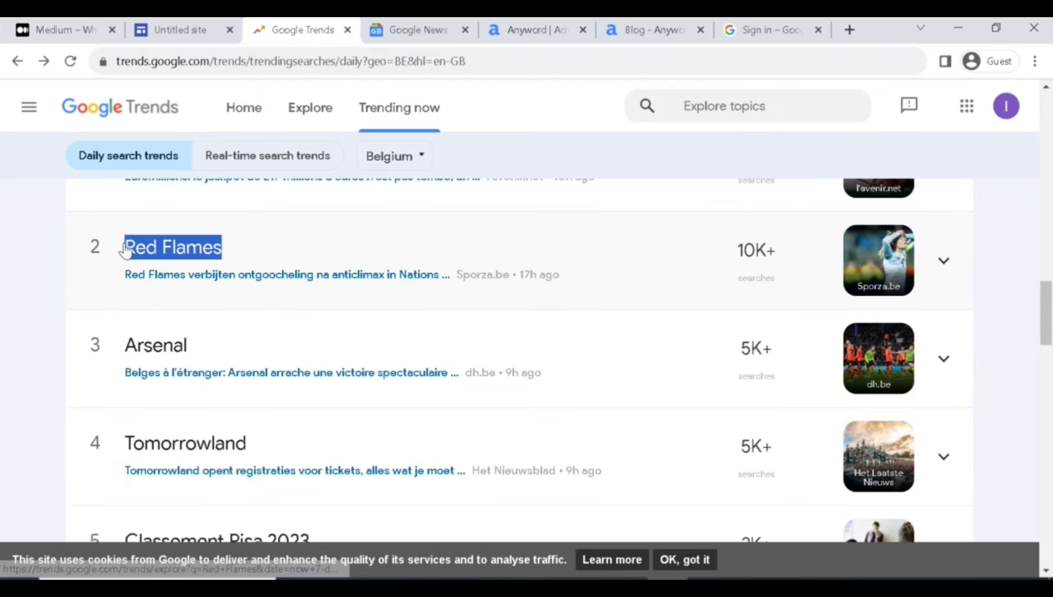
key(ctrl+Tab)
key(ctrl+Tab)
key(ctrl+Tab)
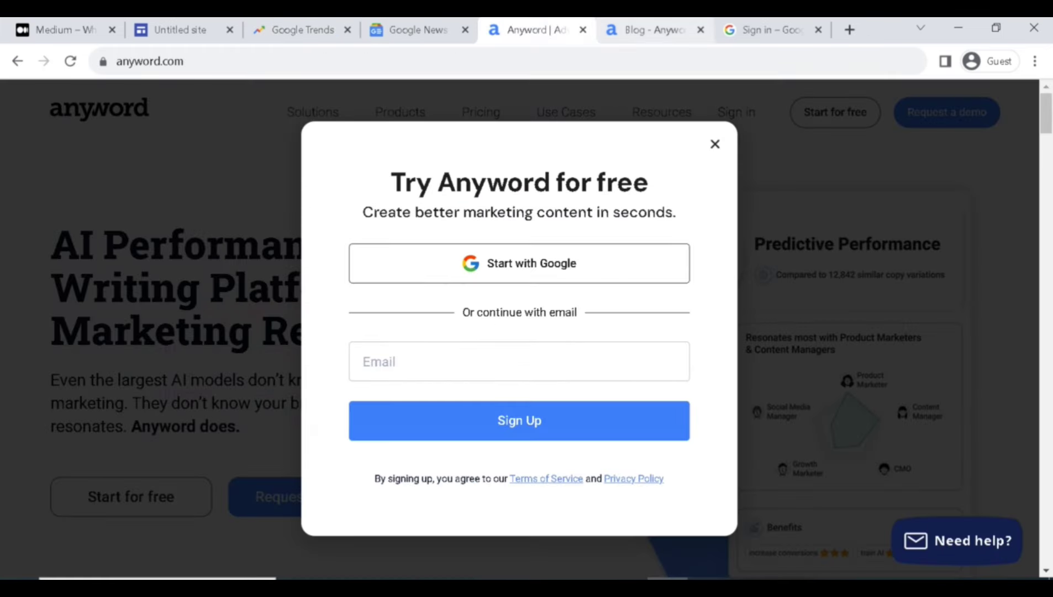
click(582, 30)
click(498, 304)
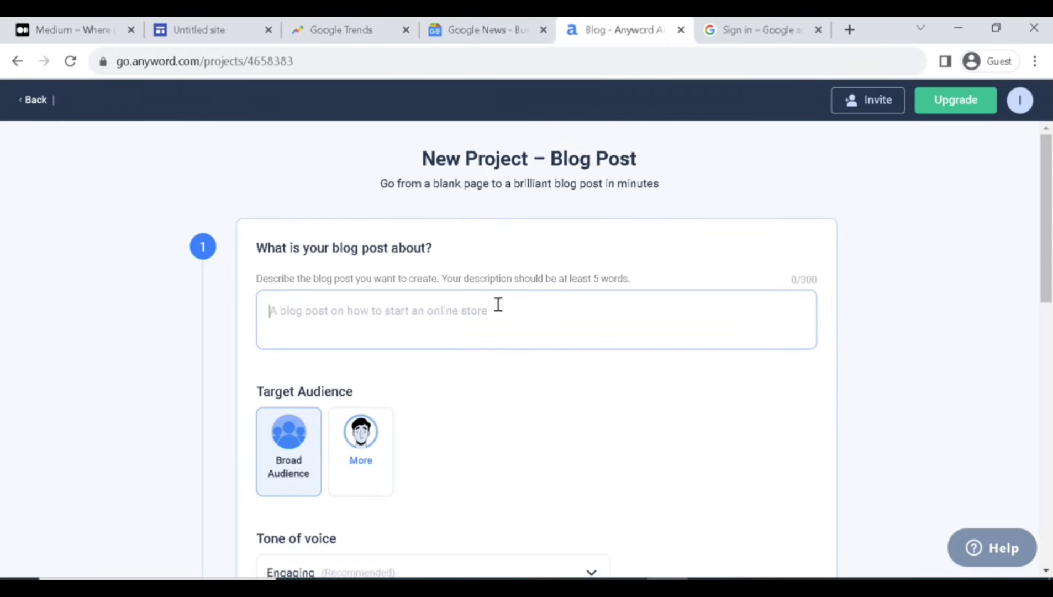
Paste 'Red Flames' as the blog description and keep the Engaging tone of voice.
key(ctrl+v)
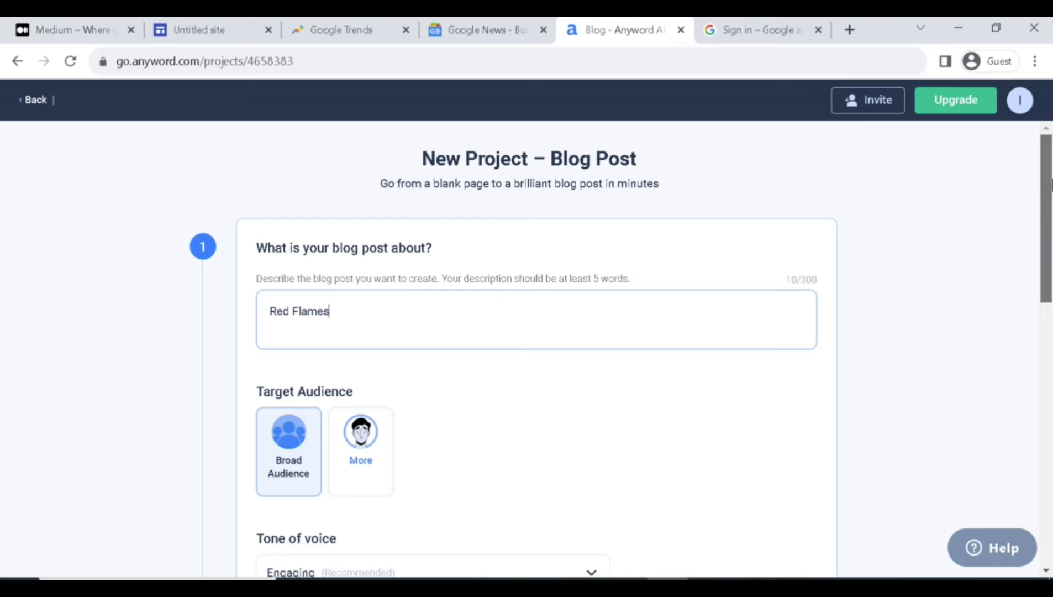
drag(1046, 186, 1049, 241)
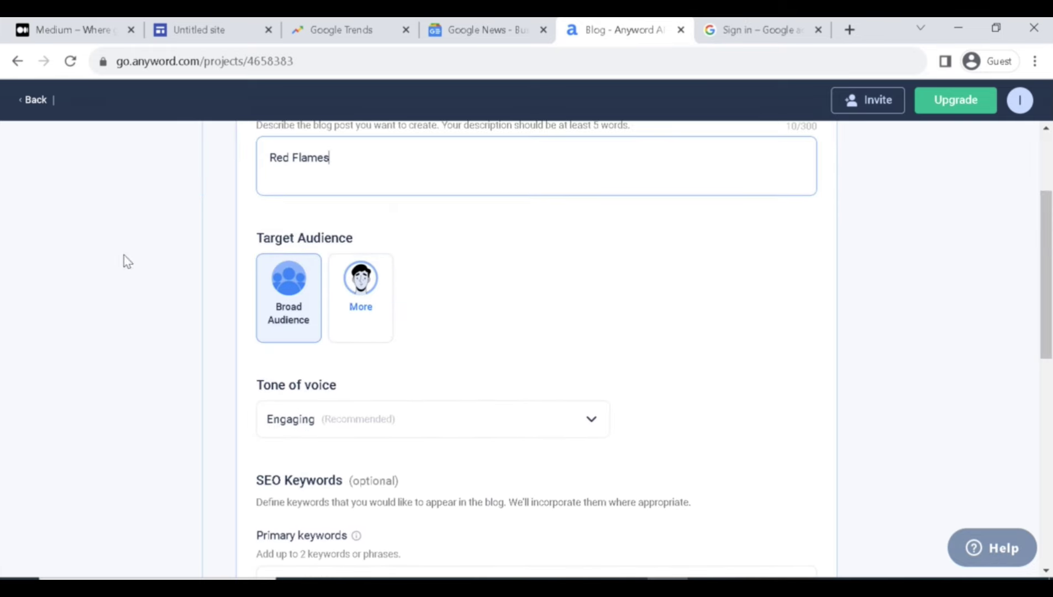
click(285, 286)
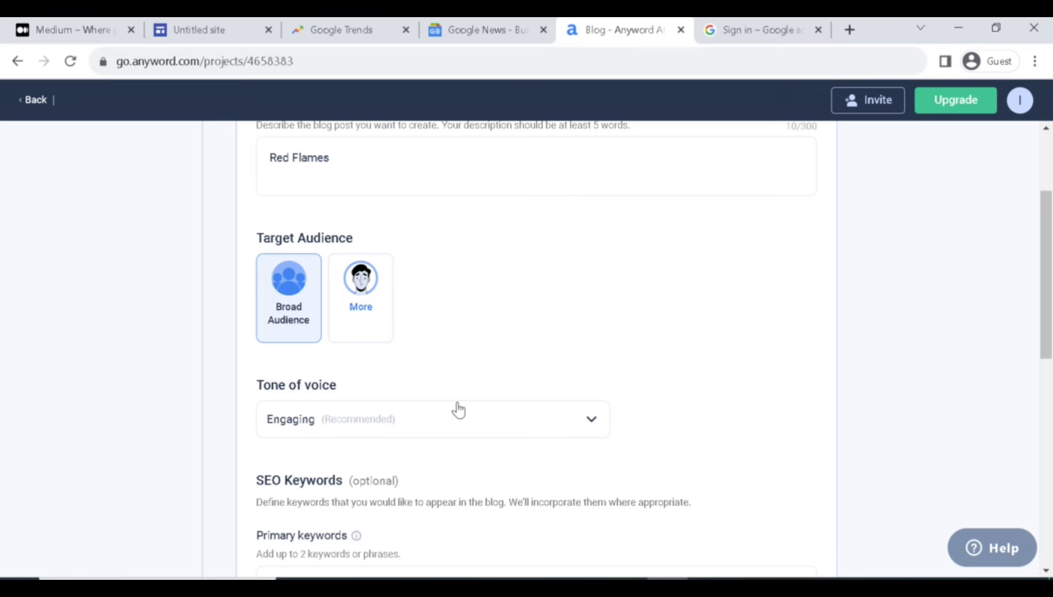
click(403, 421)
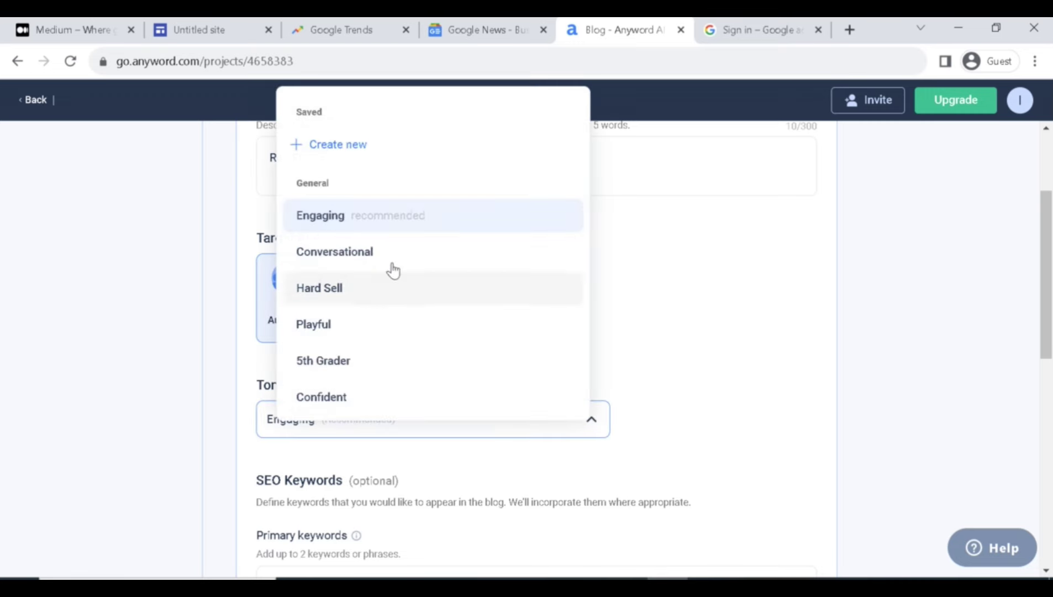
click(641, 274)
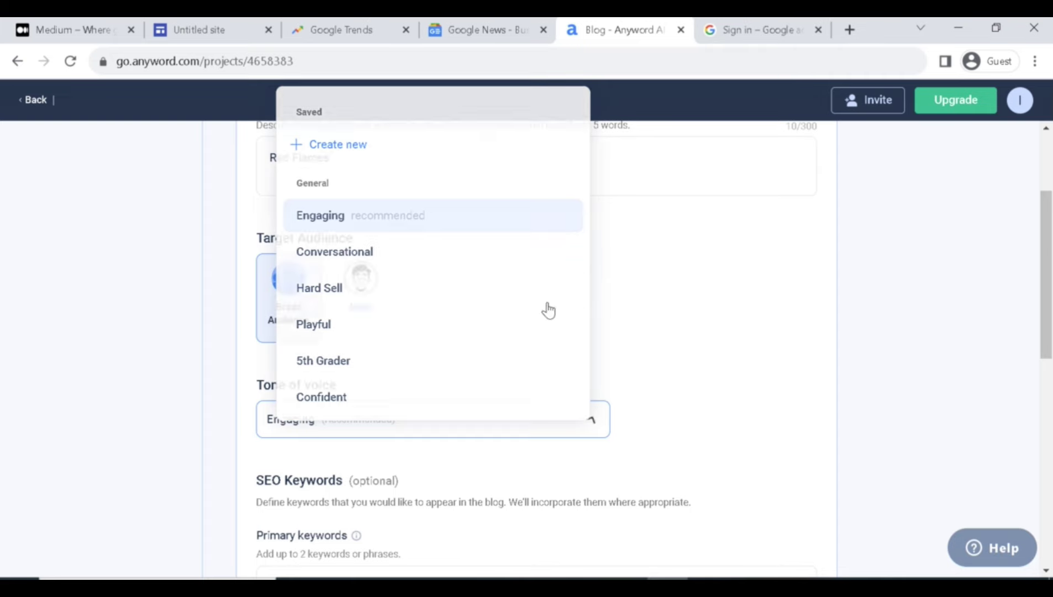
Leave English (US) and submit the brief, which flags the description as under five words.
scroll(301, 215, down, 5)
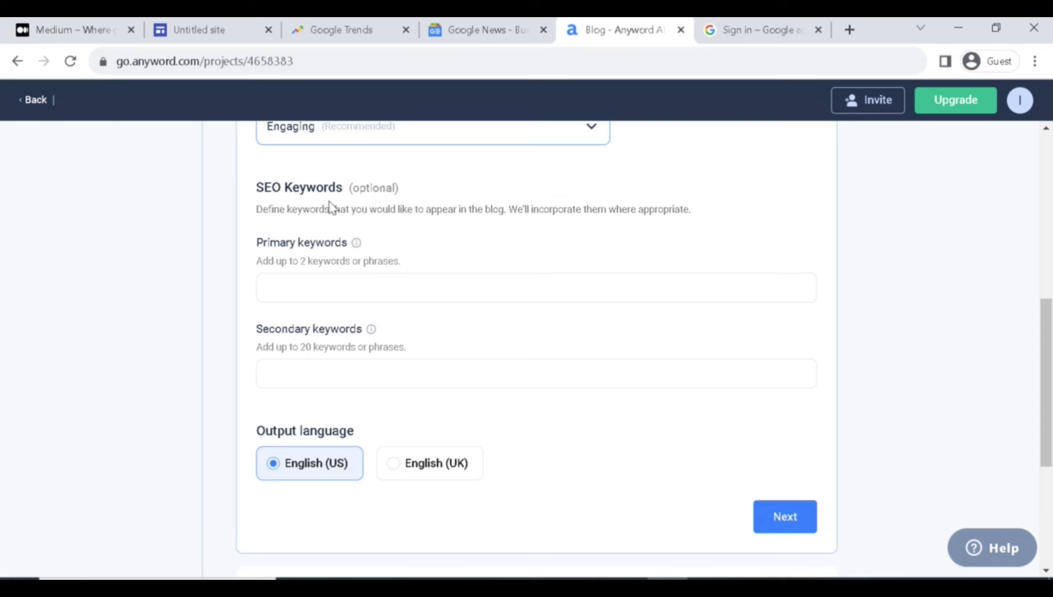
drag(353, 192, 400, 193)
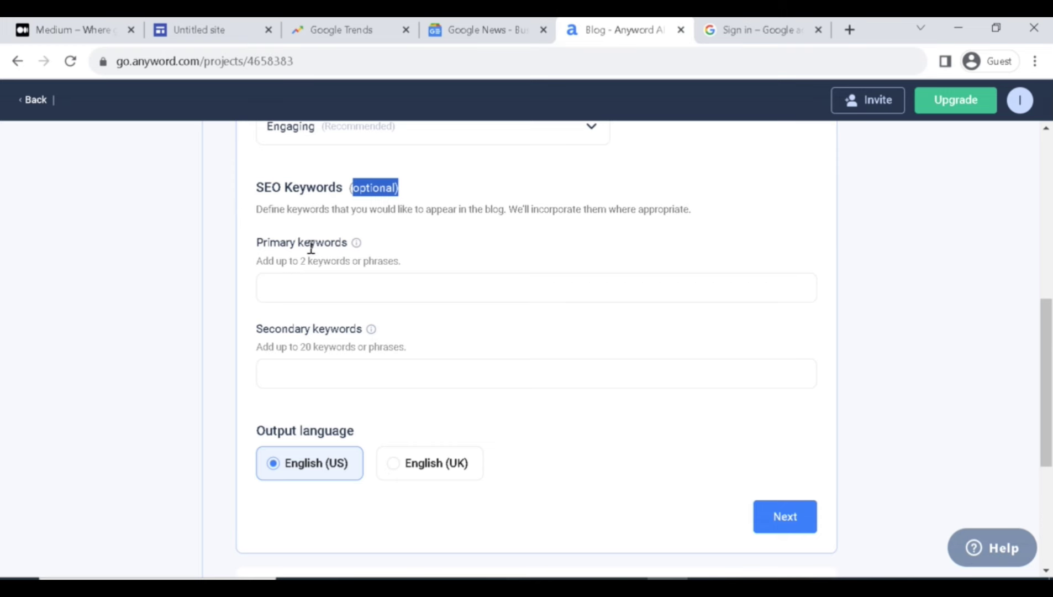
click(325, 281)
click(332, 282)
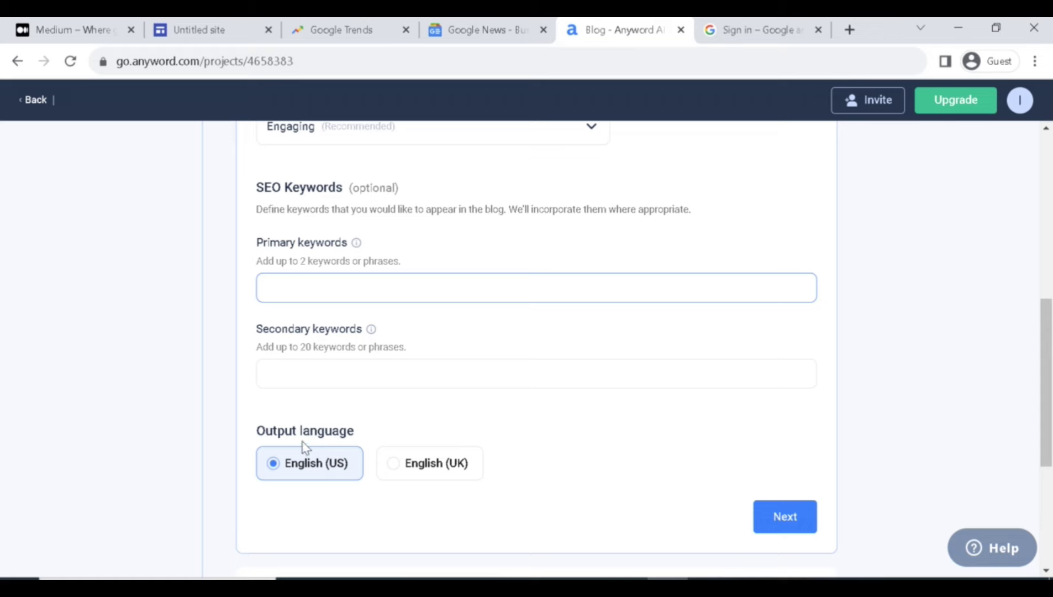
scroll(607, 387, down, 2)
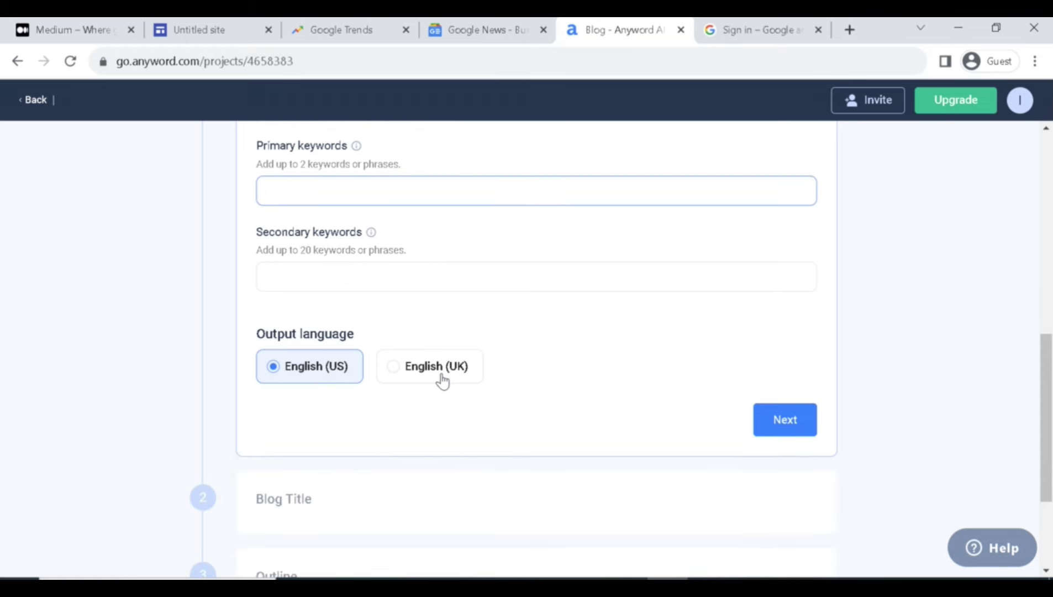
drag(1046, 415, 1041, 458)
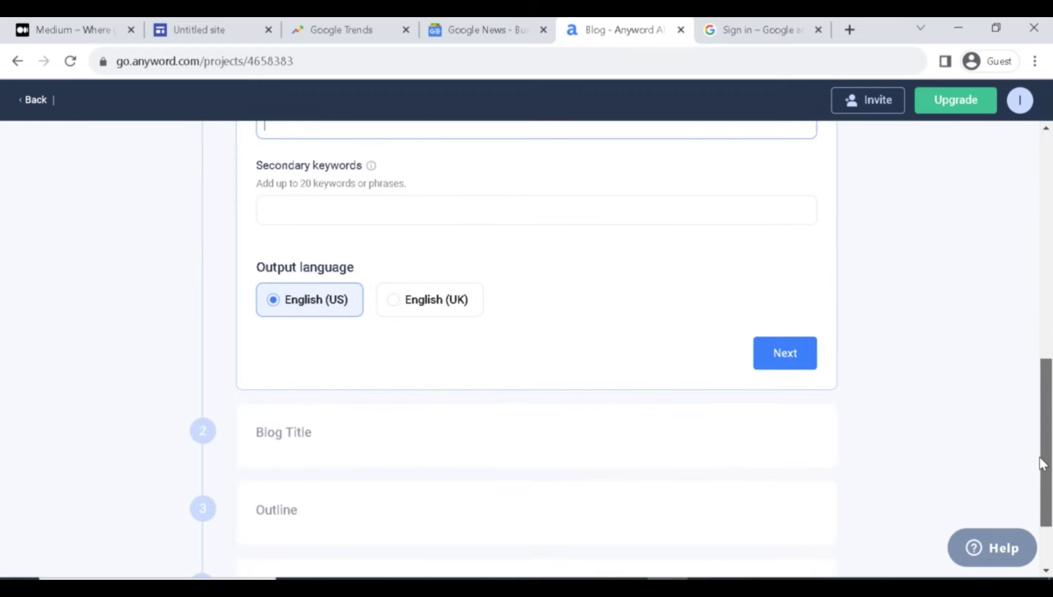
click(771, 356)
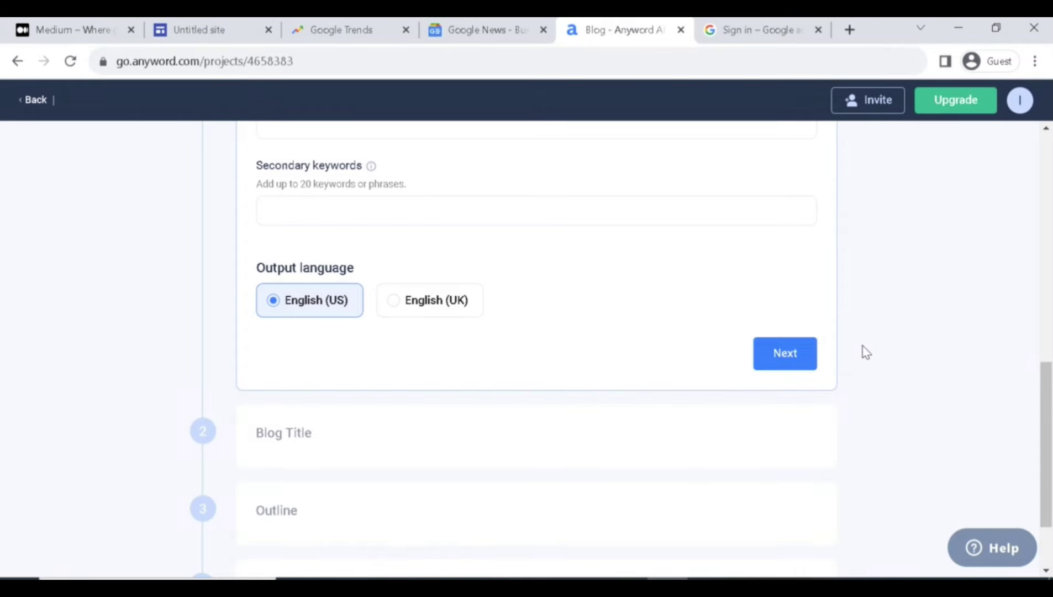
drag(1045, 402, 1043, 174)
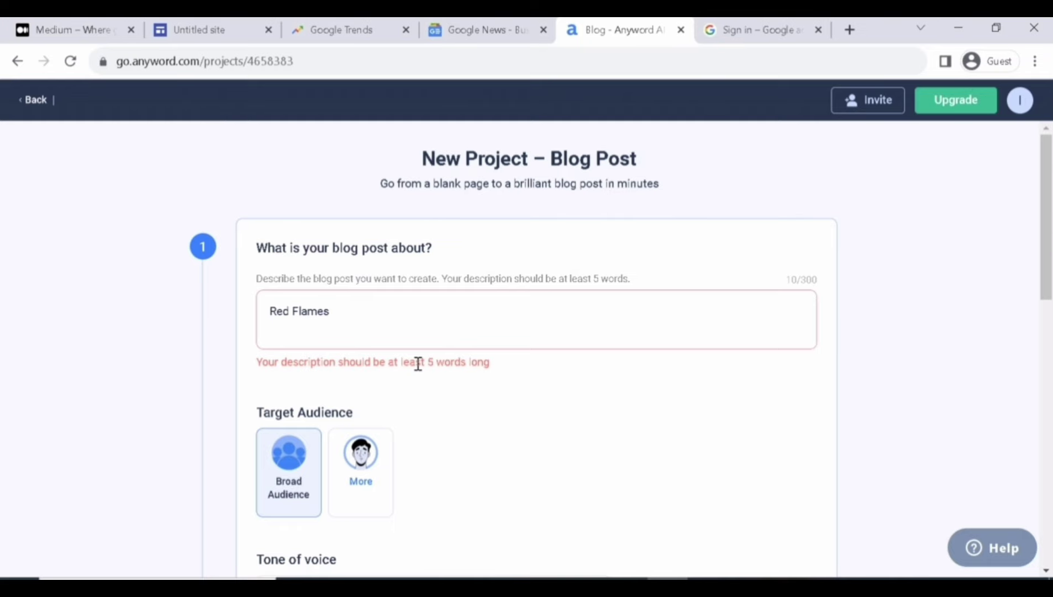
drag(421, 363, 500, 367)
Check the Red Flames related queries in Google Trends for extra description terms.
click(531, 381)
click(341, 29)
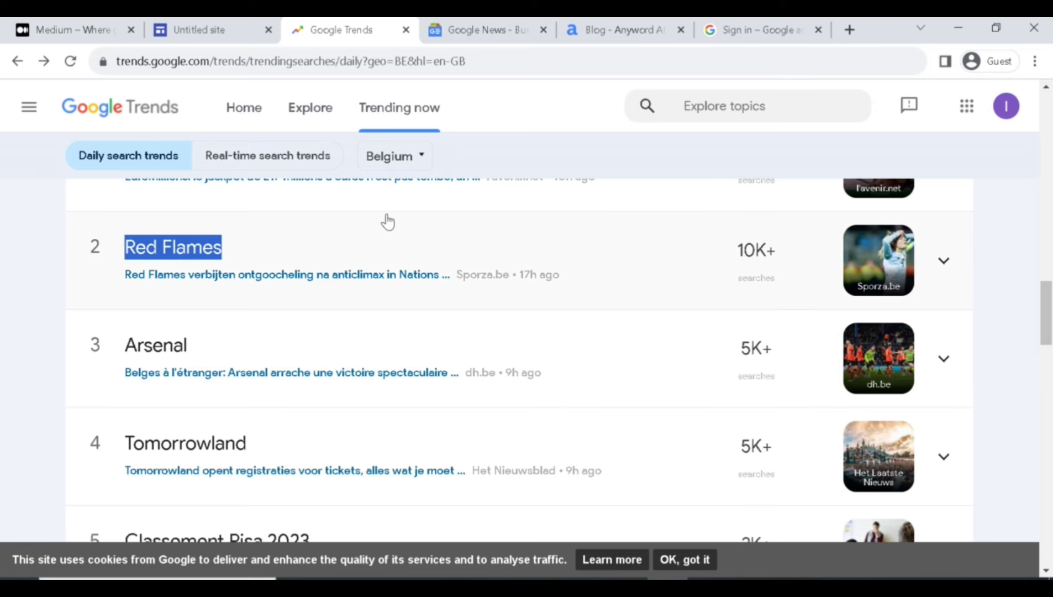
click(482, 295)
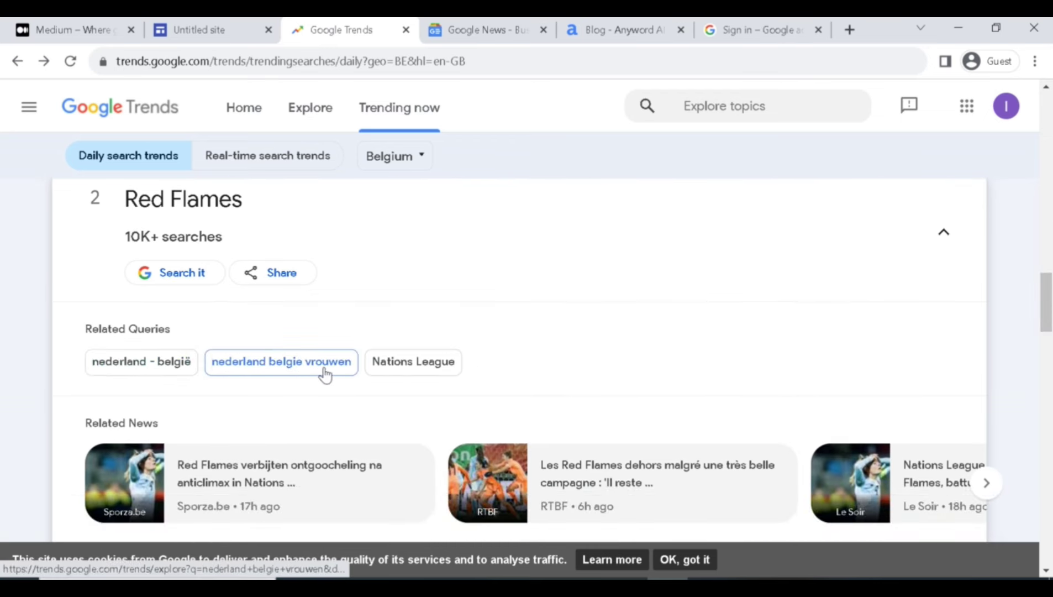
click(481, 30)
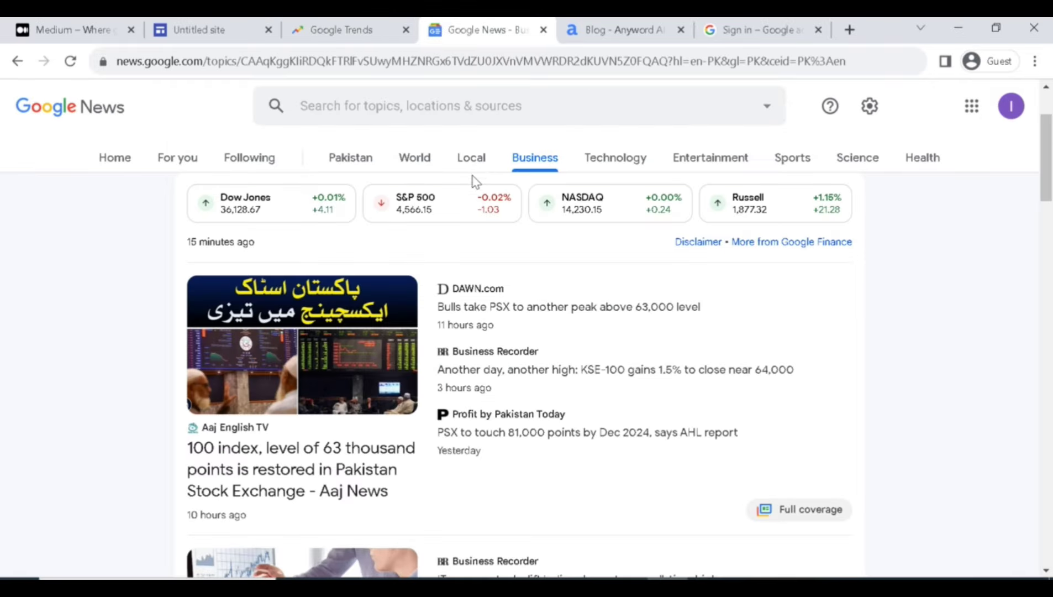
click(613, 31)
Append 'Nations League' and 'Nederland België' to the description, clearing the length warning.
click(402, 321)
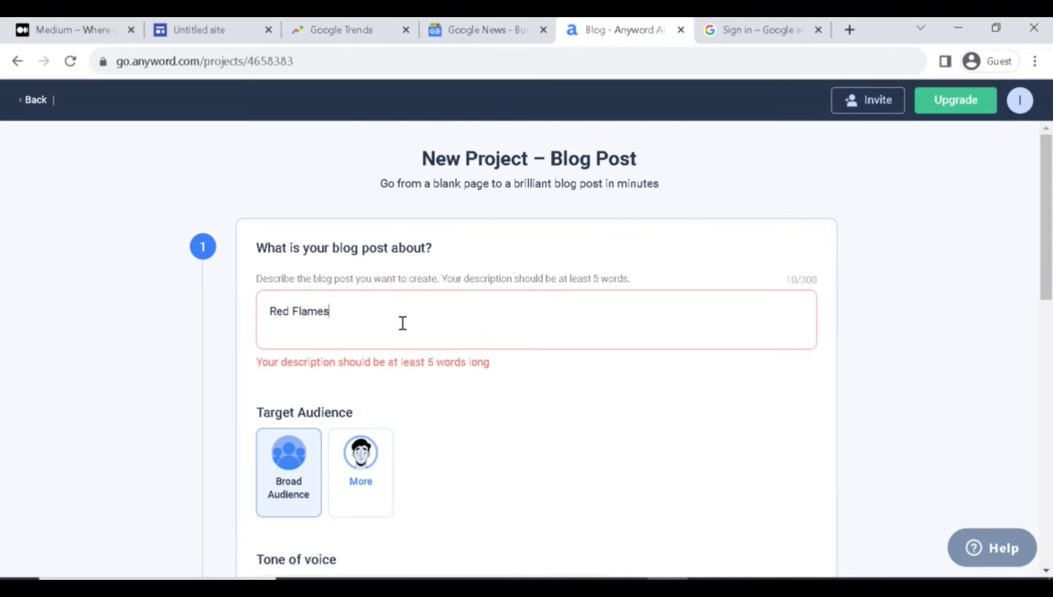
text(, Nations League)
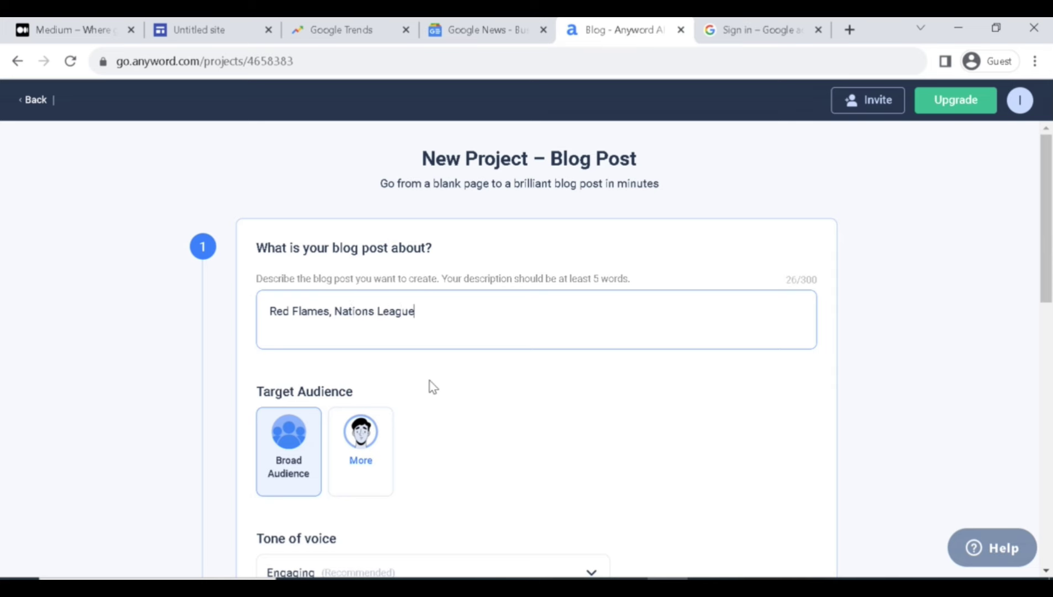
scroll(434, 384, down, 10)
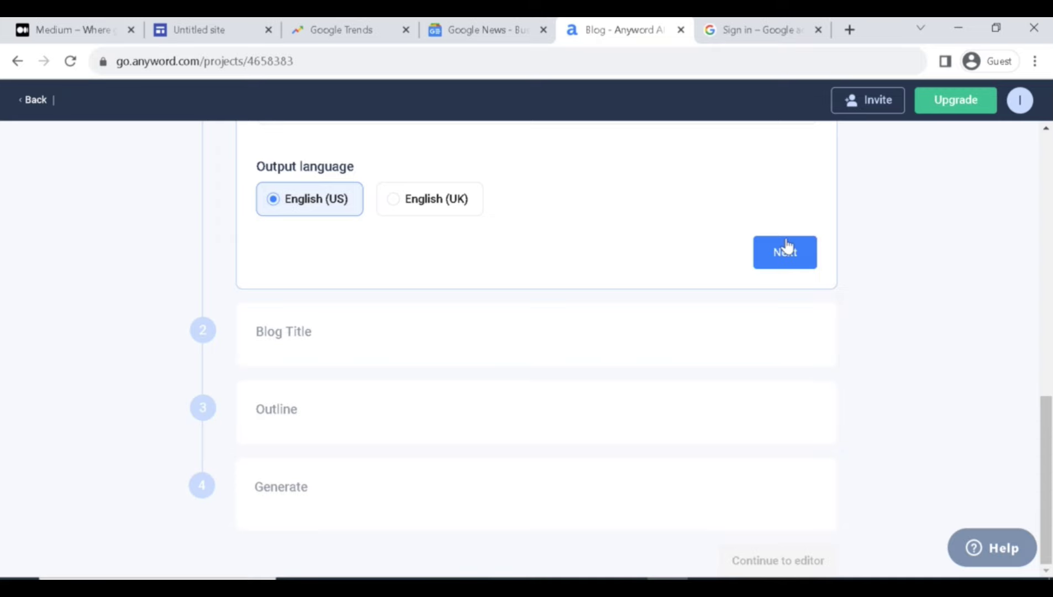
click(786, 248)
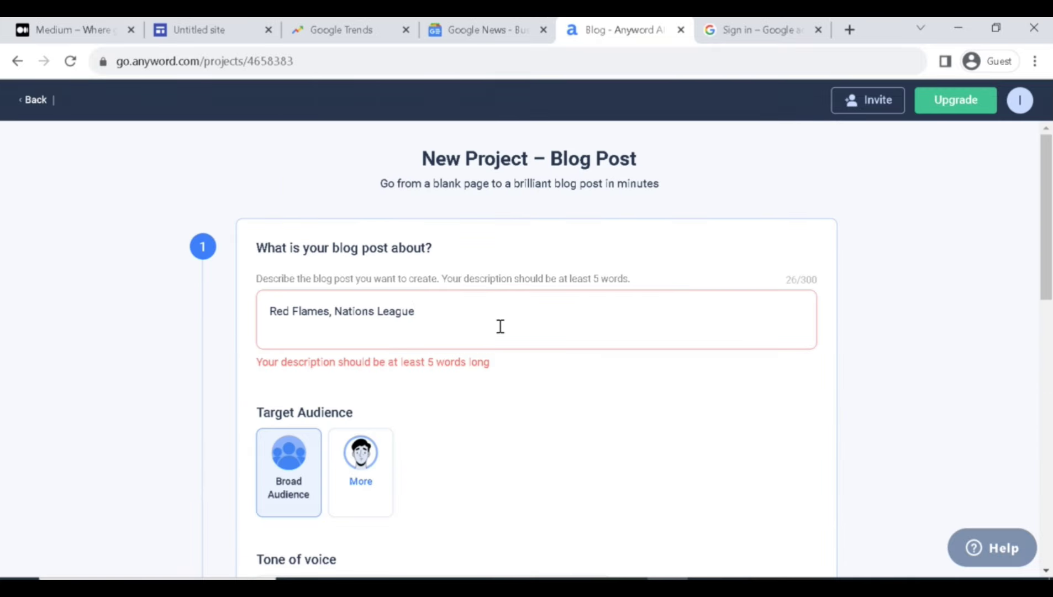
text(,)
key(ctrl+shift+Tab)
key(ctrl+shift+Tab)
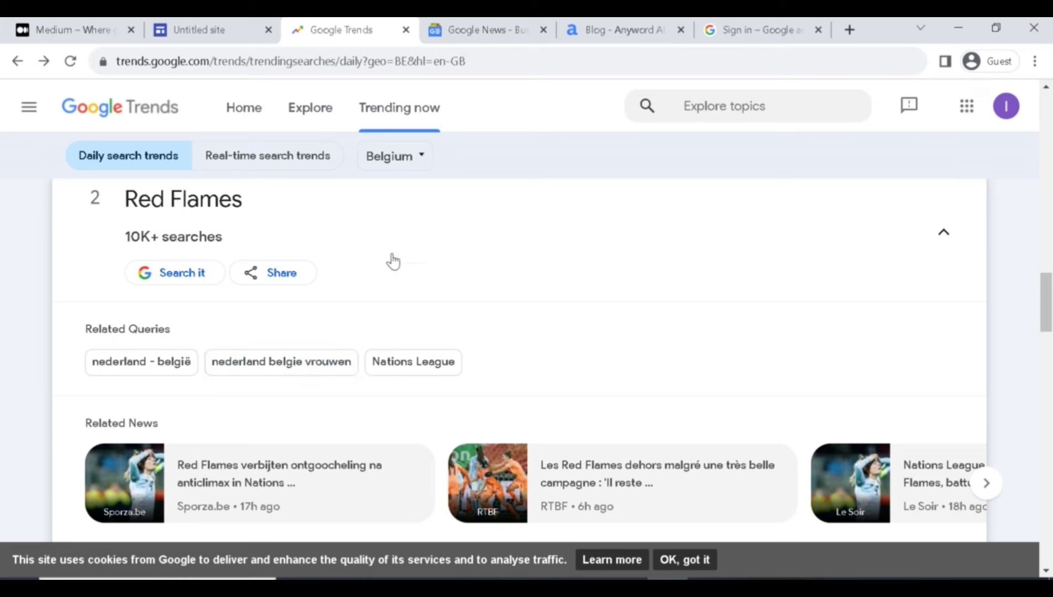
key(ctrl+Tab)
key(ctrl+Tab)
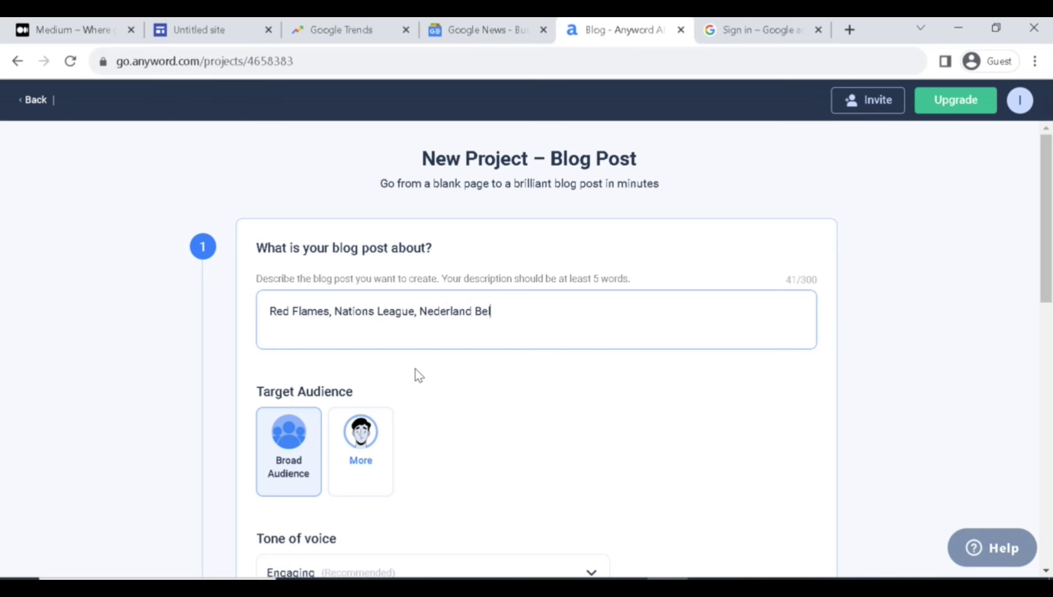
scroll(420, 374, down, 12)
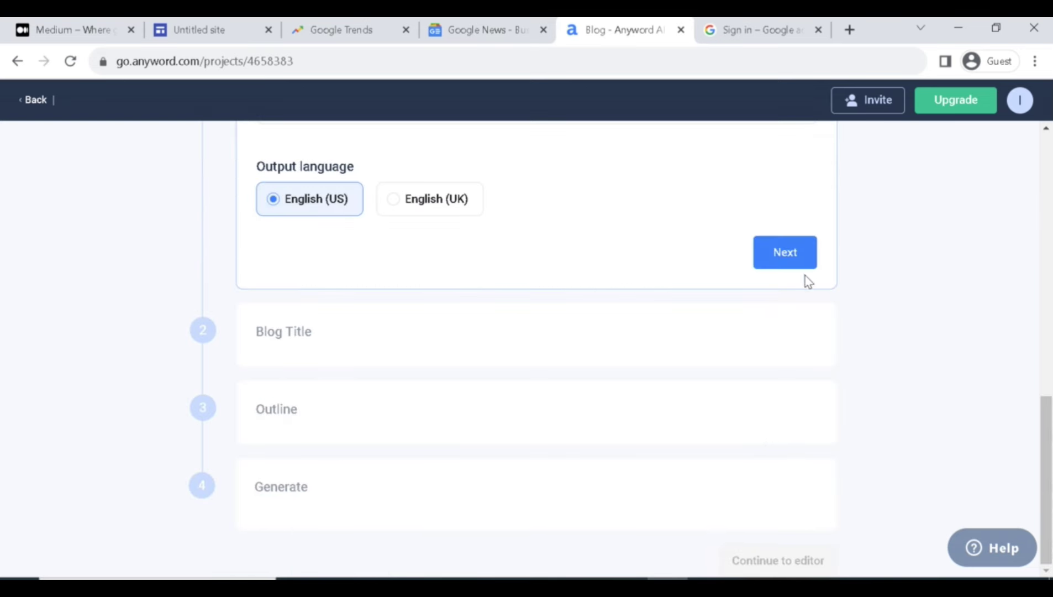
Request more title suggestions and keep 'The Thrilling Netherlands Belgium Rivalry in Nations League'.
click(799, 256)
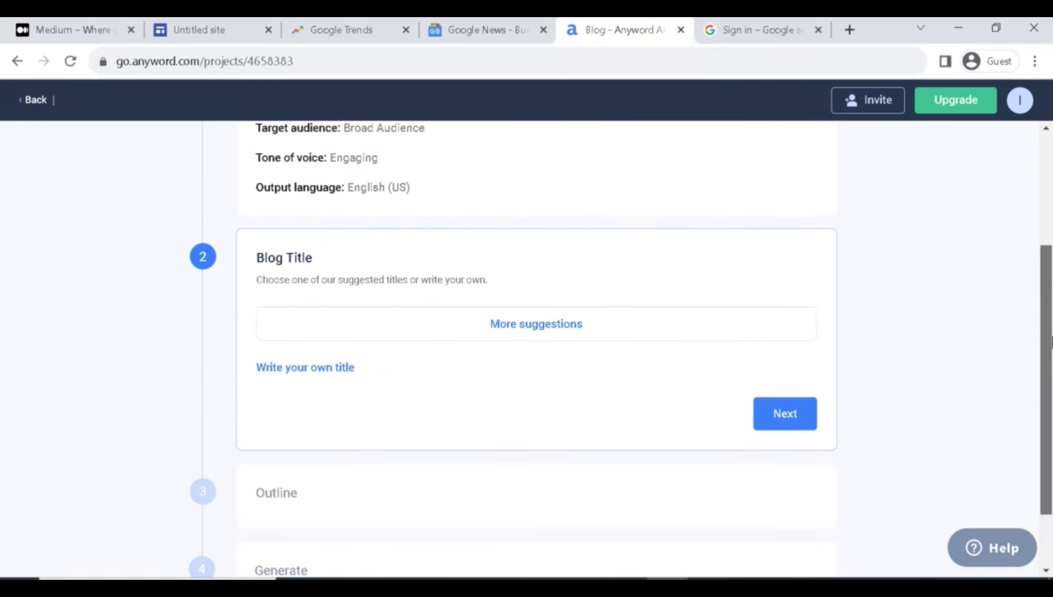
click(716, 329)
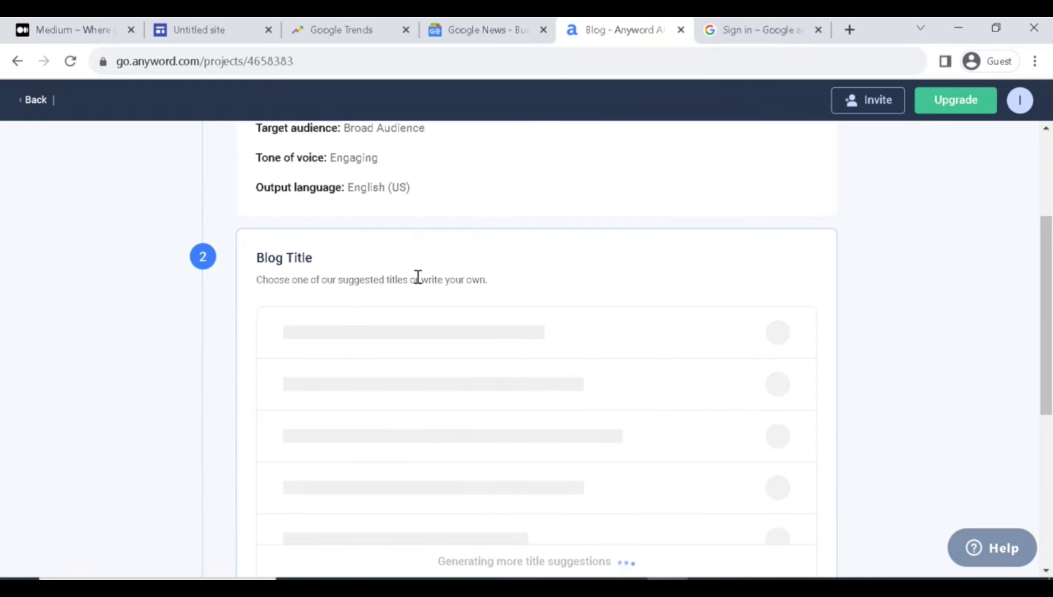
scroll(1050, 296, down, 3)
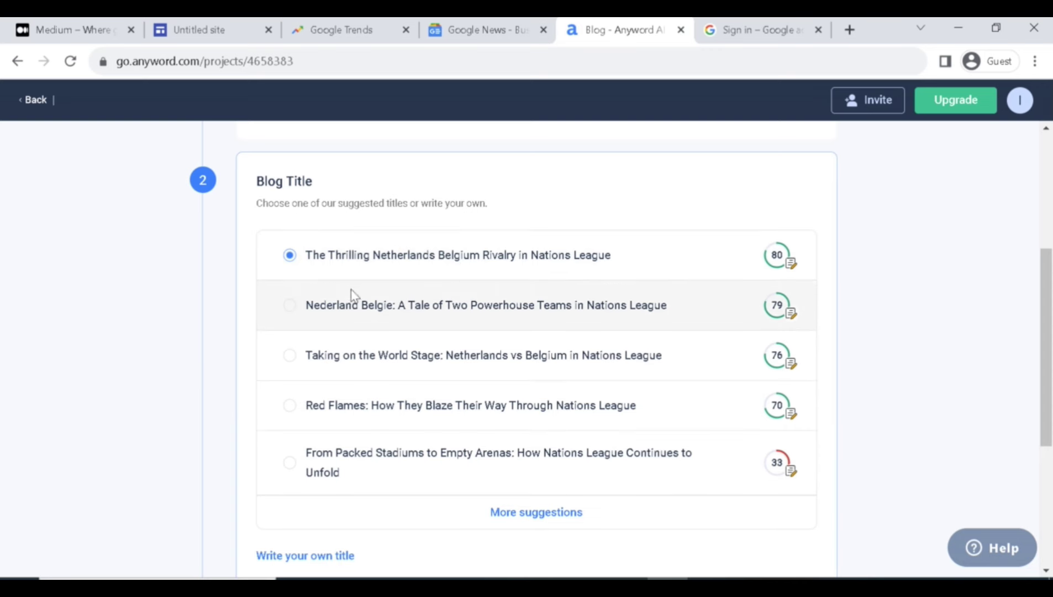
drag(1046, 342, 1046, 393)
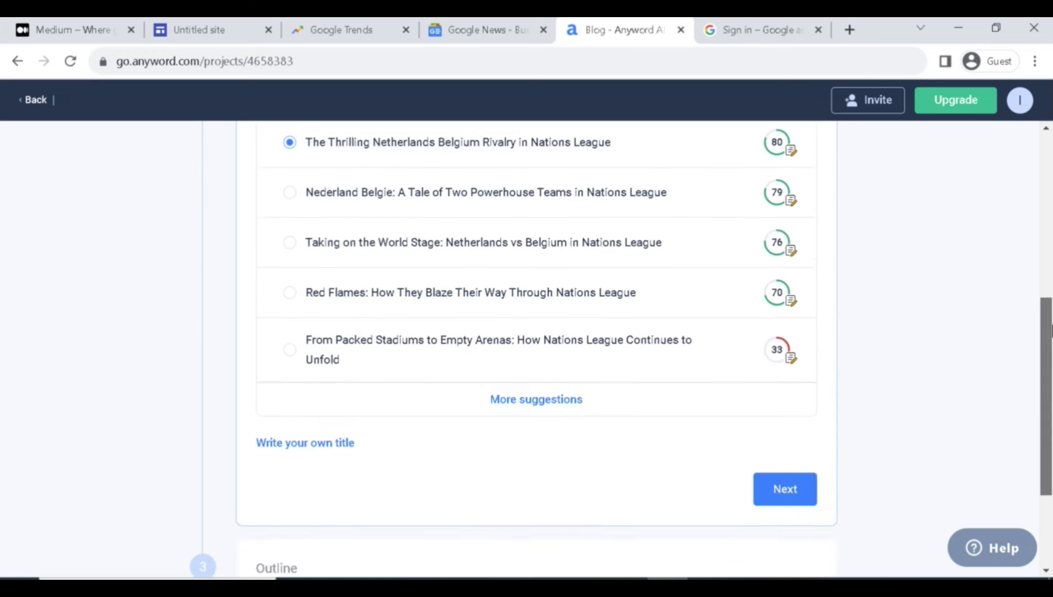
click(771, 481)
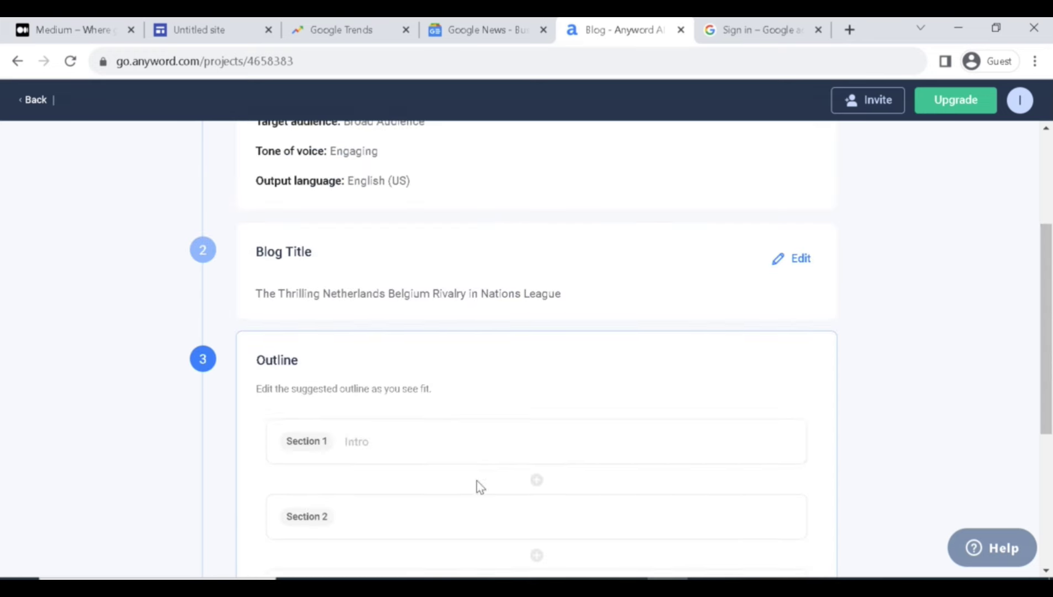
Confirm the six-section Netherlands–Belgium outline, Intro to Predictions, and move on to Generate at 1500 words.
drag(1051, 316, 1051, 408)
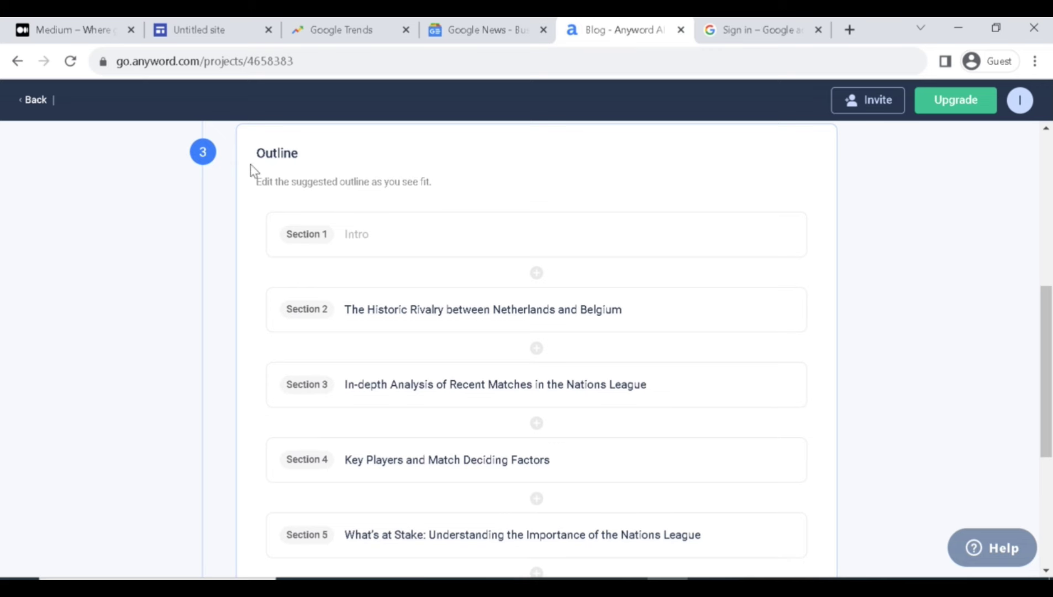
drag(255, 182, 288, 180)
click(437, 183)
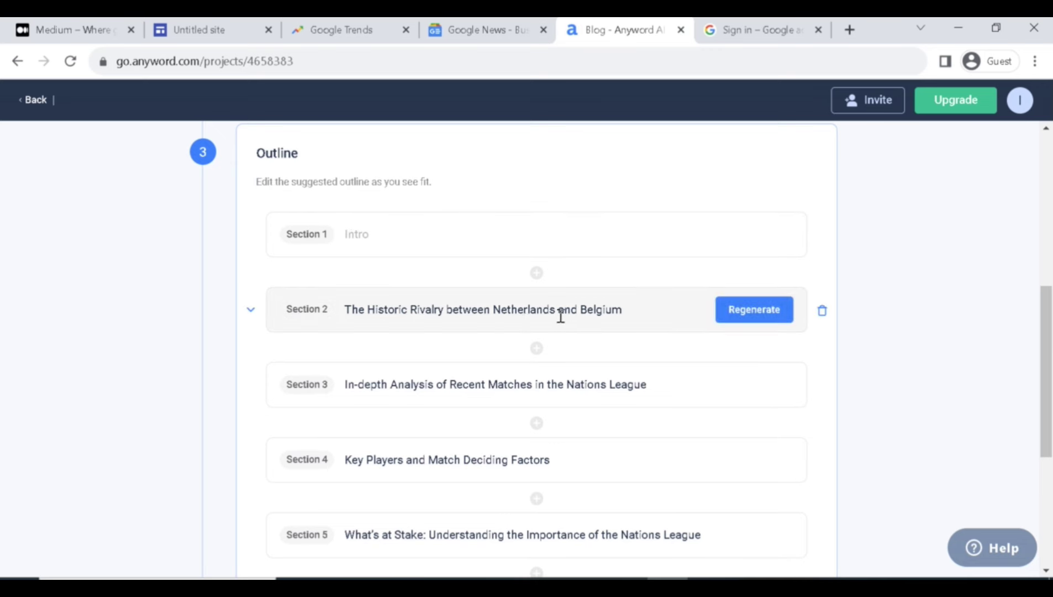
scroll(627, 353, down, 1)
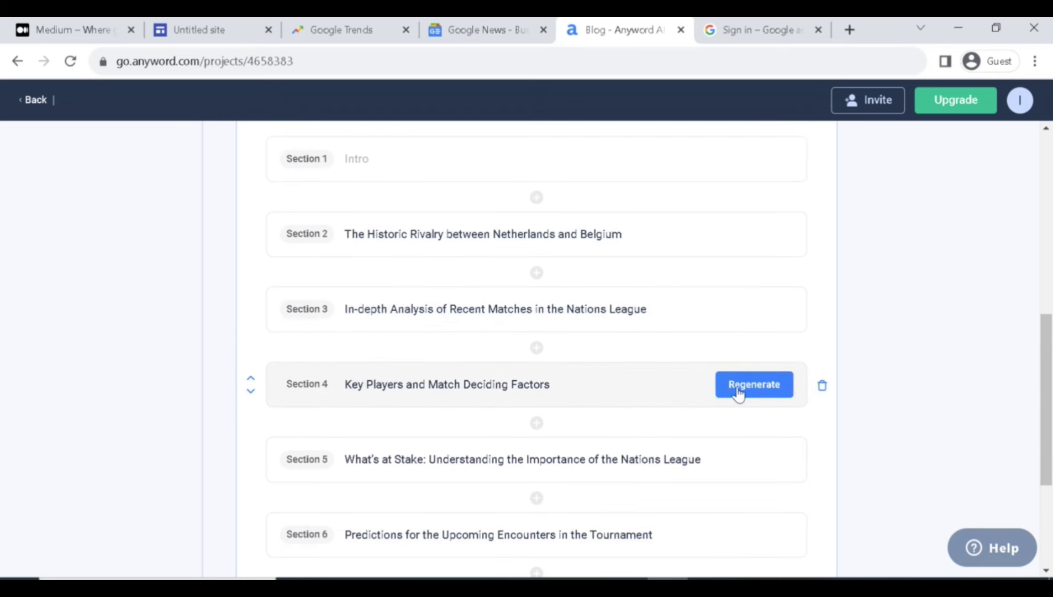
scroll(721, 435, down, 2)
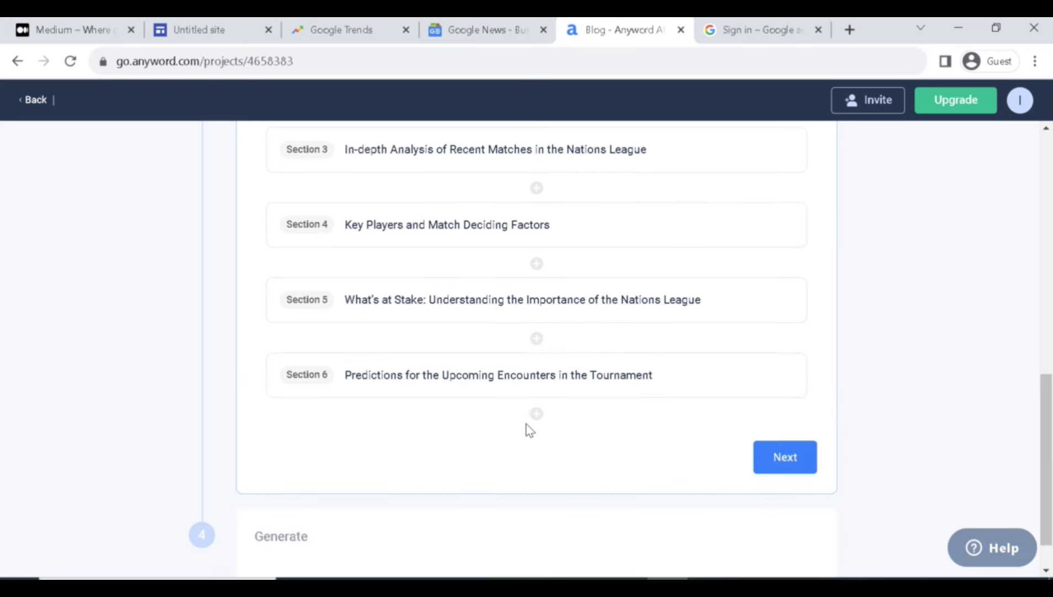
click(798, 460)
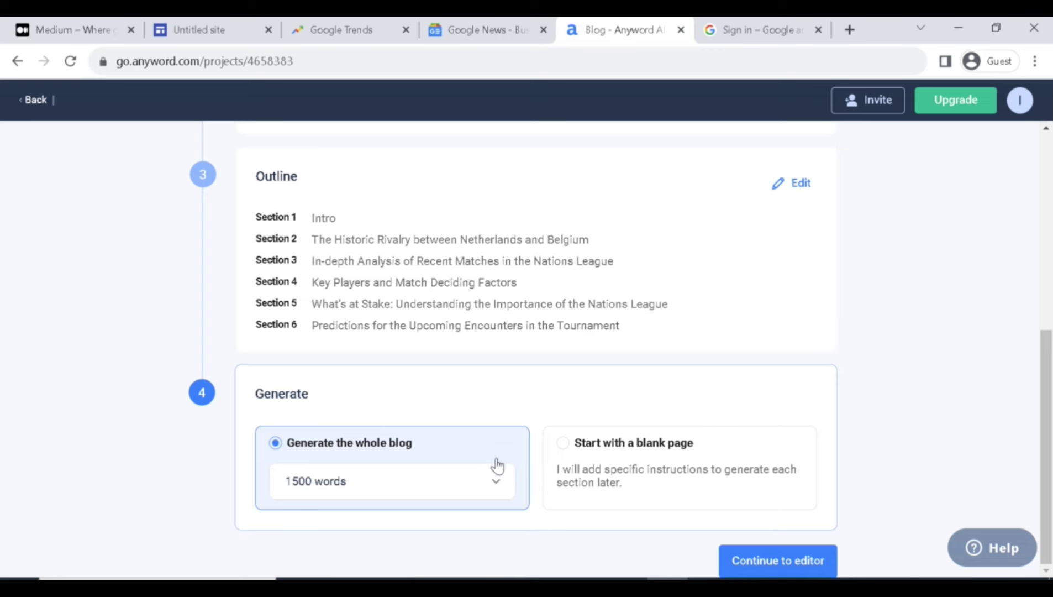
Keep the blog length at 1500 words and generate the full post in the editor.
click(367, 483)
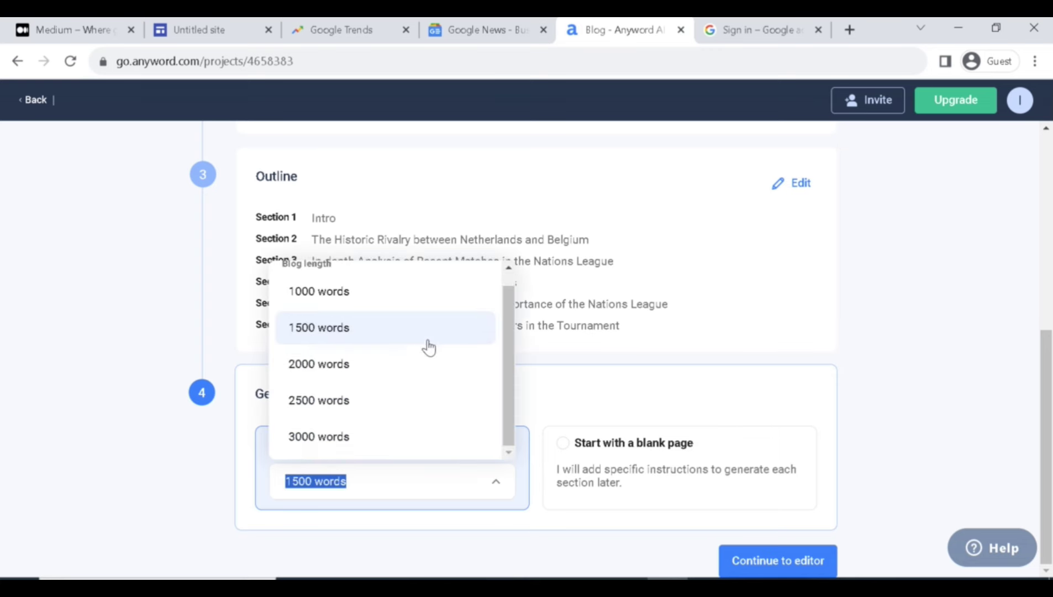
click(396, 492)
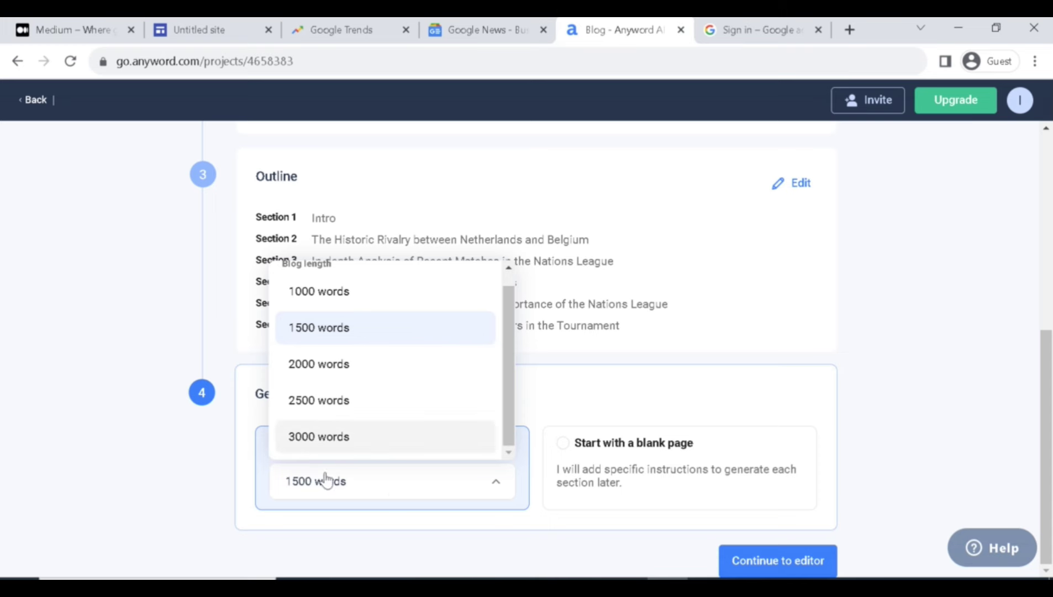
click(799, 562)
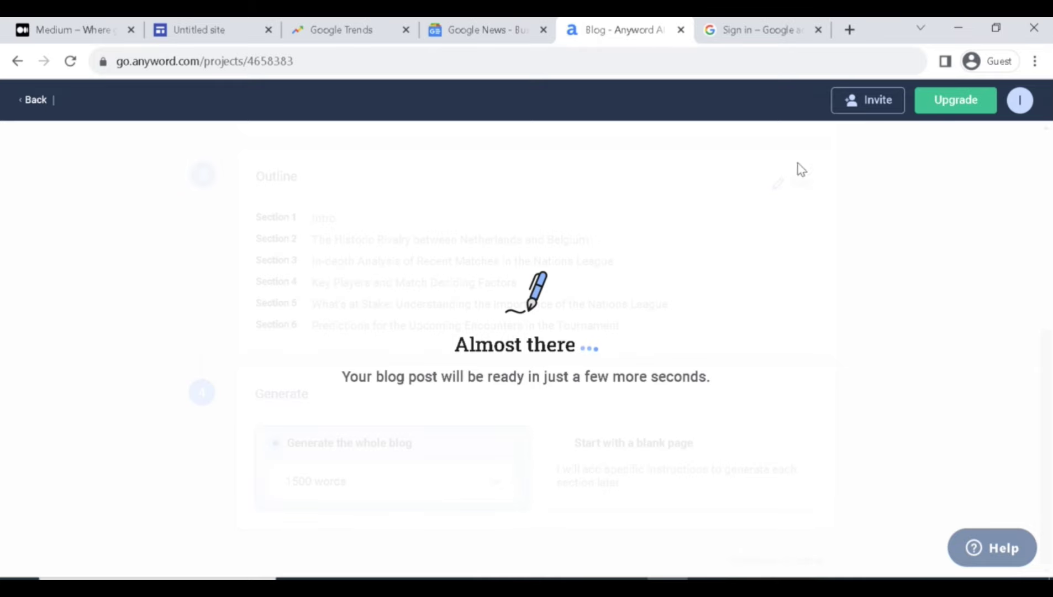
Close the Google sign-in tab and read through the generated Netherlands–Belgium rivalry article.
click(818, 29)
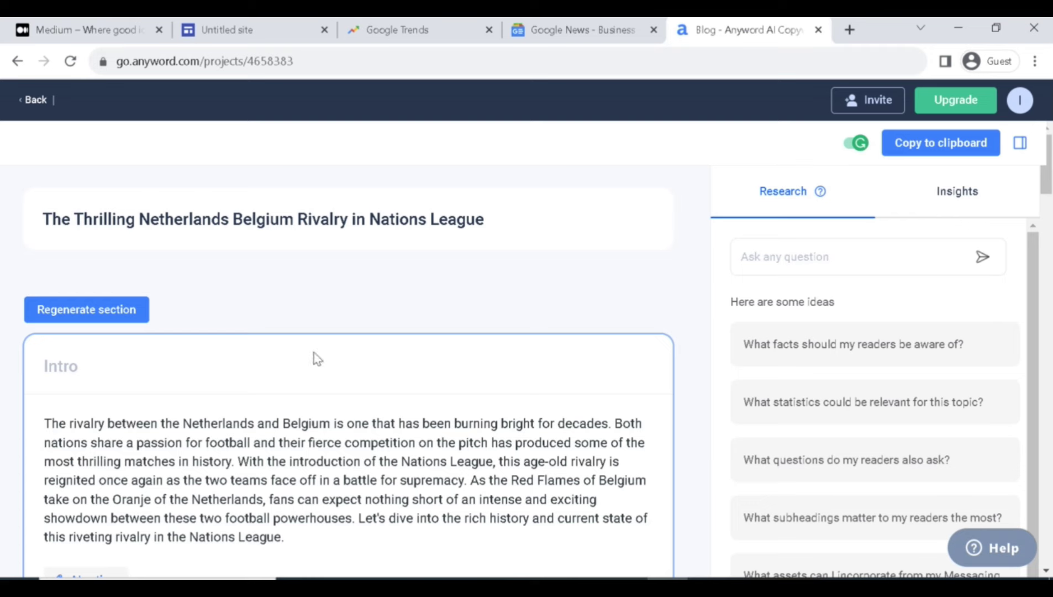
scroll(298, 355, down, 5)
scroll(324, 310, up, 5)
drag(1048, 165, 1049, 200)
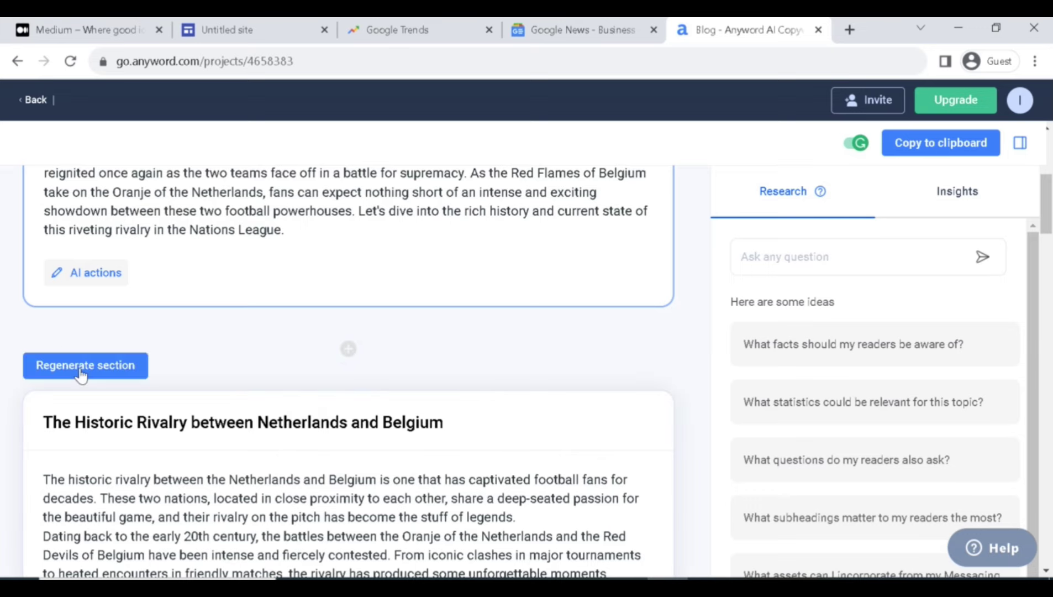
drag(1050, 223, 1052, 433)
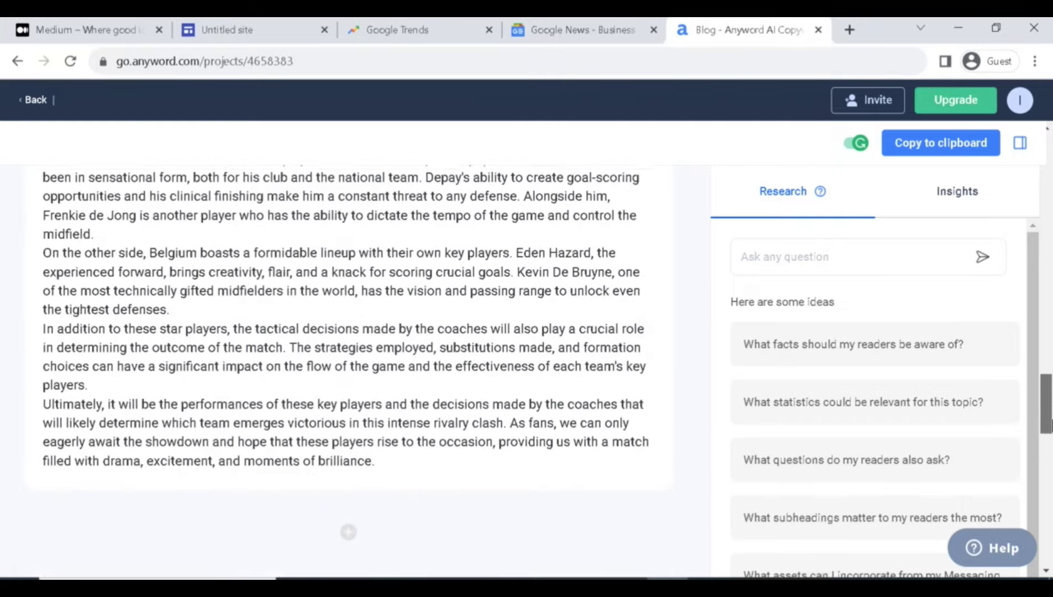
scroll(127, 348, down, 5)
scroll(205, 341, down, 10)
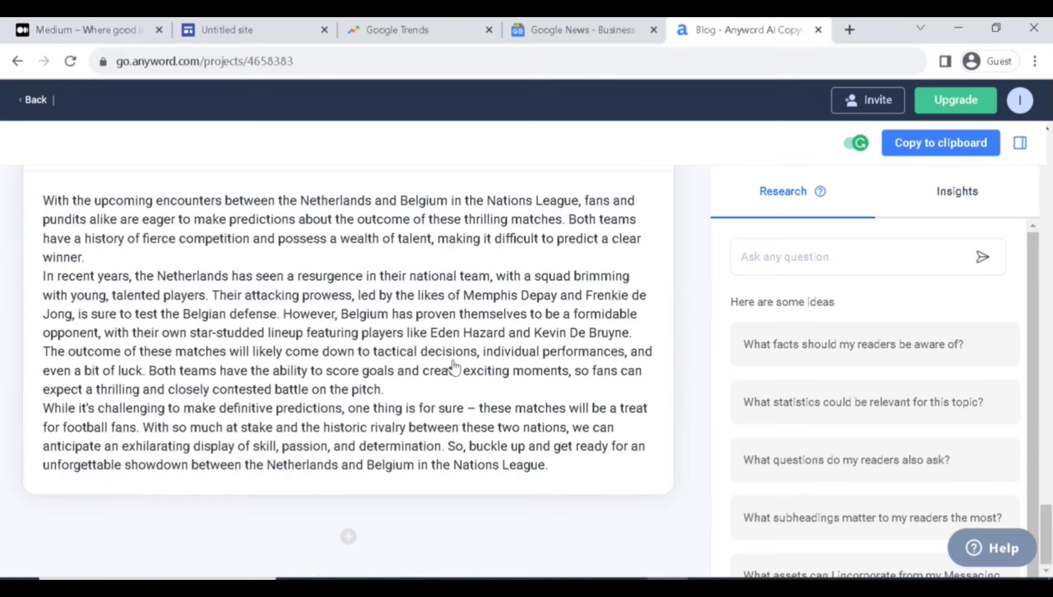
scroll(420, 356, up, 15)
scroll(416, 351, up, 15)
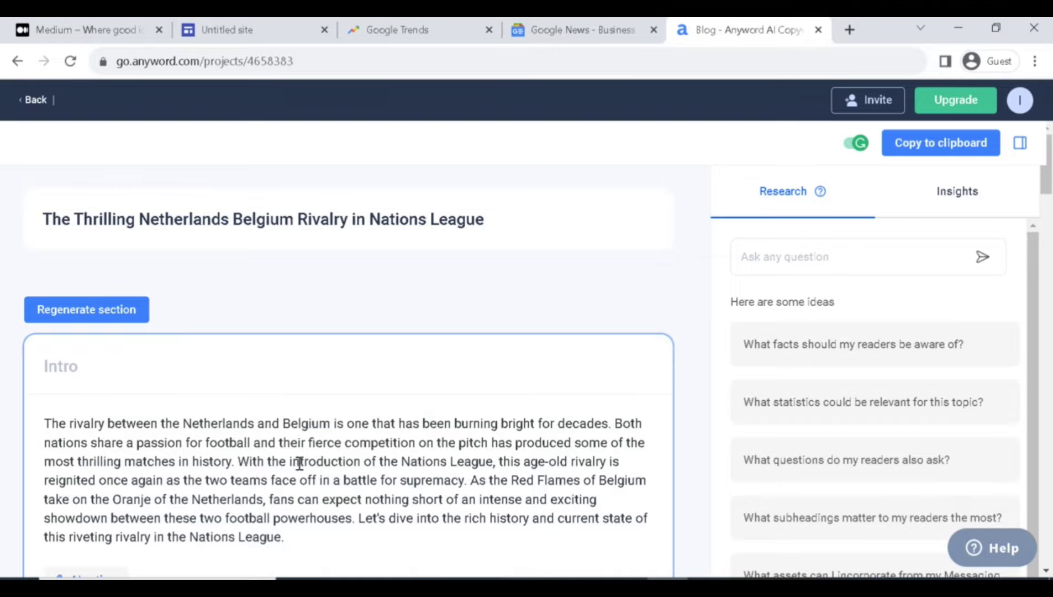
scroll(348, 335, down, 20)
scroll(348, 334, up, 20)
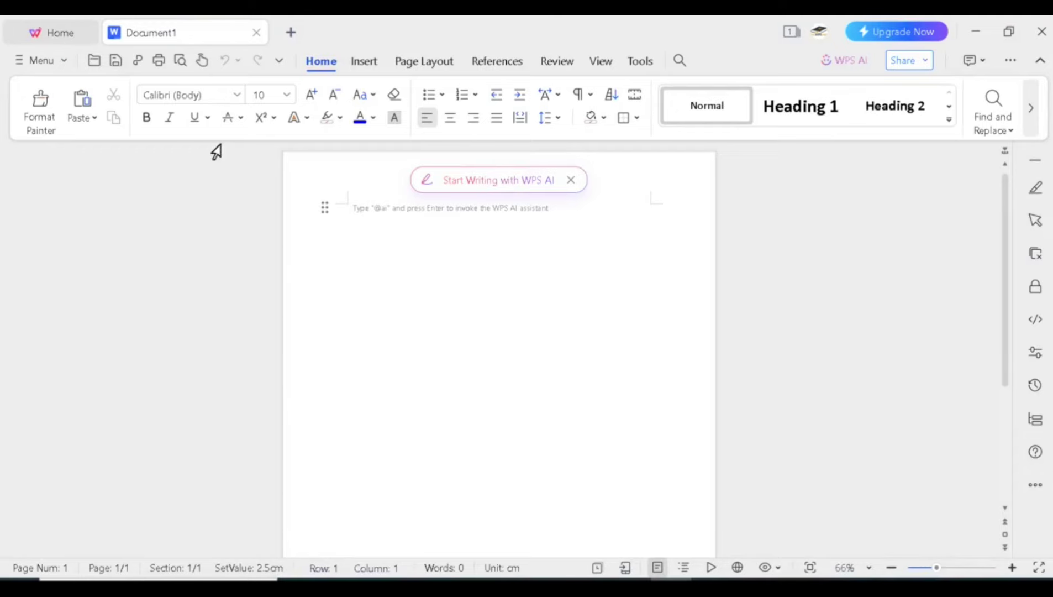
Paste the Anyword article into Document1 with Keep Text Only, filling three pages.
right_click(505, 248)
click(412, 240)
right_click(430, 225)
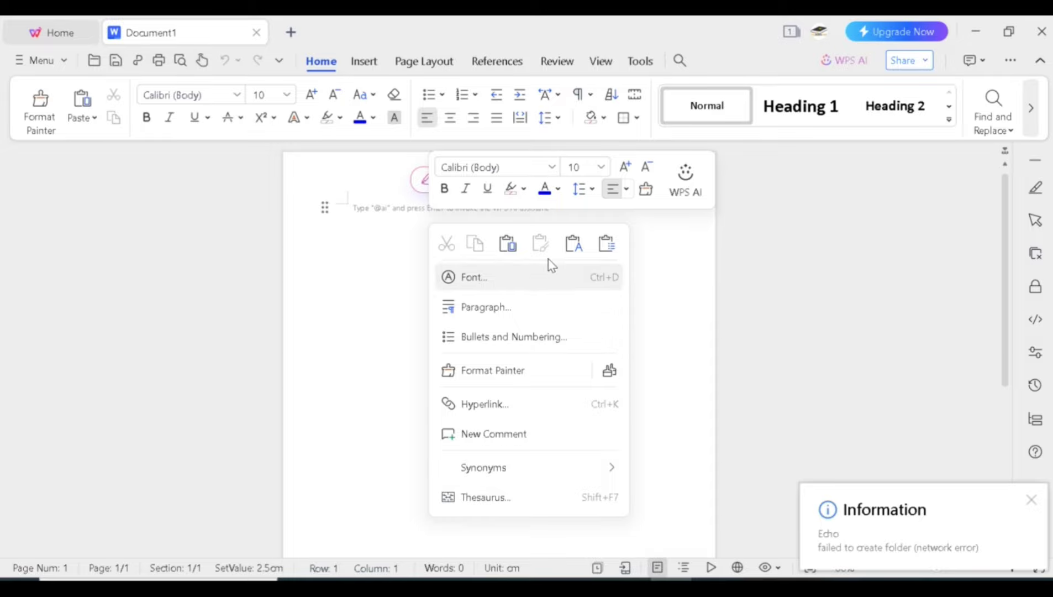
click(575, 244)
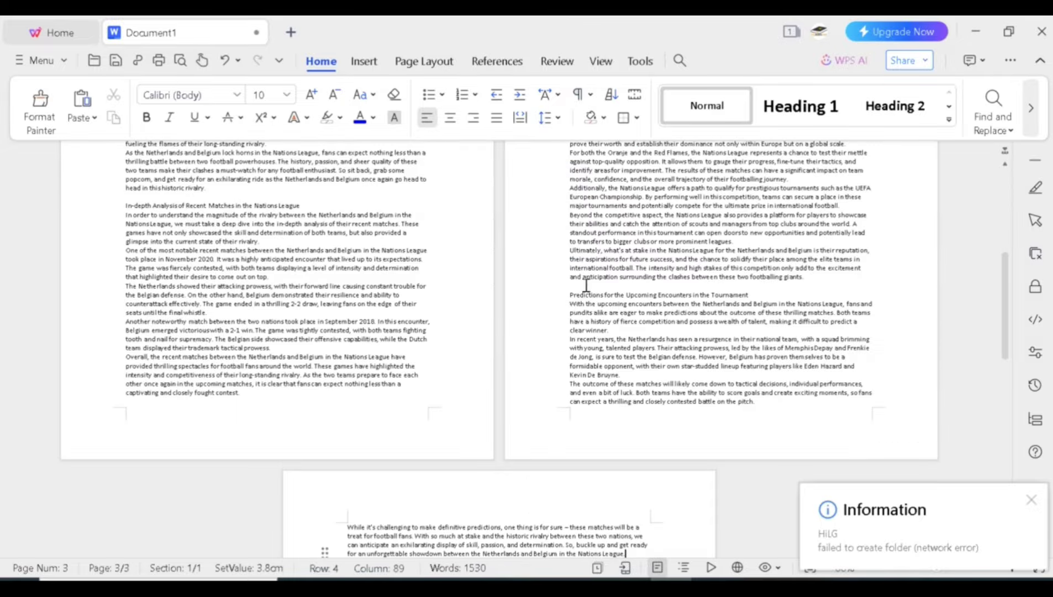
scroll(587, 285, up, 8)
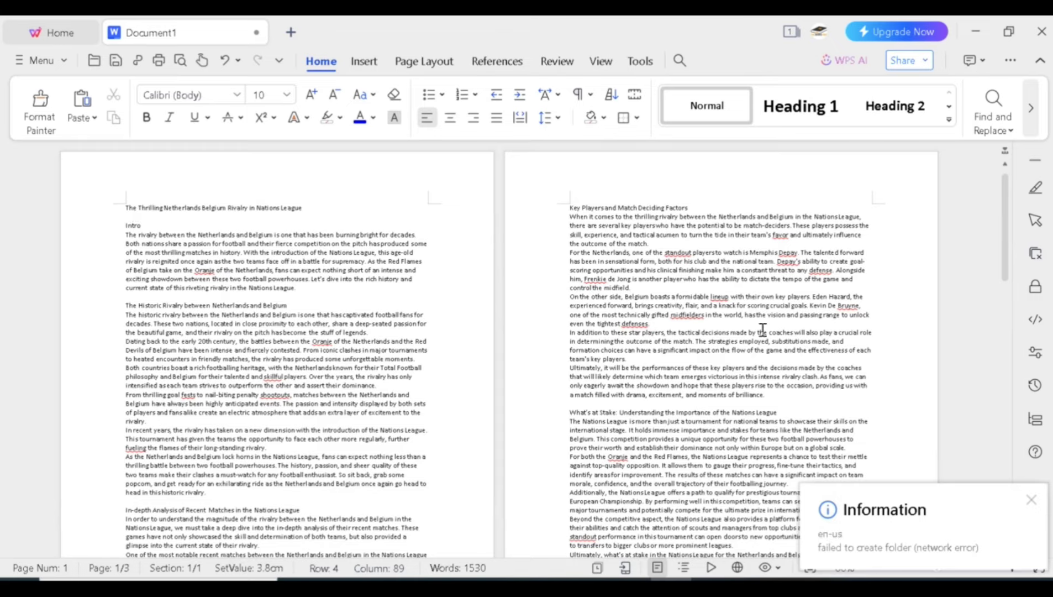
scroll(763, 330, down, 10)
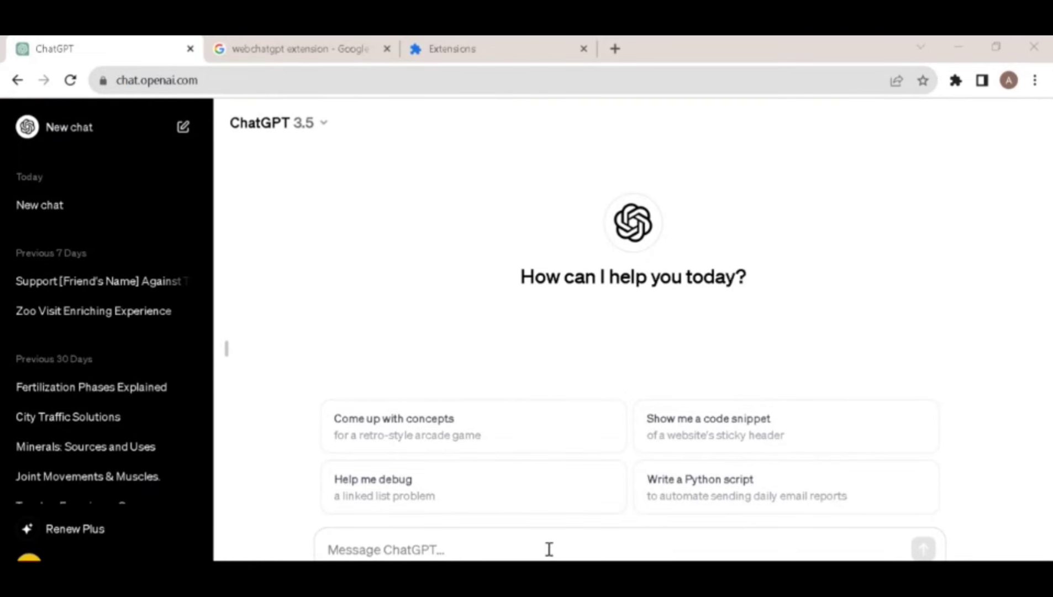
Open the 'WebChatGPT: ChatGPT with internet access' search result in a new tab and view its store page.
click(307, 48)
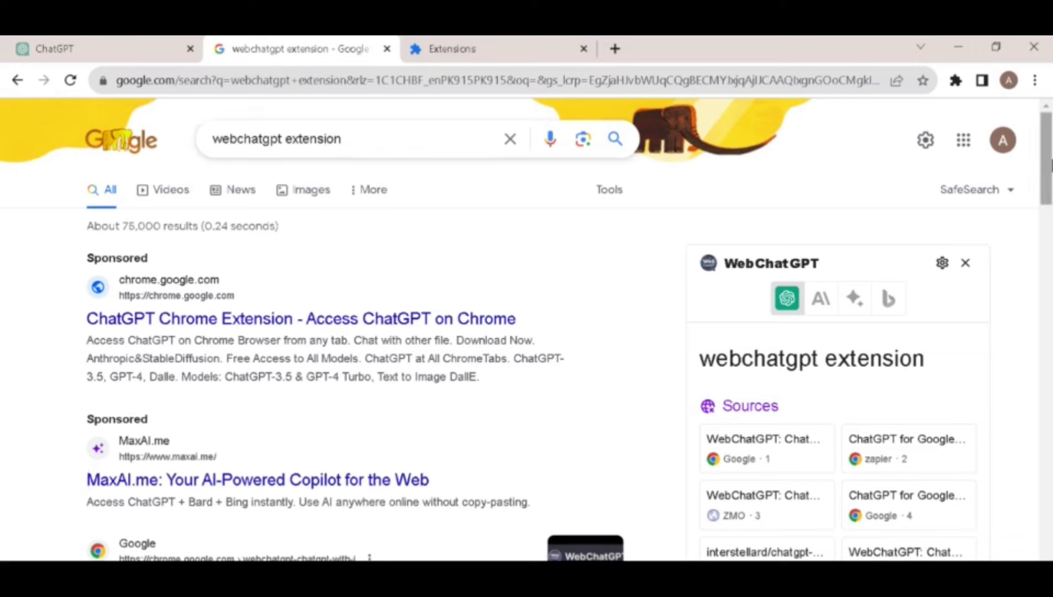
drag(1050, 164, 1049, 194)
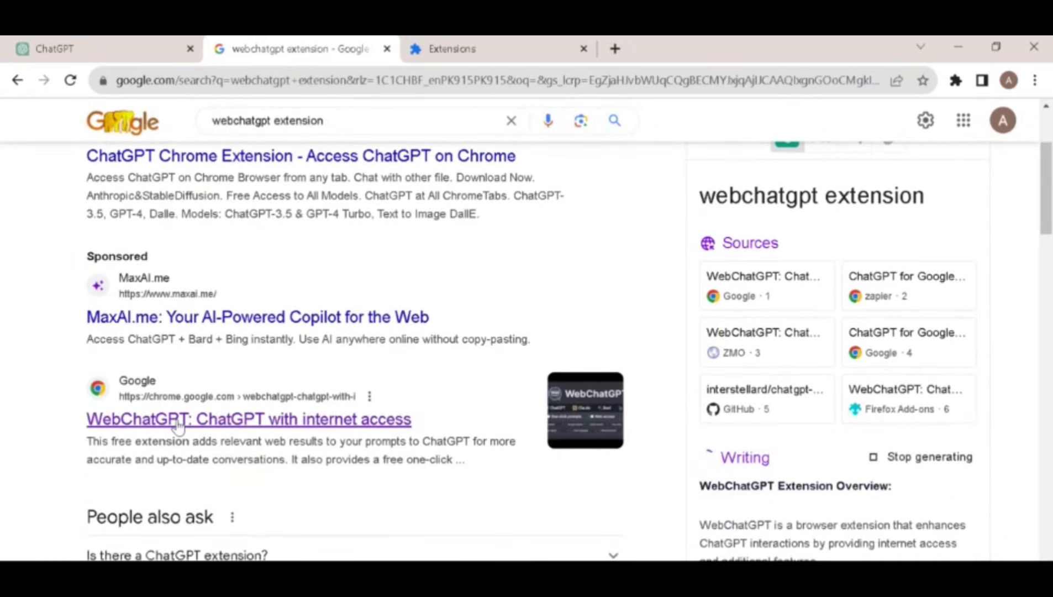
right_click(329, 419)
click(354, 427)
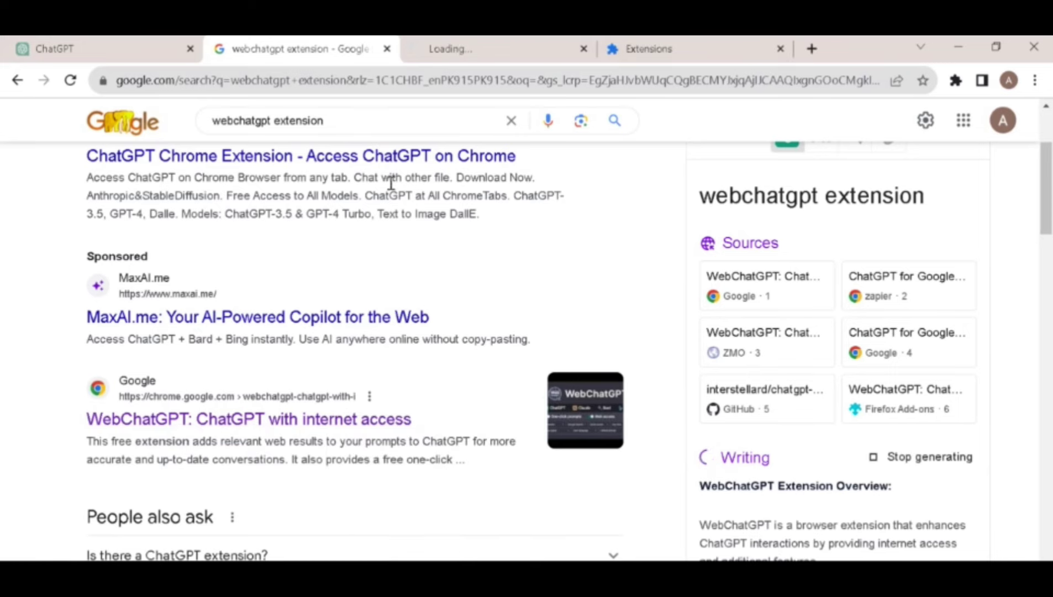
click(475, 49)
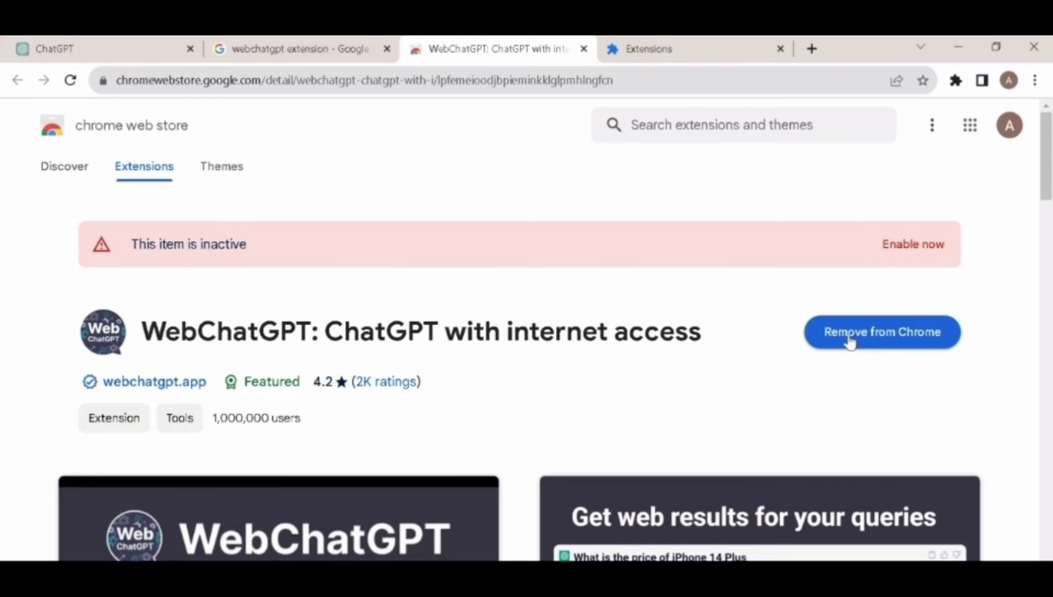
Remove the inactive WebChatGPT extension from Chrome, then add it back.
click(921, 334)
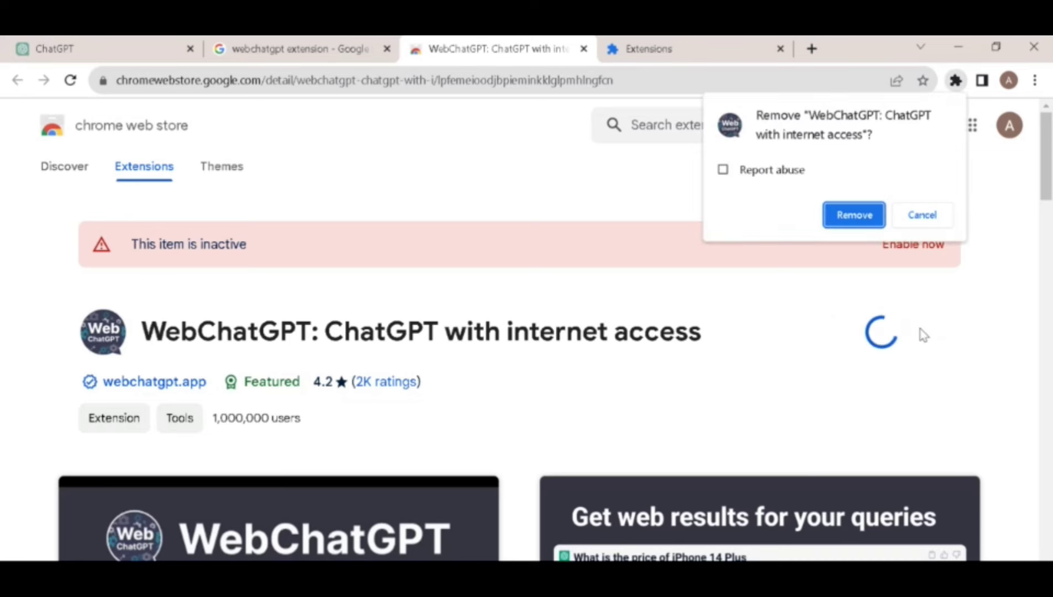
click(851, 214)
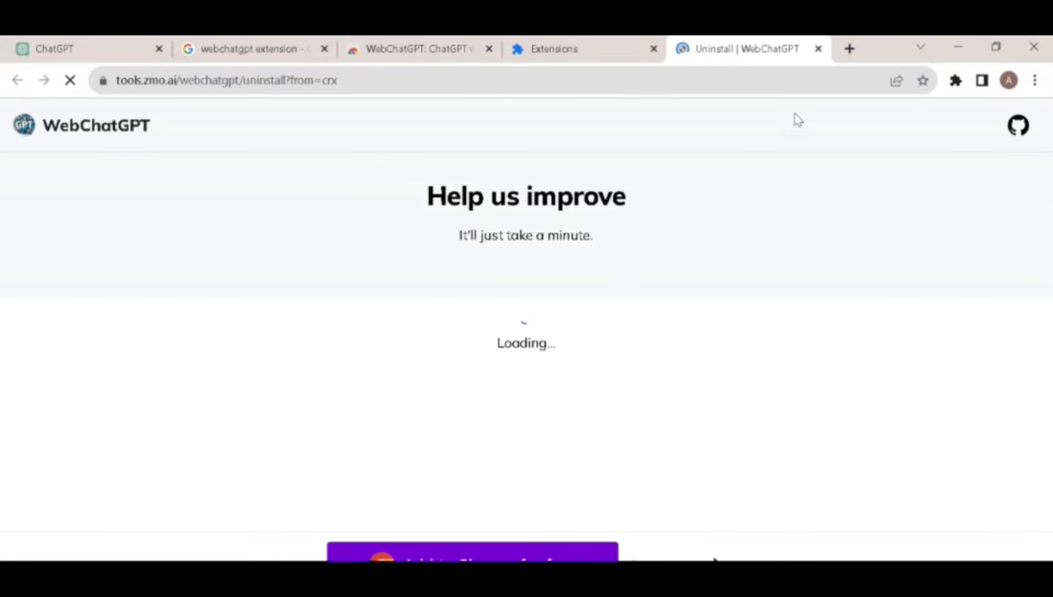
click(818, 49)
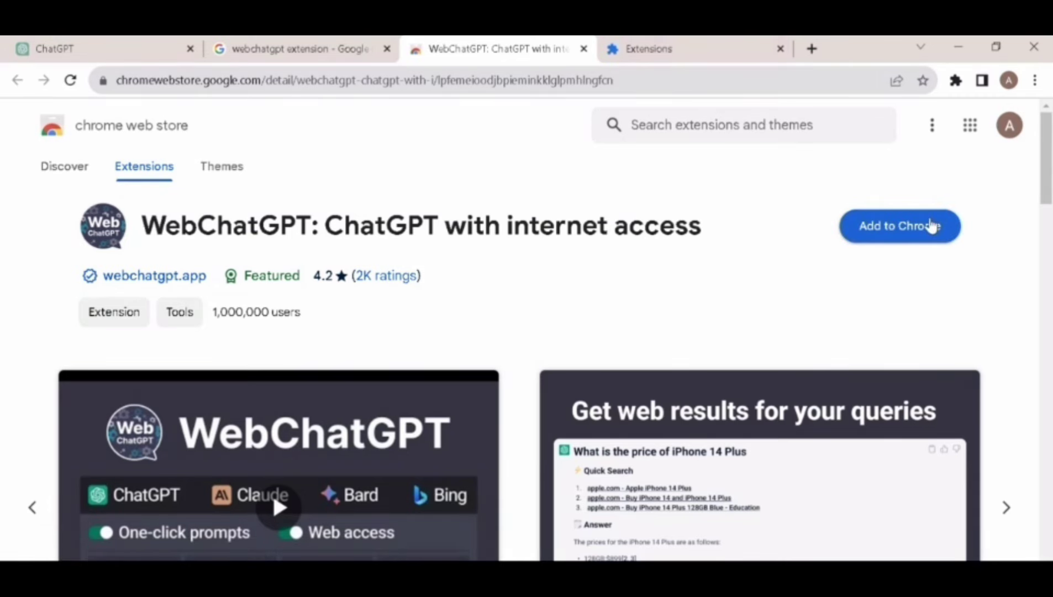
click(932, 225)
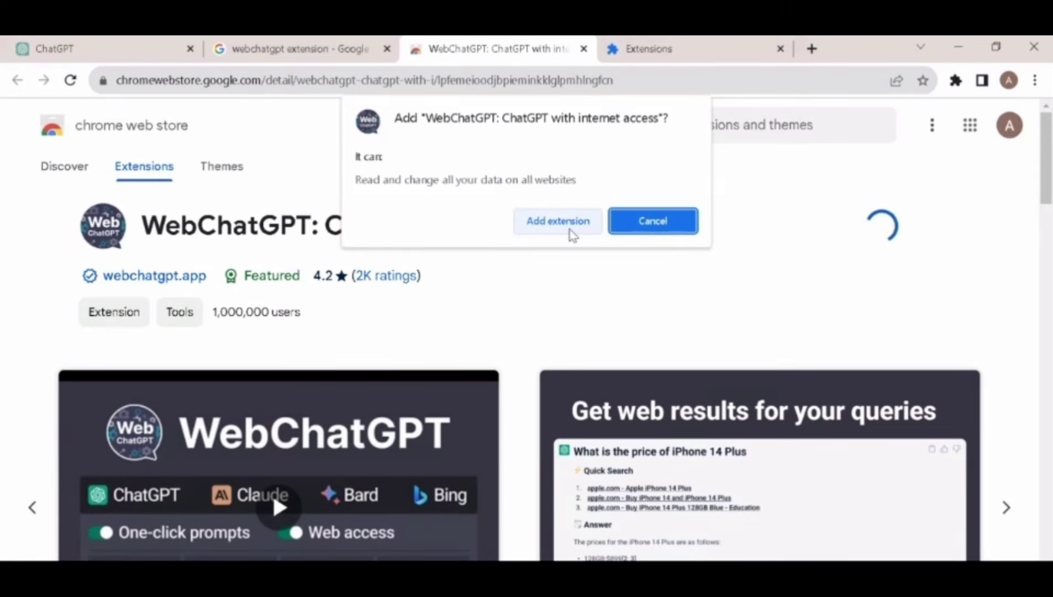
click(570, 228)
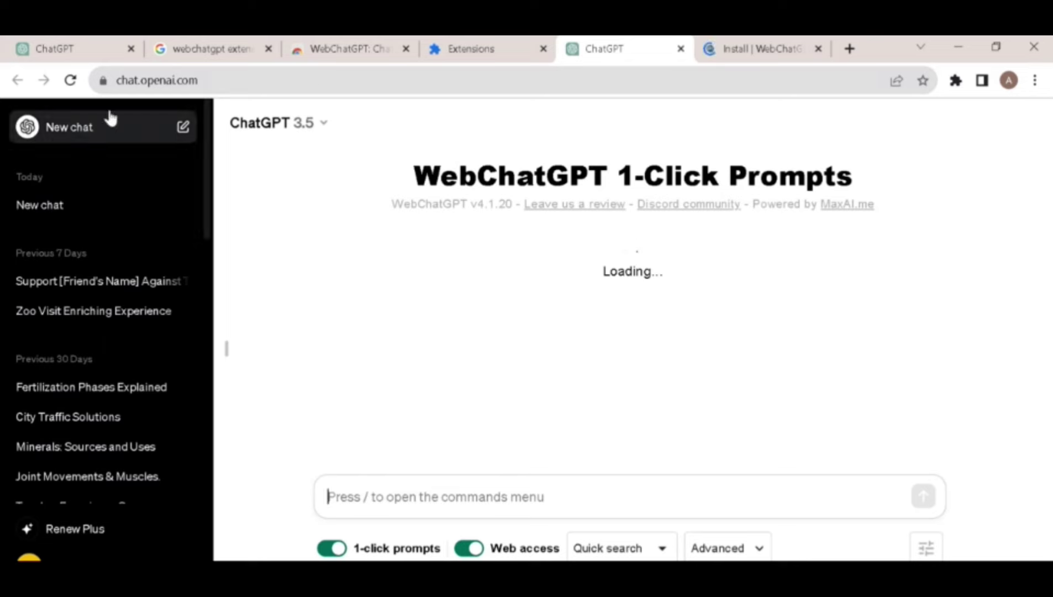
key(ctrl+1)
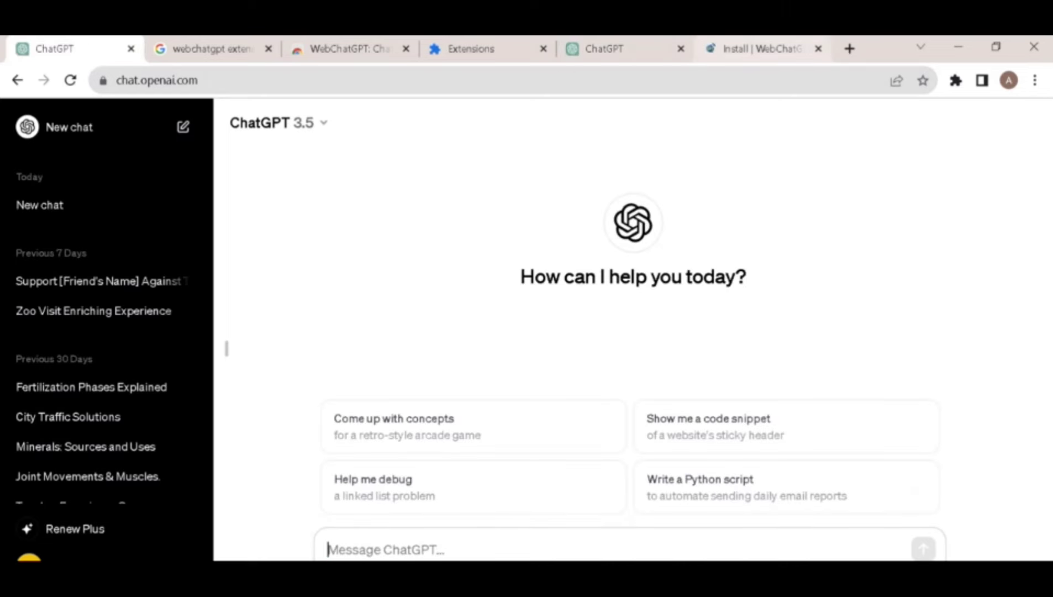
drag(607, 49, 202, 48)
key(ctrl+1)
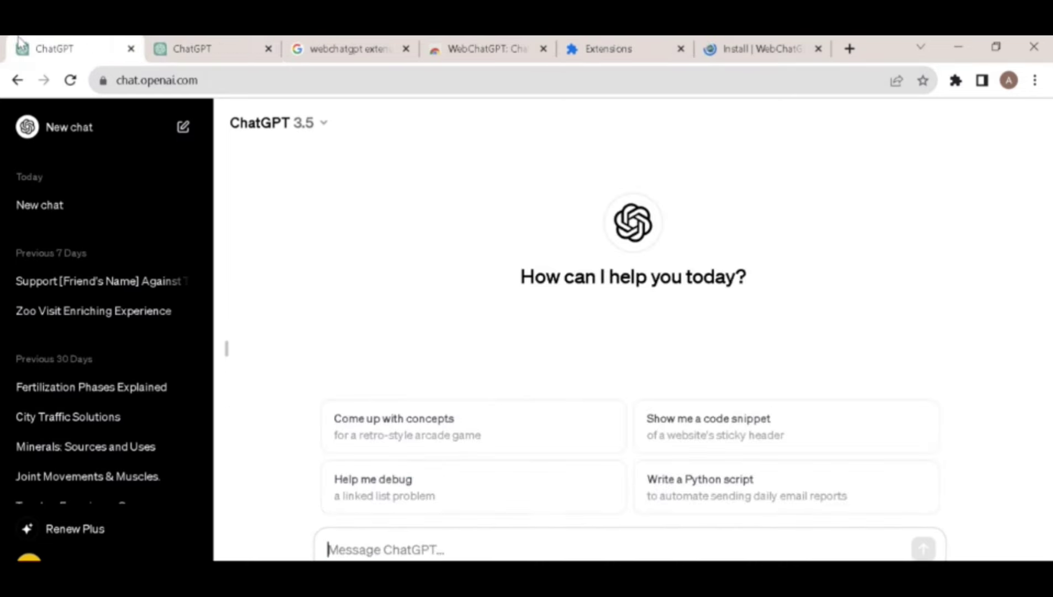
key(ctrl+2)
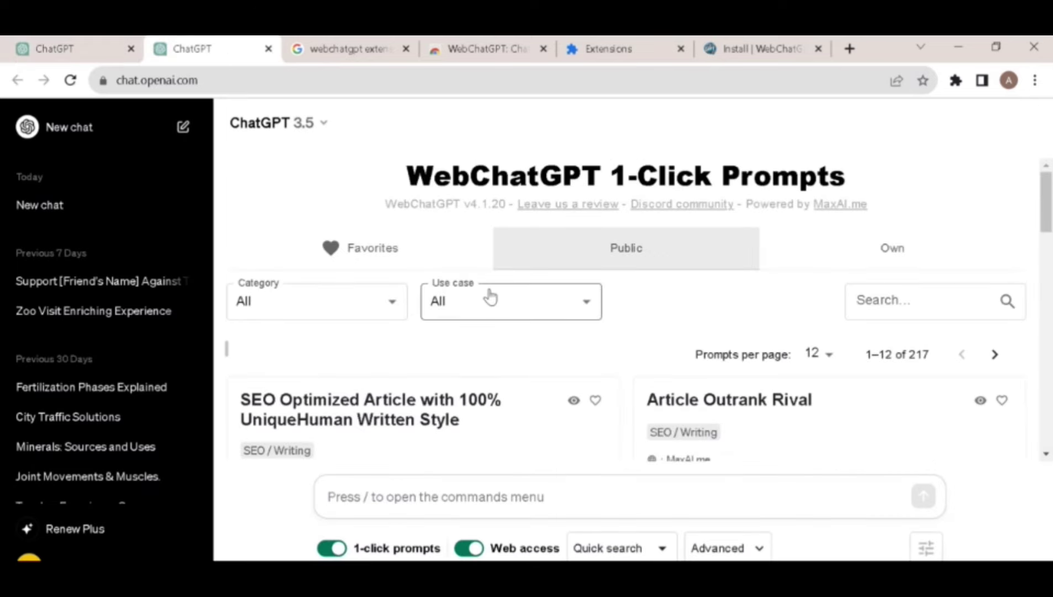
click(530, 503)
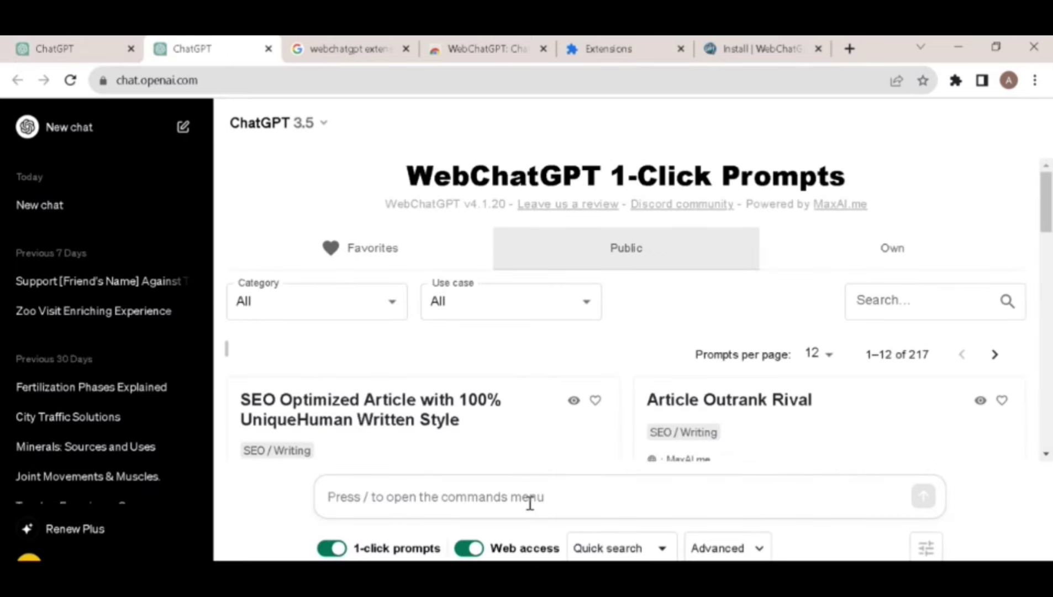
text(2)
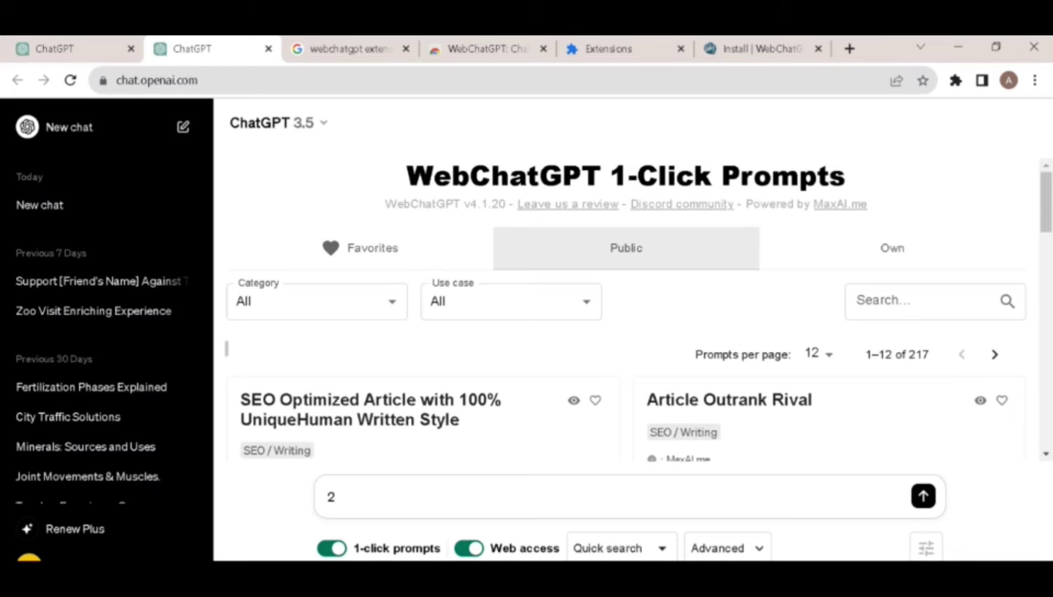
key(BackSpace)
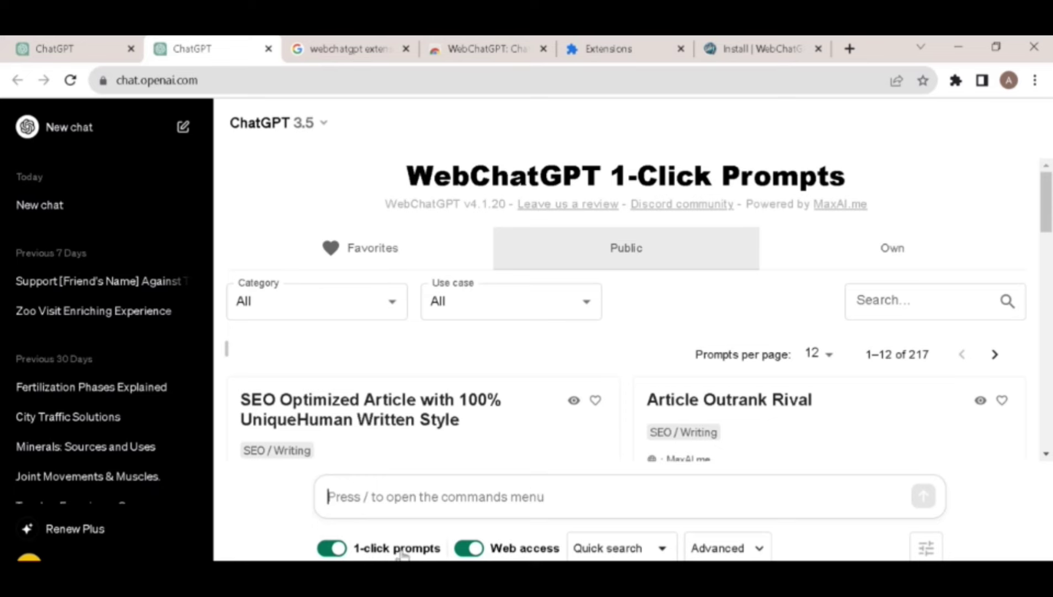
drag(1051, 213, 1051, 414)
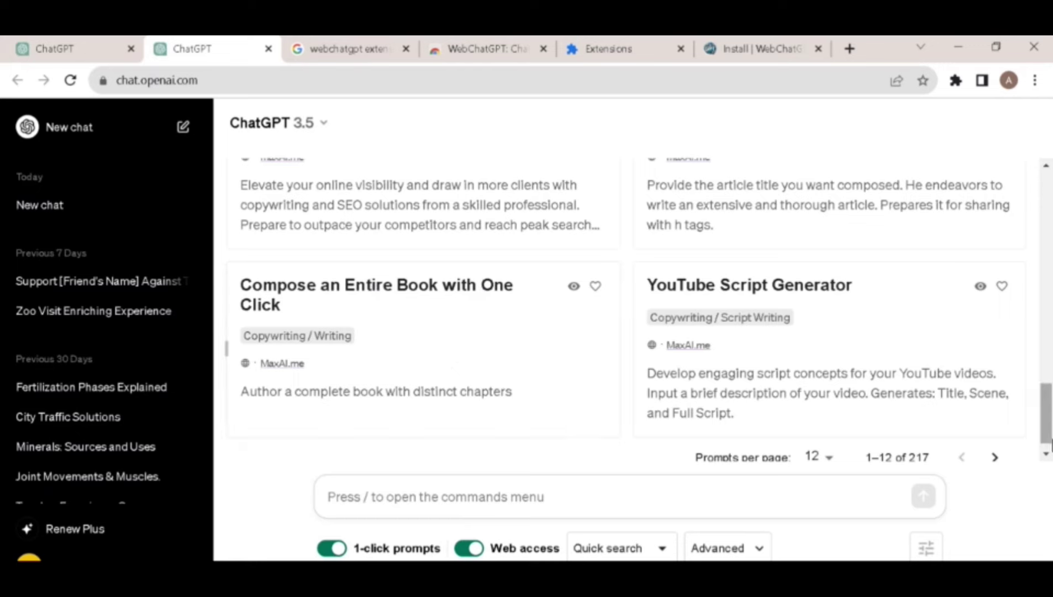
drag(1048, 431, 1050, 232)
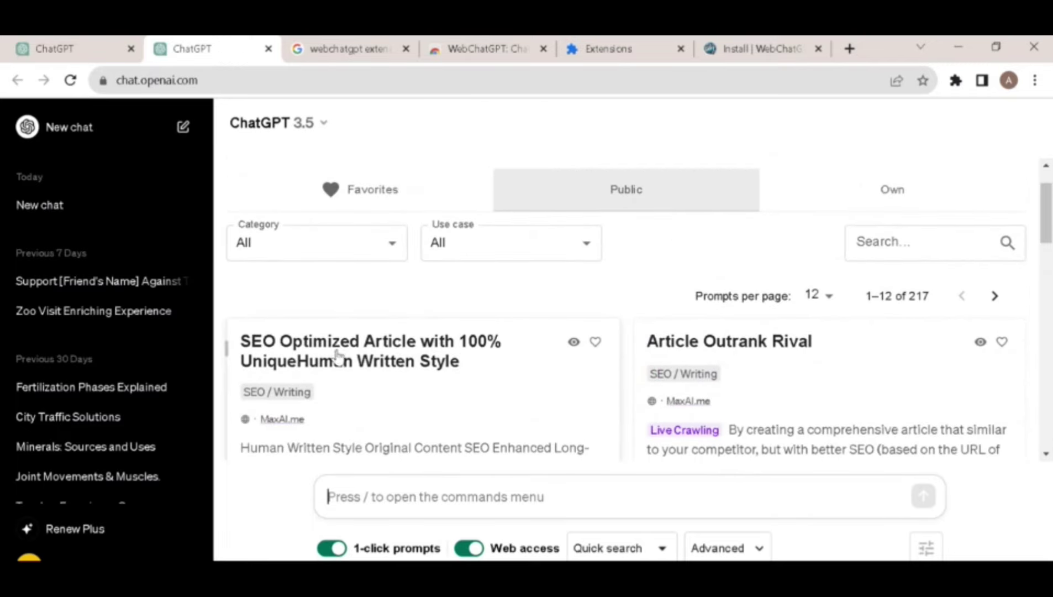
Open the SEO Optimized Article prompt with Confident tone and Creative writing style.
click(459, 378)
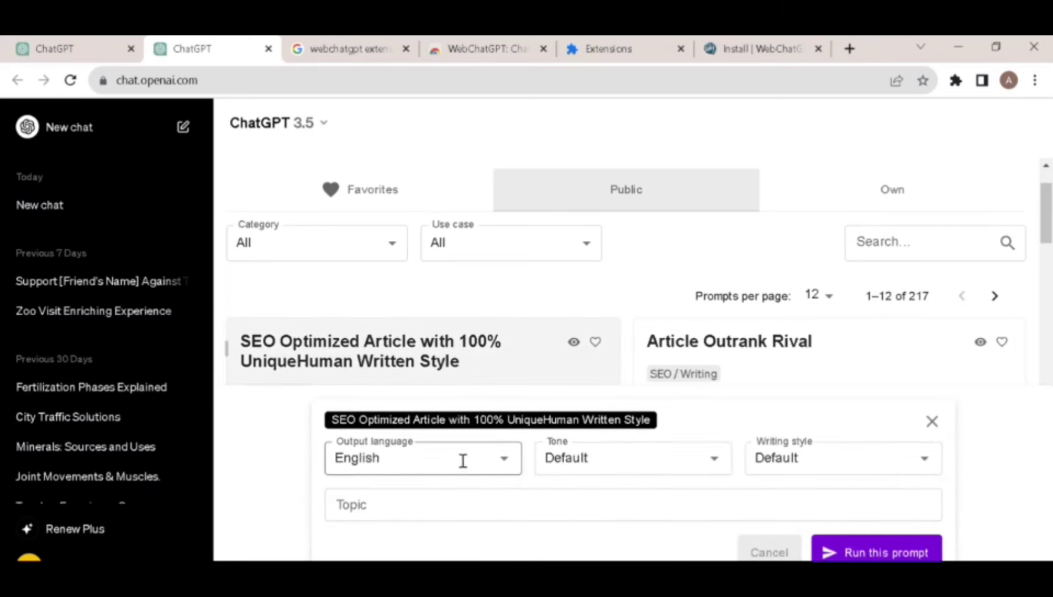
click(415, 460)
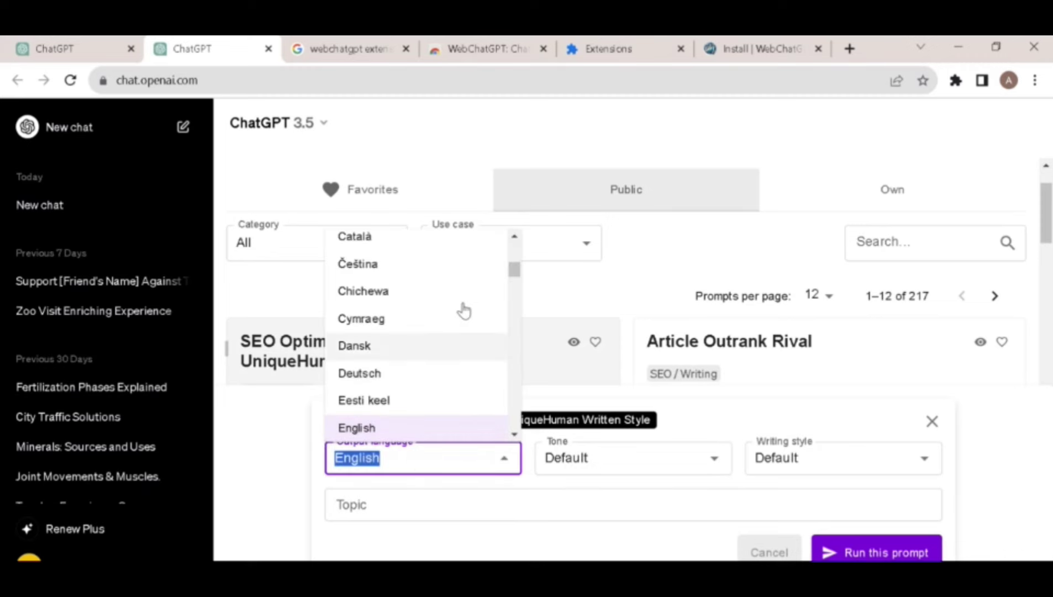
click(626, 458)
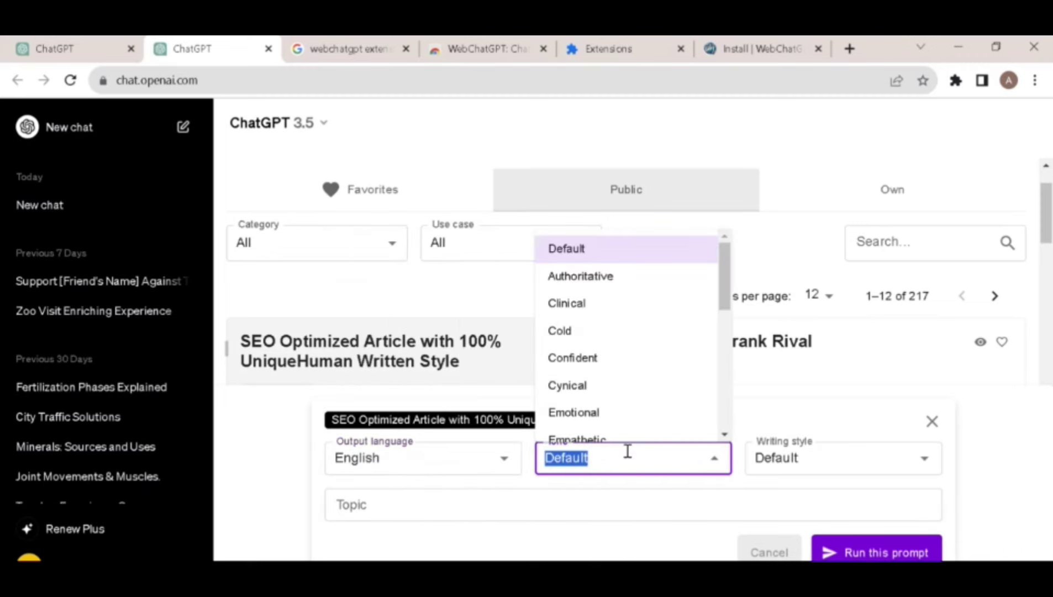
scroll(641, 286, down, 7)
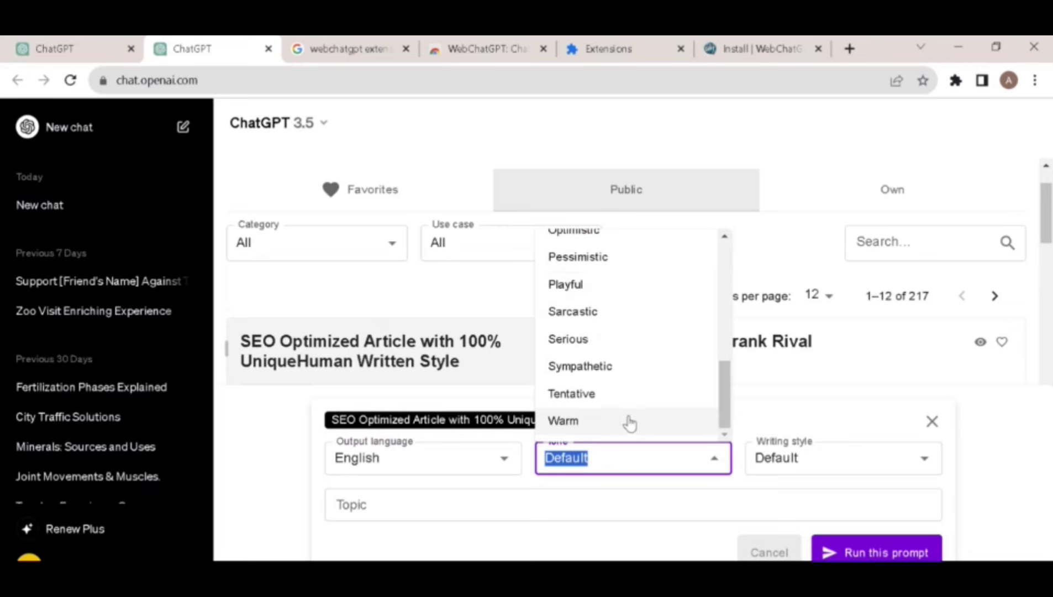
scroll(629, 406, up, 7)
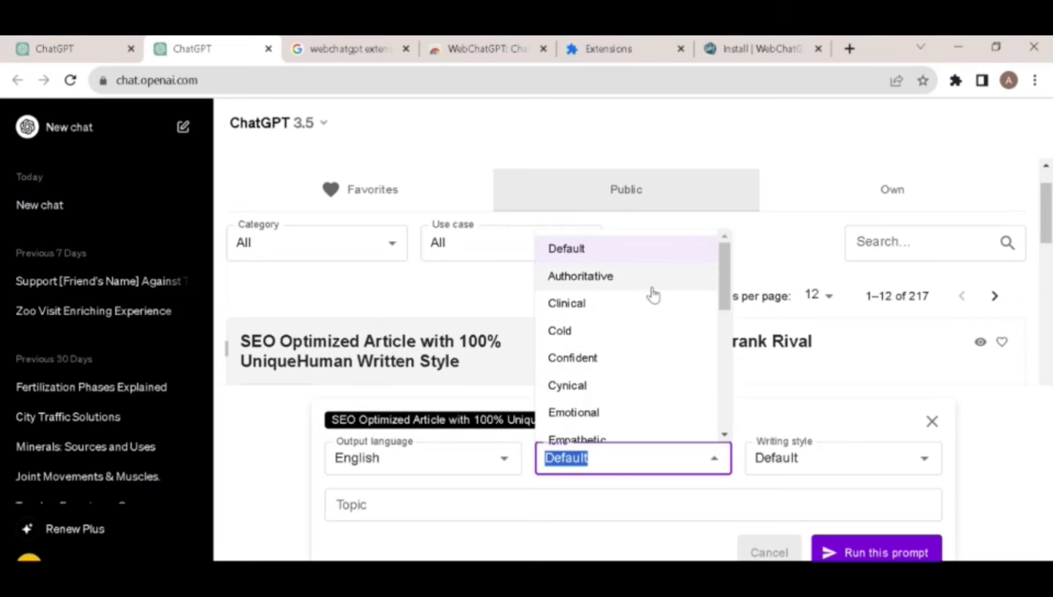
scroll(651, 295, down, 3)
scroll(641, 360, up, 3)
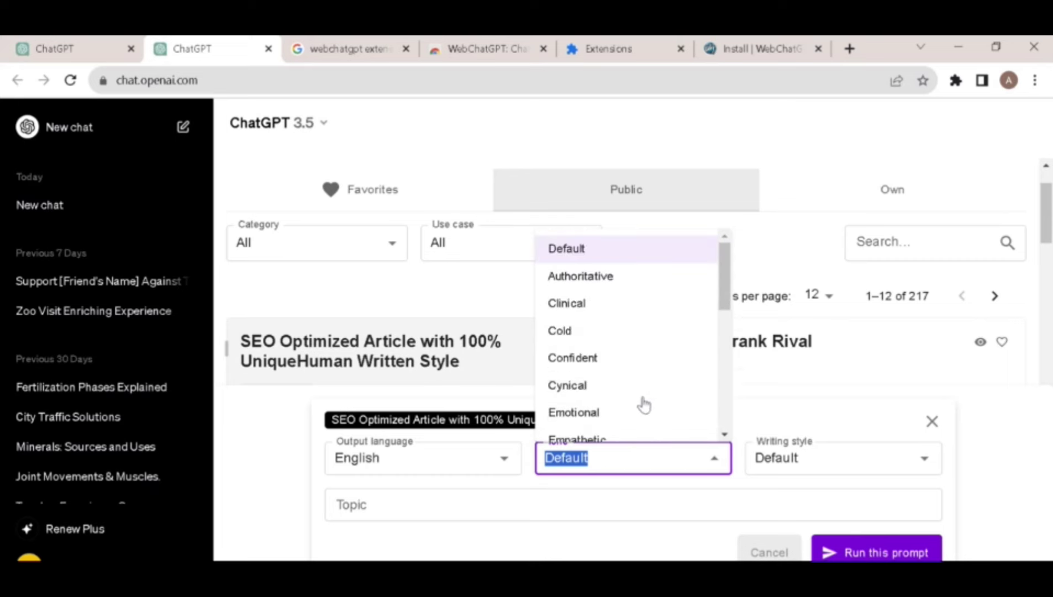
click(627, 360)
click(783, 457)
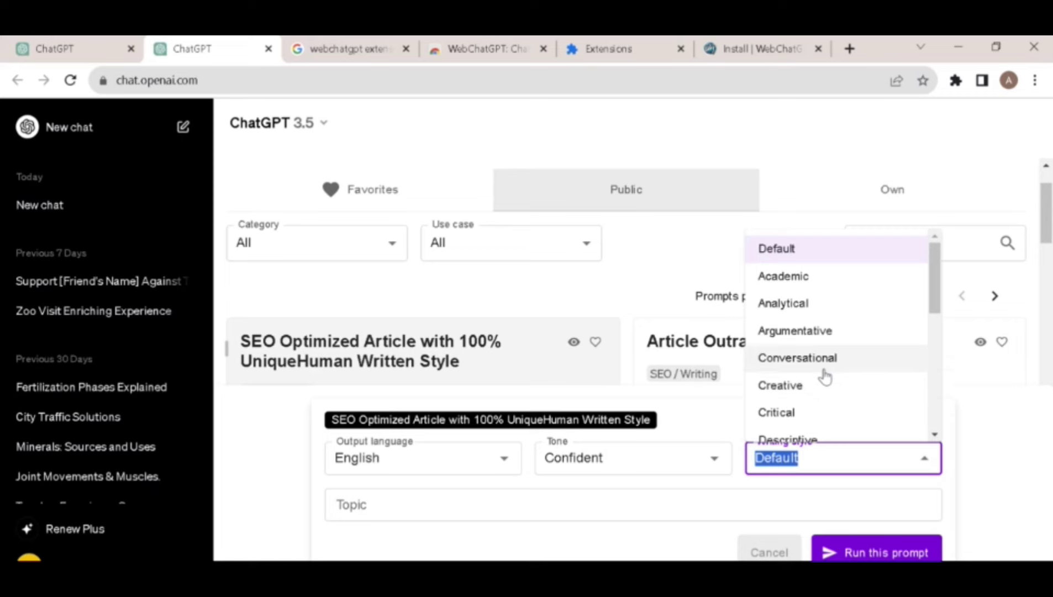
scroll(820, 326, down, 5)
scroll(823, 397, up, 6)
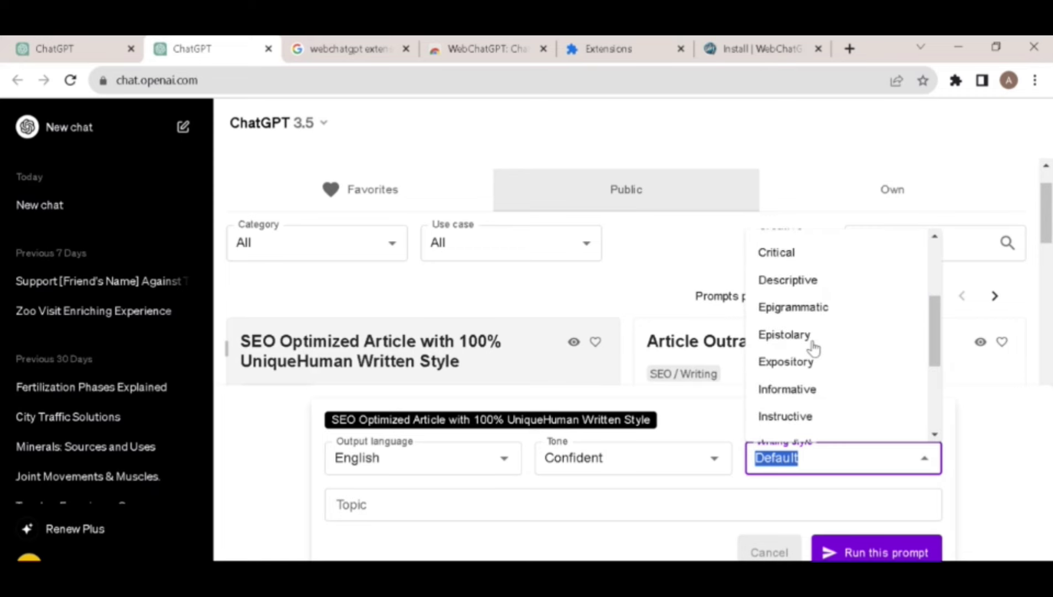
scroll(813, 366, down, 6)
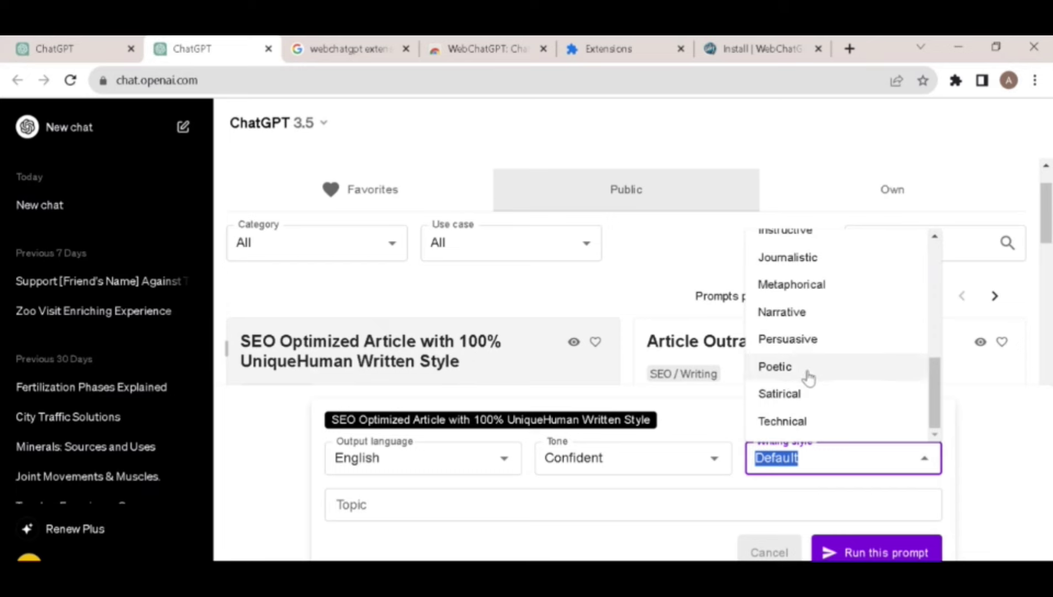
scroll(806, 381, up, 5)
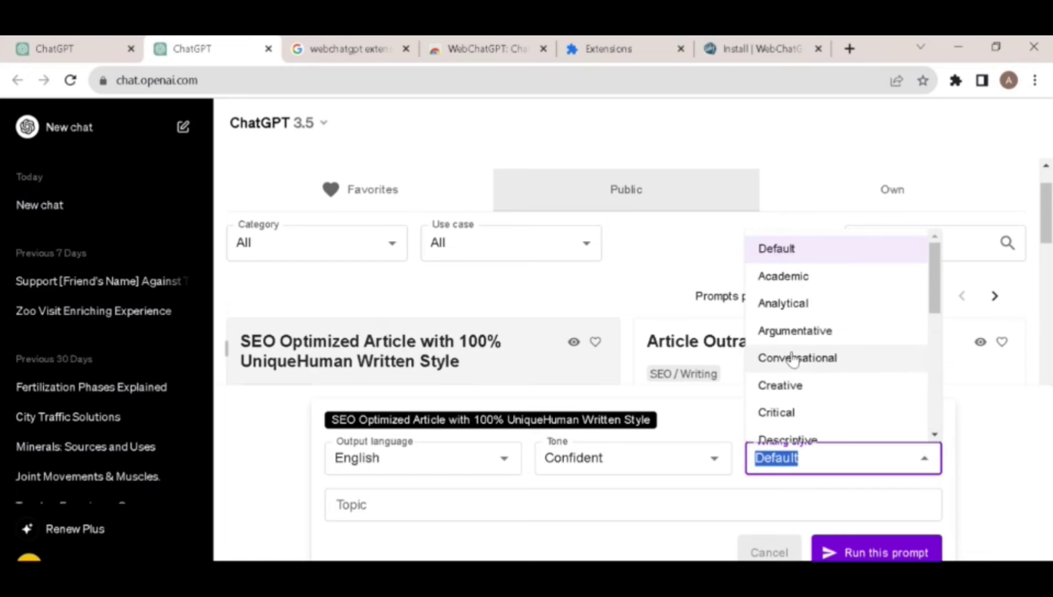
click(795, 390)
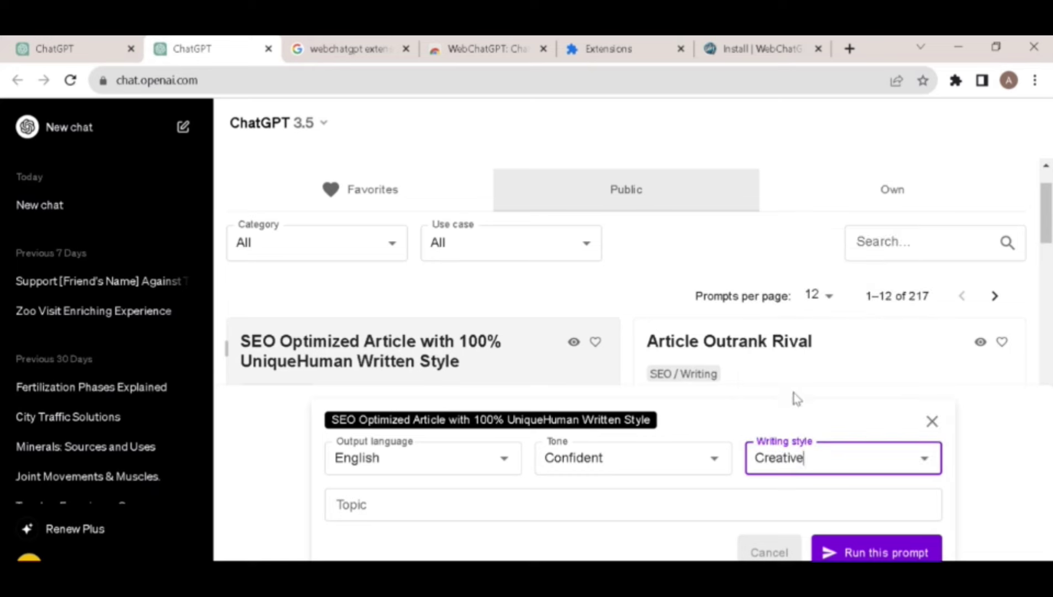
Paste 'Red Flames' in as the article topic.
click(421, 507)
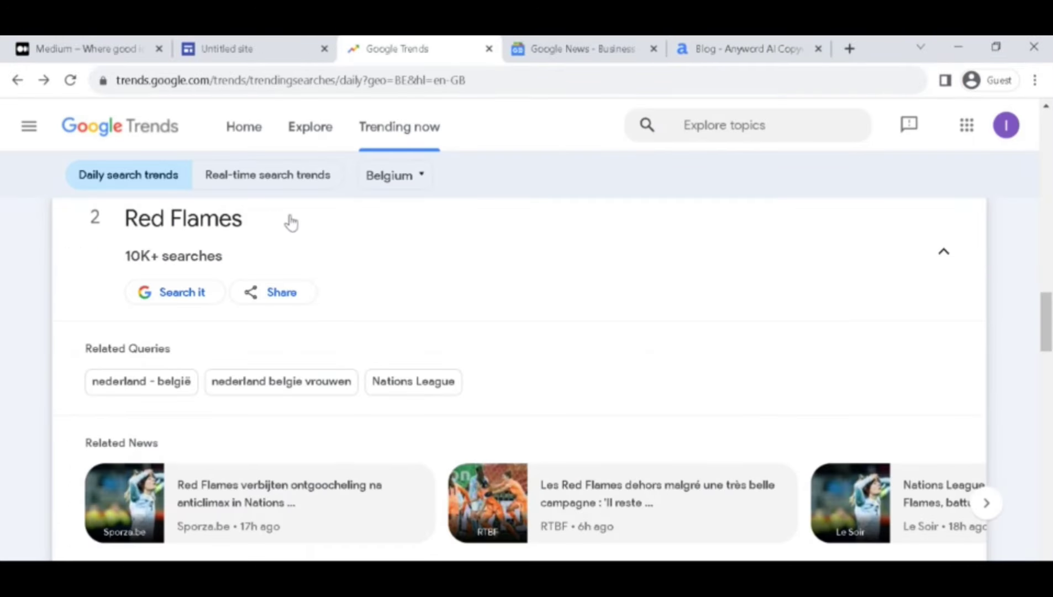
drag(291, 222, 112, 221)
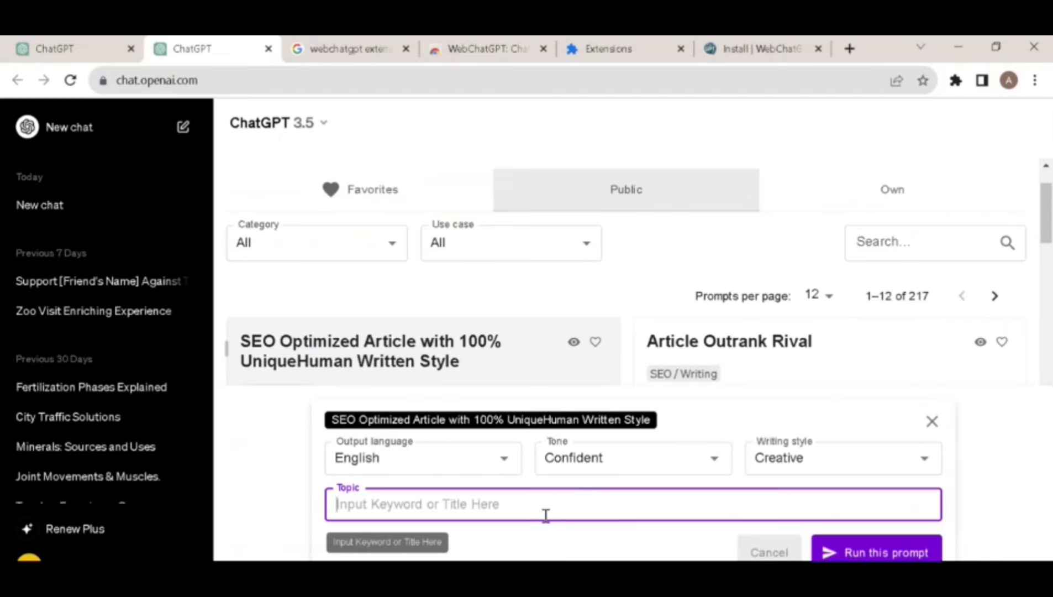
text(Red Flames)
Run the SEO article prompt and follow the Red Flames article as it streams.
click(908, 554)
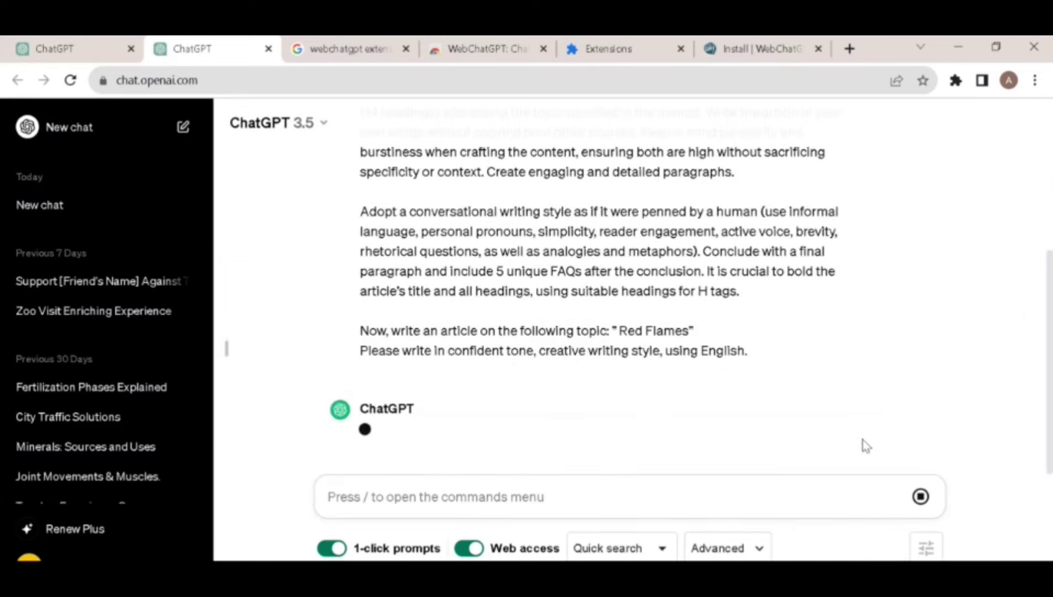
scroll(464, 362, up, 5)
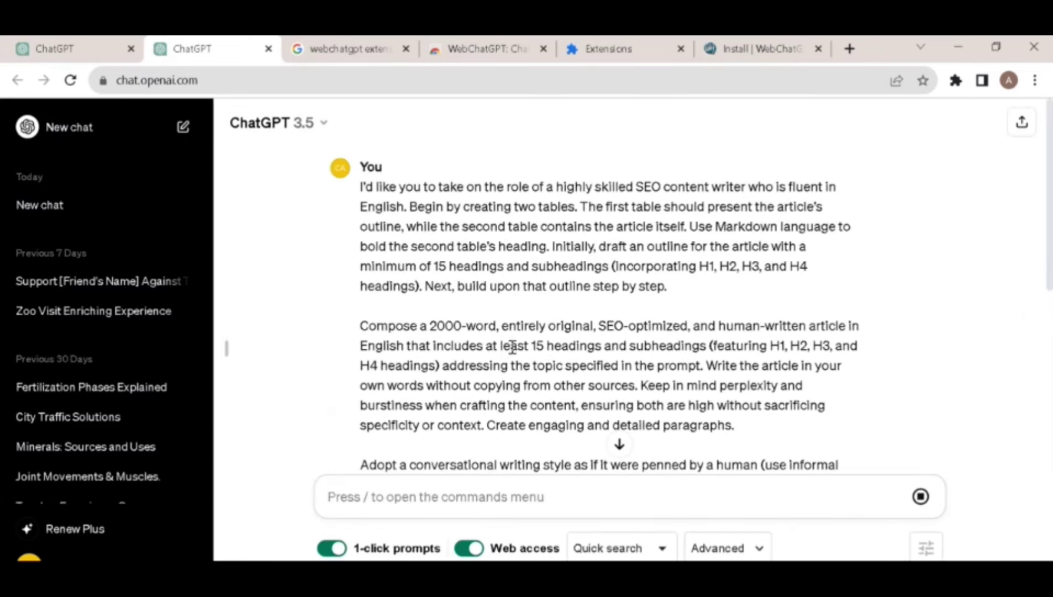
scroll(585, 246, down, 6)
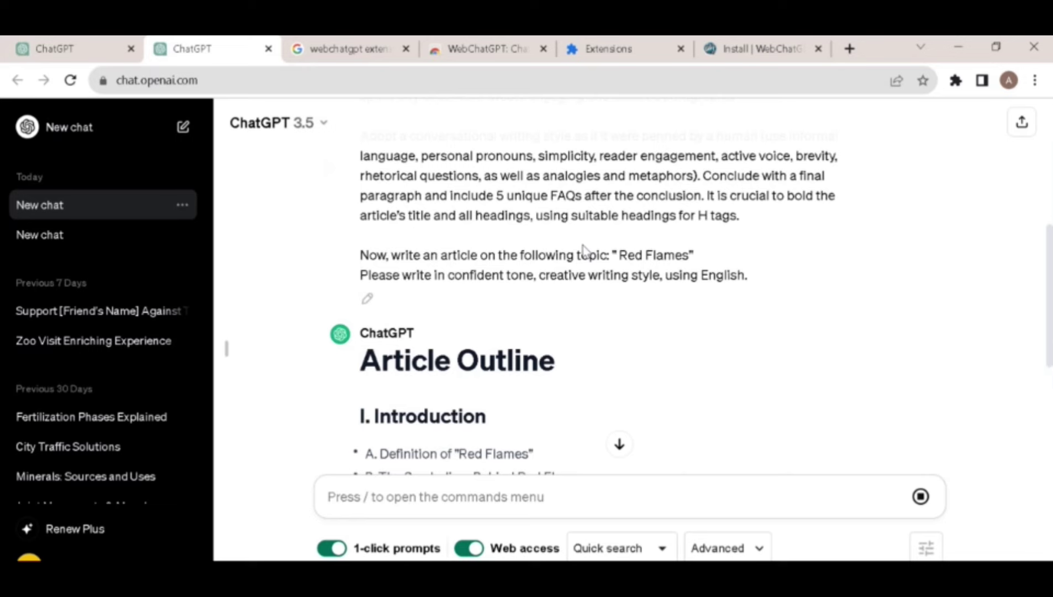
scroll(583, 249, down, 6)
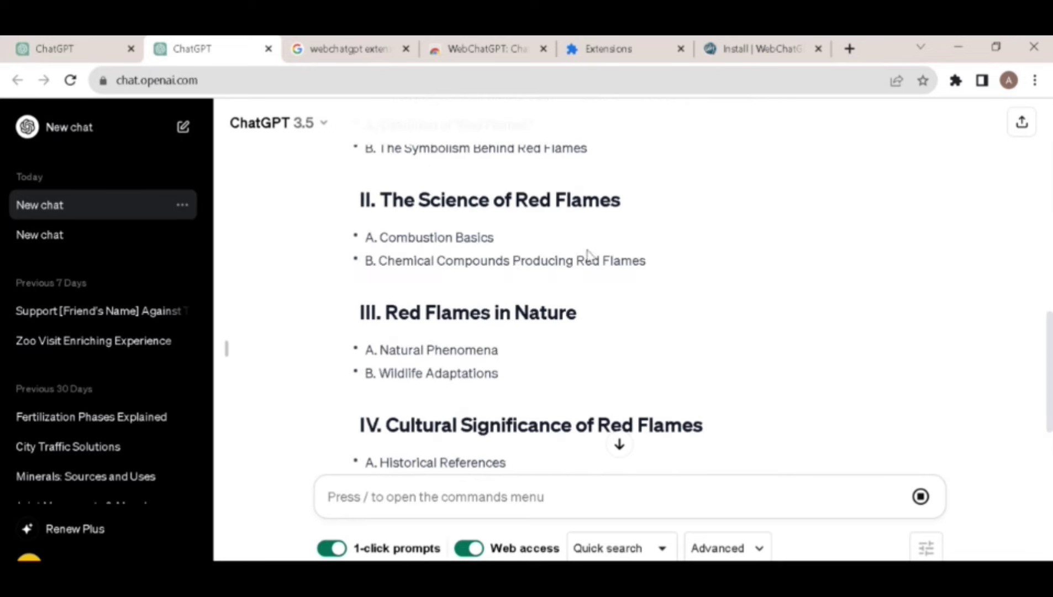
scroll(561, 260, down, 2)
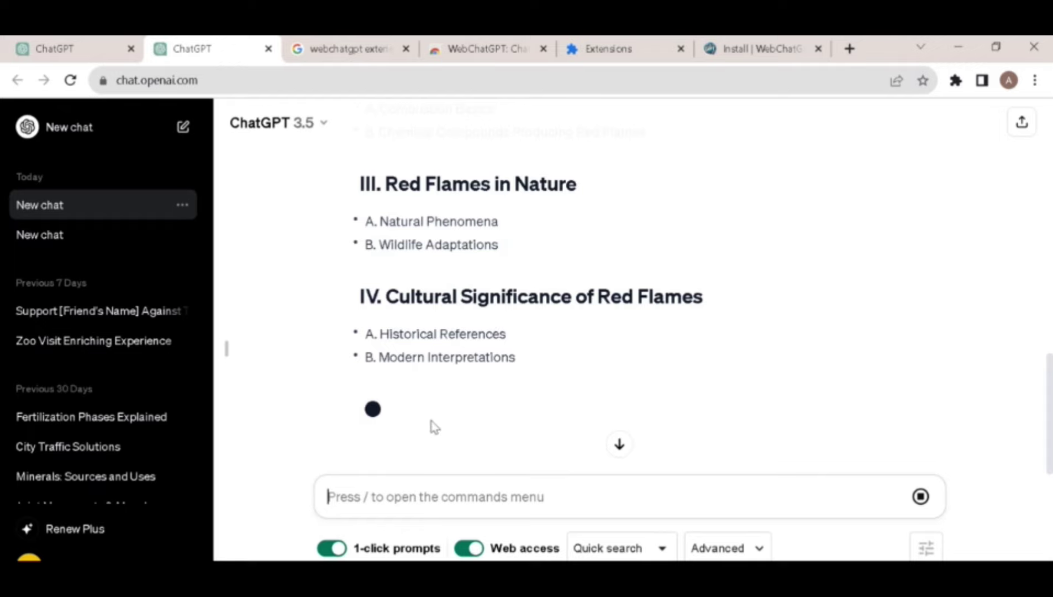
scroll(469, 415, up, 15)
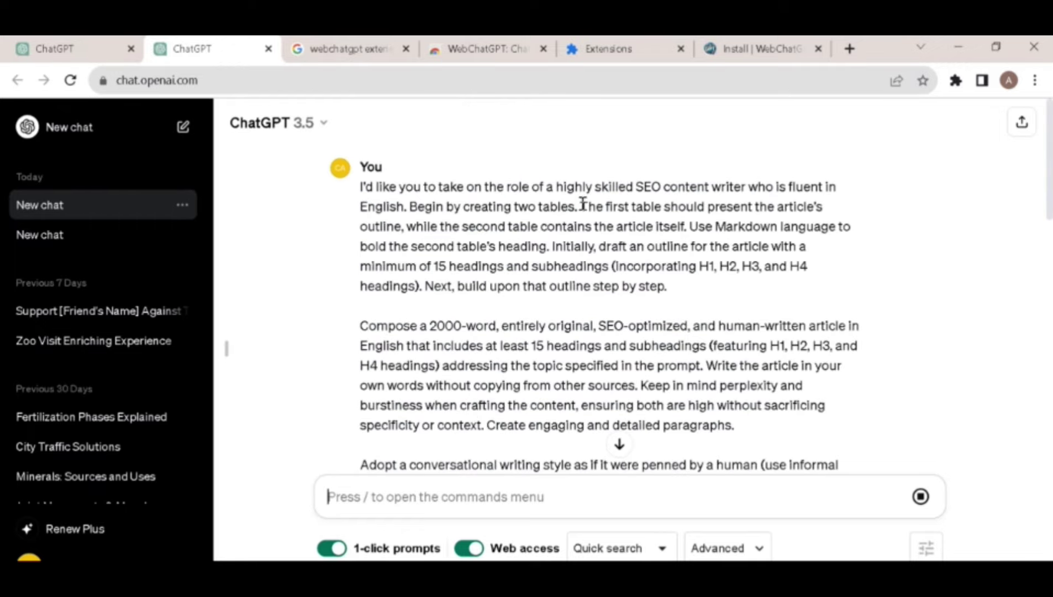
scroll(481, 308, down, 20)
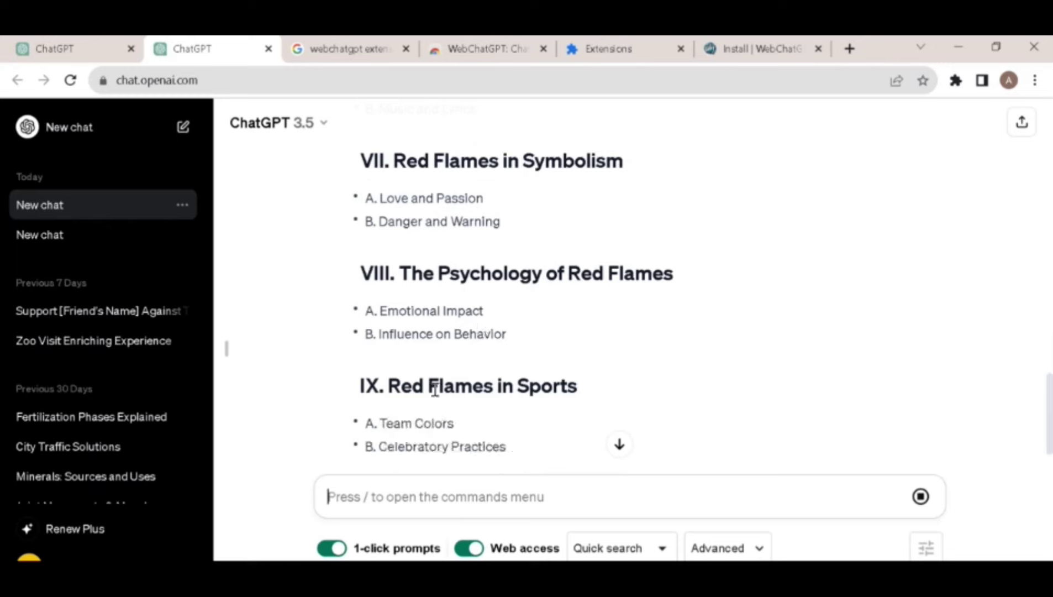
scroll(432, 402, down, 6)
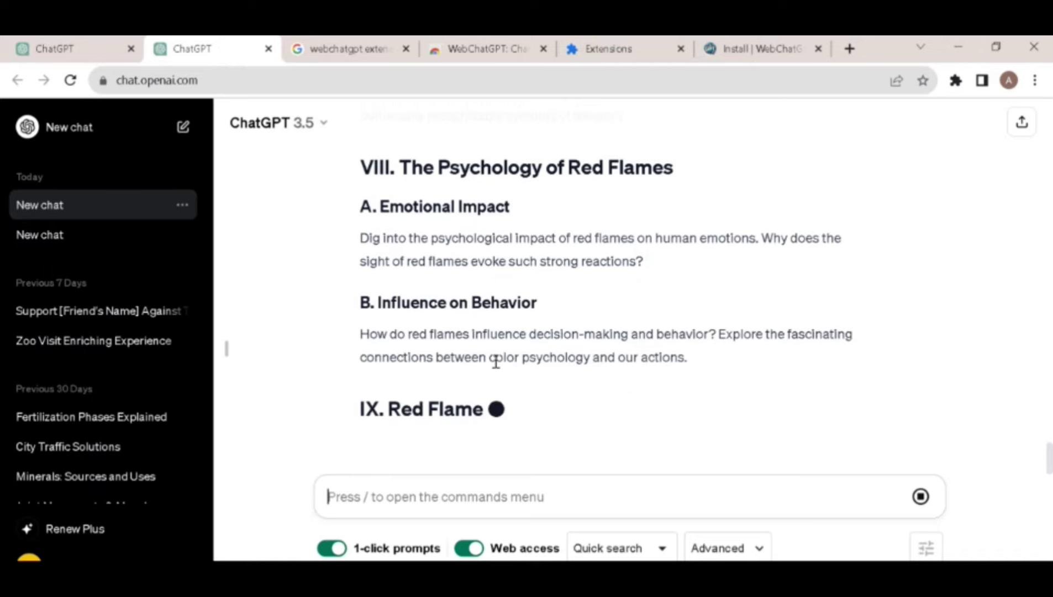
Review the later sections down through the Conclusion as the FAQs about Red Flames begin.
scroll(498, 362, up, 20)
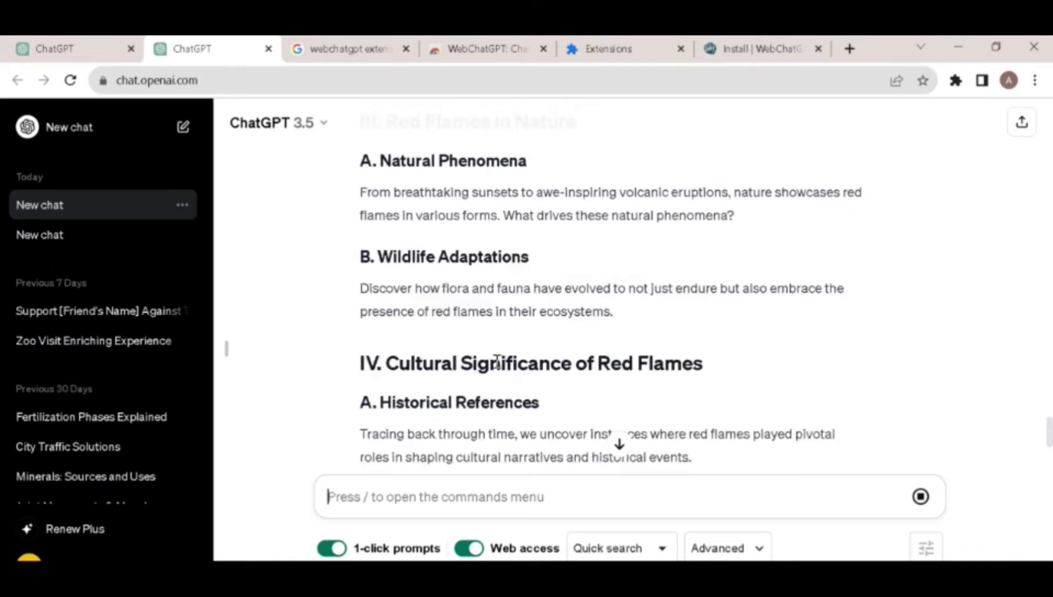
scroll(497, 362, down, 10)
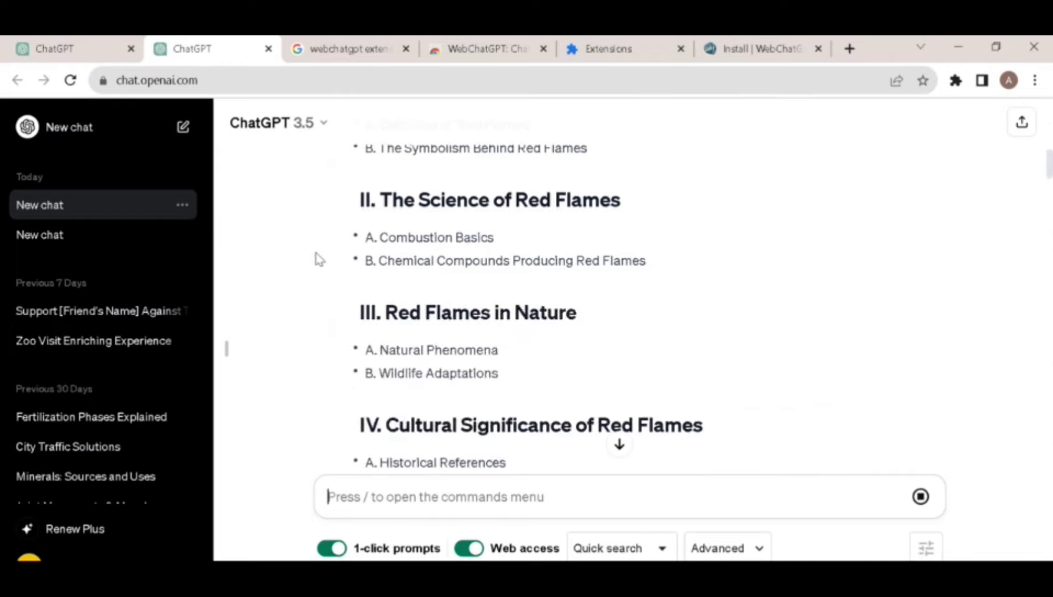
scroll(319, 258, down, 20)
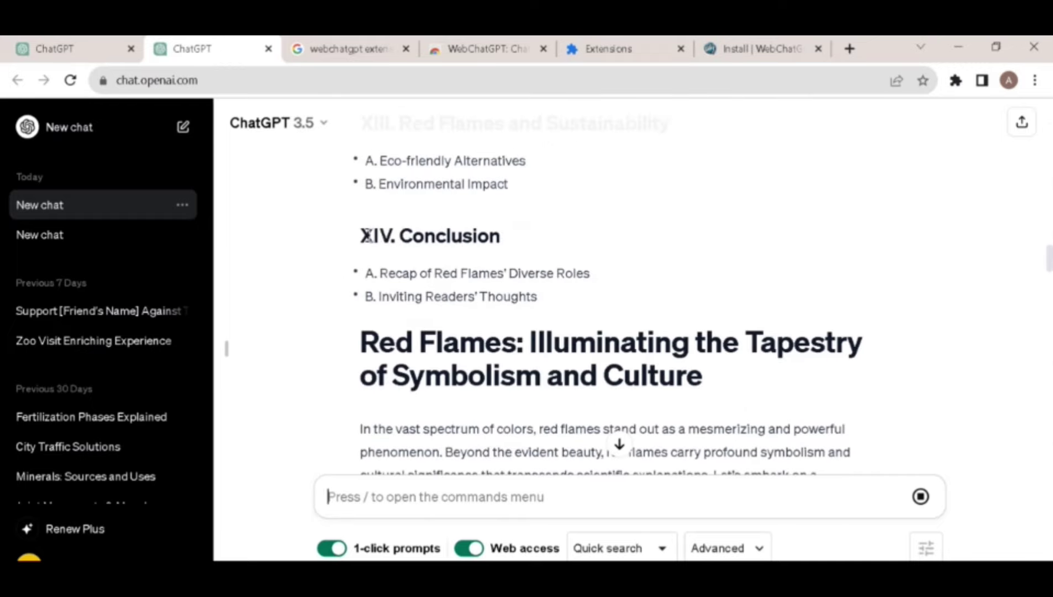
drag(358, 236, 521, 240)
click(536, 272)
scroll(497, 281, down, 15)
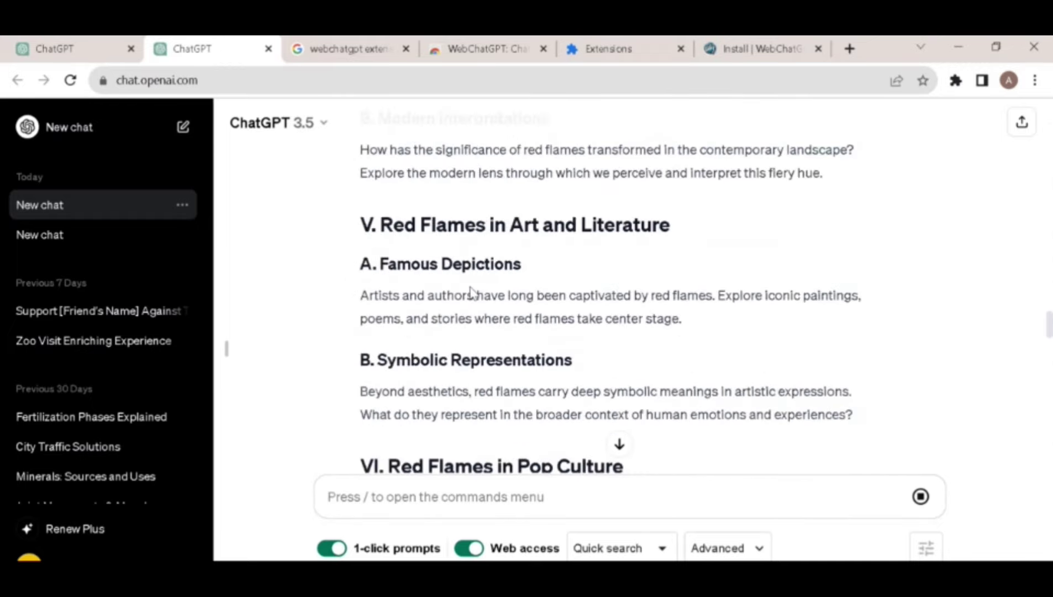
scroll(471, 291, down, 15)
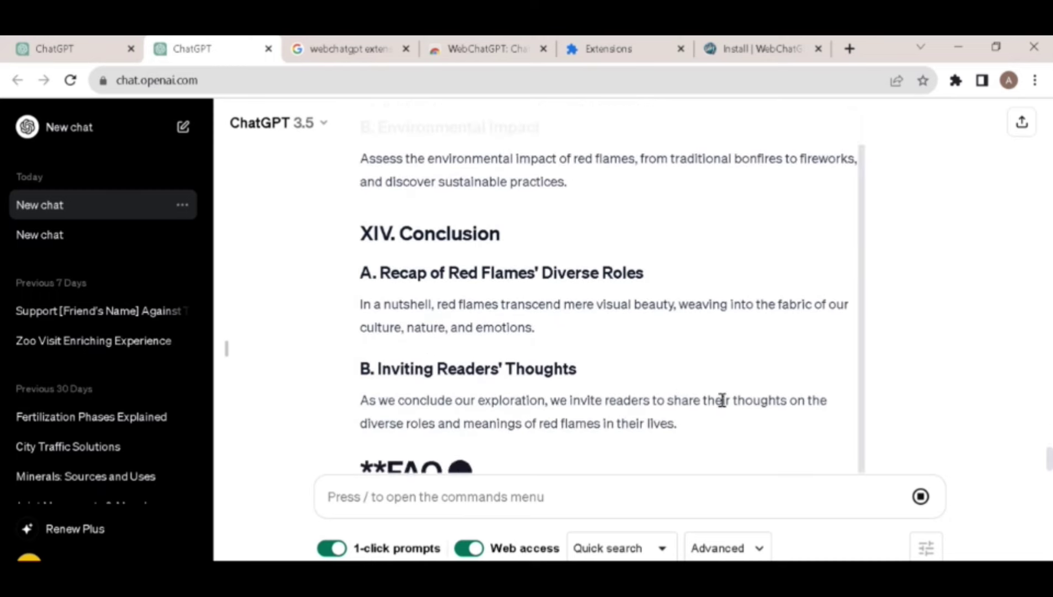
drag(383, 387, 728, 376)
click(623, 378)
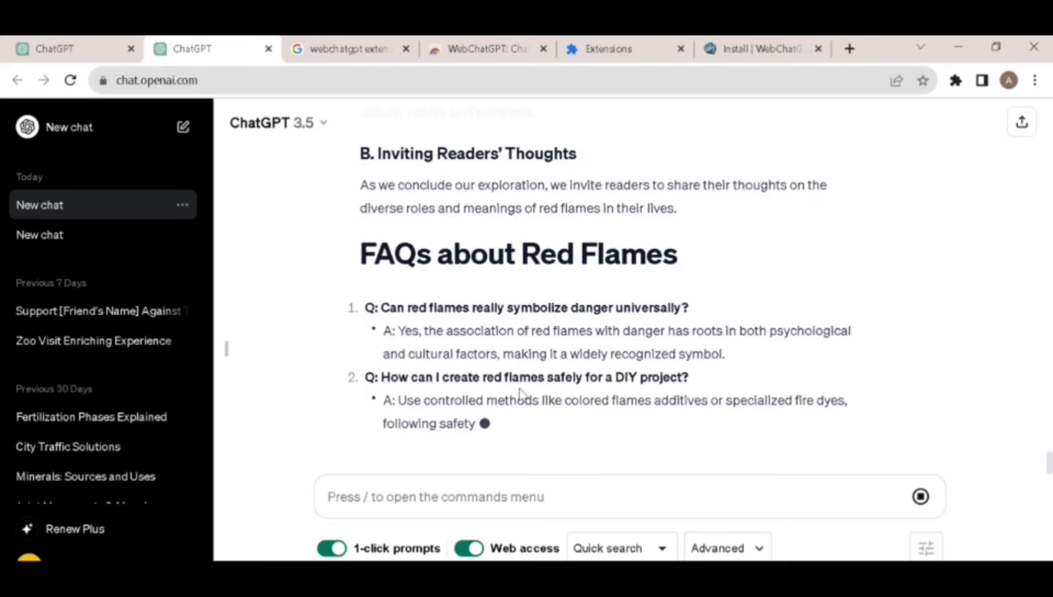
Ask ChatGPT to 'Concise it in 1500 words'.
scroll(471, 407, up, 20)
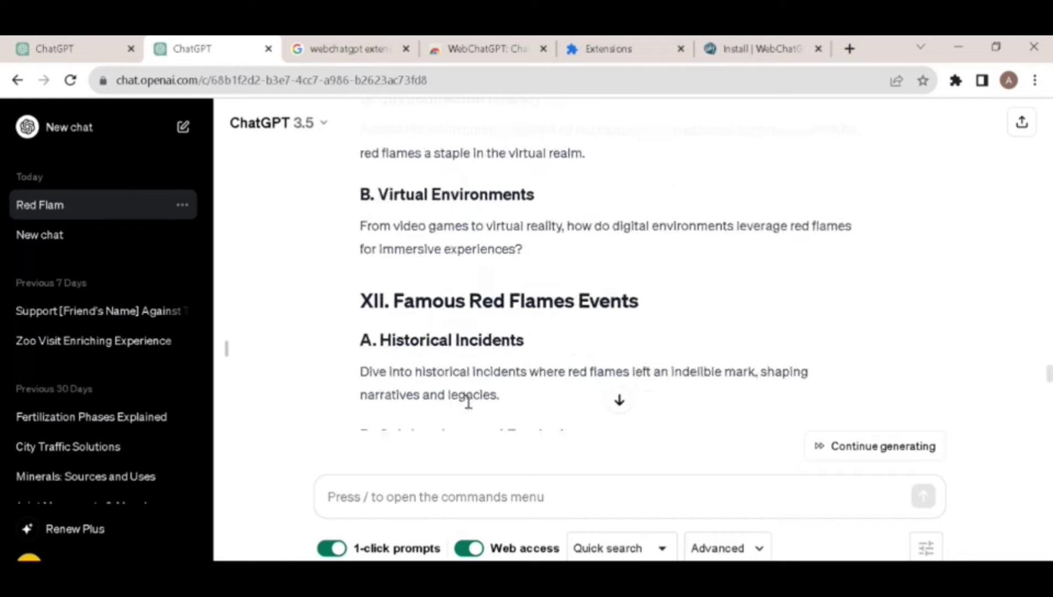
scroll(468, 401, up, 20)
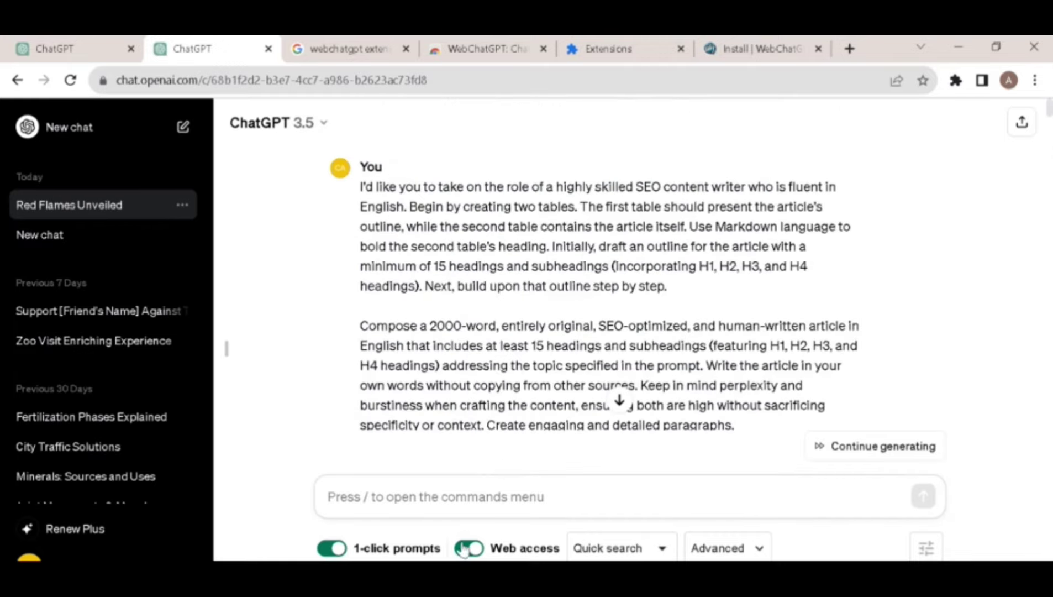
text(cise)
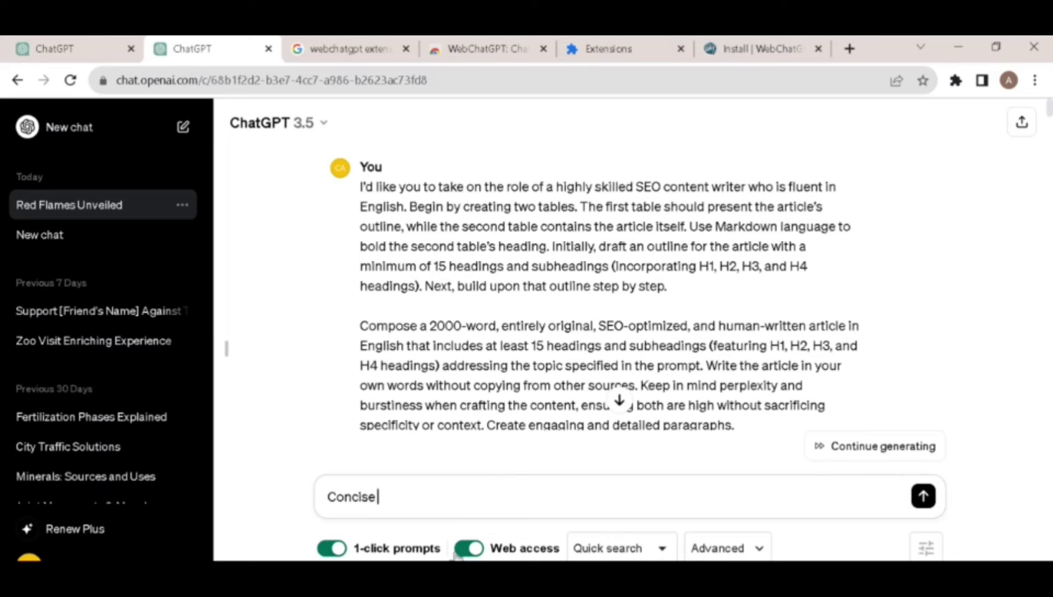
text(oncise it i)
key(Return)
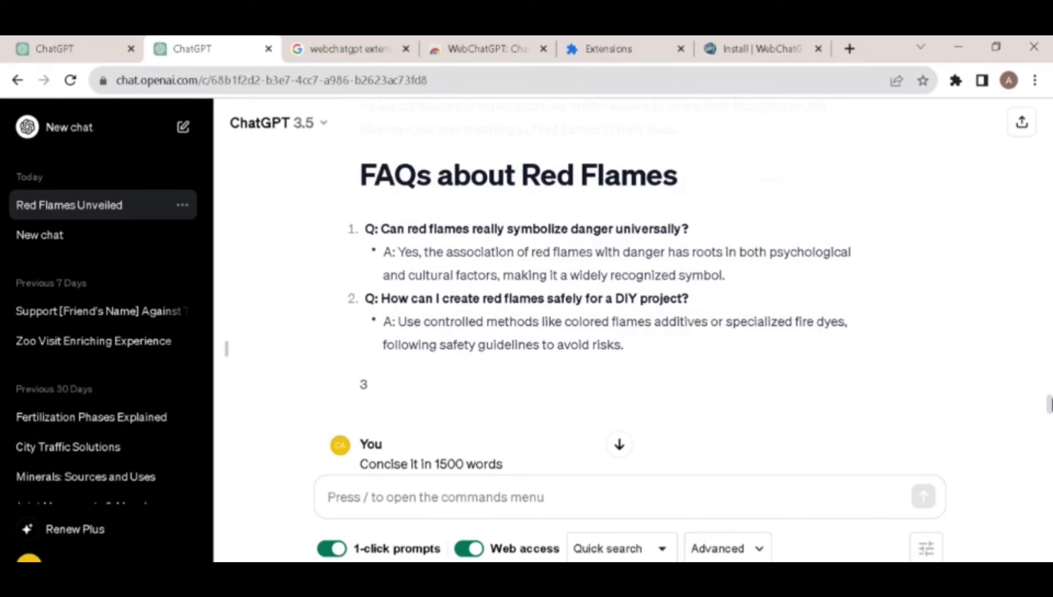
mouse_move(372, 415)
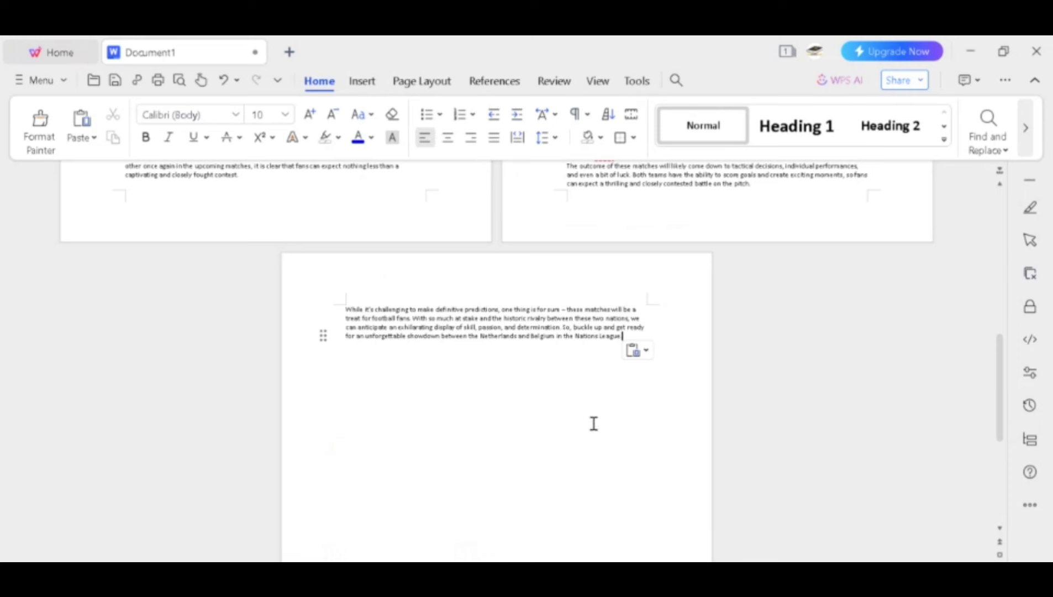
Paste the Red Flames article below the football paragraph.
click(538, 493)
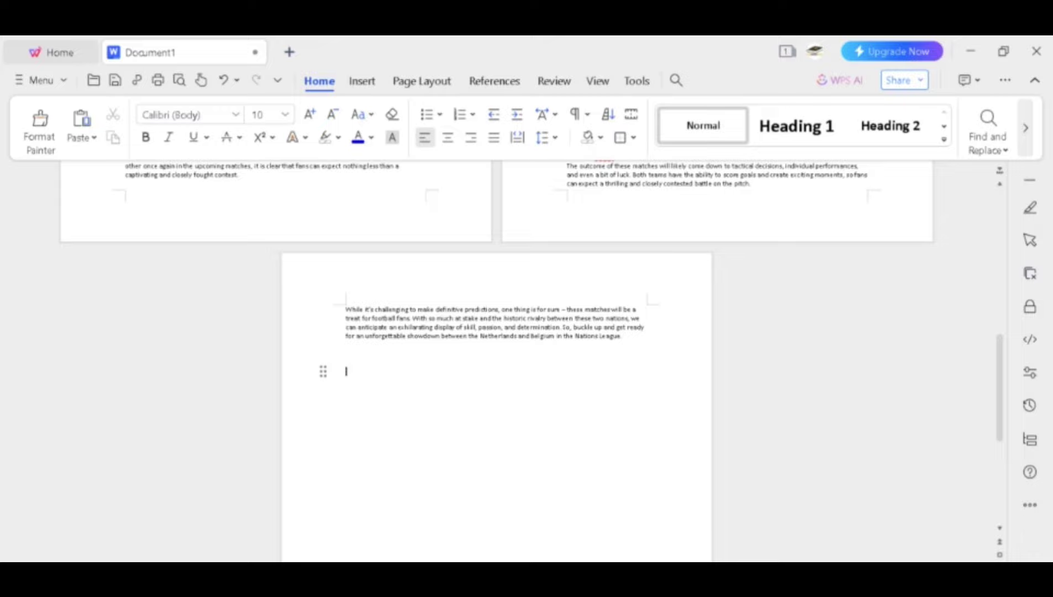
key(ctrl+v)
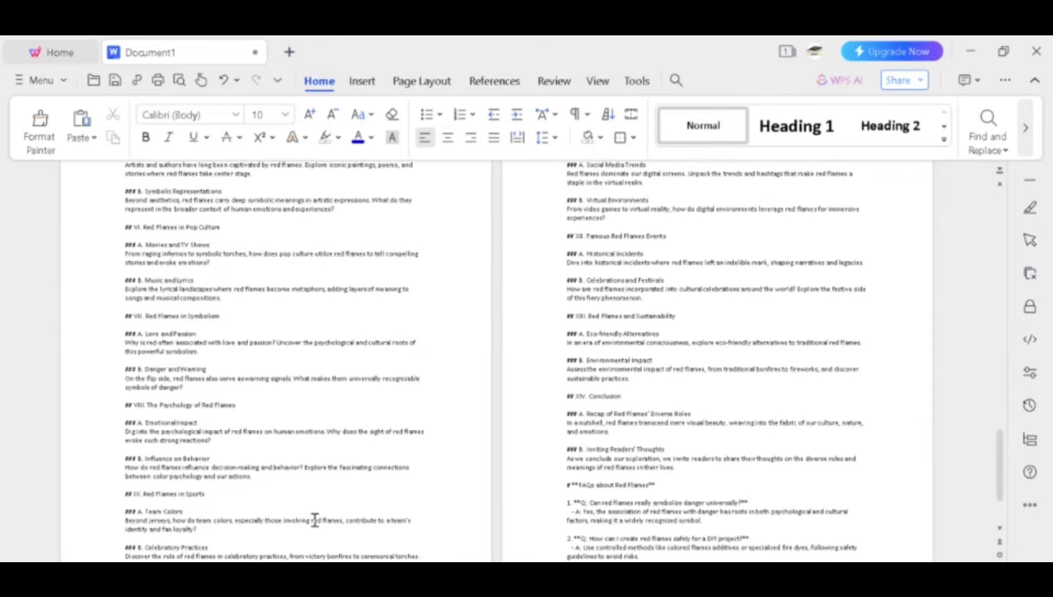
scroll(586, 464, up, 15)
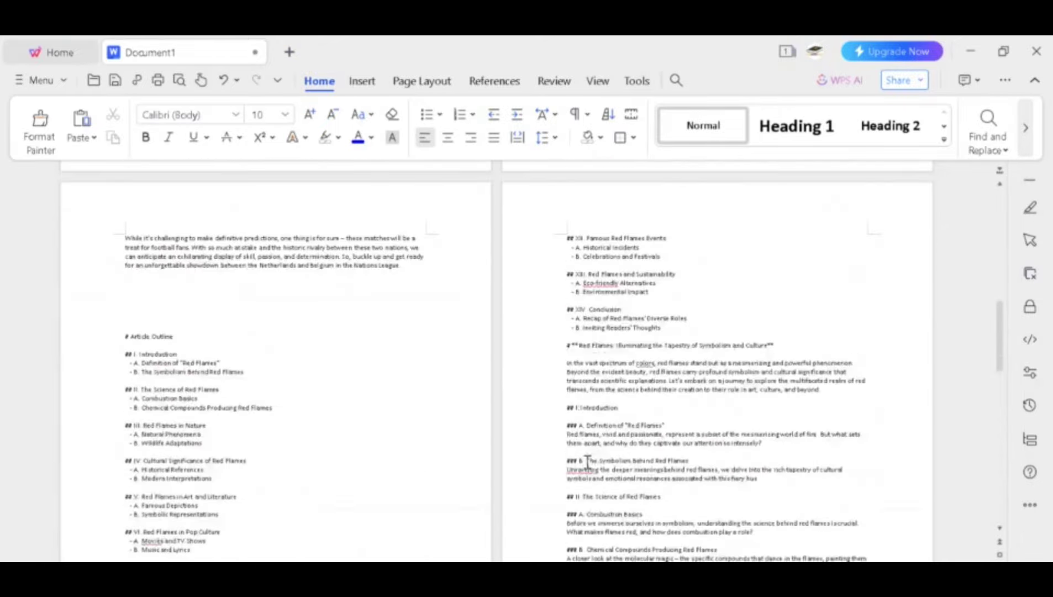
scroll(588, 464, up, 10)
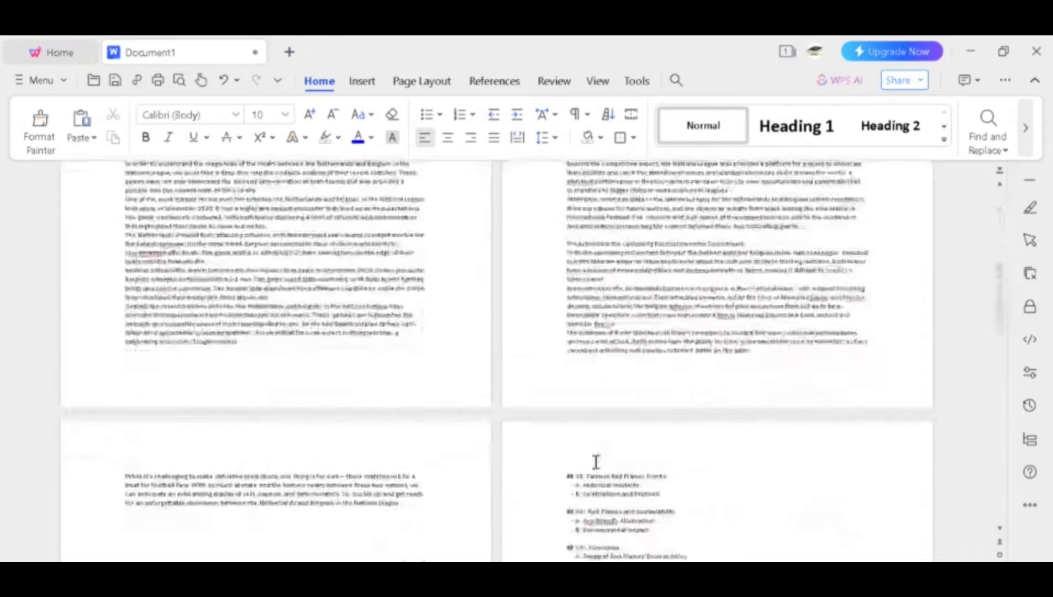
scroll(595, 461, down, 5)
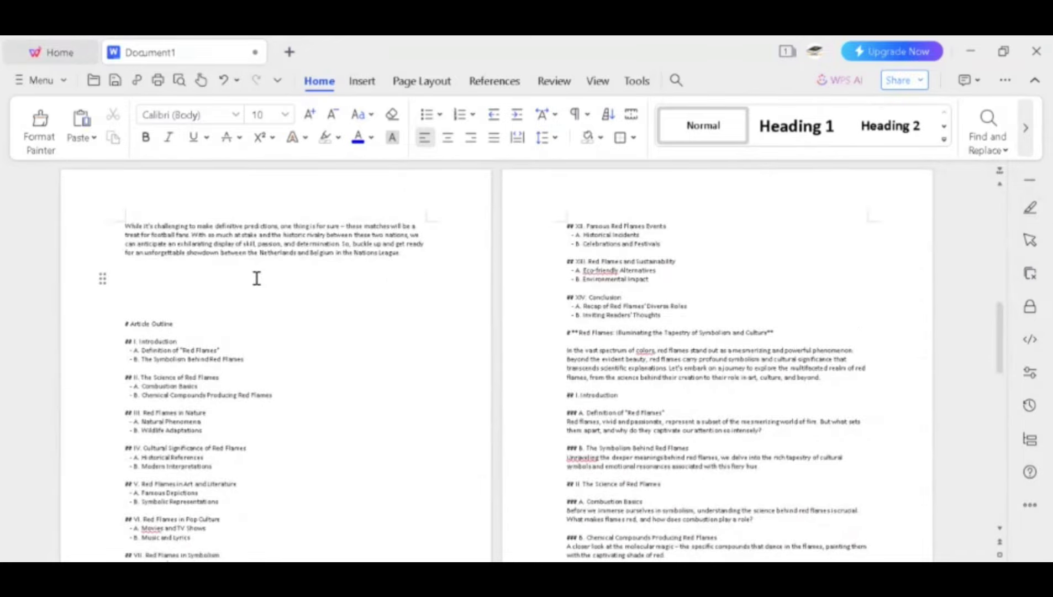
Add an 'ANYWORD' title at the top in Segoe UI Black at 72 pt, on its own line.
triple_click(195, 279)
click(285, 114)
click(260, 514)
key(ctrl+Home)
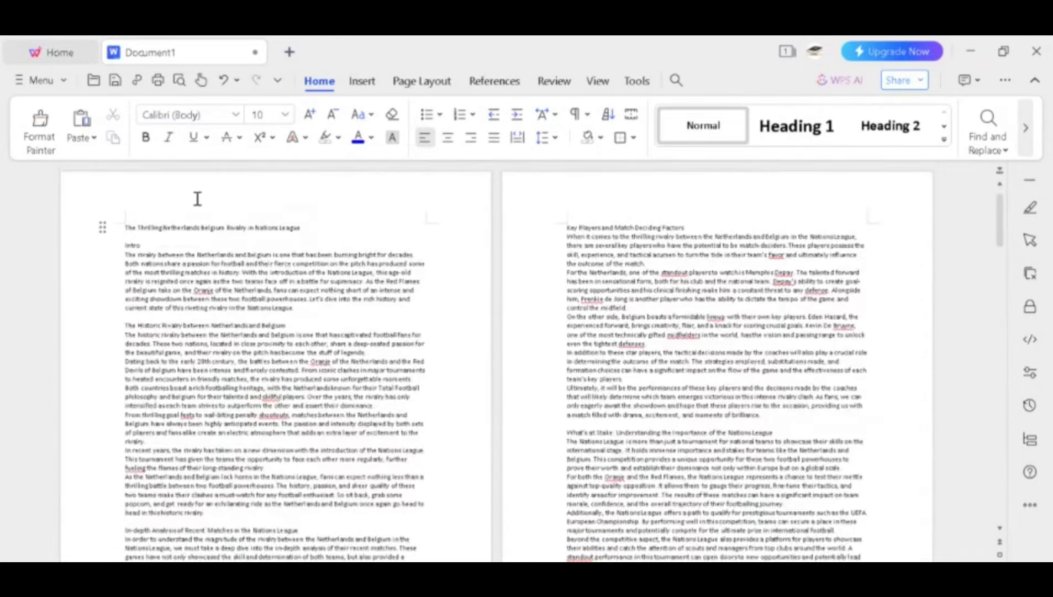
text(ANYWORD)
double_click(145, 228)
click(235, 114)
click(253, 214)
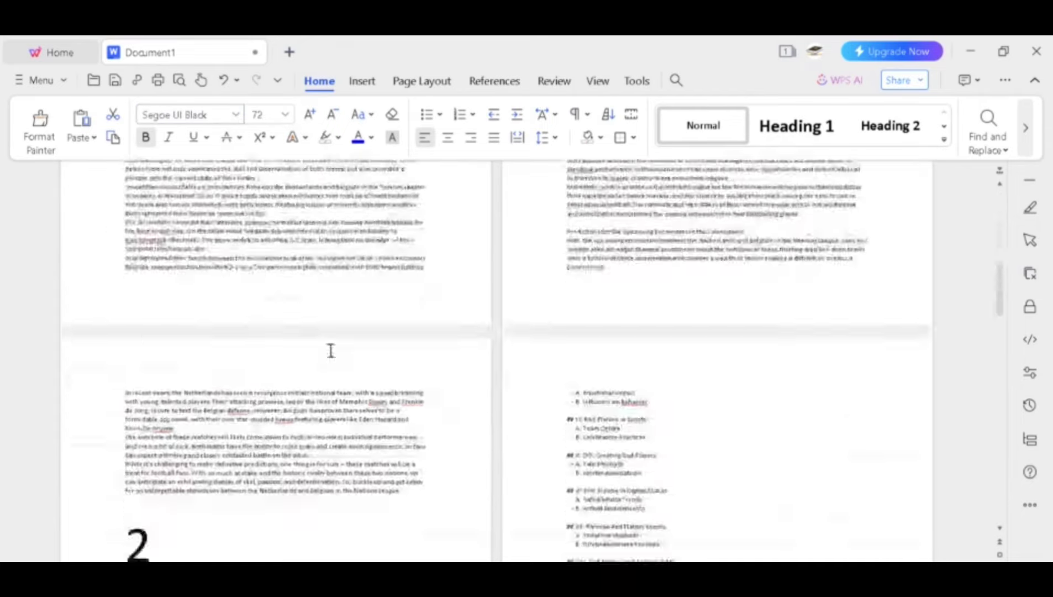
text(CH)
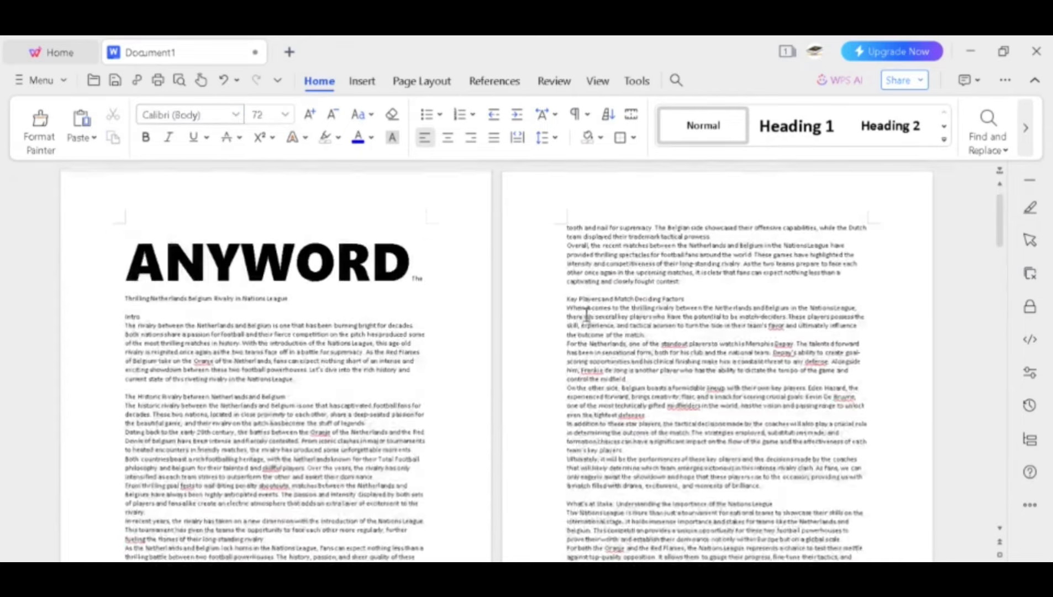
click(407, 279)
key(Return)
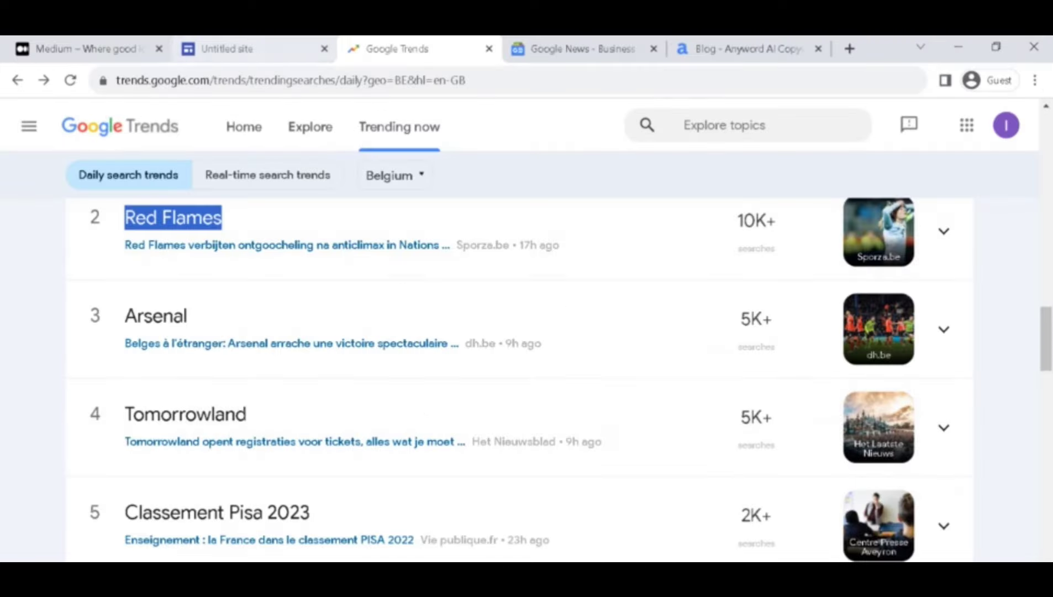
click(82, 49)
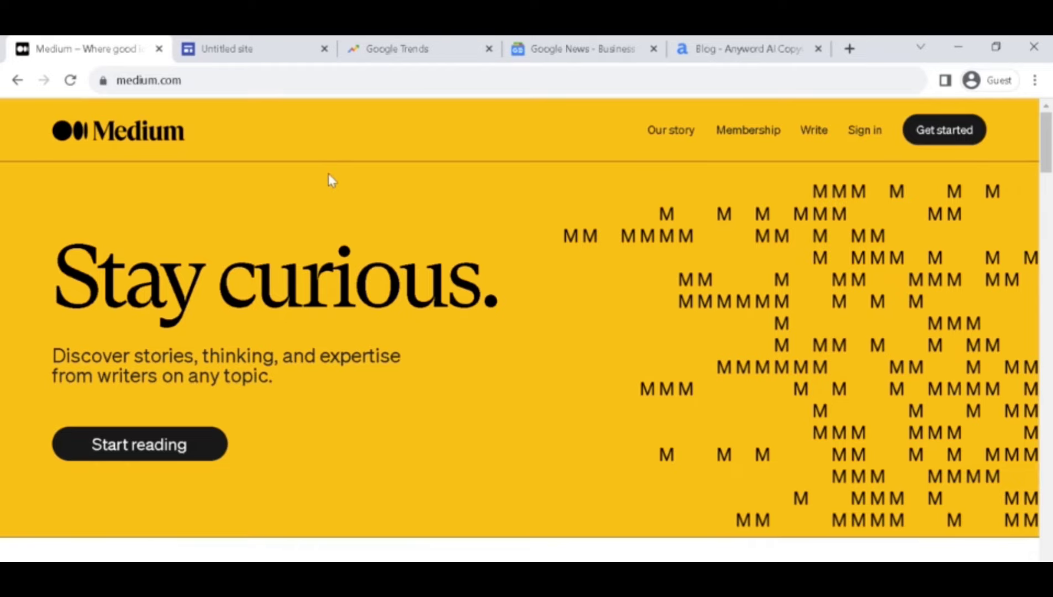
From Medium's Get started, sign up with the Google account to reach the 'Almost there!' page.
click(232, 49)
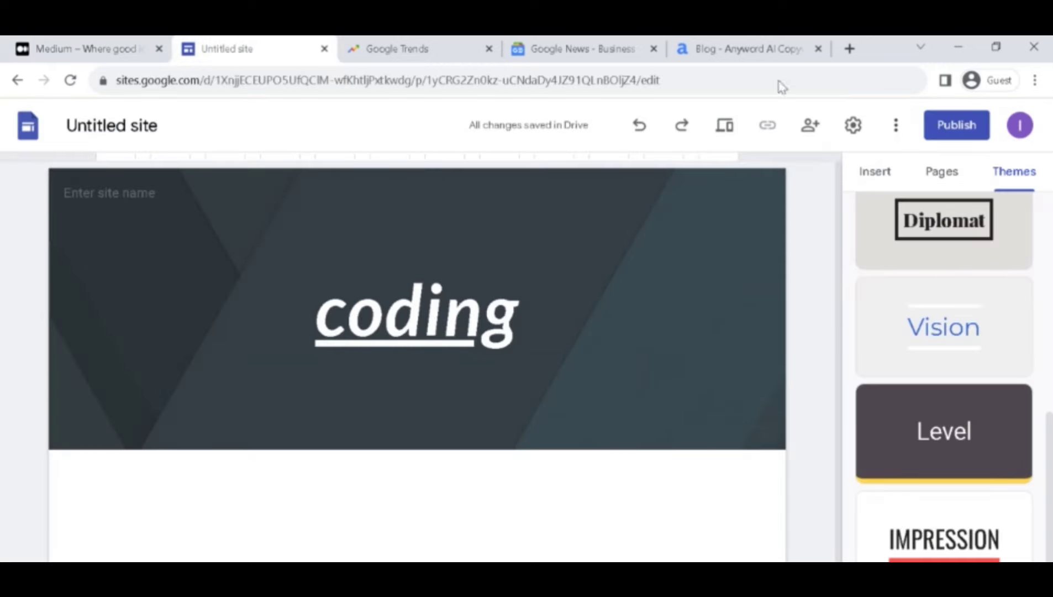
click(82, 48)
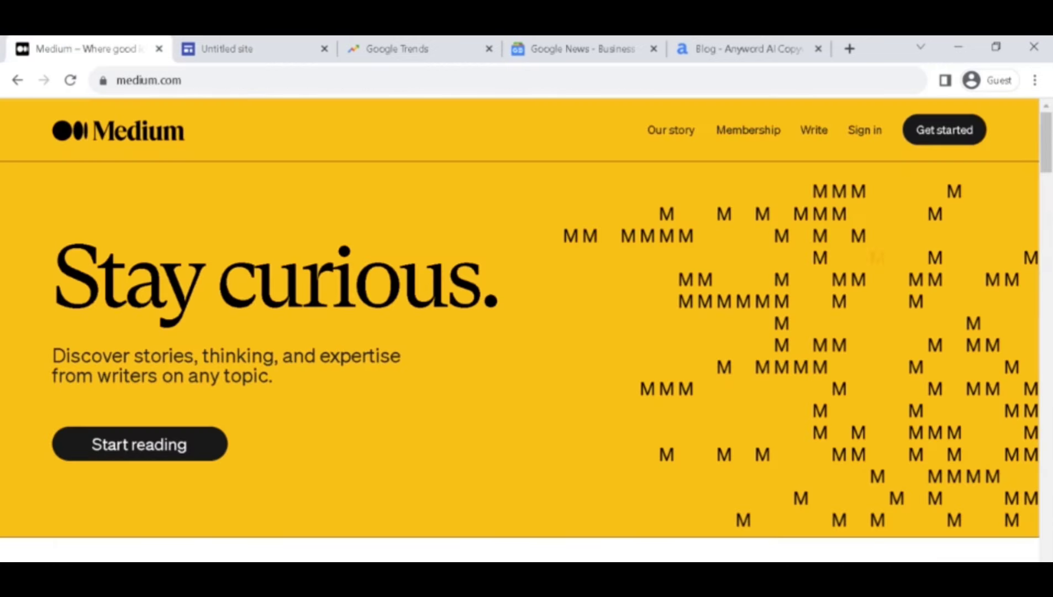
click(930, 142)
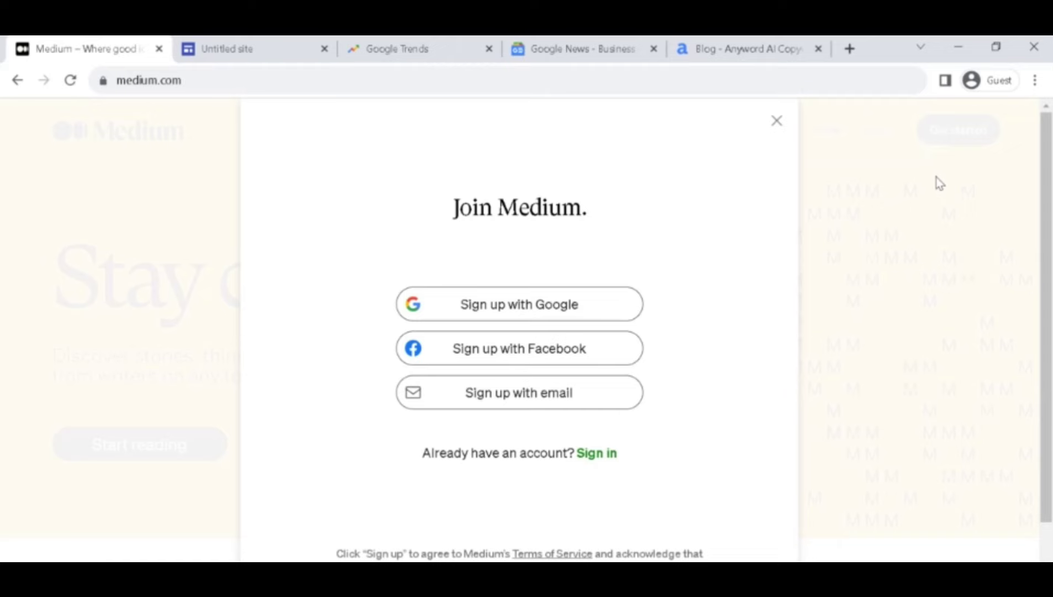
click(605, 316)
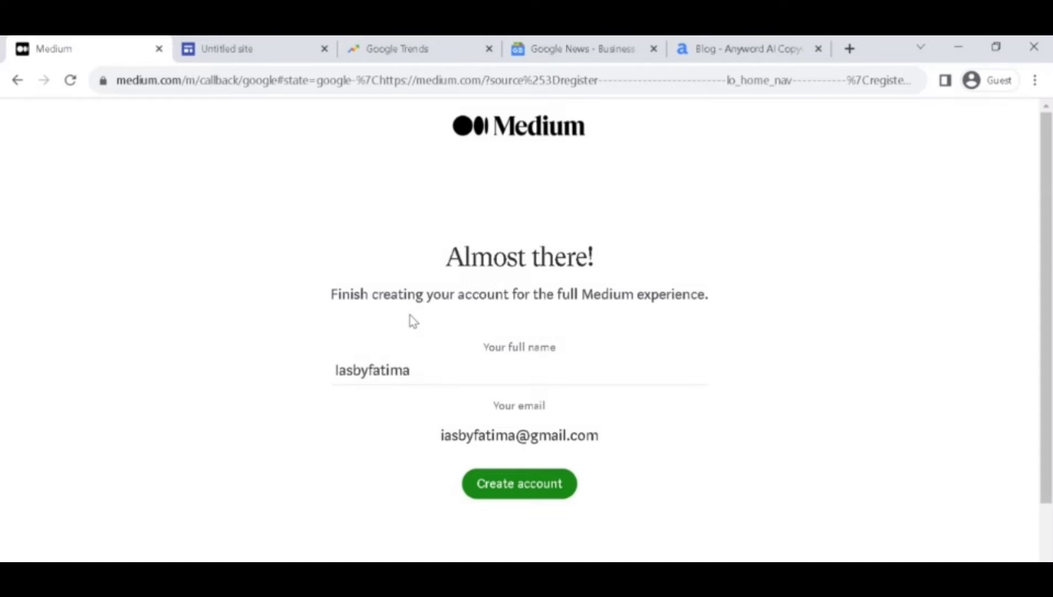
Create the Medium account and pick Programming, Technology, UX, Software Engineering, Education, Web Development and Marketing.
click(539, 494)
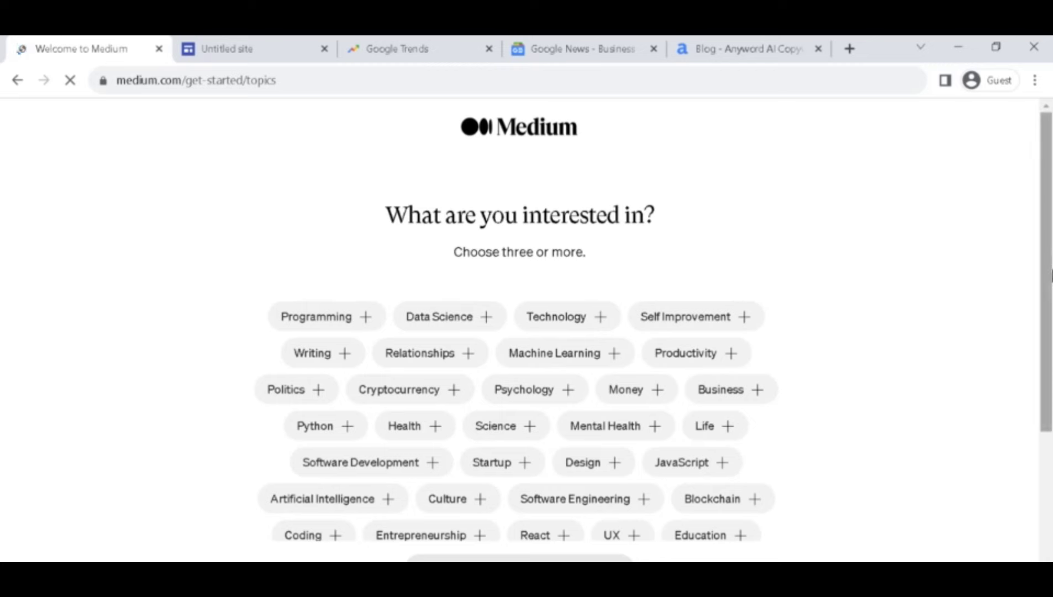
scroll(463, 308, down, 2)
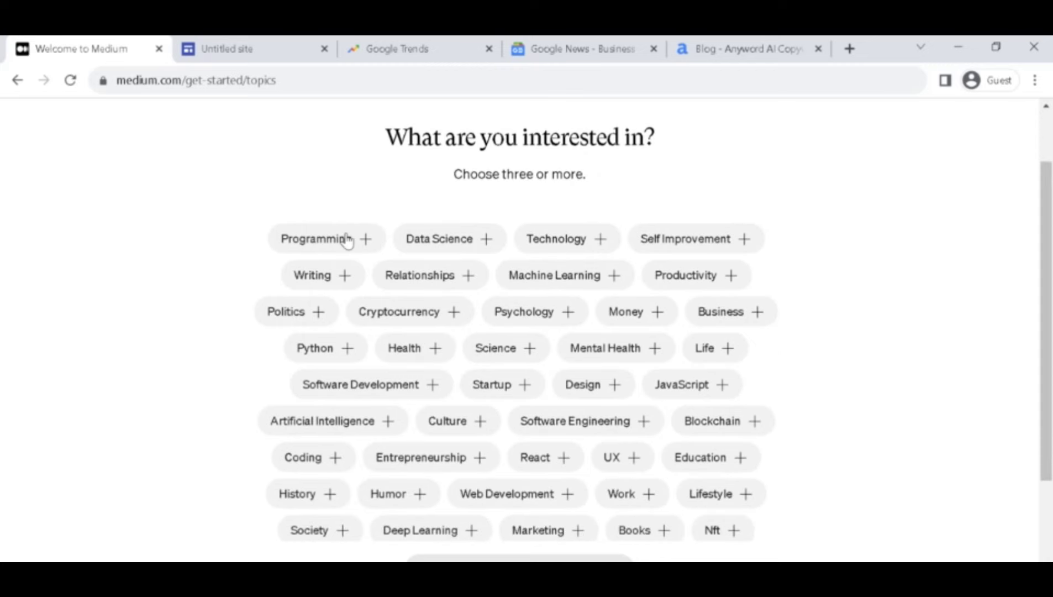
click(347, 241)
click(577, 236)
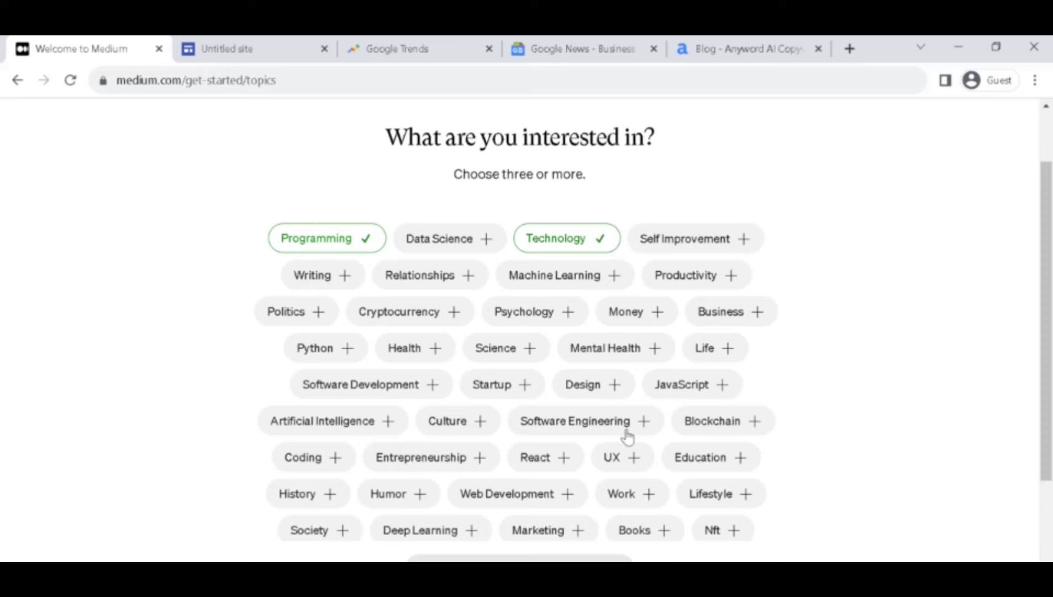
click(641, 455)
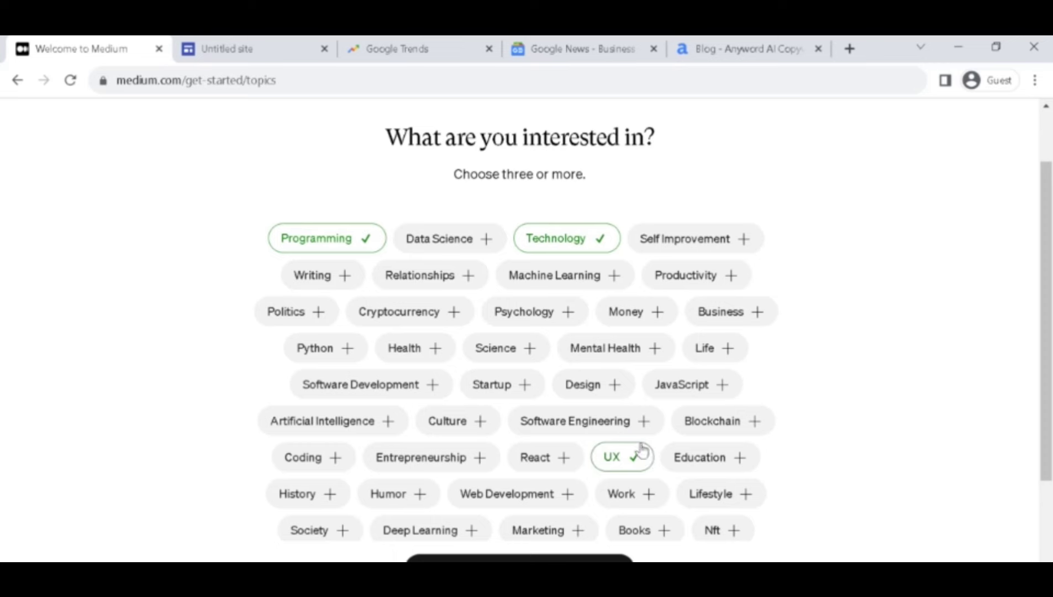
click(628, 436)
click(738, 469)
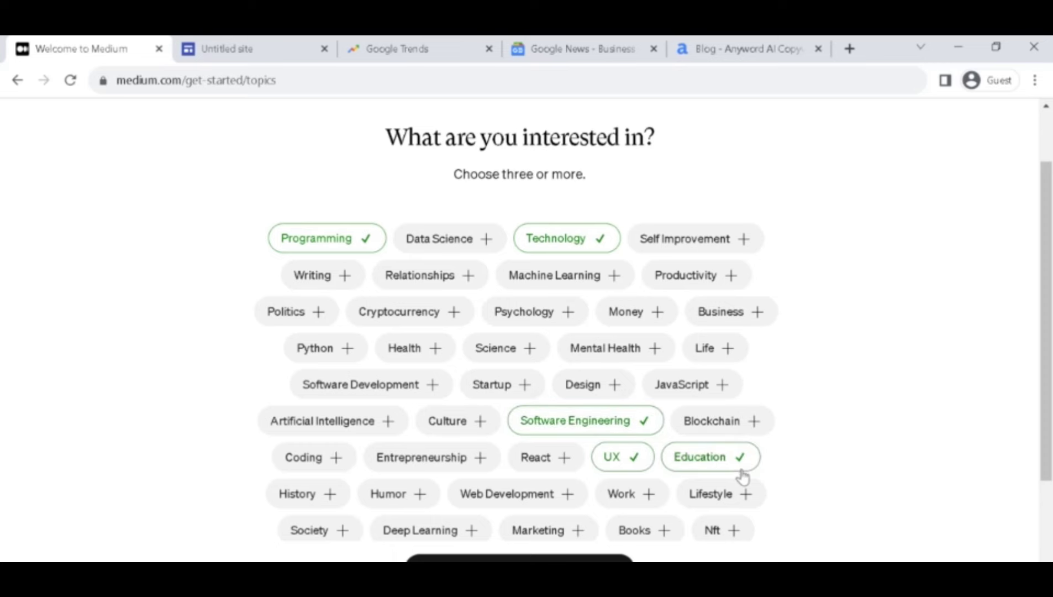
click(482, 504)
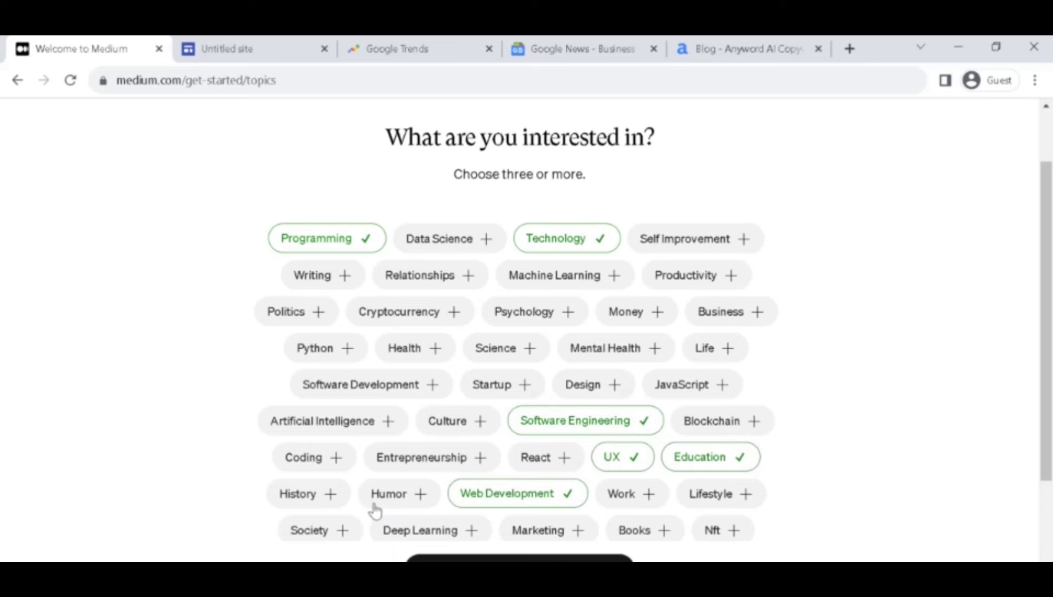
click(552, 539)
scroll(941, 489, down, 3)
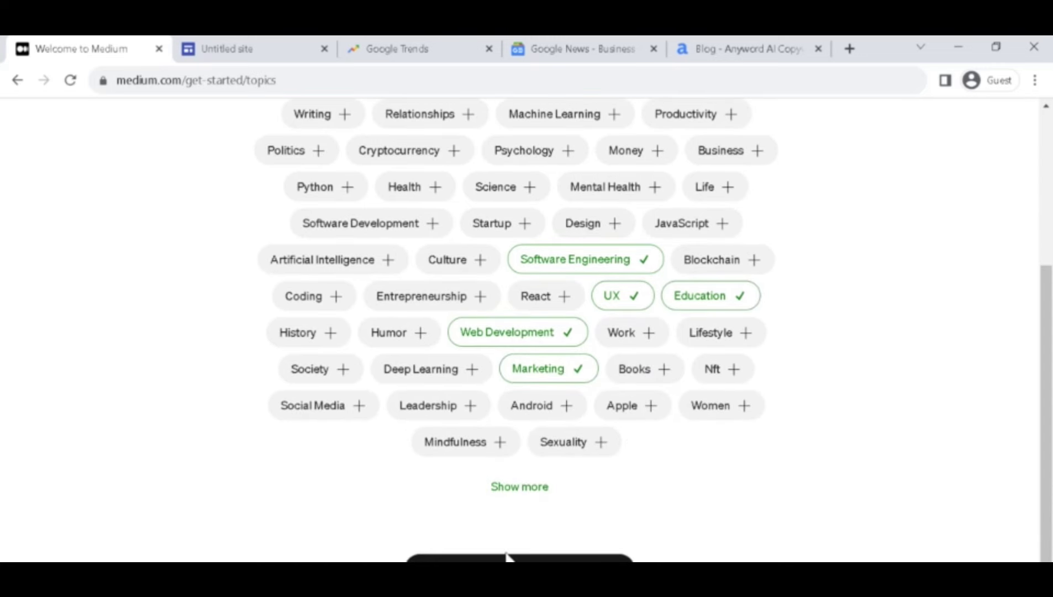
click(545, 558)
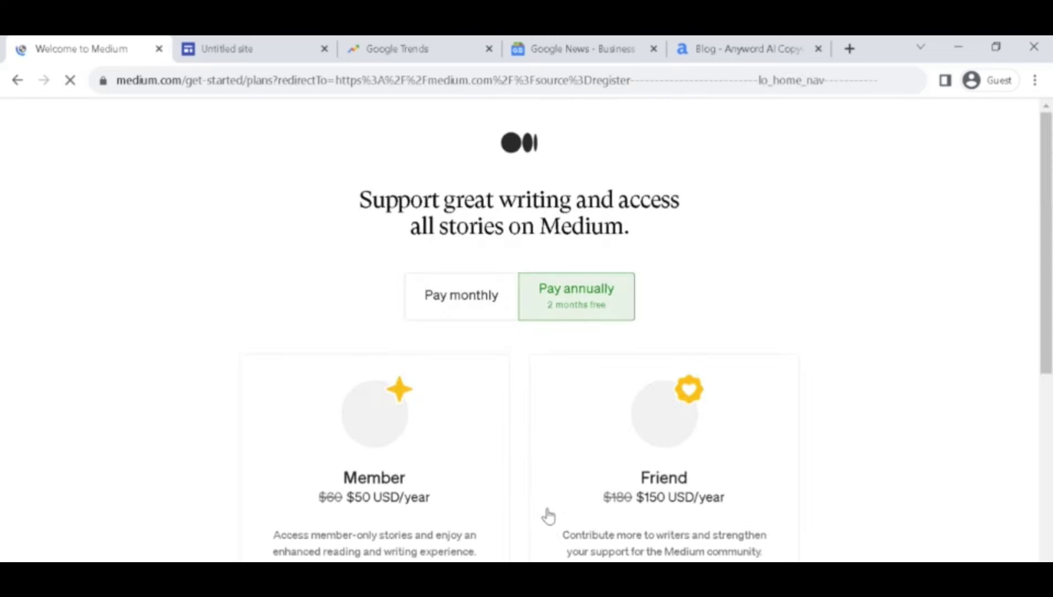
Skip Medium's paid plans and keep a free account.
scroll(1046, 334, down, 5)
scroll(1050, 398, down, 2)
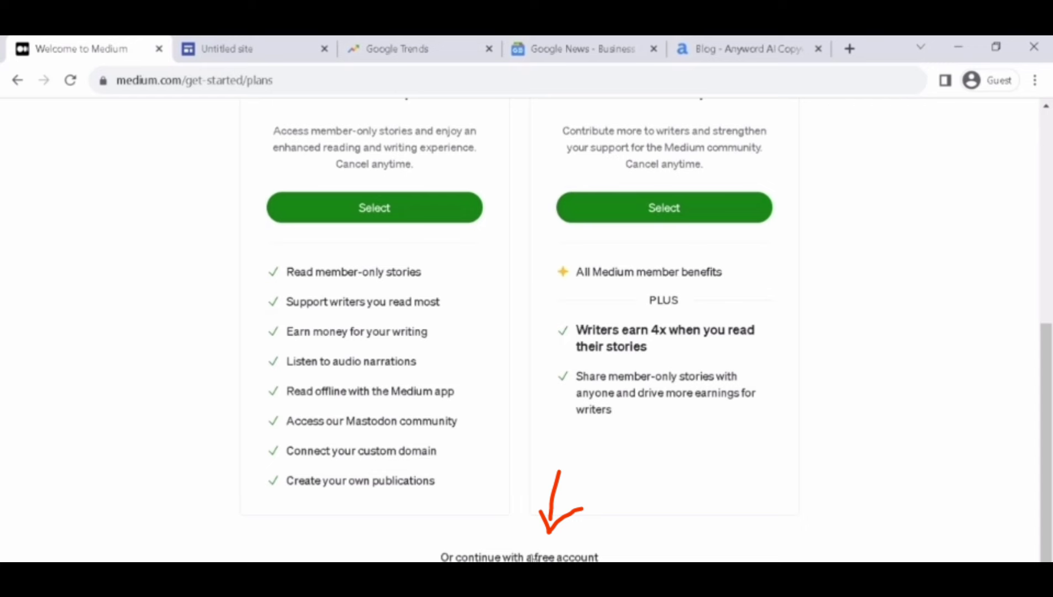
click(531, 557)
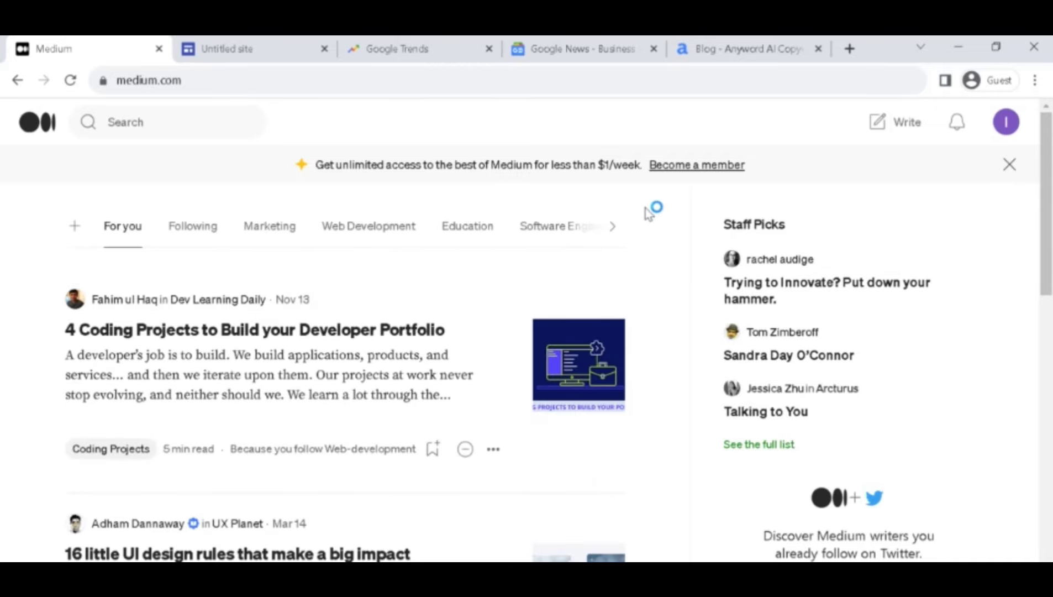
Start a new story titled 'RED FLAMES', then switch to WPS Writer's ANYWORD document.
click(892, 133)
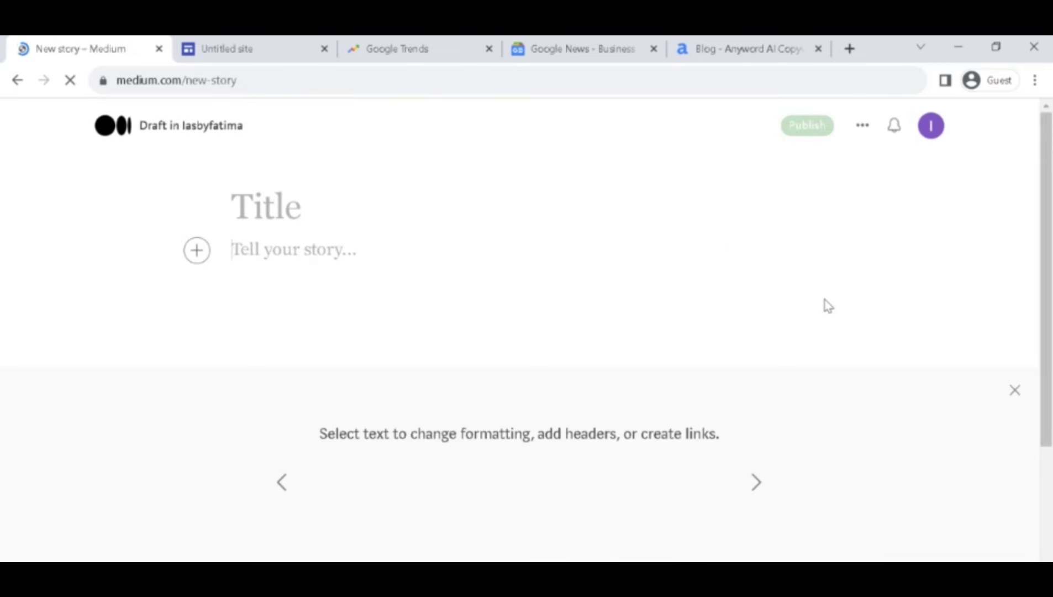
click(244, 199)
text(RE)
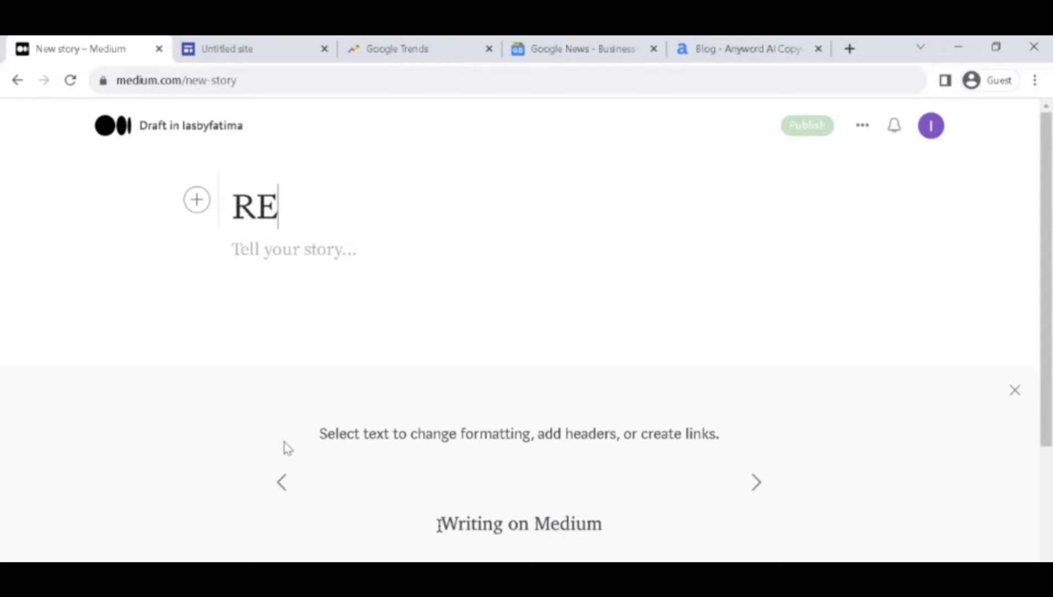
text(D FLAMES)
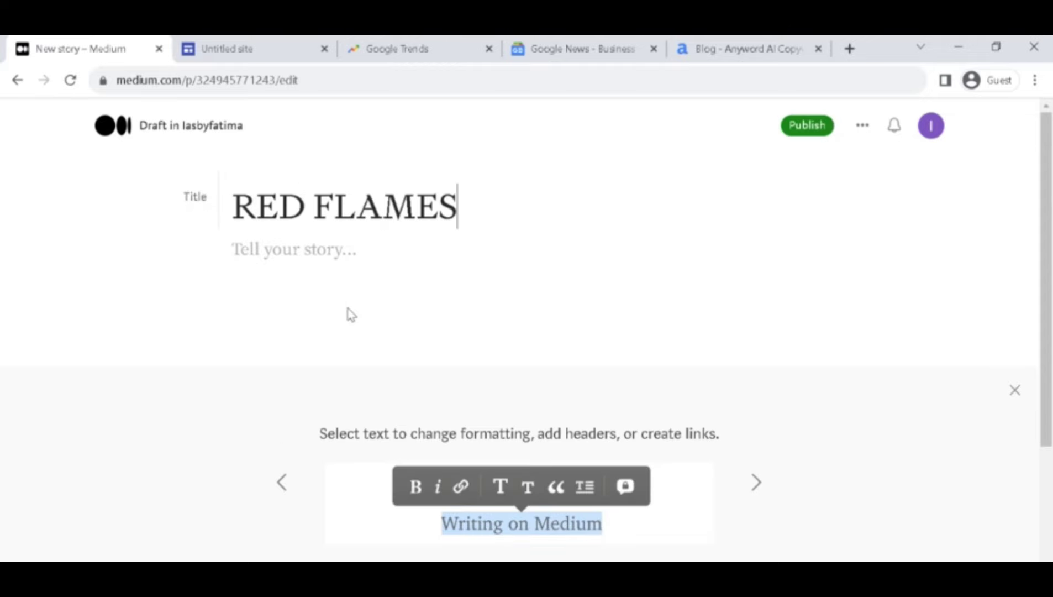
click(297, 262)
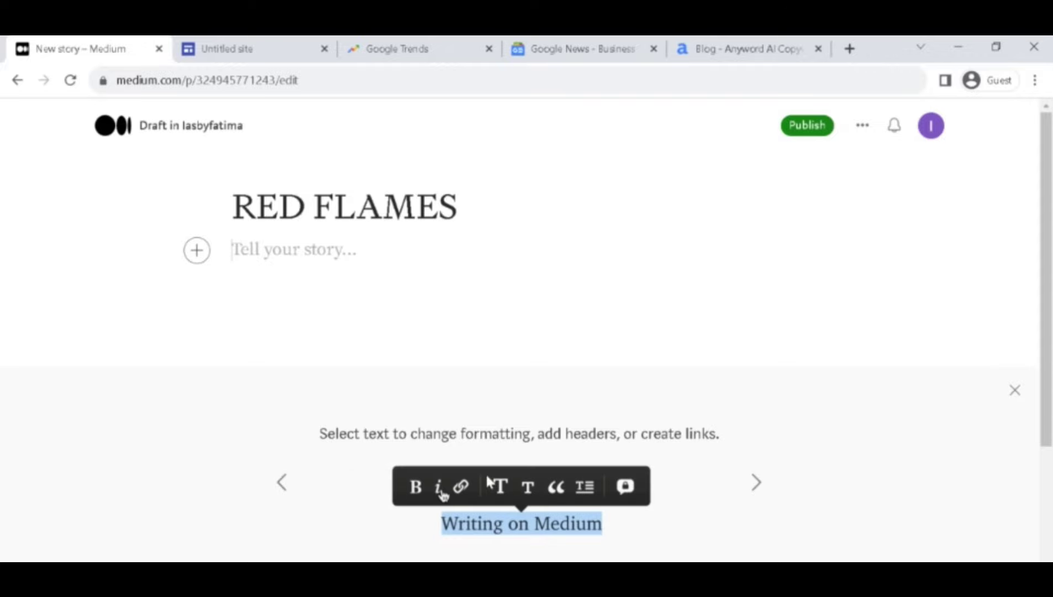
key(alt+Tab)
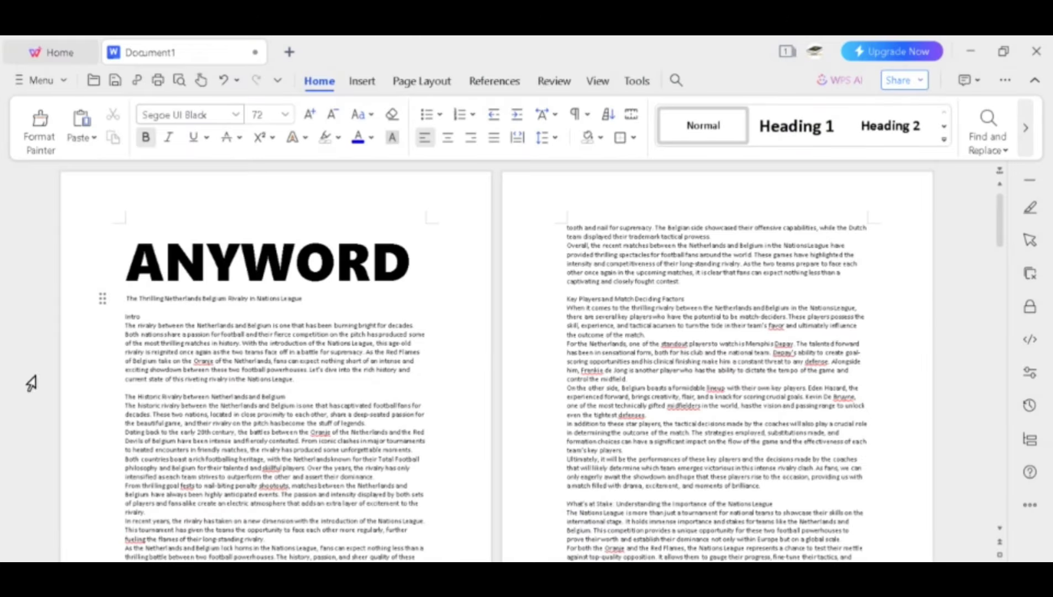
Copy the Netherlands–Belgium rivalry article text in WPS Writer and return to the RED FLAMES draft.
drag(131, 300, 415, 506)
right_click(346, 415)
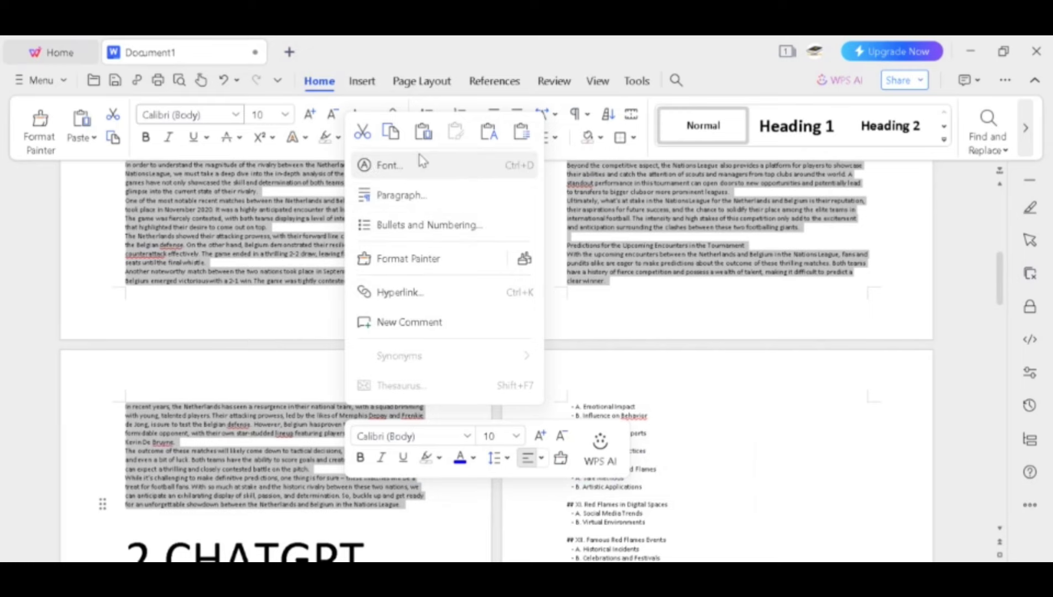
click(392, 135)
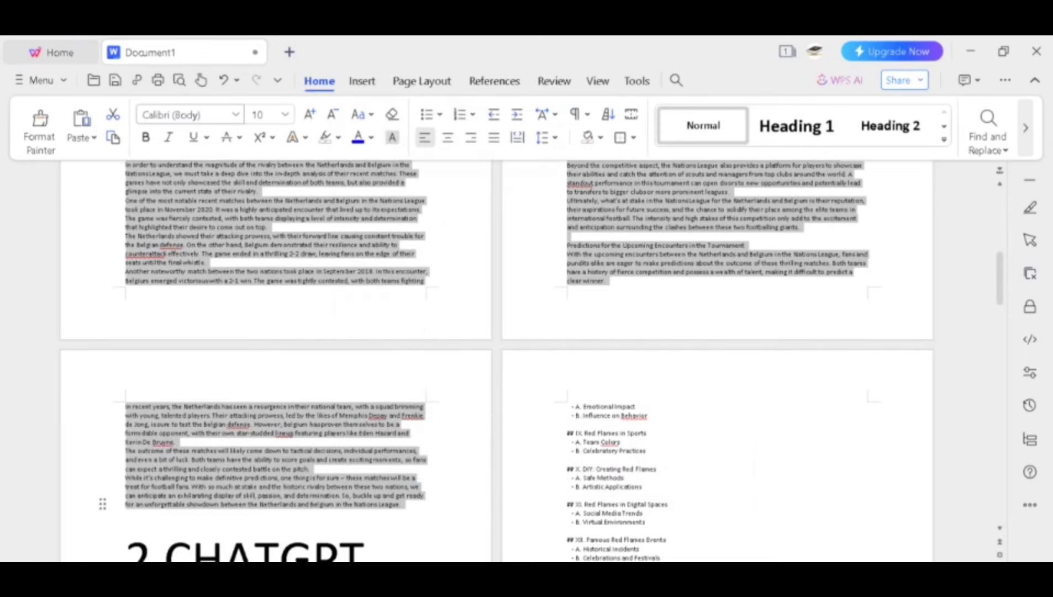
key(alt+Tab)
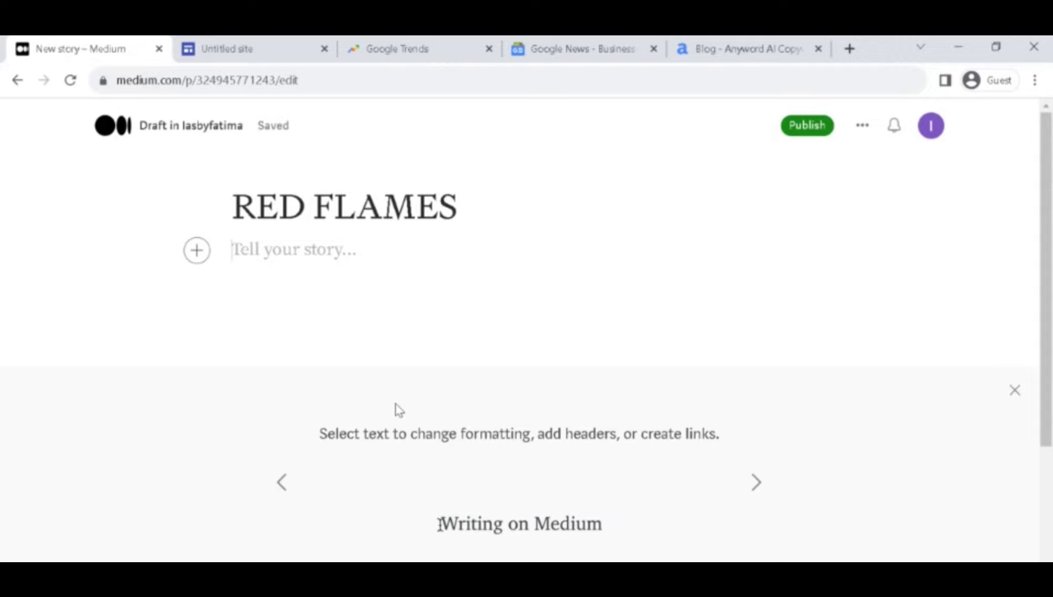
Paste the rivalry article into the story body and dismiss the formatting tips panel.
key(ctrl+v)
scroll(478, 327, up, 20)
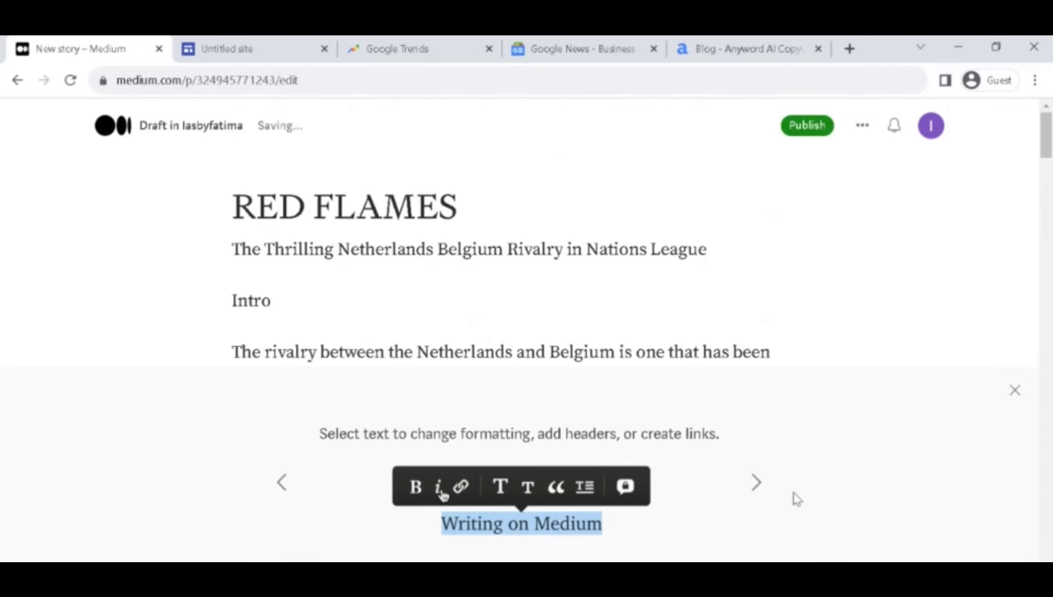
click(1014, 391)
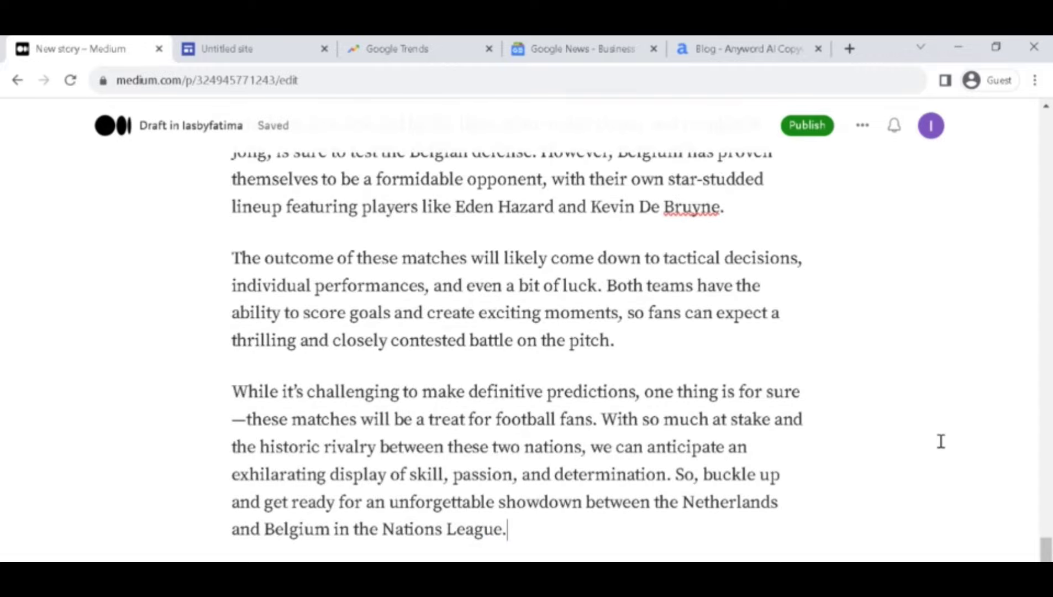
scroll(941, 441, up, 20)
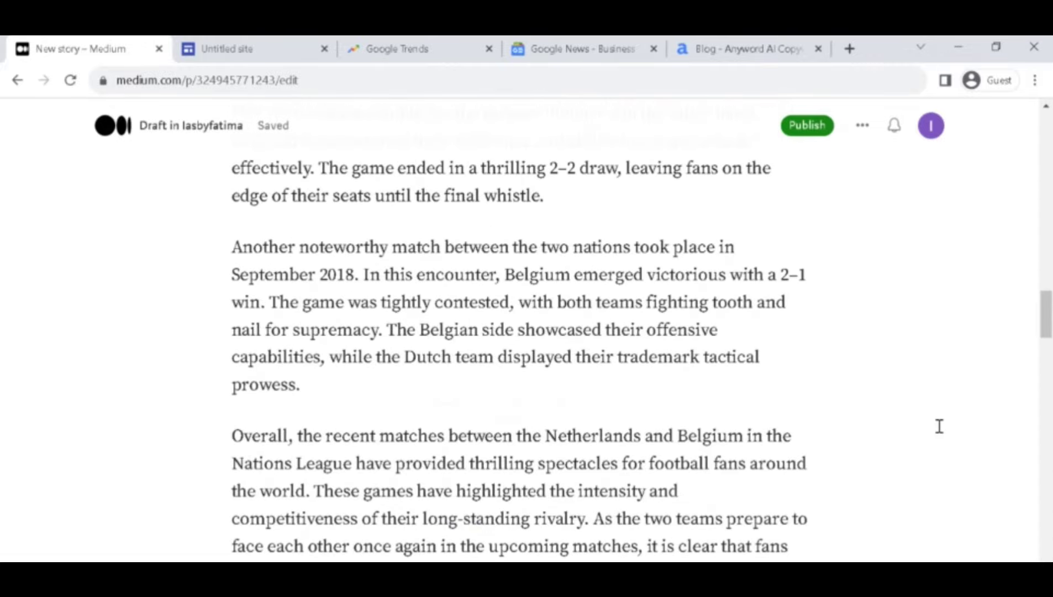
scroll(939, 426, up, 15)
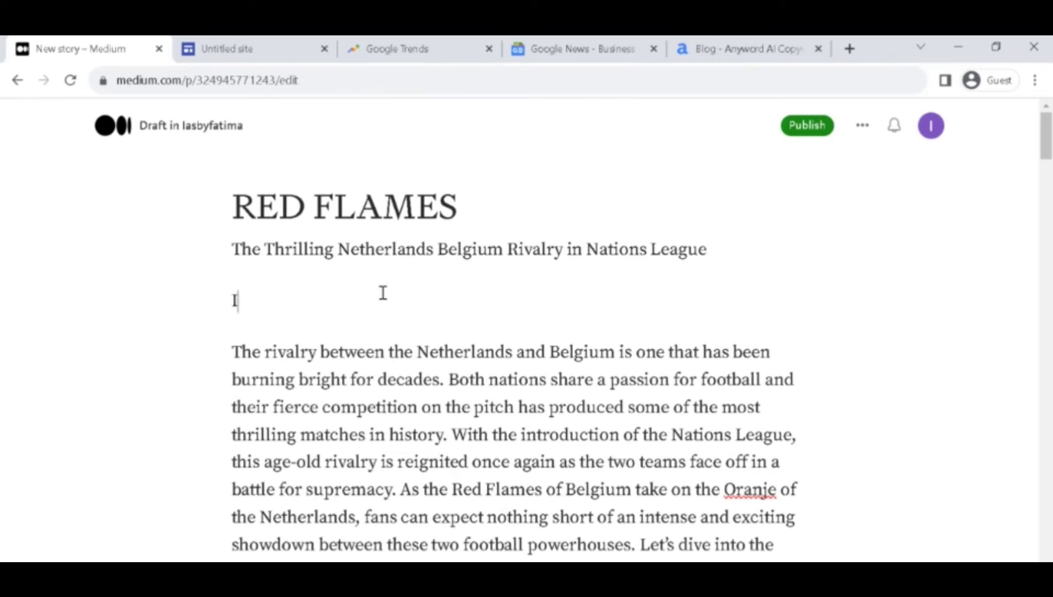
Replace the RED FLAMES title with the article's headline.
click(515, 216)
key(BackSpace)
key(BackSpace)
key(BackSpace)
key(BackSpace)
key(BackSpace)
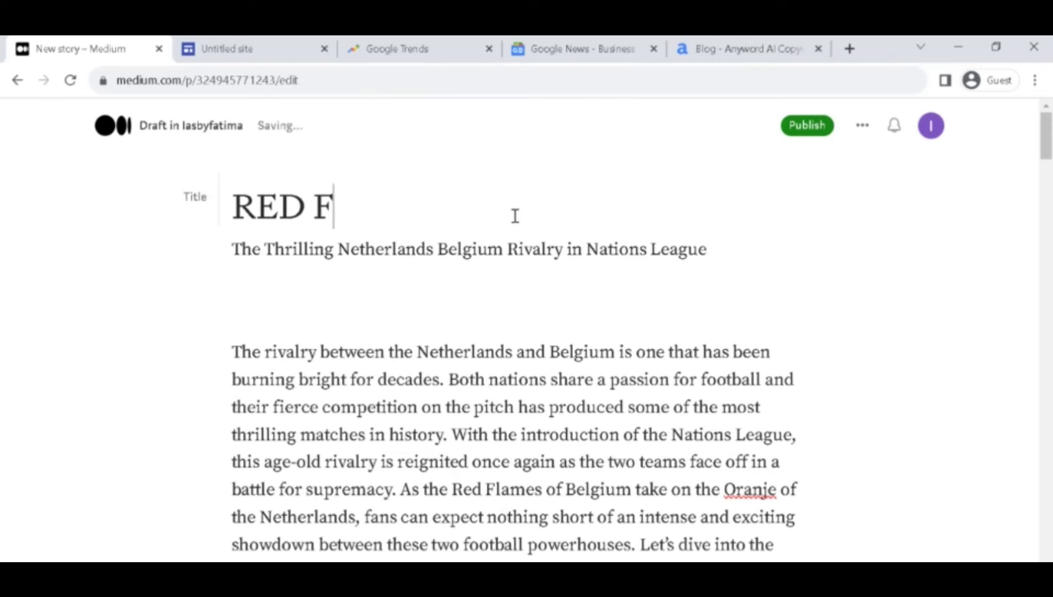
key(BackSpace)
key(BackSpace)
key(BackSpace)
key(BackSpace)
key(BackSpace)
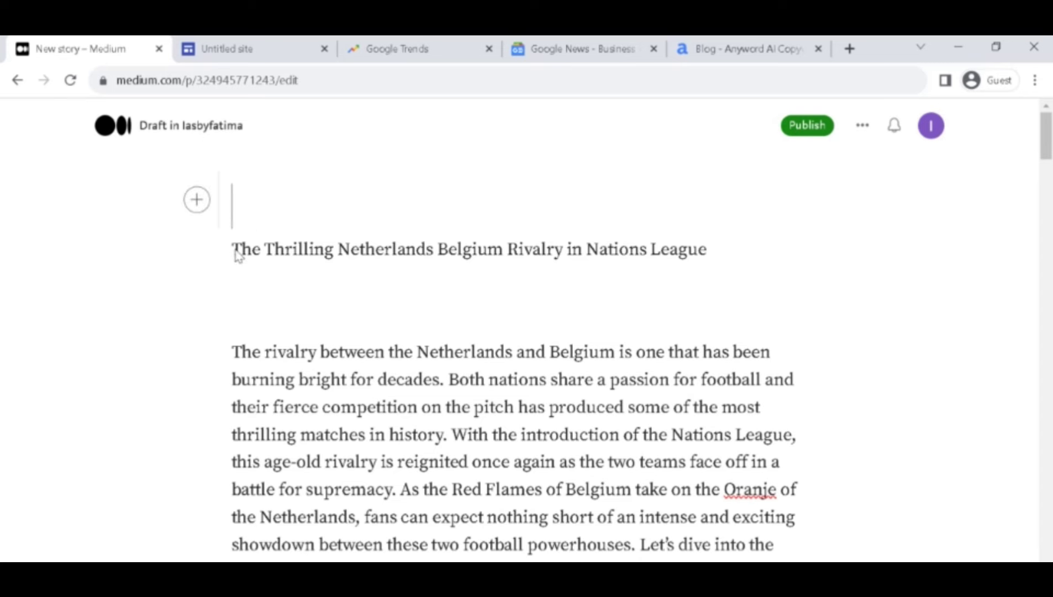
drag(805, 254, 849, 252)
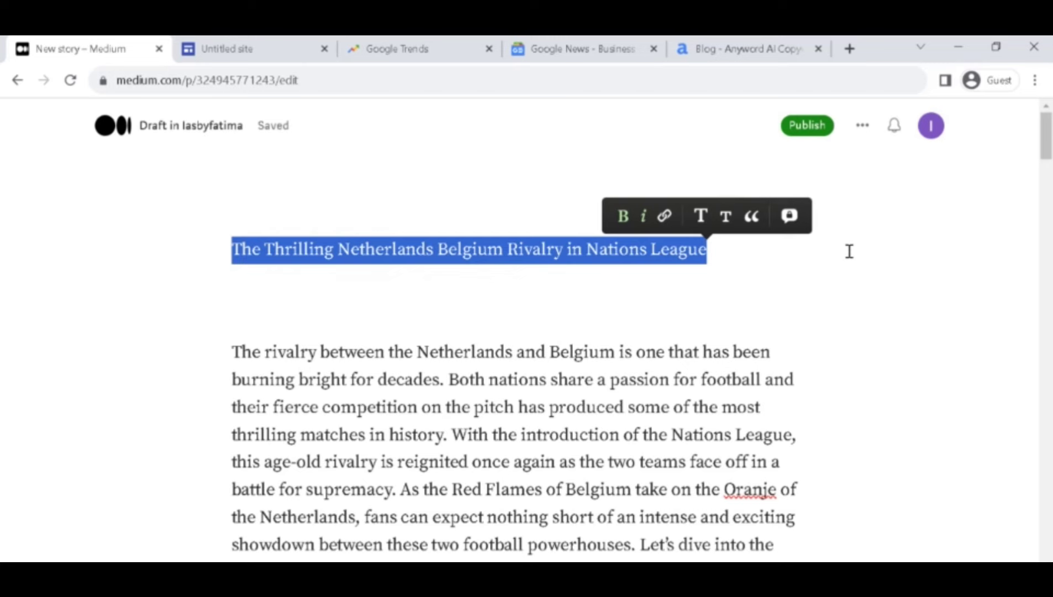
click(271, 199)
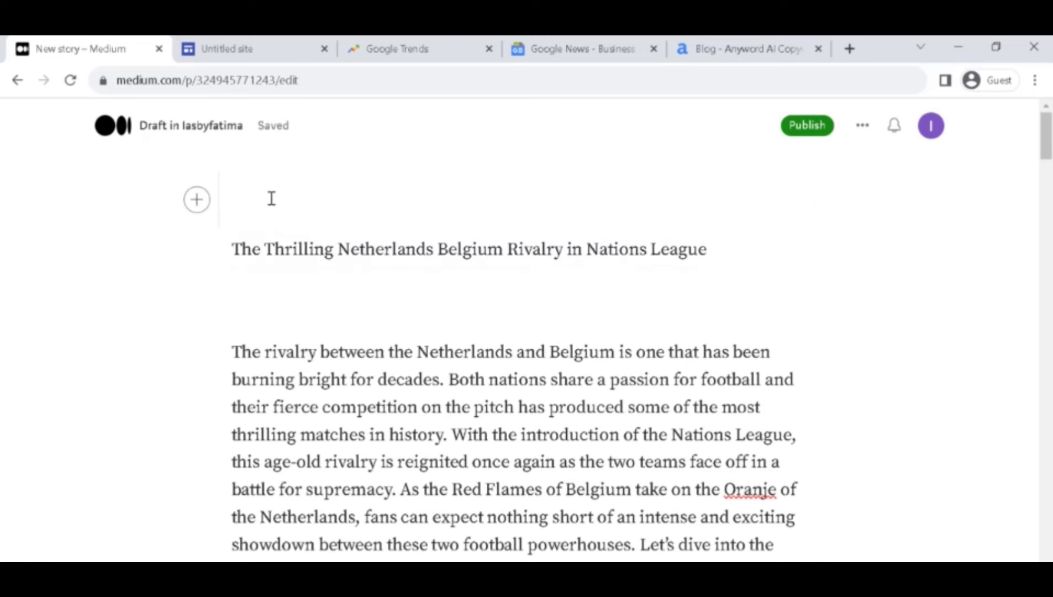
key(ctrl+v)
Delete the duplicate headline line and the blank line above the body text.
drag(707, 293, 202, 301)
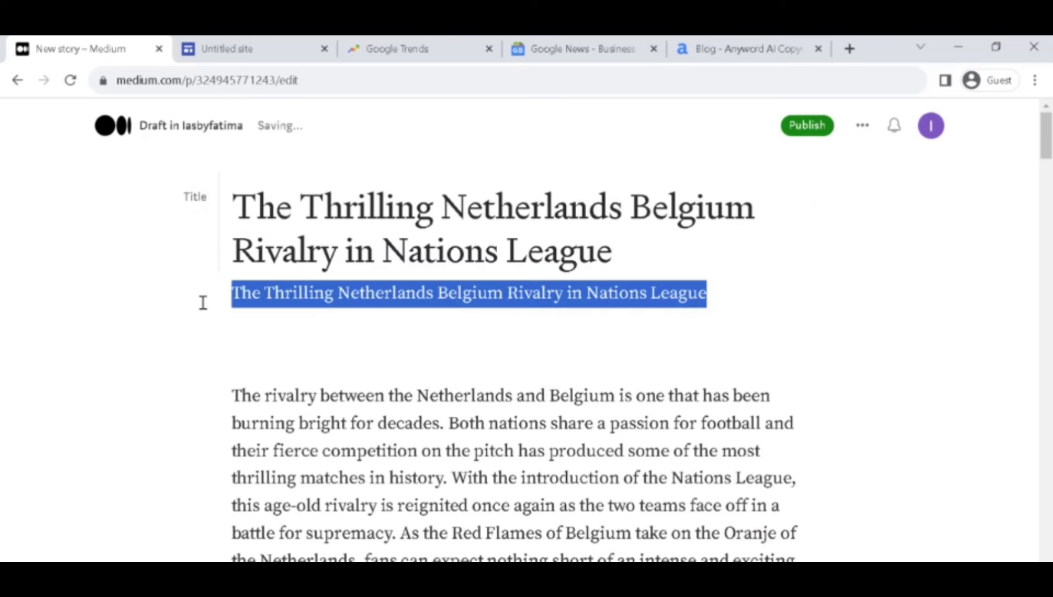
key(BackSpace)
click(300, 371)
key(BackSpace)
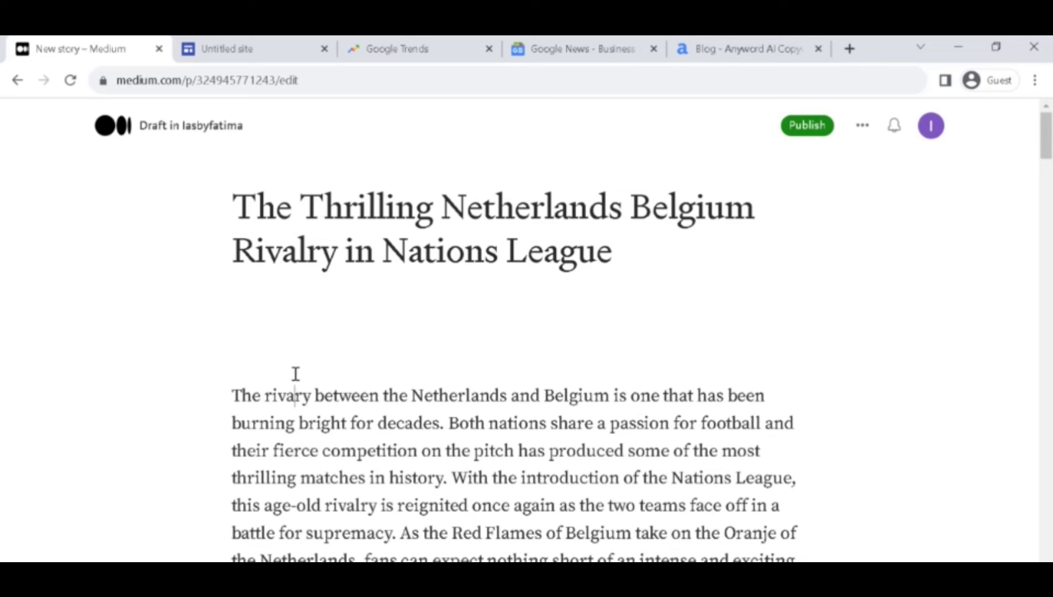
key(ctrl+z)
key(ctrl+z)
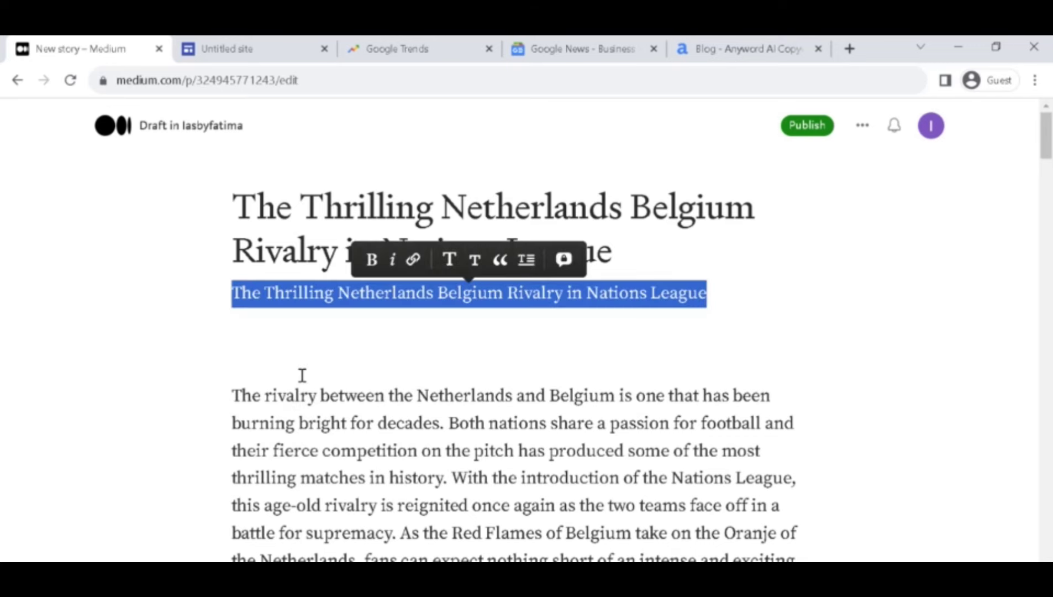
click(296, 375)
drag(702, 277, 225, 308)
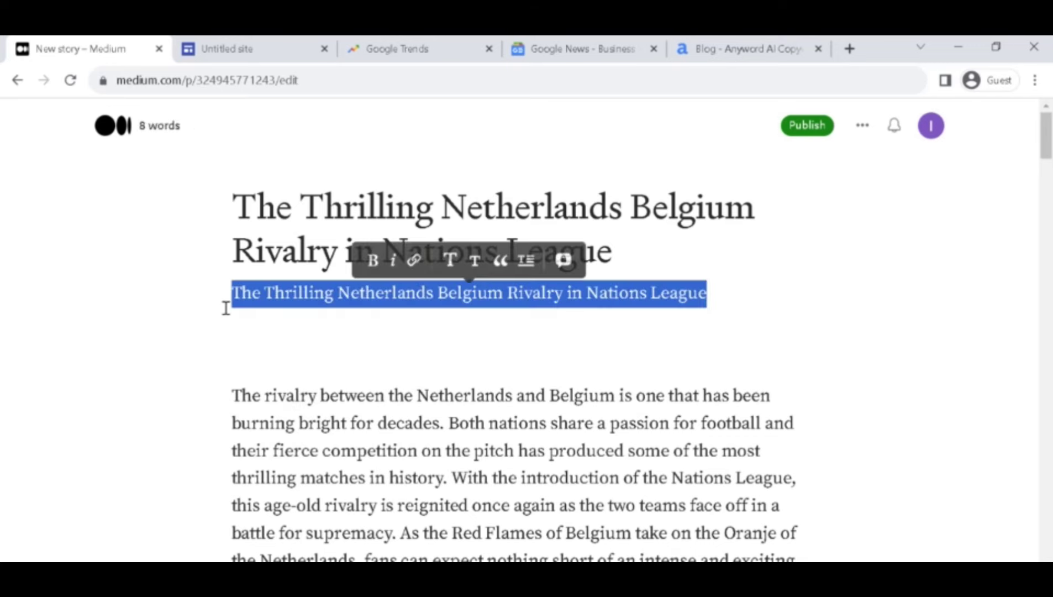
key(BackSpace)
click(231, 367)
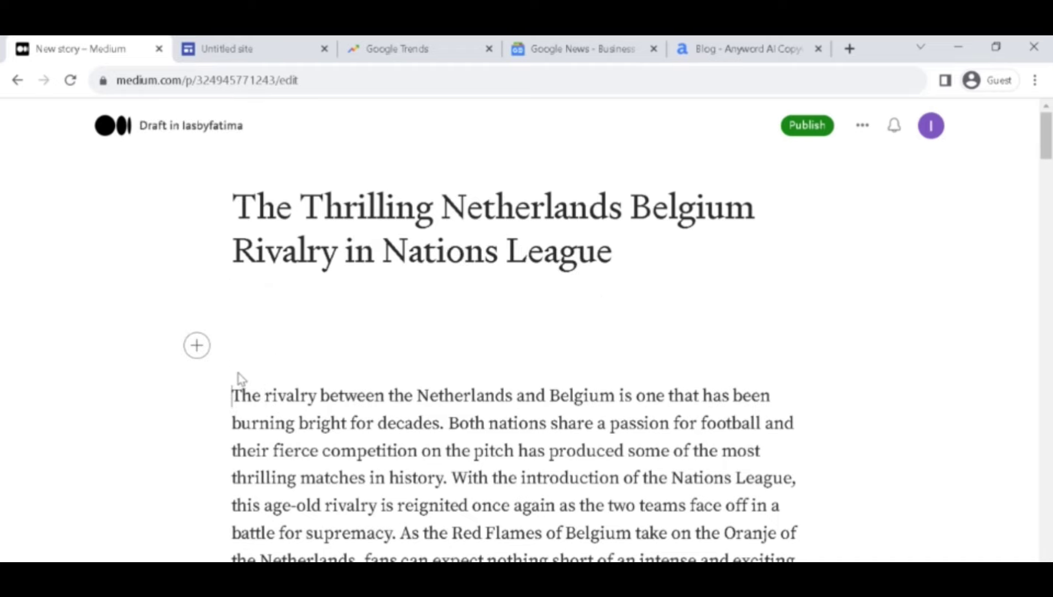
key(BackSpace)
Look over the finished draft, then switch back to WPS Writer's '2 CHATGPT' section.
scroll(372, 298, down, 20)
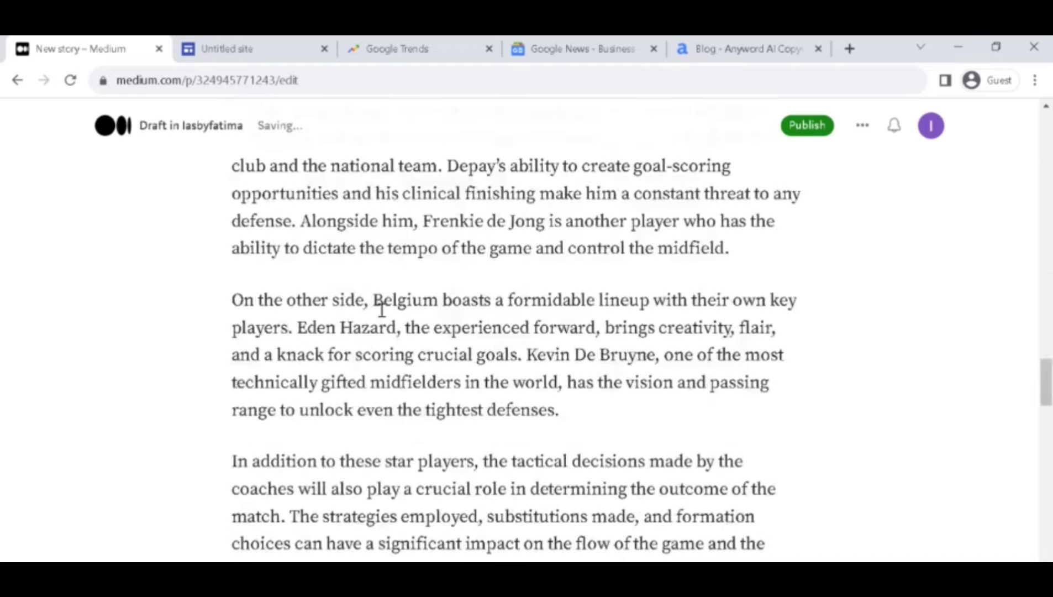
scroll(381, 309, down, 15)
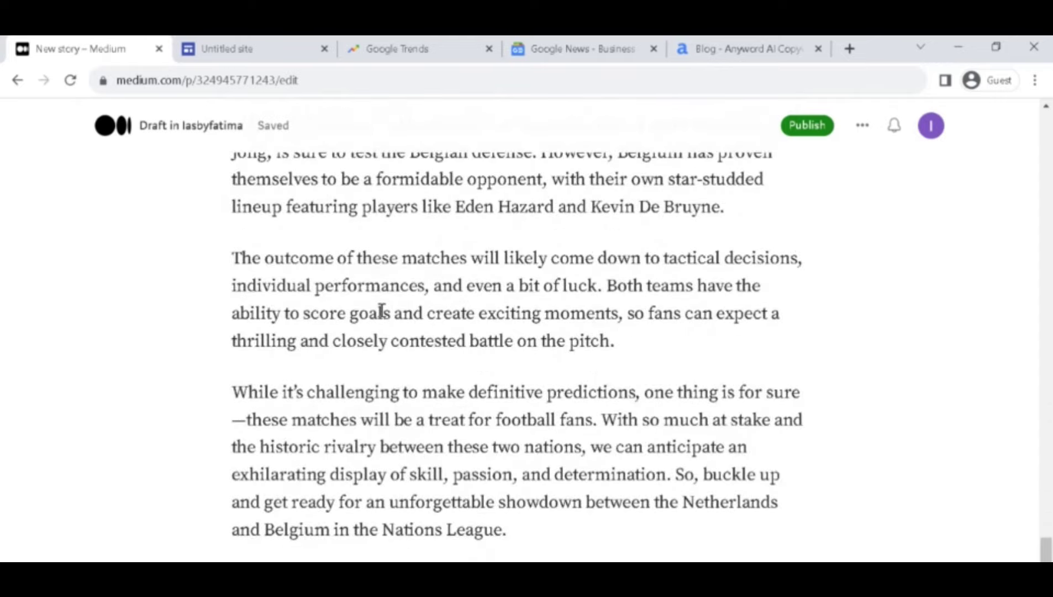
scroll(382, 311, up, 20)
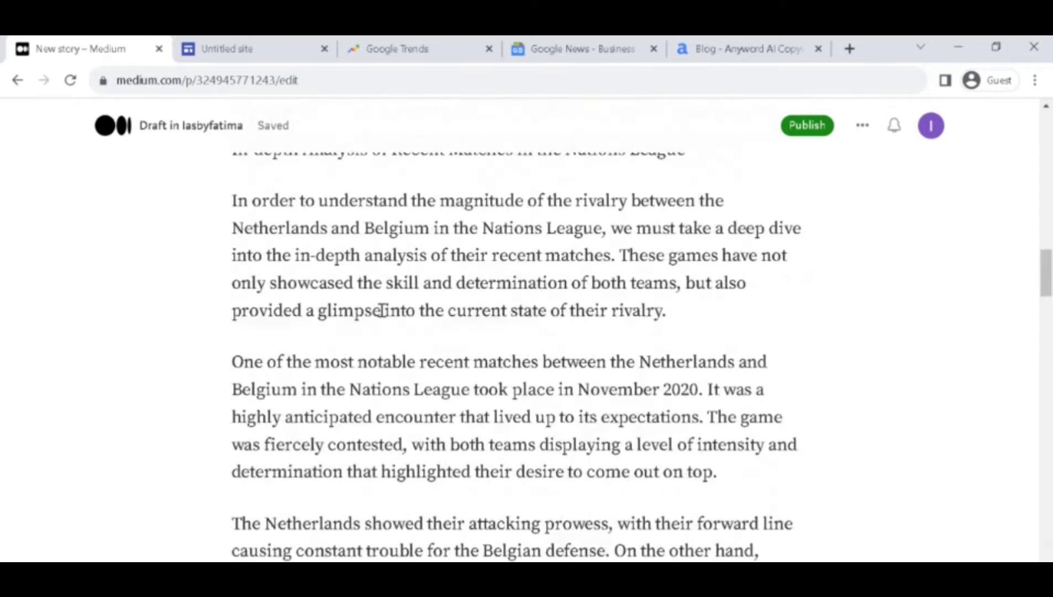
scroll(384, 308, up, 3)
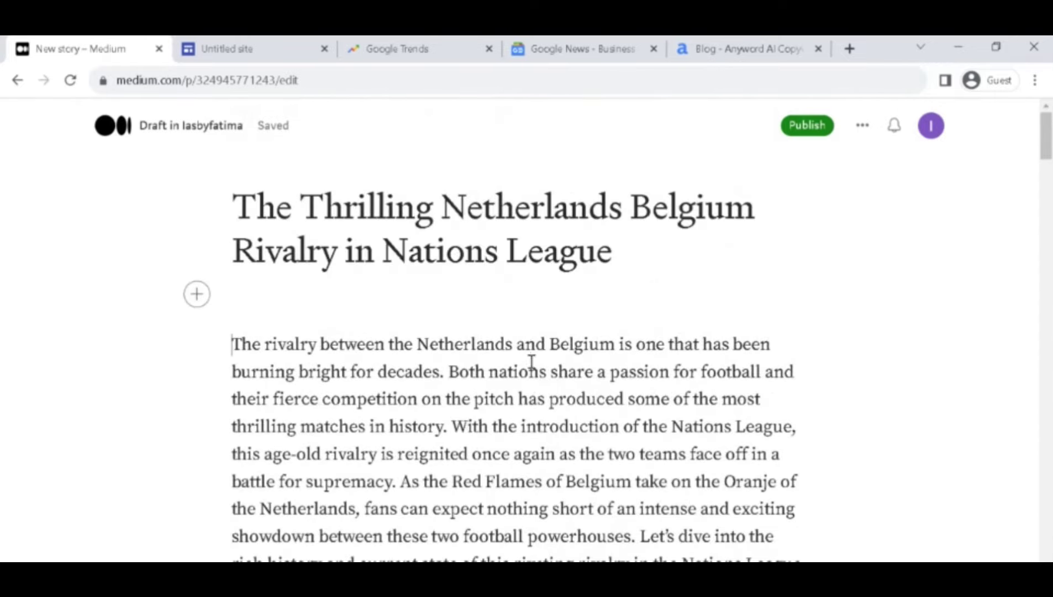
key(alt+Tab)
scroll(142, 384, down, 5)
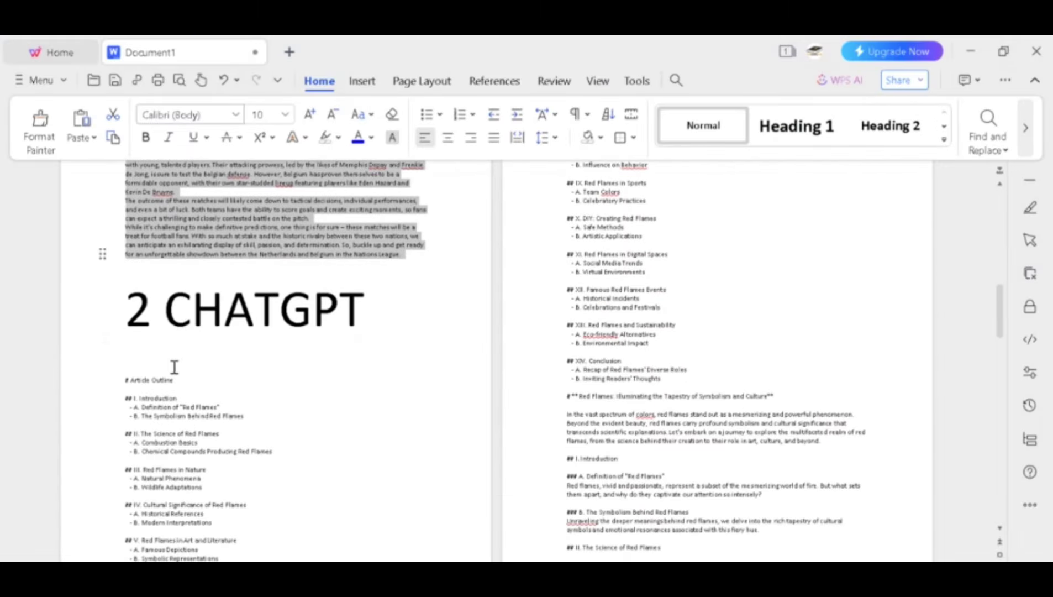
Copy the Red Flames outline and article from WPS Writer into the Google Sites page.
scroll(183, 320, down, 2)
drag(122, 289, 773, 555)
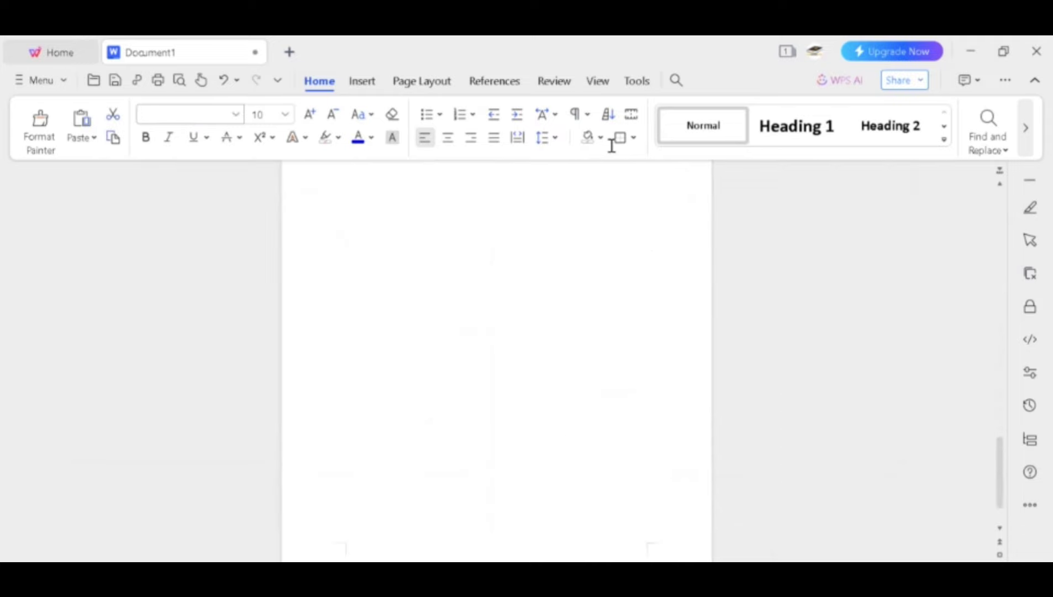
drag(611, 145, 635, 474)
right_click(630, 259)
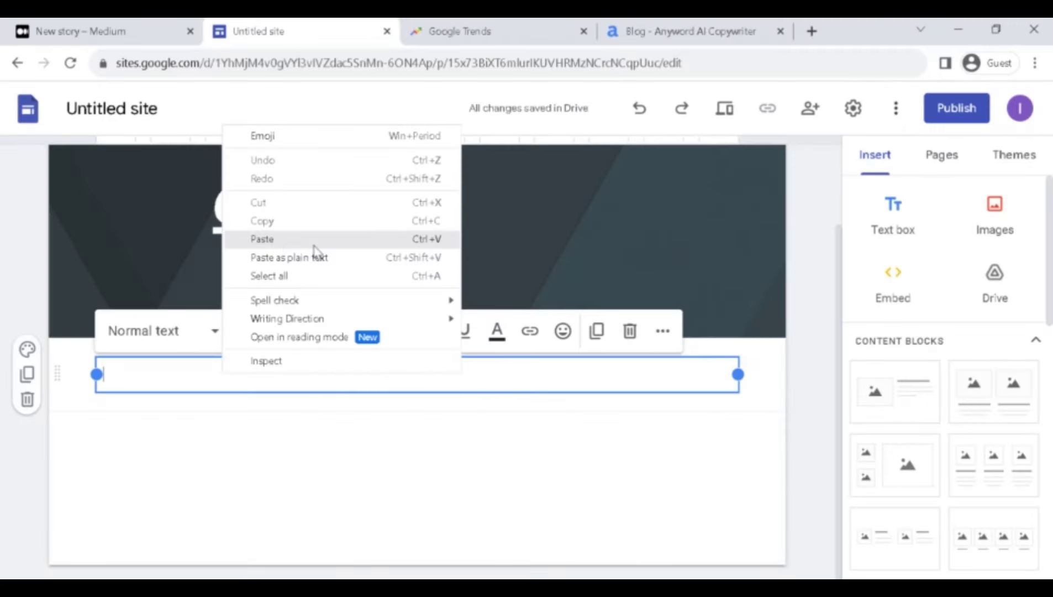
click(313, 245)
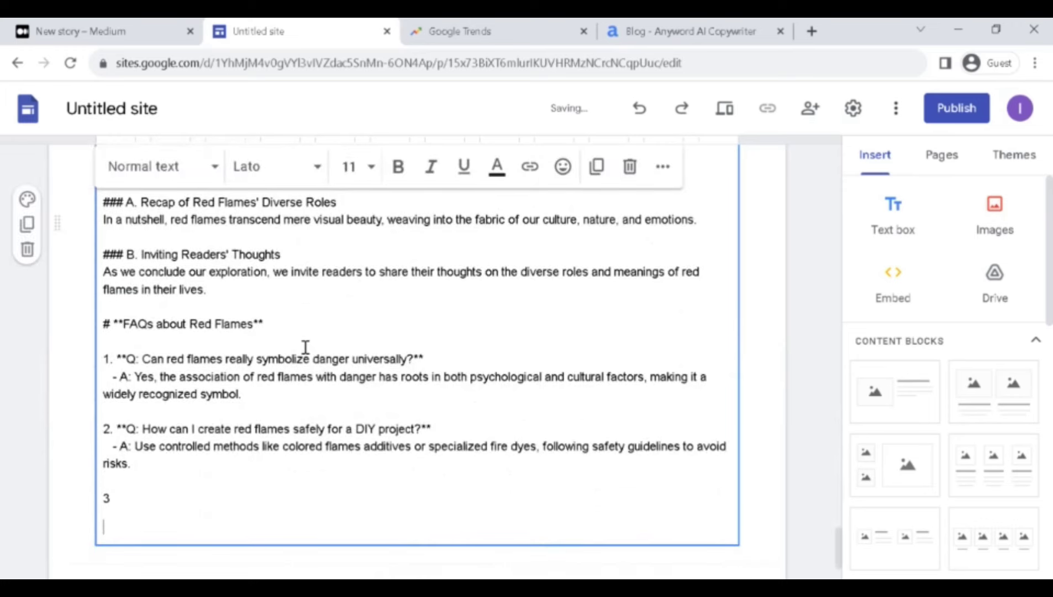
Delete the 2 CHATGPT and ANYWORD headings and the blank lines above the article outline.
scroll(305, 348, up, 15)
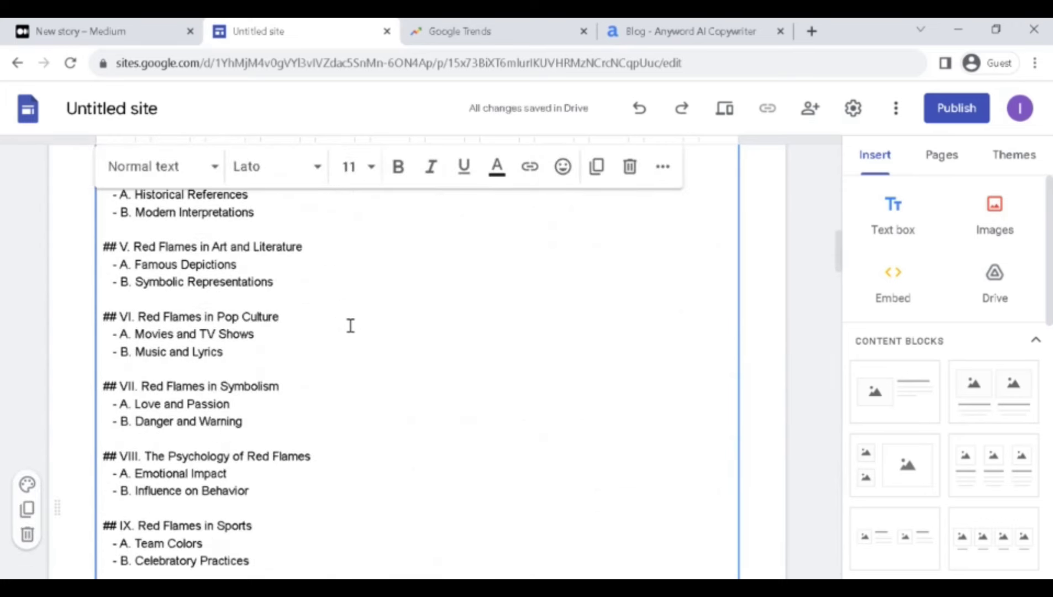
scroll(351, 326, up, 12)
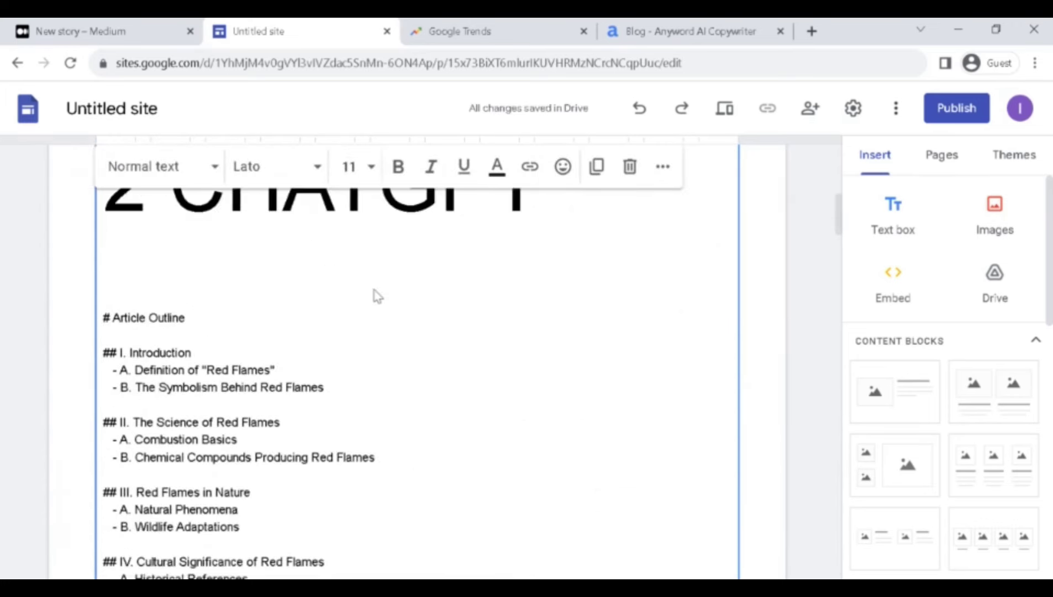
scroll(418, 332, down, 10)
scroll(418, 331, up, 7)
click(420, 360)
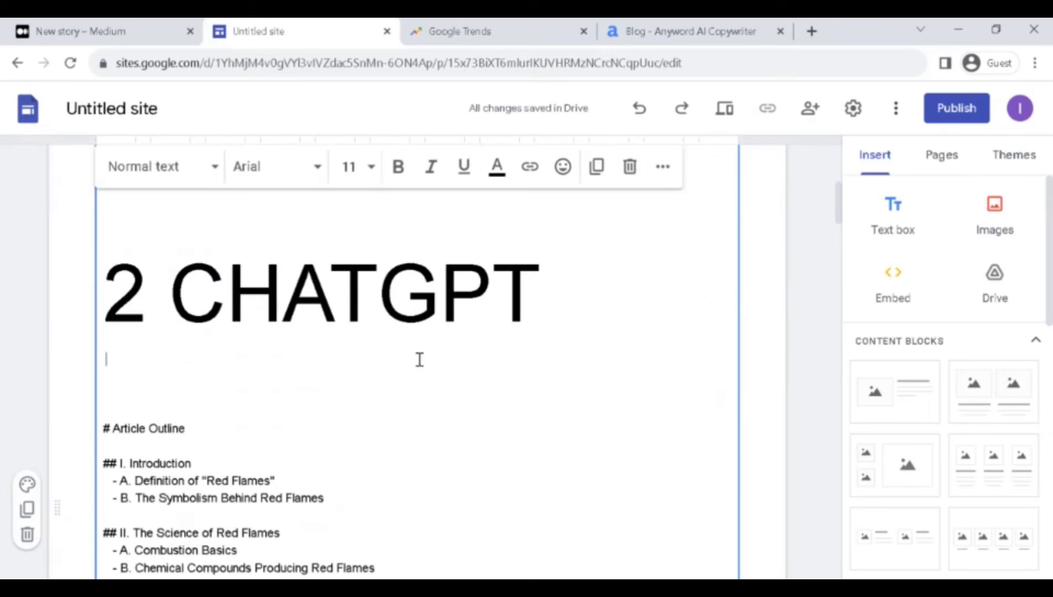
key(BackSpace)
key(BackSpace)
key(BackSpace)
key(BackSpace)
key(BackSpace)
key(BackSpace)
key(BackSpace)
key(BackSpace)
key(BackSpace)
key(BackSpace)
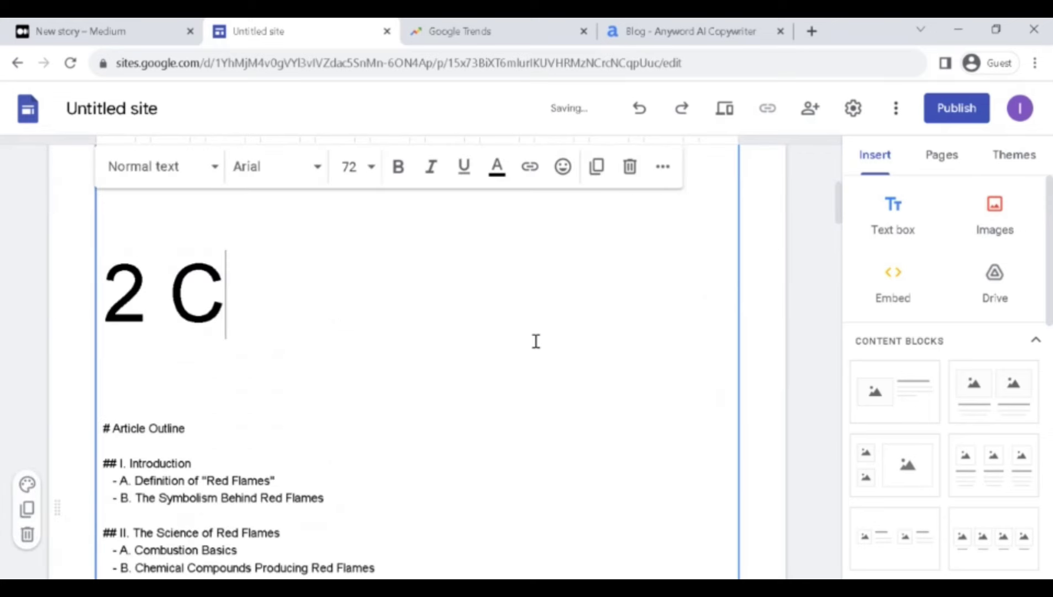
key(BackSpace)
key(BackSpace)
key(BackSpace)
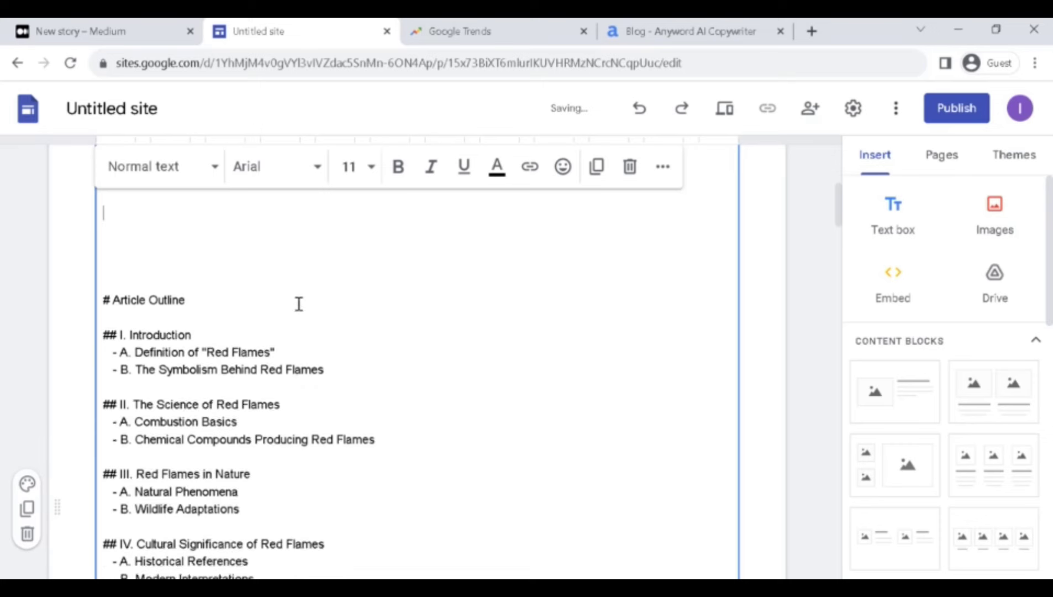
click(112, 293)
key(BackSpace)
key(BackSpace)
key(BackSpace)
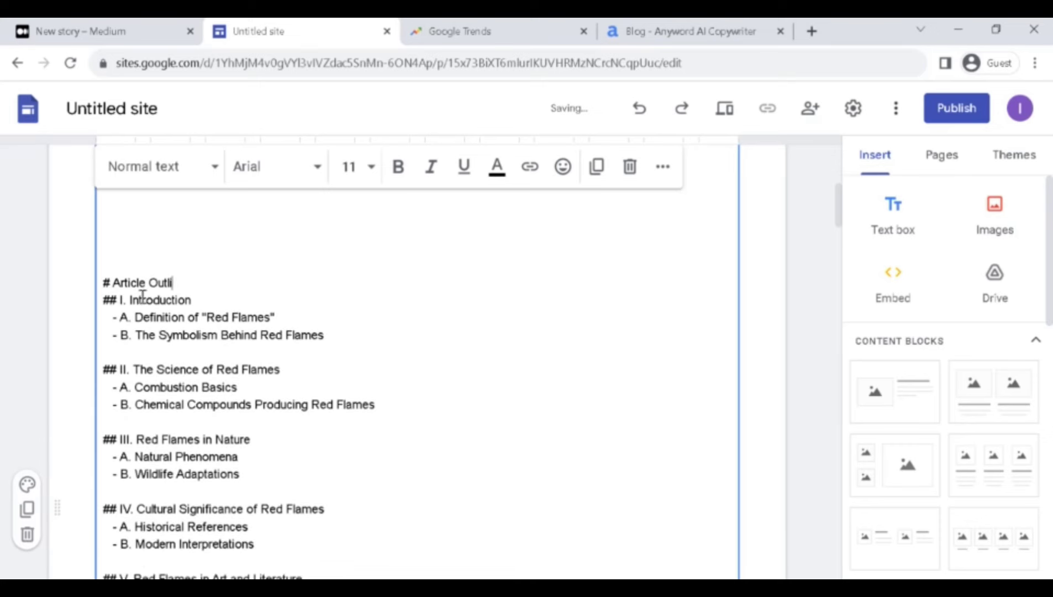
key(BackSpace)
key(BackSpace)
key(BackSpace)
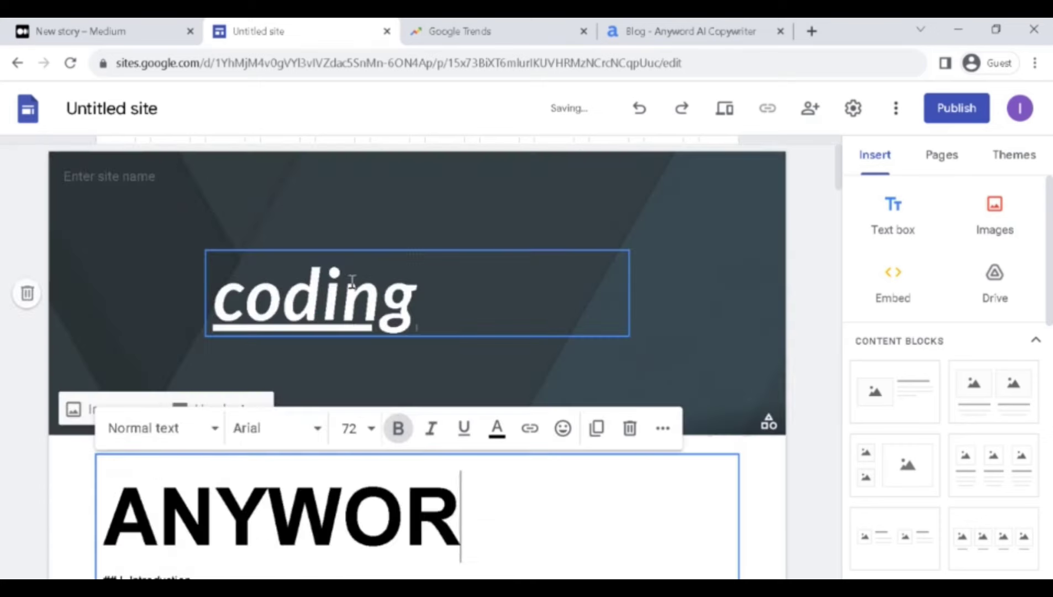
key(BackSpace)
key(BackSpace)
key(BackSpace)
key(BackSpace)
key(BackSpace)
key(BackSpace)
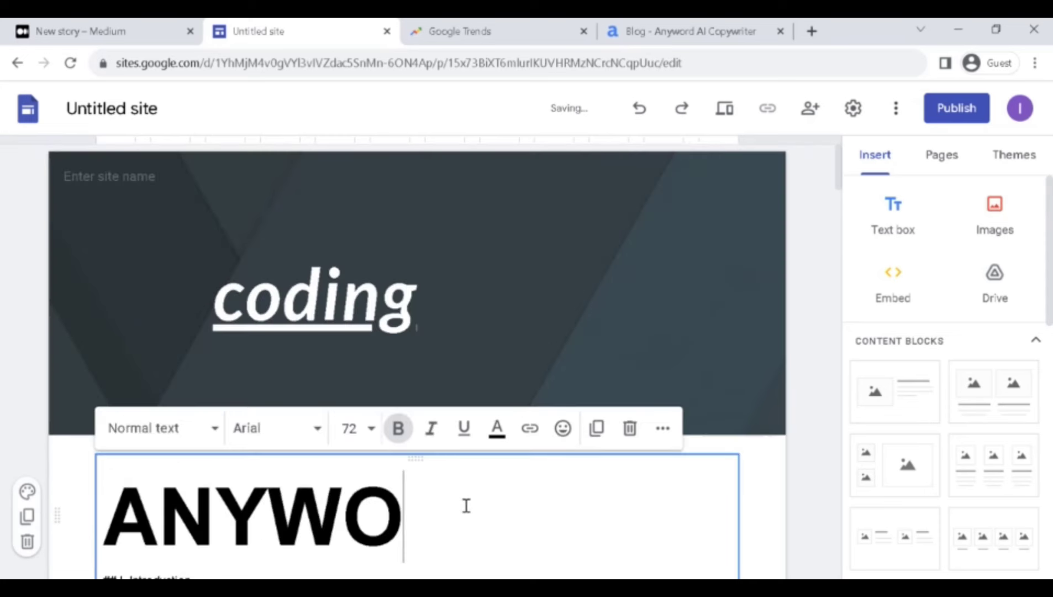
key(BackSpace)
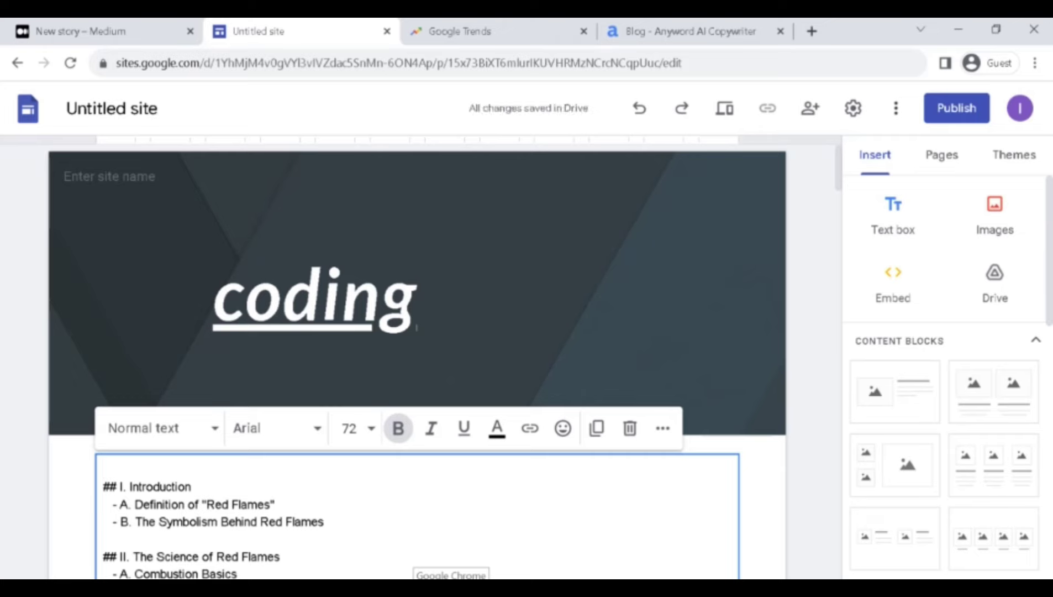
Add a new text box below the article and paste the long article text into it.
scroll(412, 500, down, 12)
scroll(406, 480, up, 12)
scroll(406, 480, down, 6)
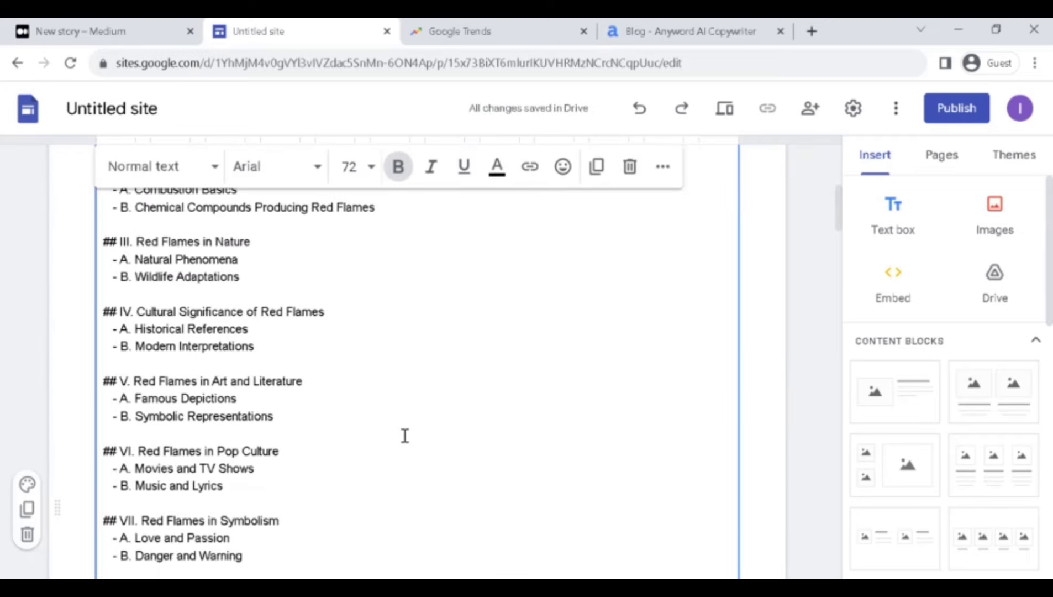
click(395, 239)
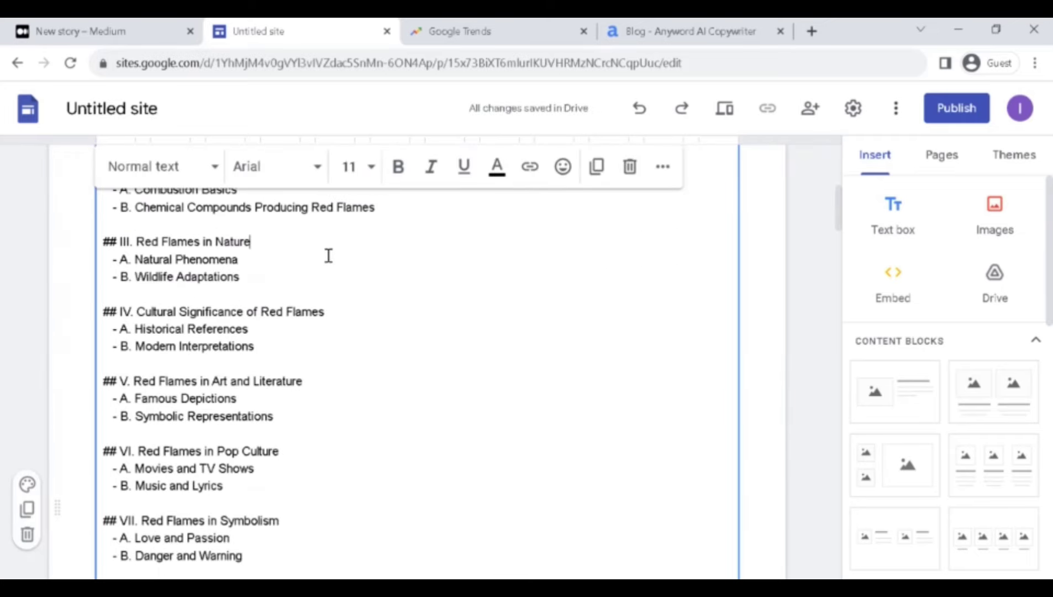
scroll(327, 235, down, 20)
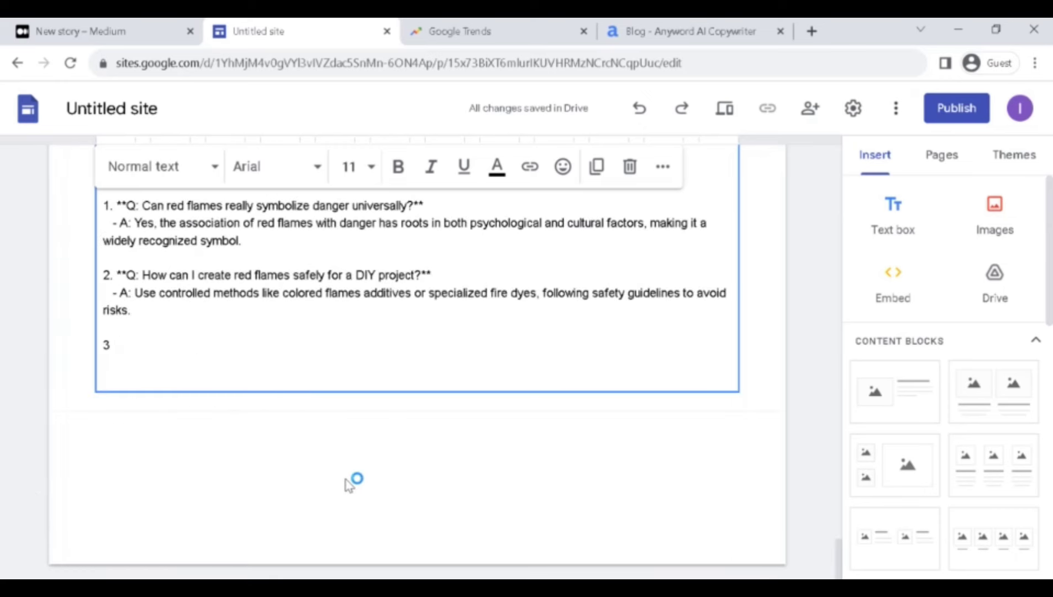
click(906, 217)
click(336, 370)
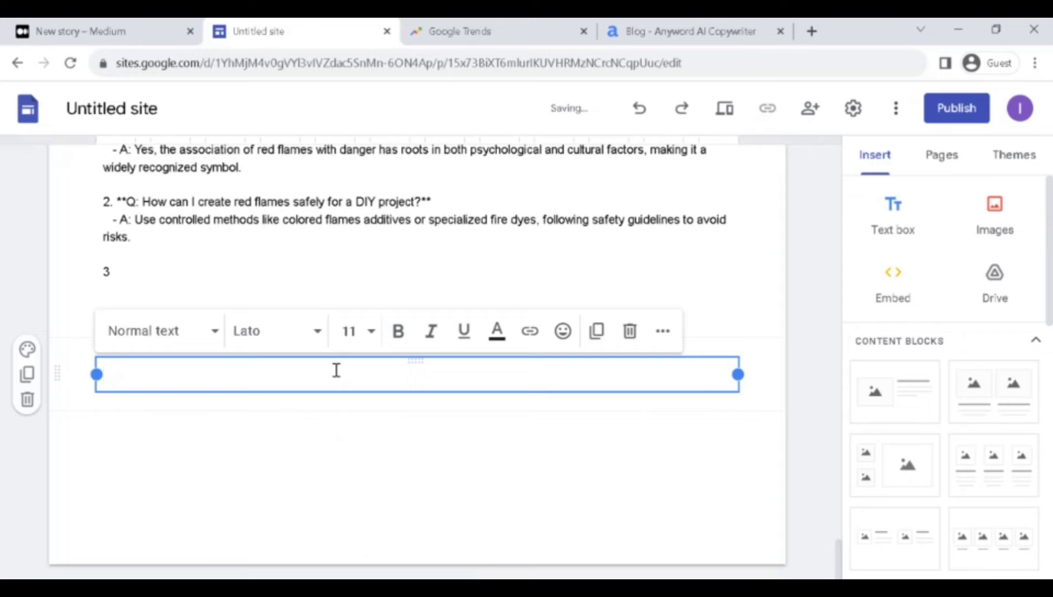
key(ctrl+v)
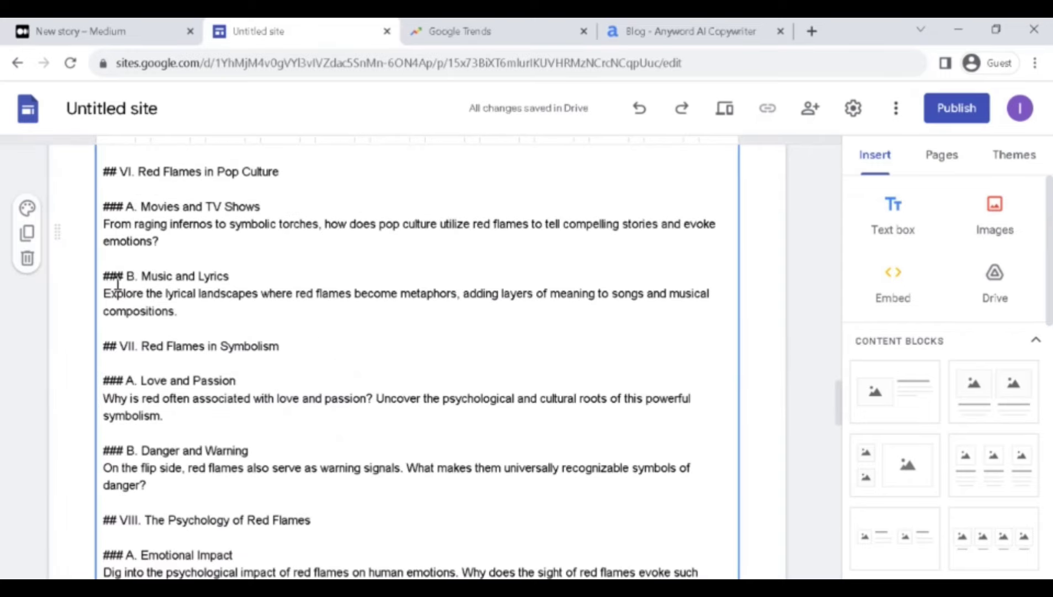
Put the Music and Lyrics section into its own new text box.
drag(117, 279, 501, 506)
click(502, 506)
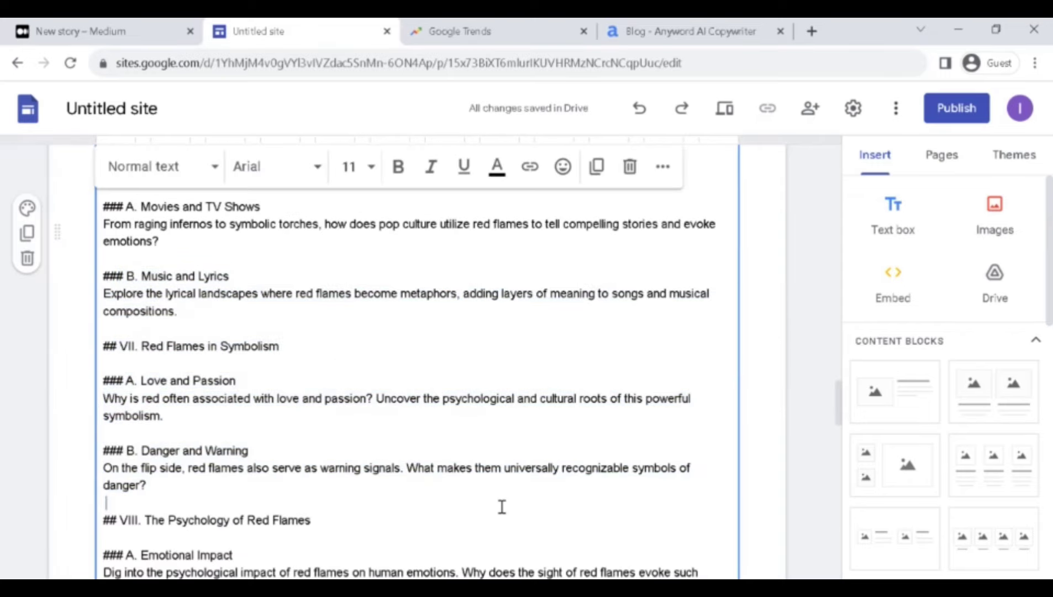
scroll(407, 357, down, 10)
click(406, 381)
text(# B. Music and Lyrics Explore the lyrical landscapes where red flames become metaphors, adding layers of meaning to songs and musical compositions.  ## VII. Red Flames in Symbolism  ### A. Love and Passion Why is red often associated with love and passion? Uncover the psychological and cultural roots of this powerful symbolism.  ### B. Danger and Warning On the flip side, red flames also serve as warning signals. What makes them universally recognizable symbols of danger?)
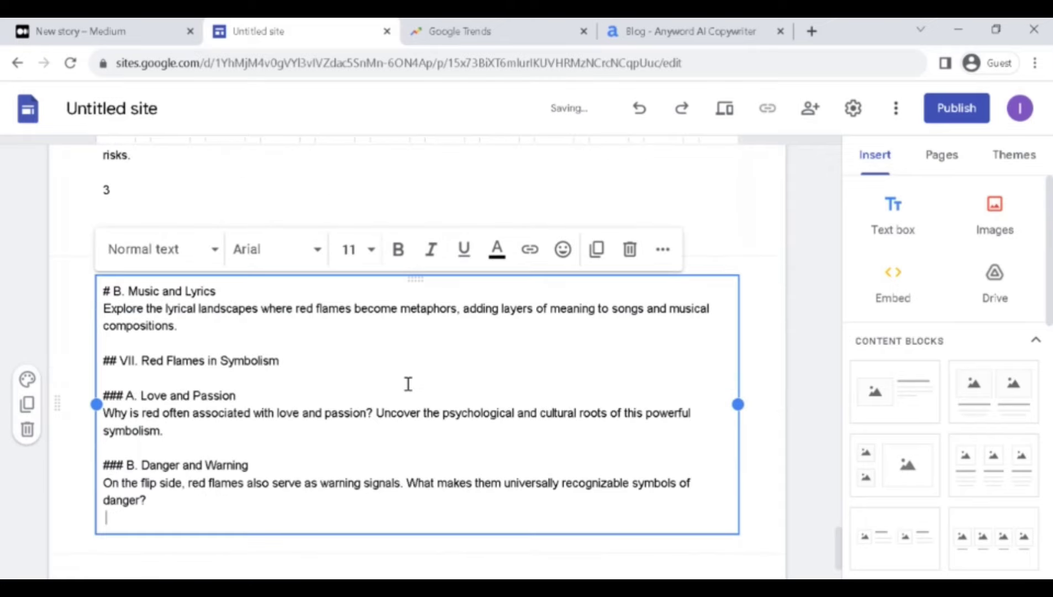
scroll(411, 461, down, 3)
click(774, 273)
Copy the Social Media Trends and Virtual Environments passages into a separate text box.
click(869, 236)
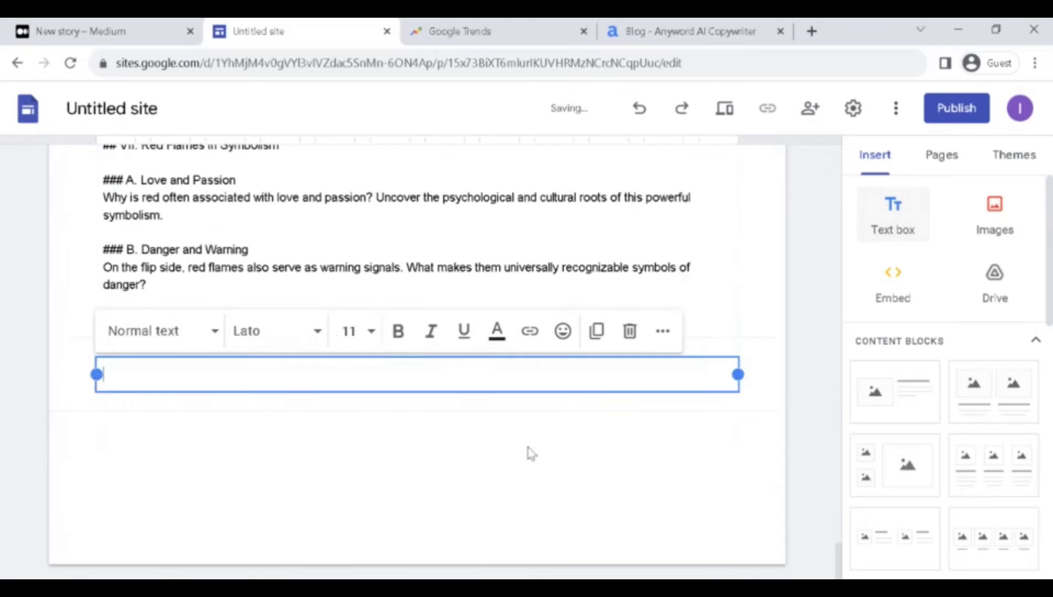
key(ctrl+v)
click(221, 271)
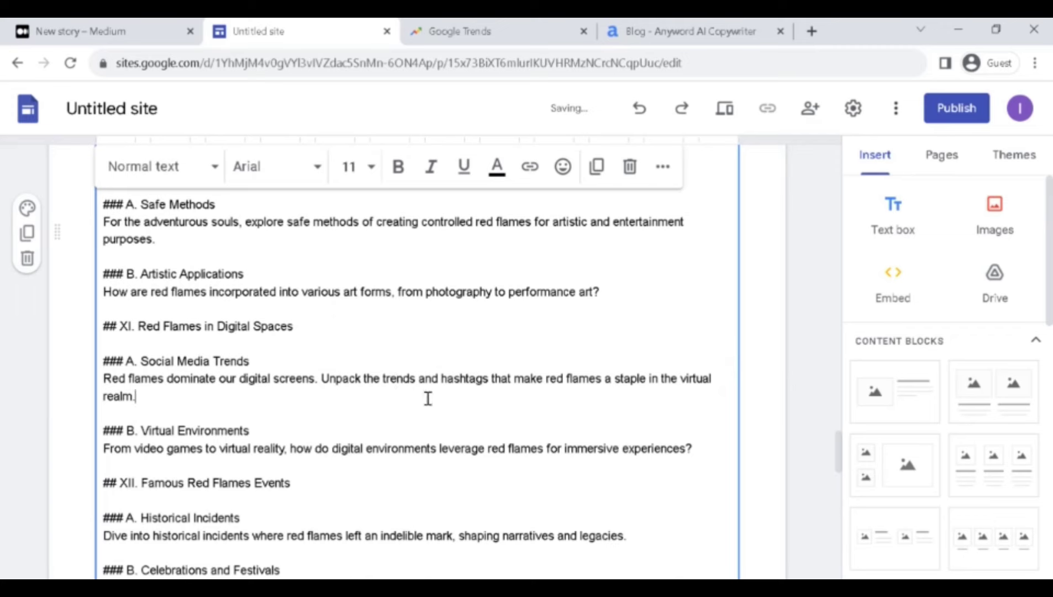
drag(103, 362, 458, 443)
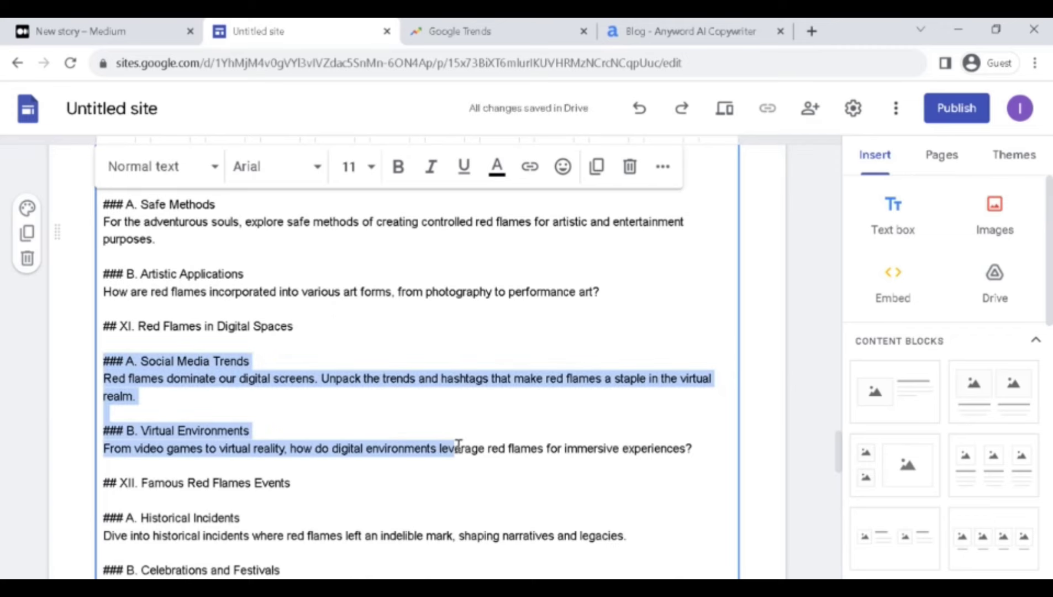
key(ctrl+c)
key(ctrl+z)
click(357, 383)
key(ctrl+v)
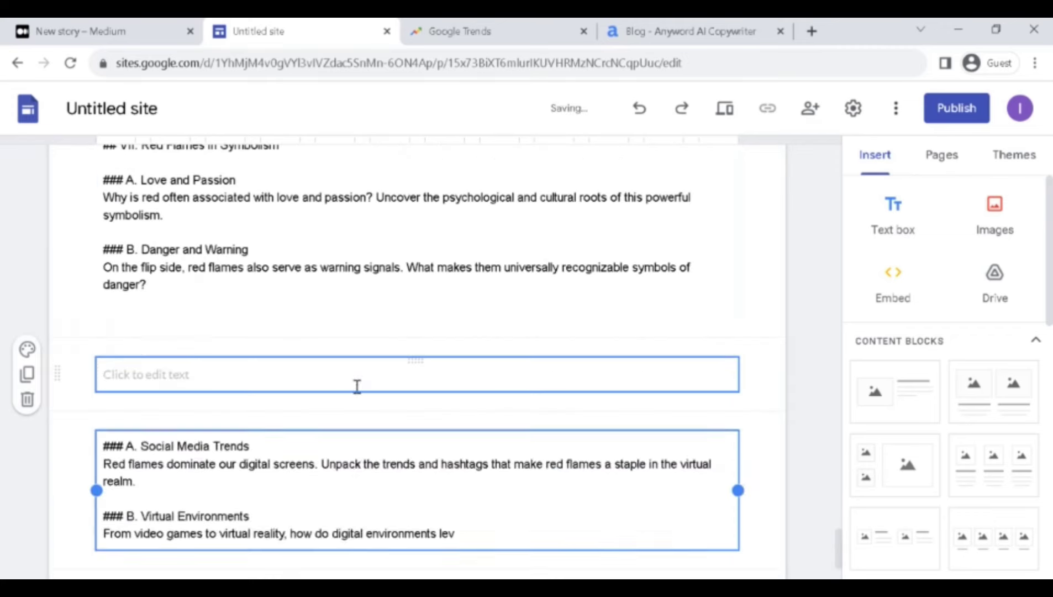
scroll(357, 386, down, 3)
click(376, 463)
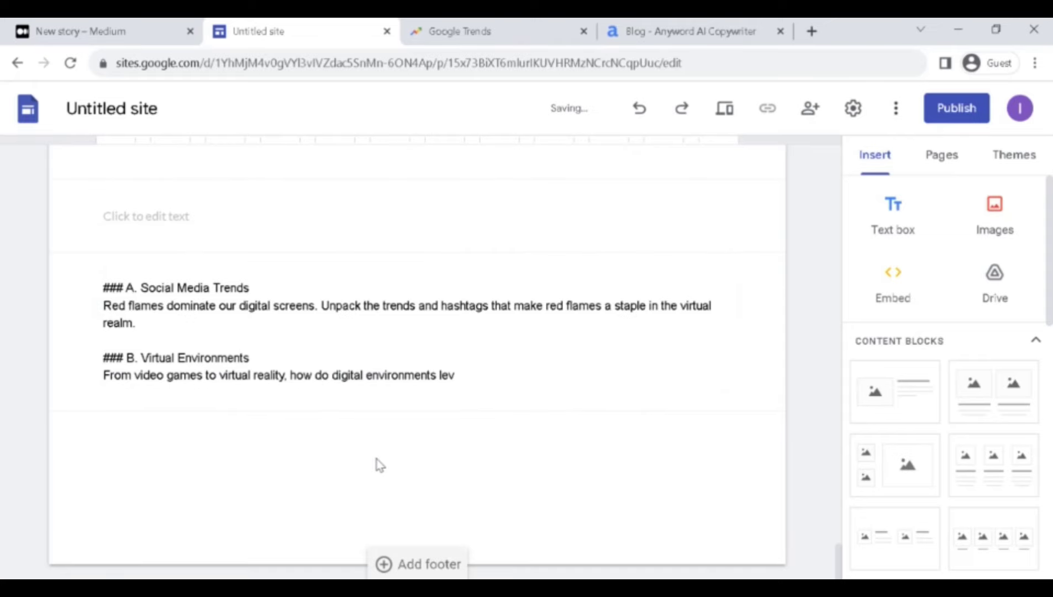
Delete the leftover empty text box.
click(376, 227)
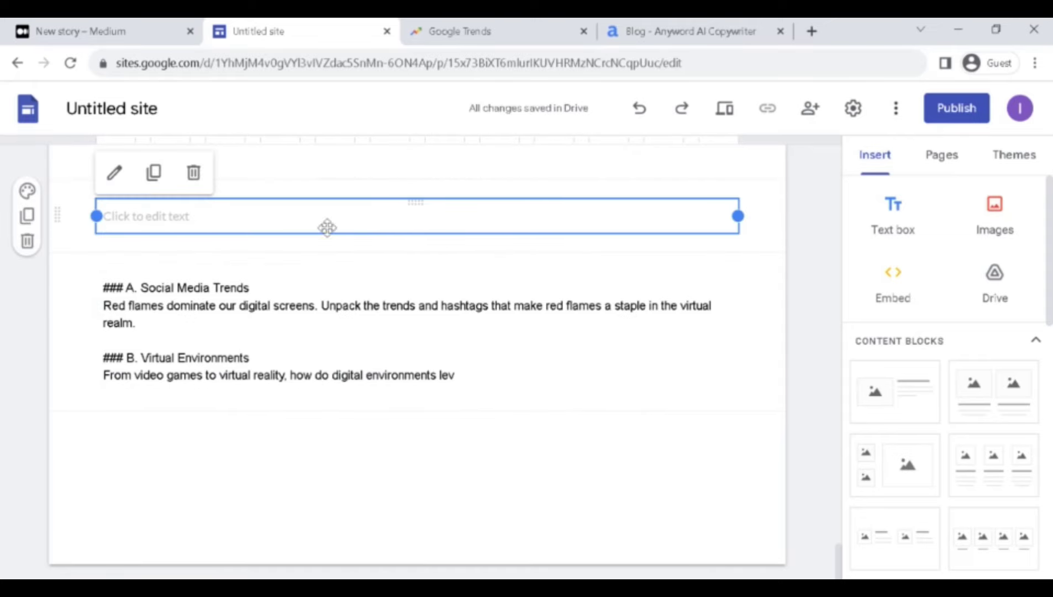
click(193, 172)
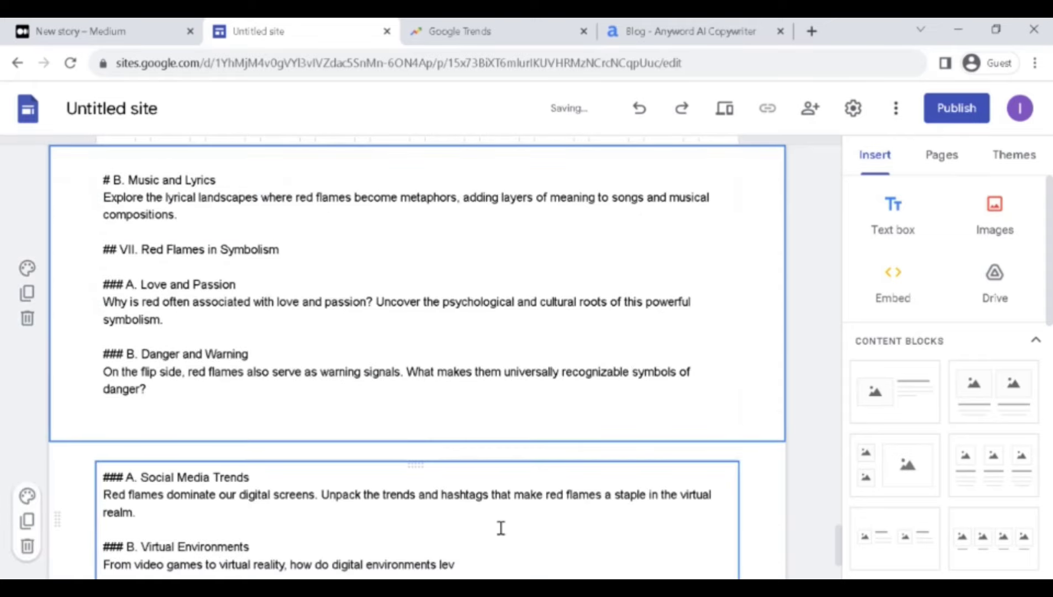
scroll(497, 350, up, 10)
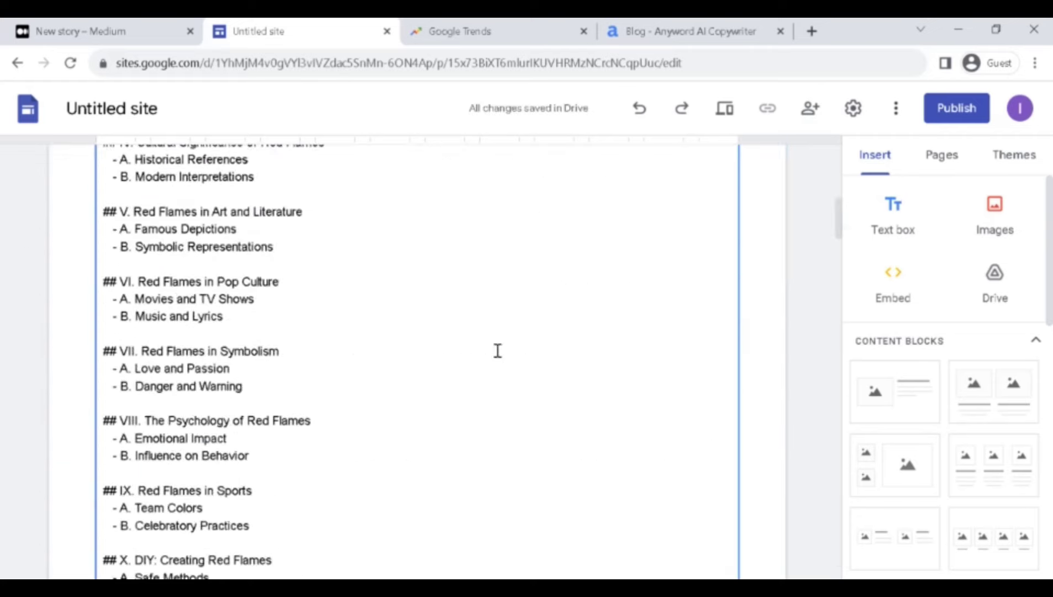
scroll(497, 351, up, 10)
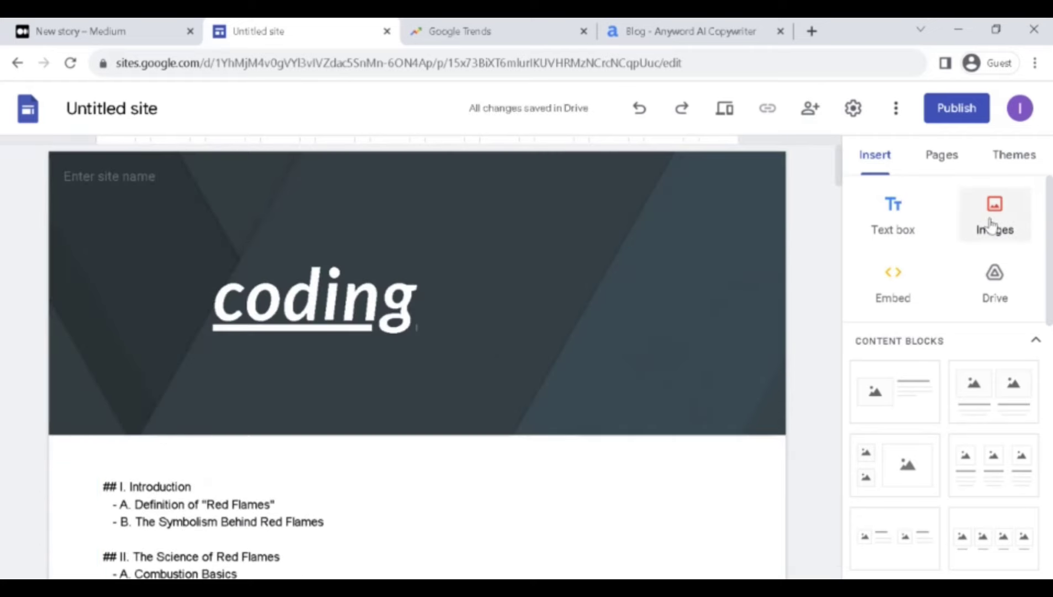
click(964, 161)
click(1025, 157)
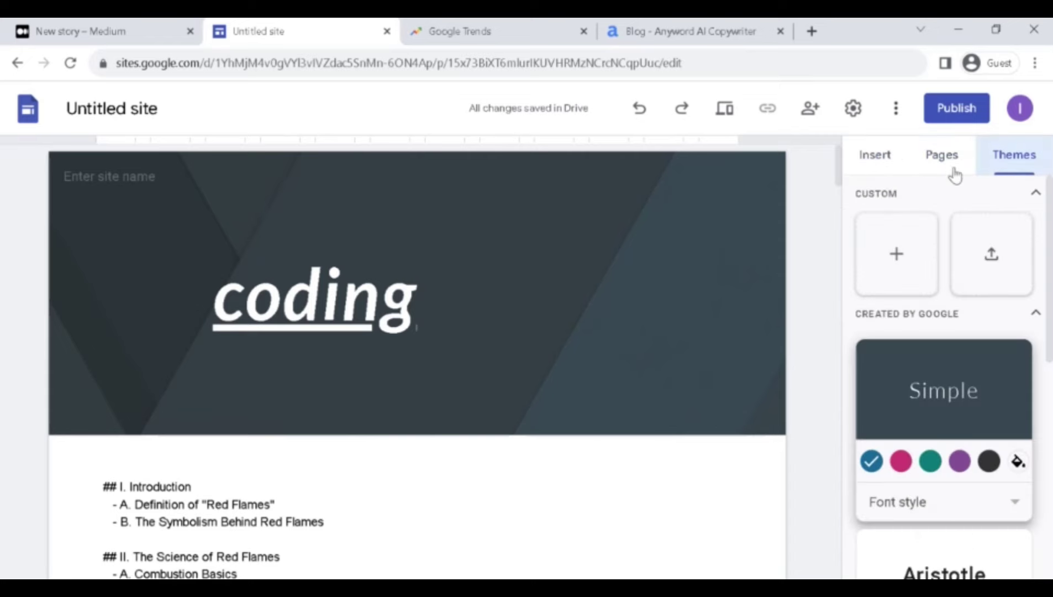
click(930, 461)
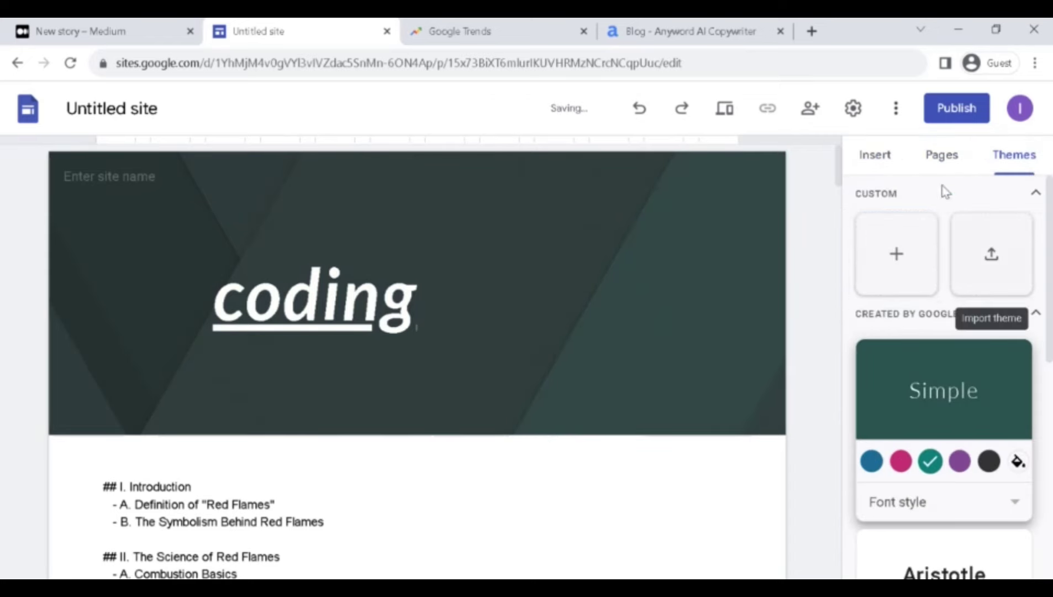
scroll(372, 455, down, 14)
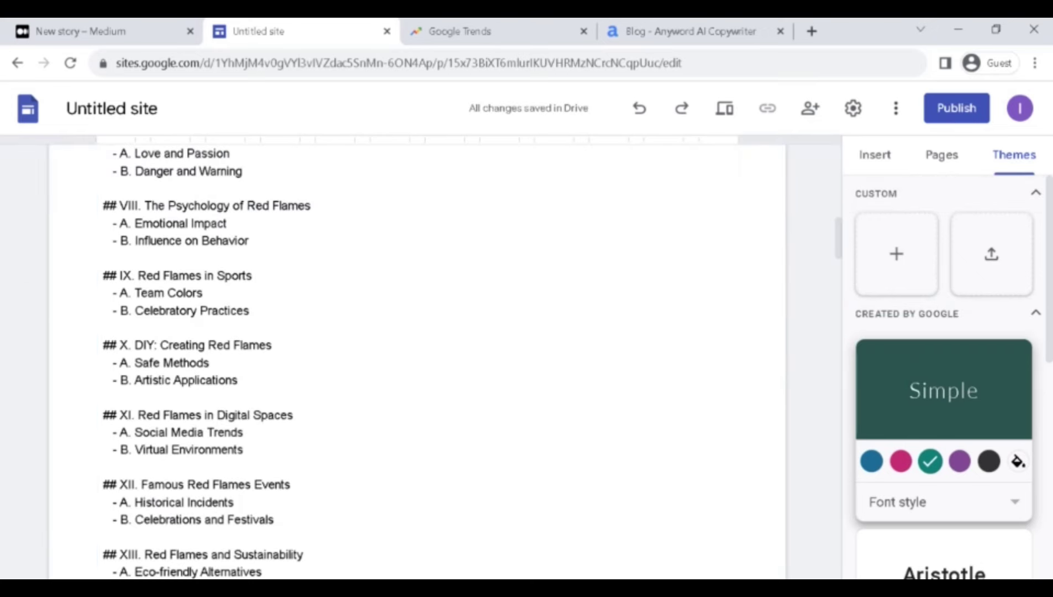
key(ctrl+shift+Tab)
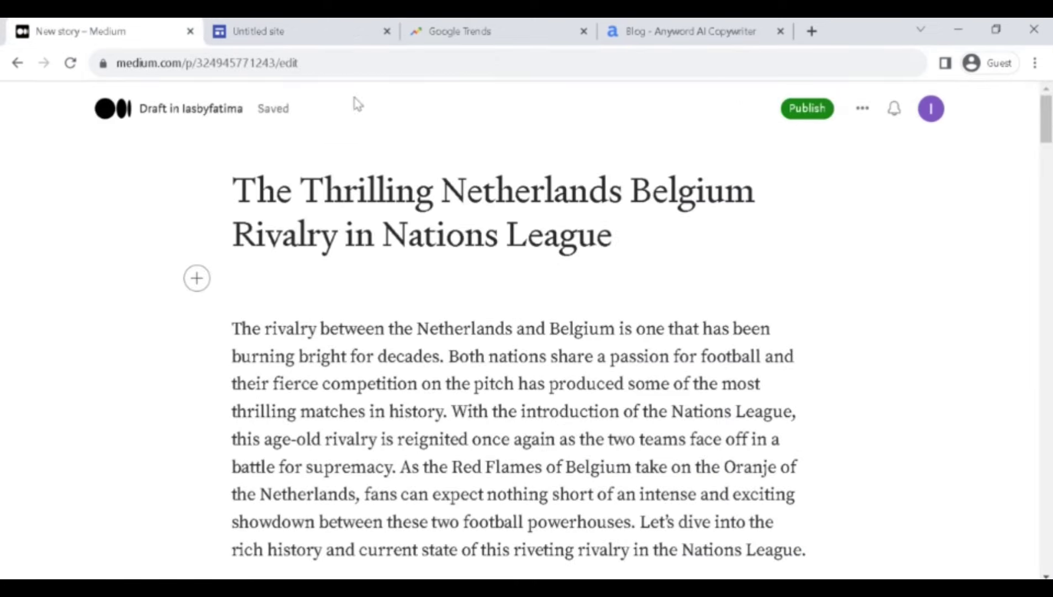
click(287, 32)
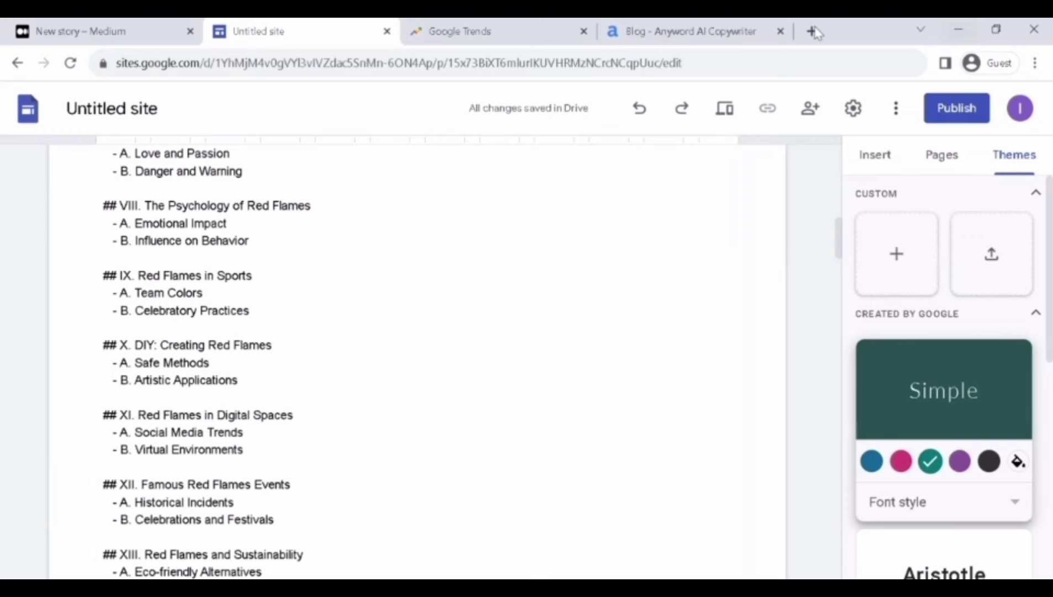
Search the web for 'cpa lead' in a new tab.
click(811, 31)
text(cpa )
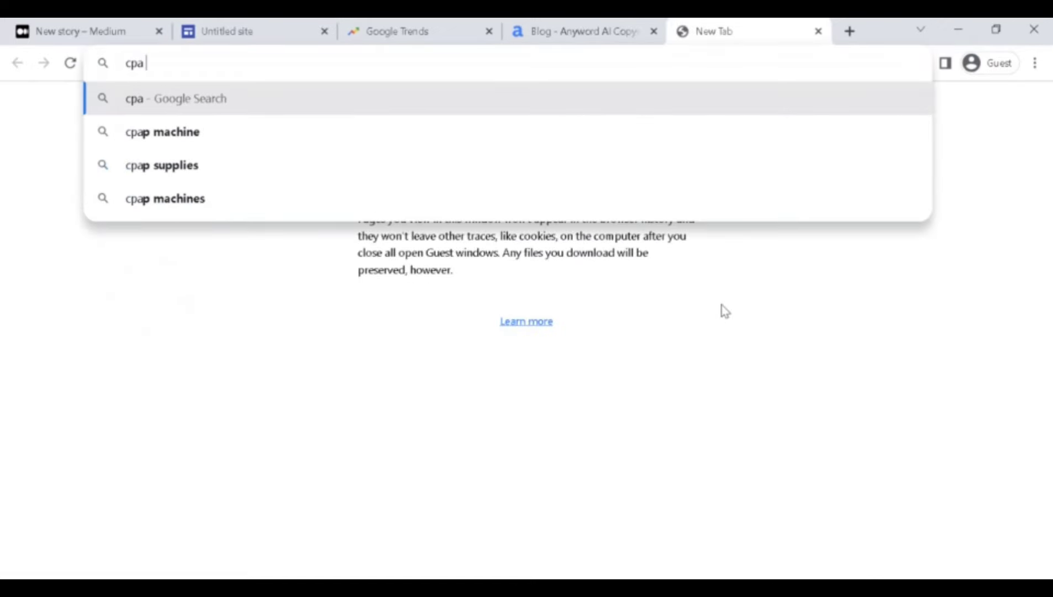
text(lead)
key(Return)
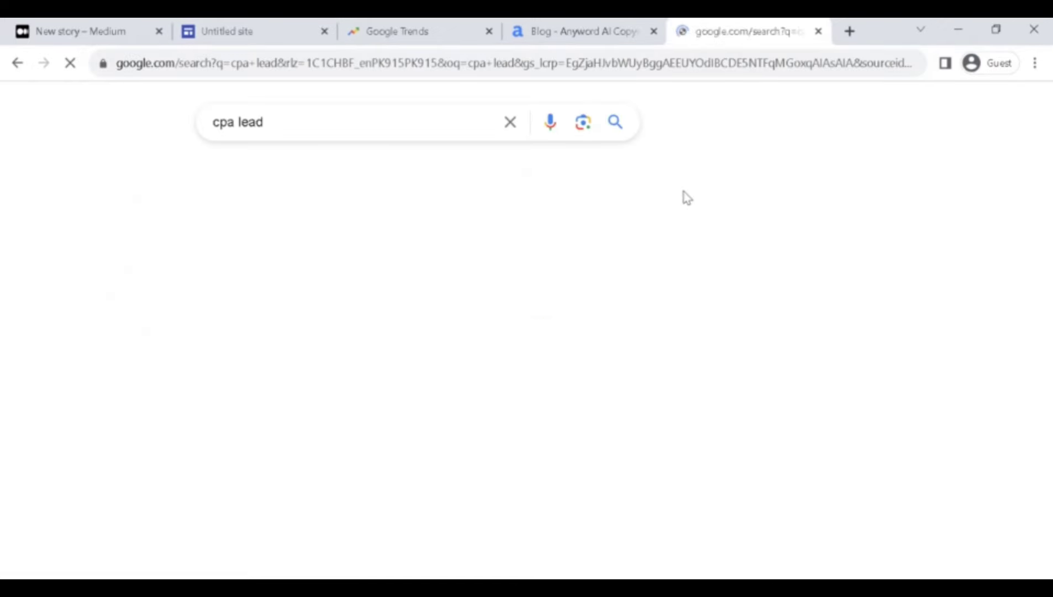
Close the Anyword blog and Google Trends tabs.
click(649, 39)
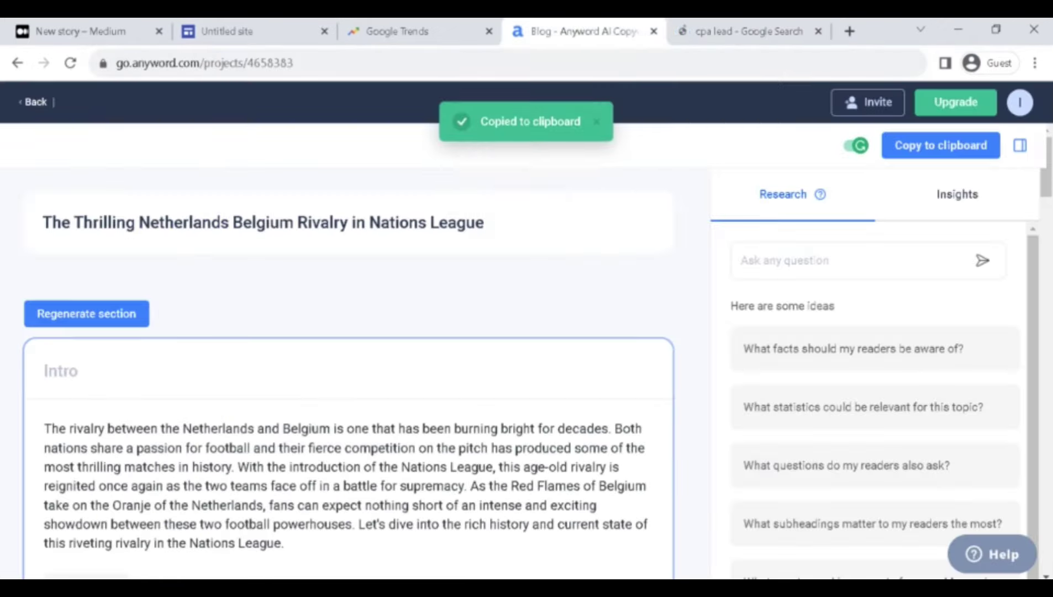
click(653, 32)
click(478, 30)
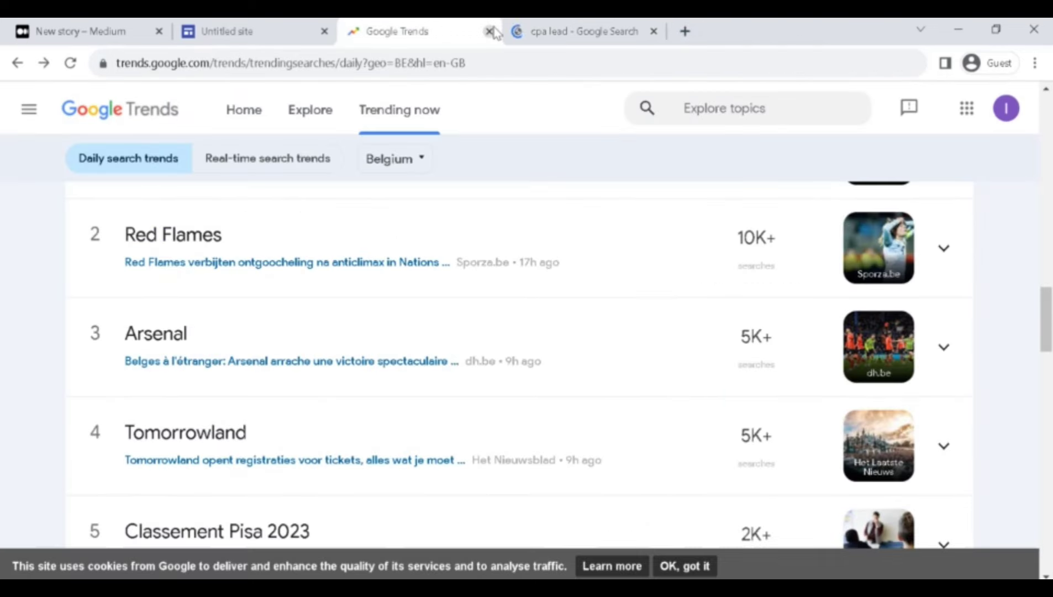
click(491, 31)
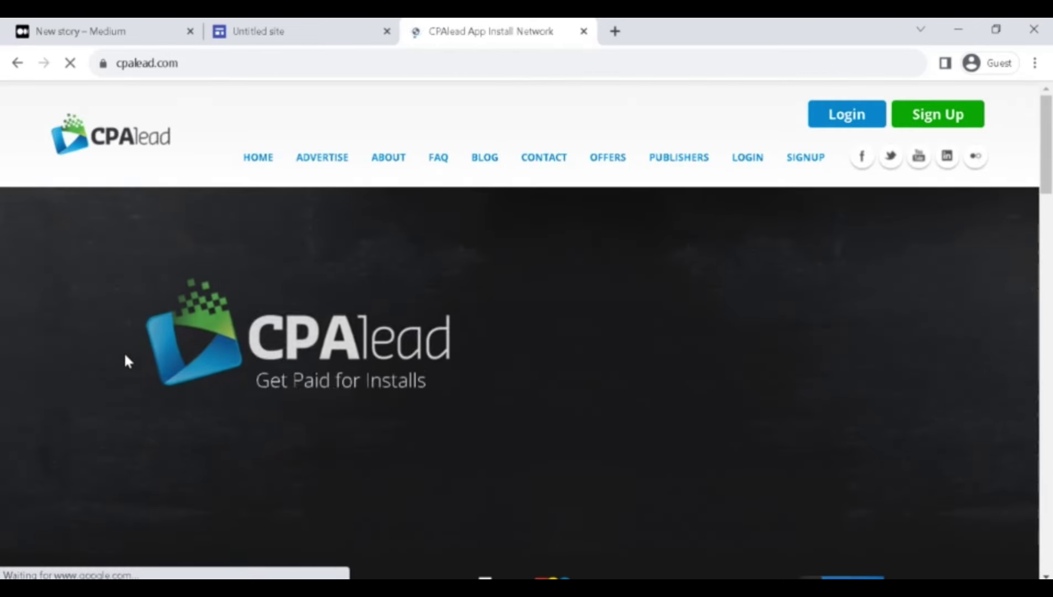
Open CPAlead's publisher sign-up and enter the first and last name.
click(959, 117)
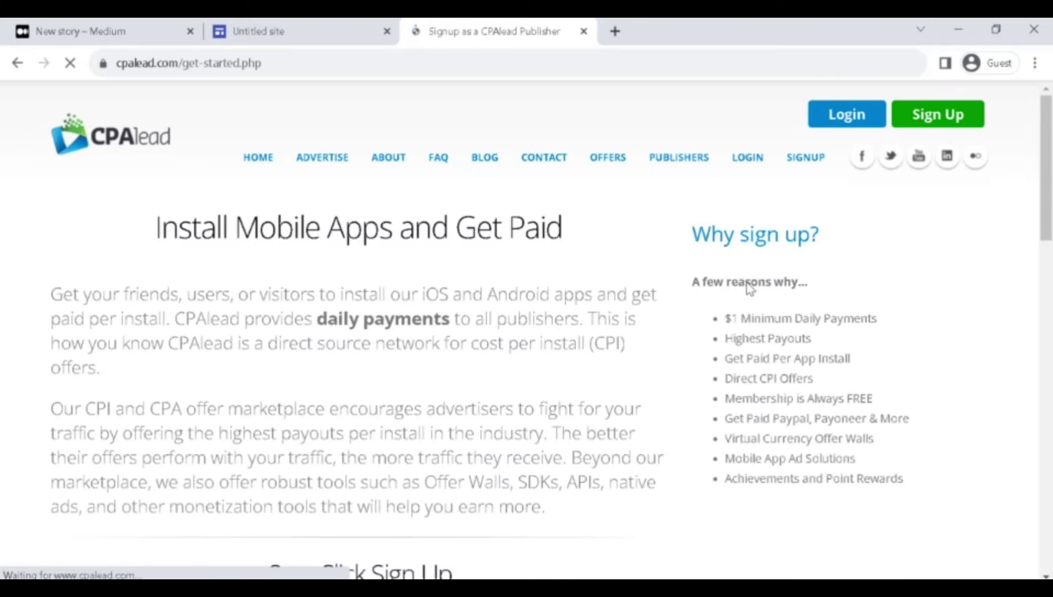
scroll(498, 180, down, 4)
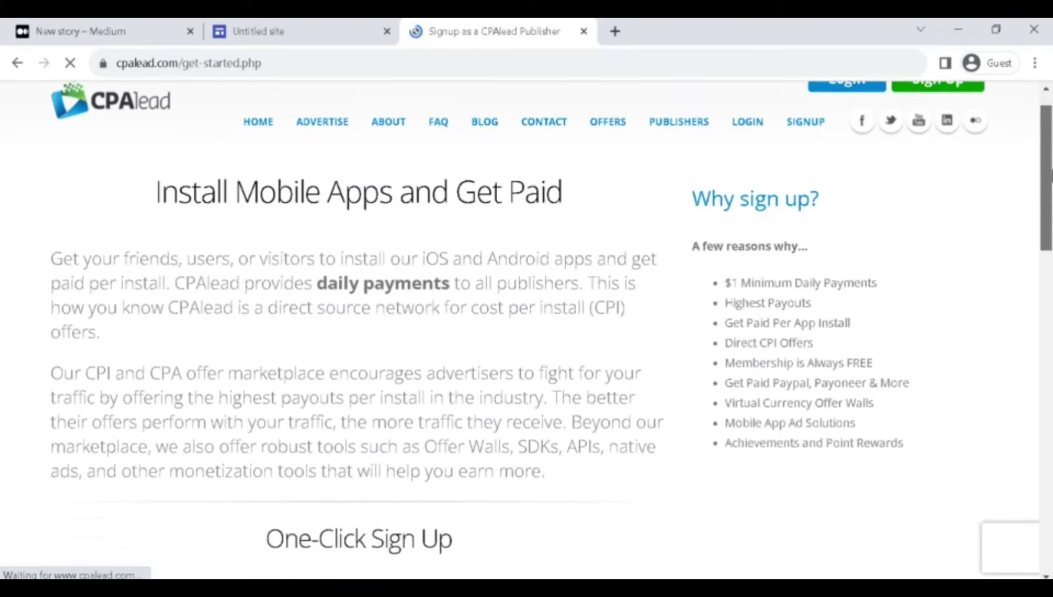
scroll(525, 331, down, 8)
scroll(525, 332, up, 3)
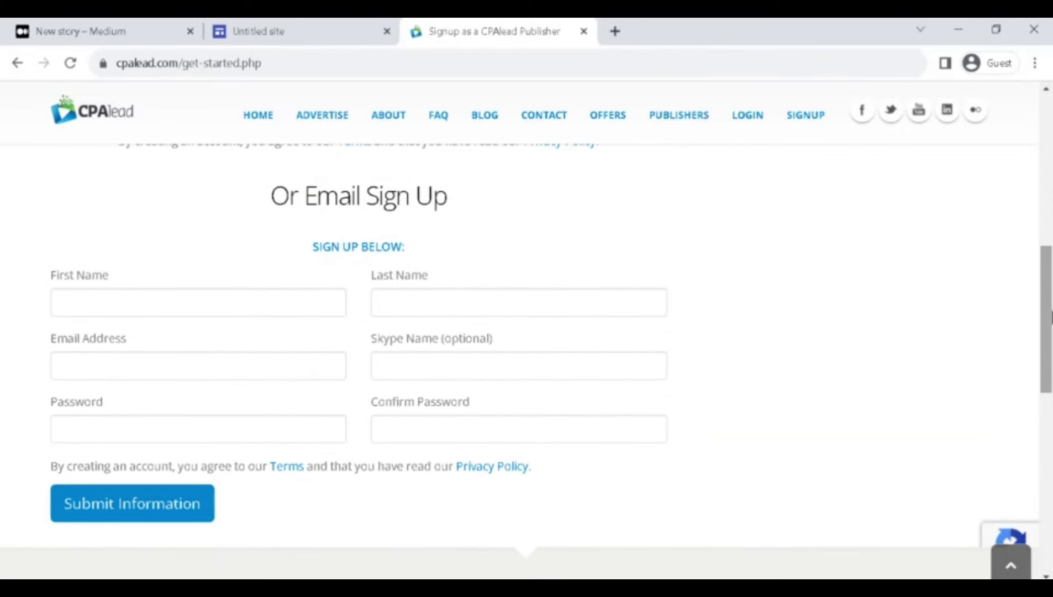
click(174, 311)
click(404, 308)
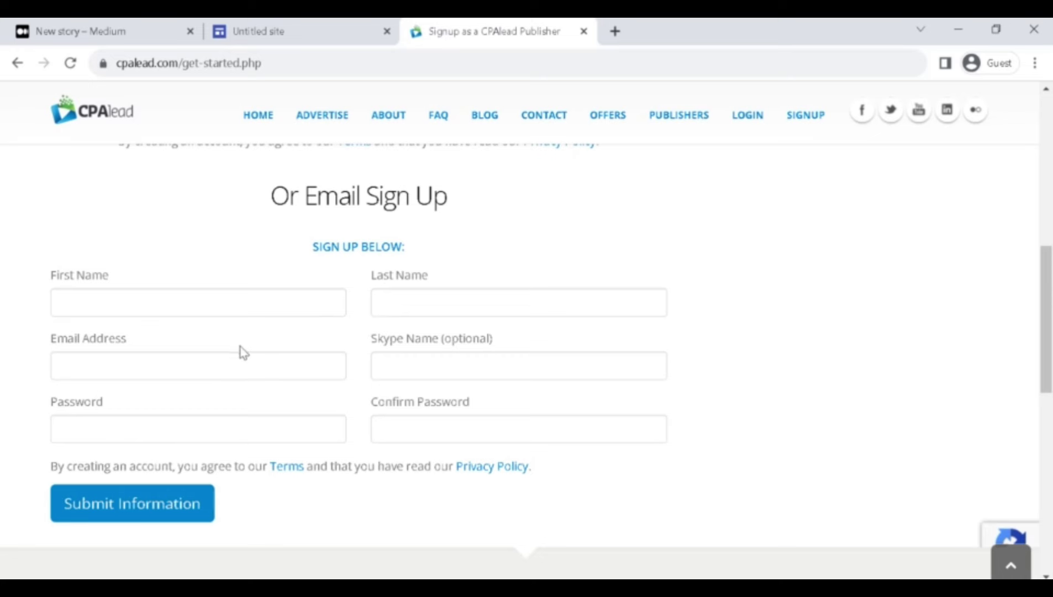
click(511, 359)
click(228, 314)
click(520, 298)
text(byfatima)
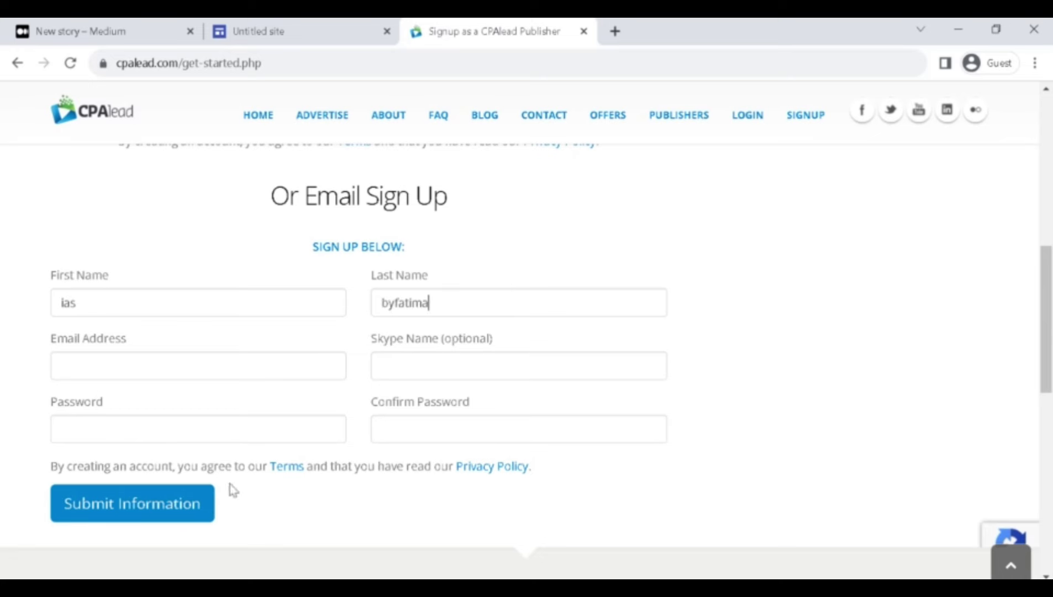
Enter the email address, set and confirm the password, and submit the sign-up form.
click(235, 357)
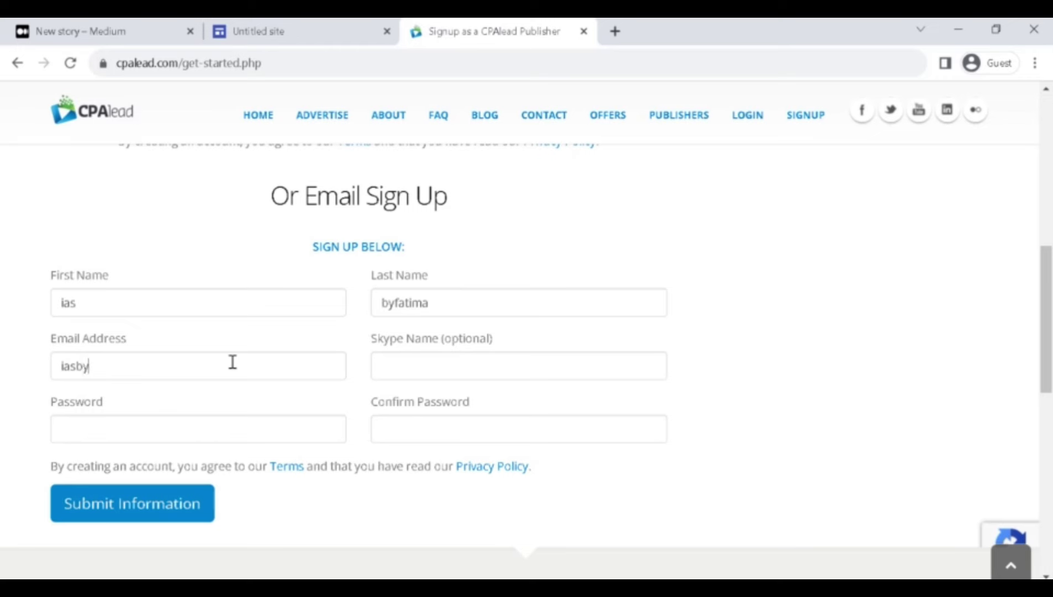
click(227, 431)
text(•••••••••••••)
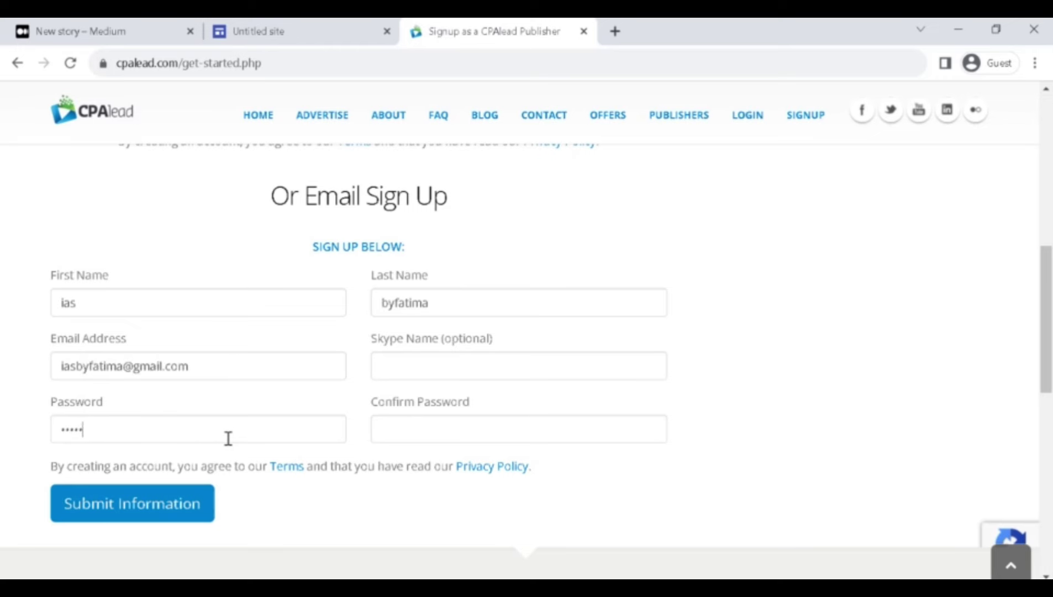
click(404, 430)
text(••••••••••••)
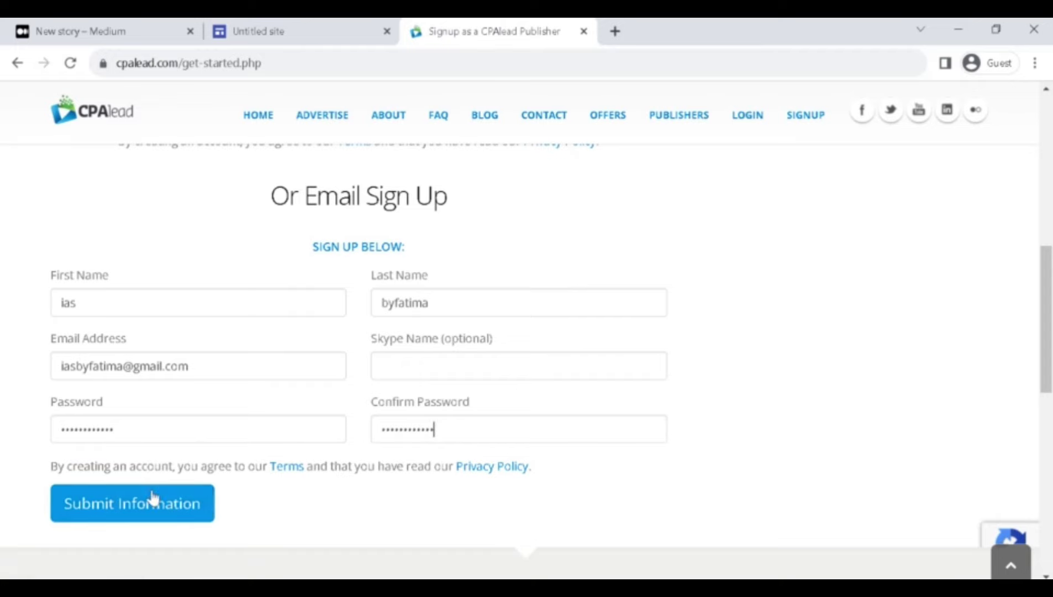
click(153, 498)
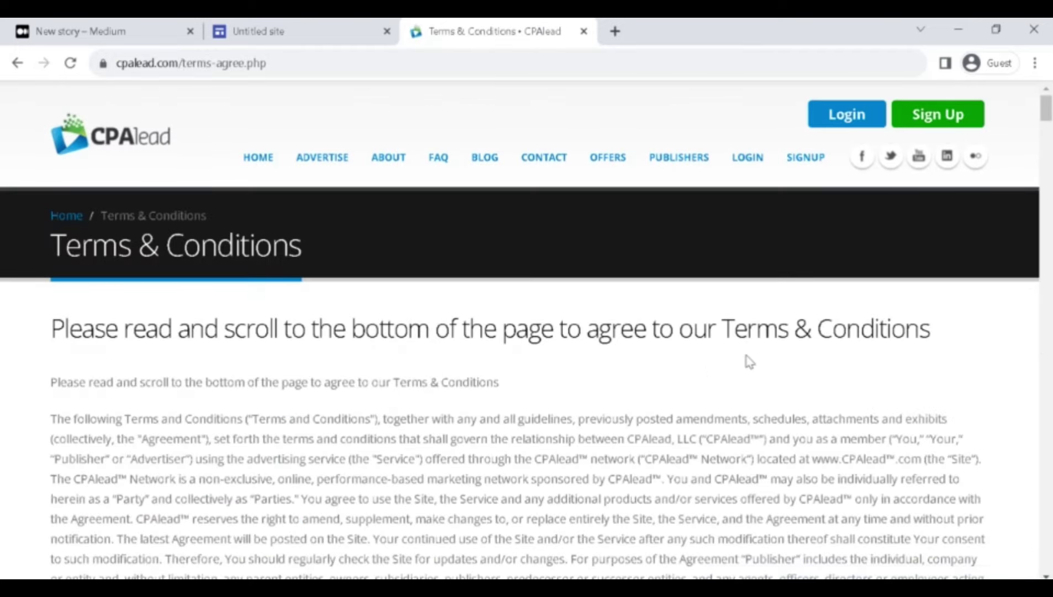
Agree to the Publisher Terms and Conditions and open the new $0.00-earnings publisher dashboard.
scroll(660, 357, down, 20)
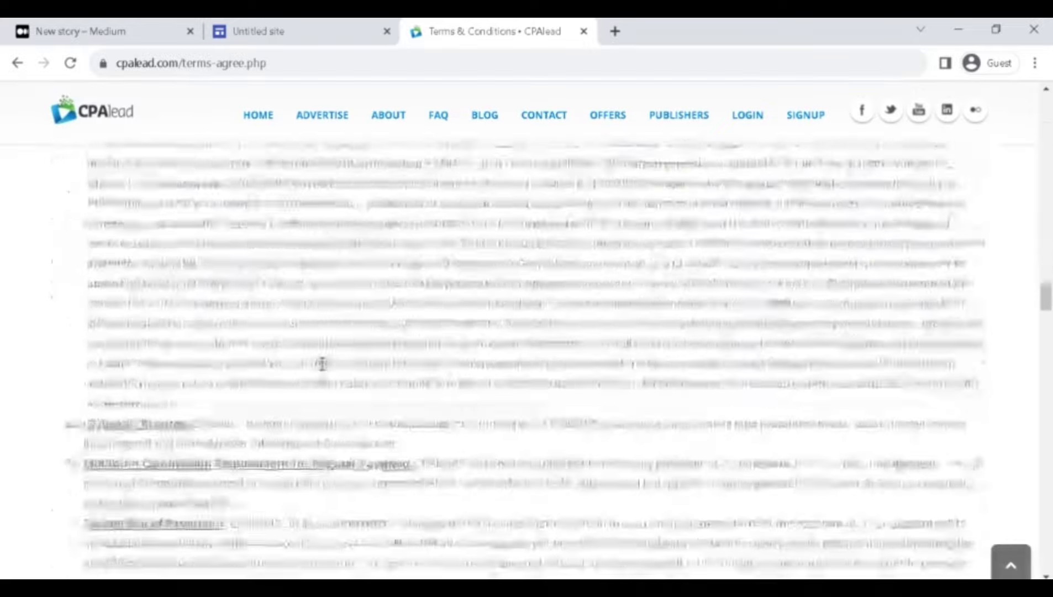
scroll(323, 364, down, 20)
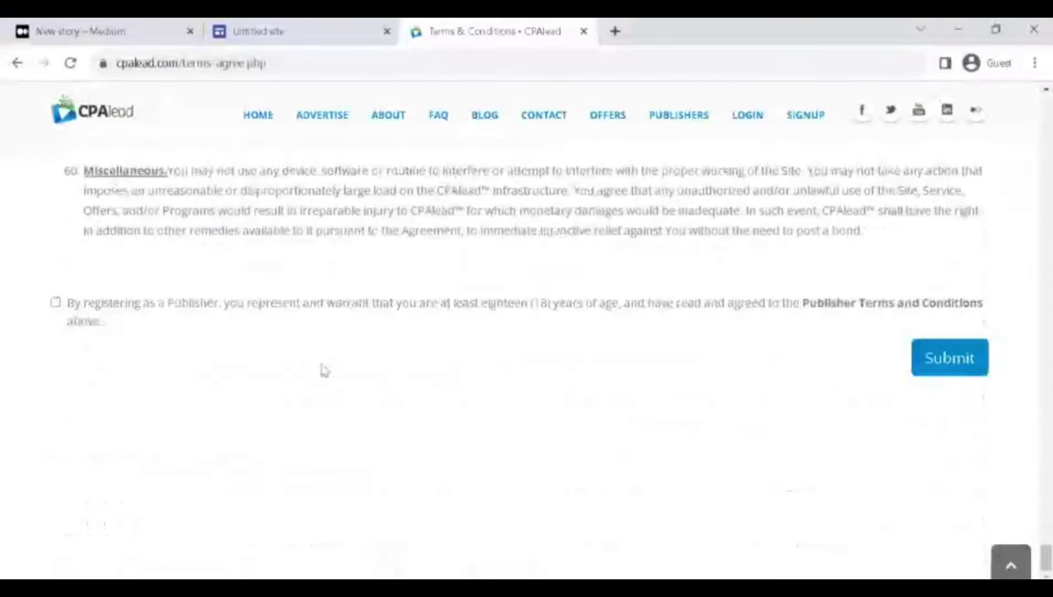
click(55, 302)
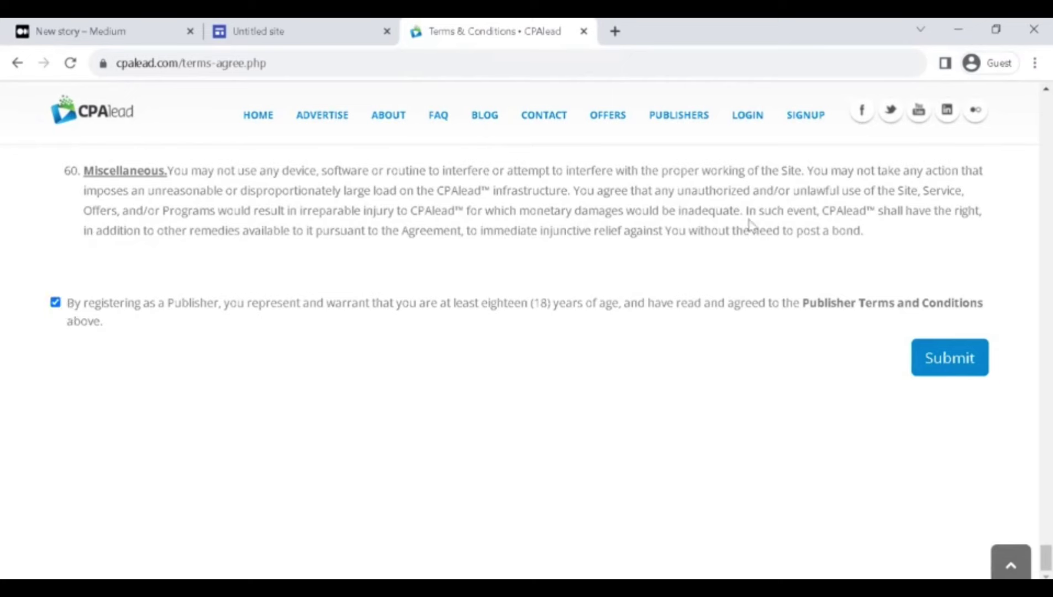
click(935, 374)
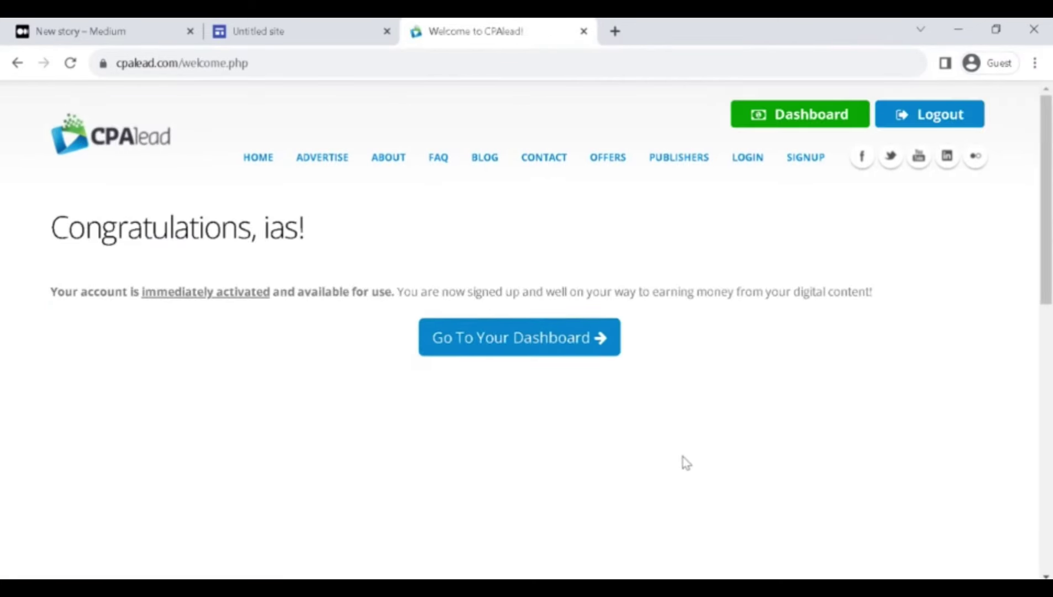
click(602, 351)
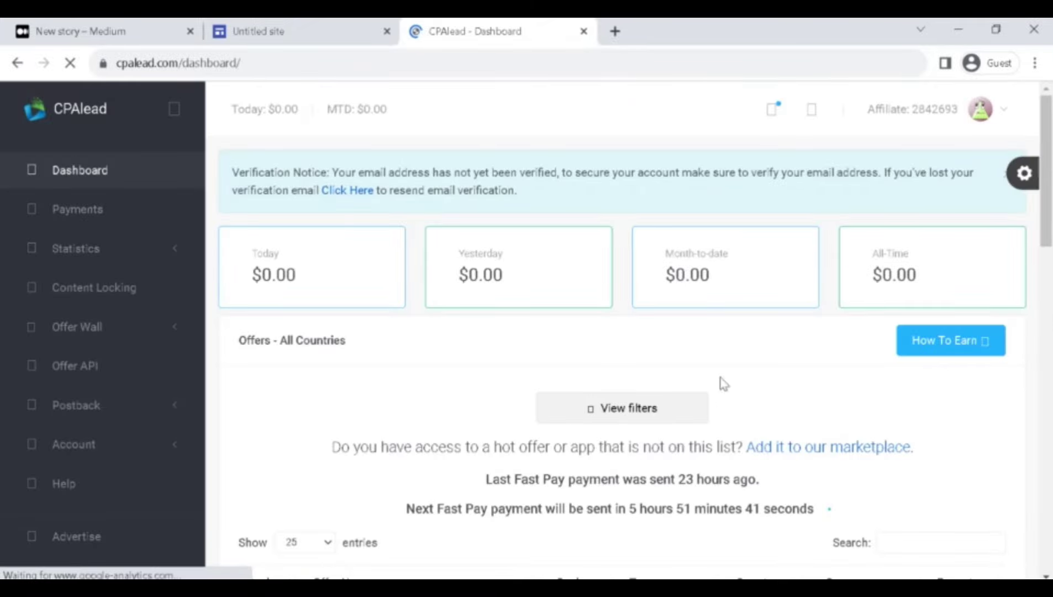
Scroll the CPAlead dashboard to the offers table, checking Fast Pay offers such as Holiday Rewards $1500 Card at $1.43.
drag(1051, 149, 1051, 273)
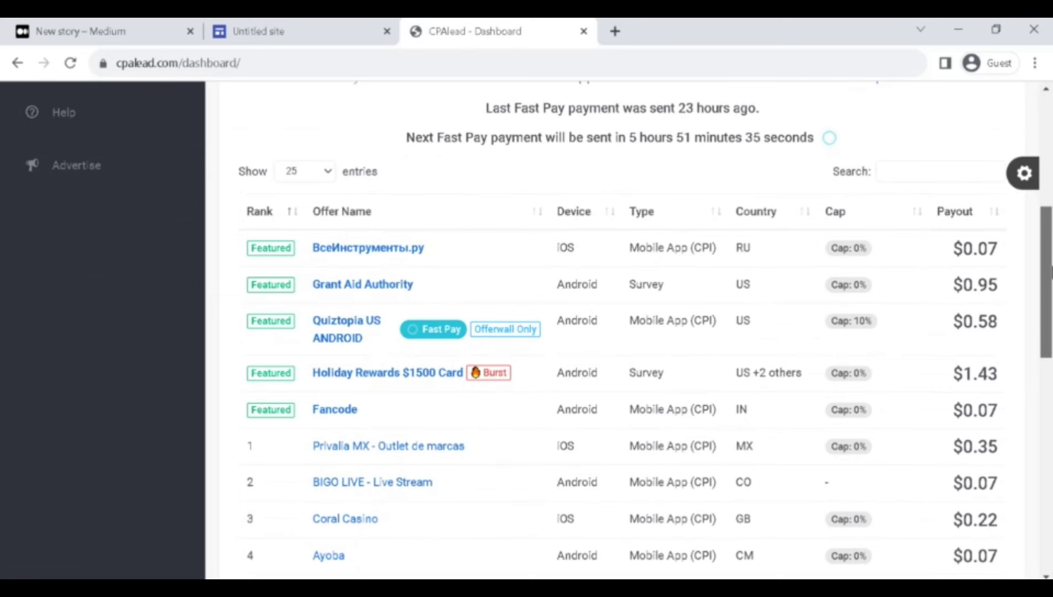
drag(1052, 272, 1052, 338)
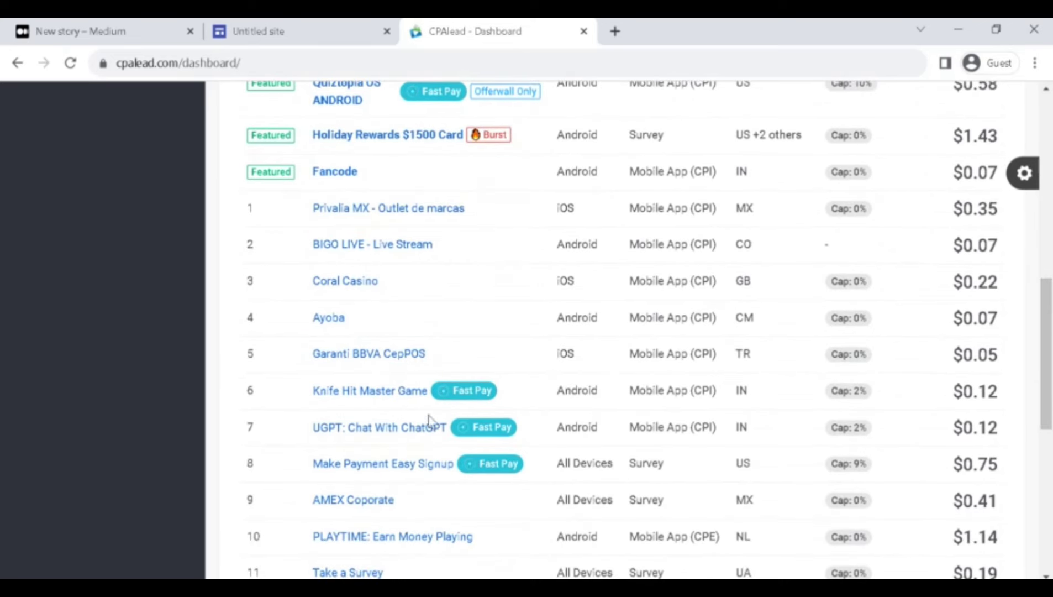
mouse_move(445, 392)
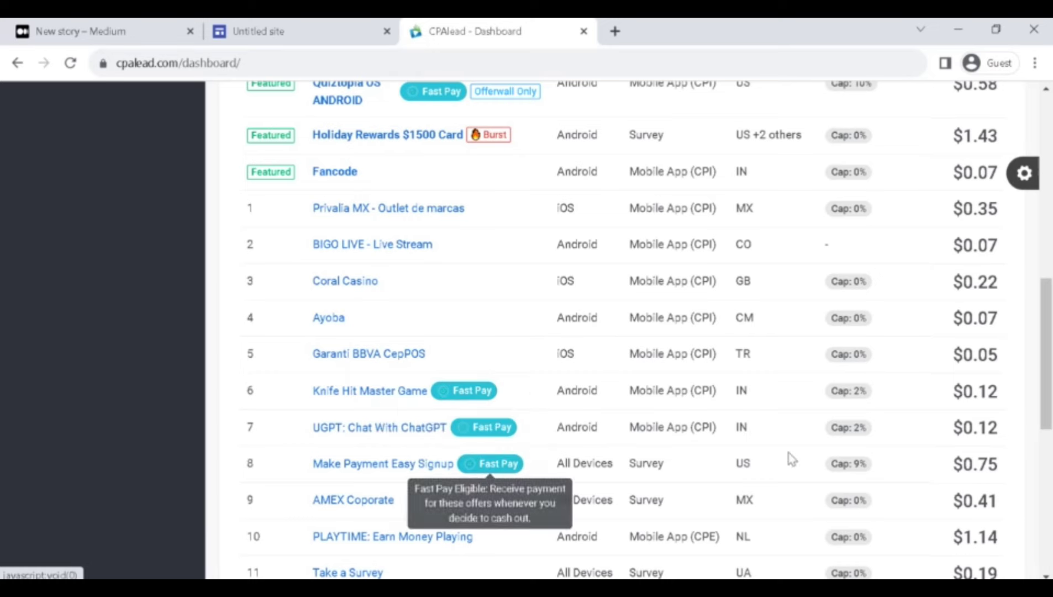
scroll(1047, 376, up, 2)
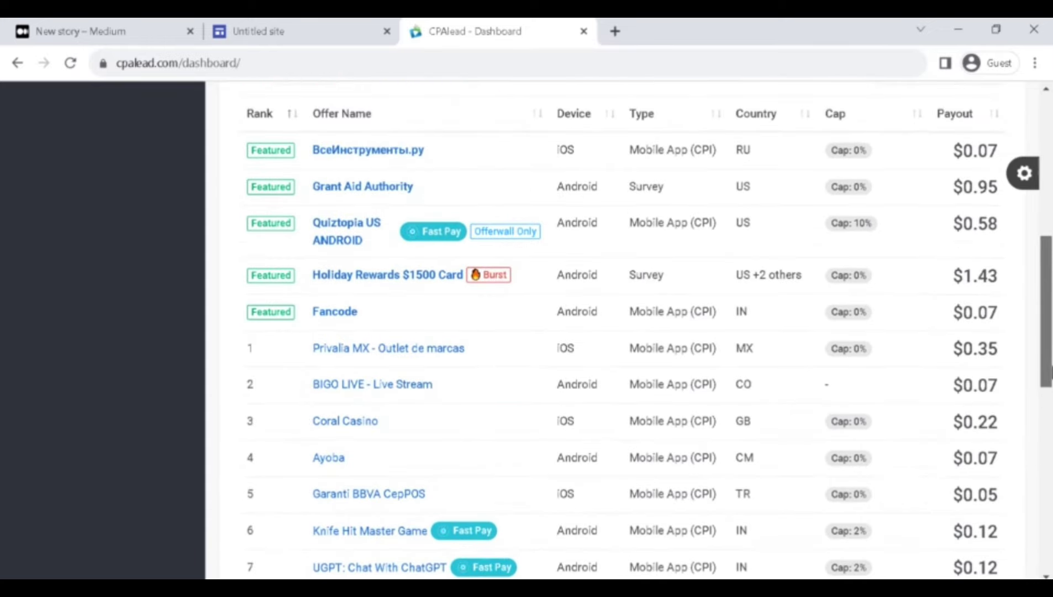
scroll(608, 331, up, 1)
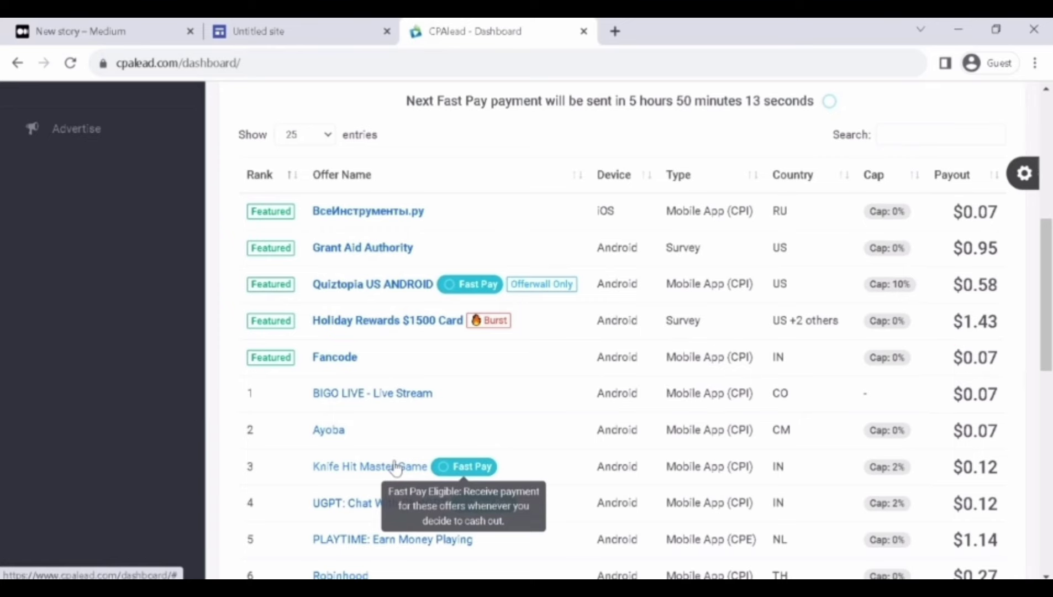
Copy the Knife Hit Master Game offer's affiliate link in CPAlead.
click(392, 465)
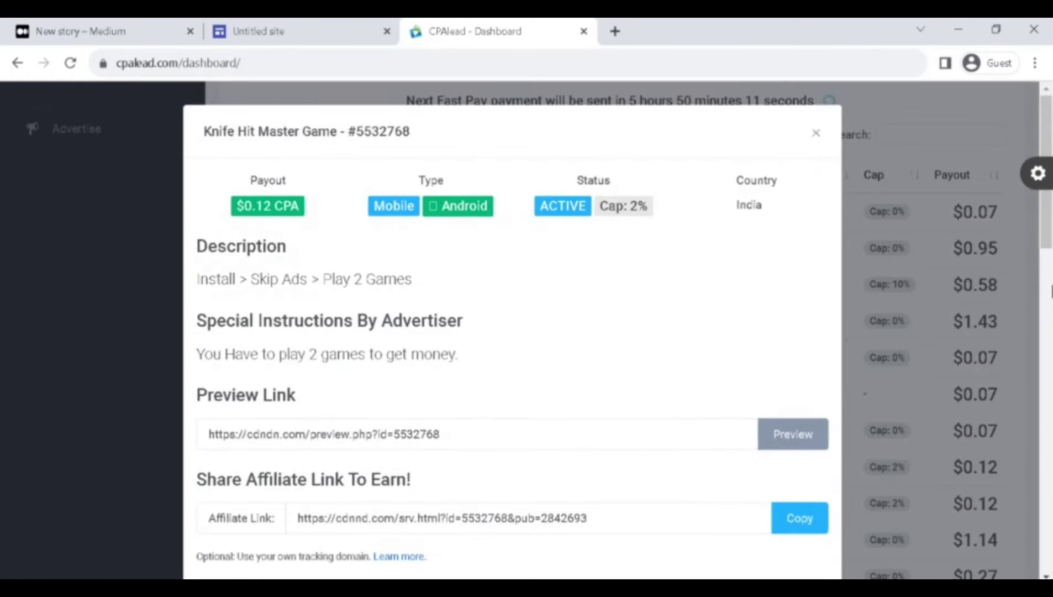
scroll(512, 332, down, 1)
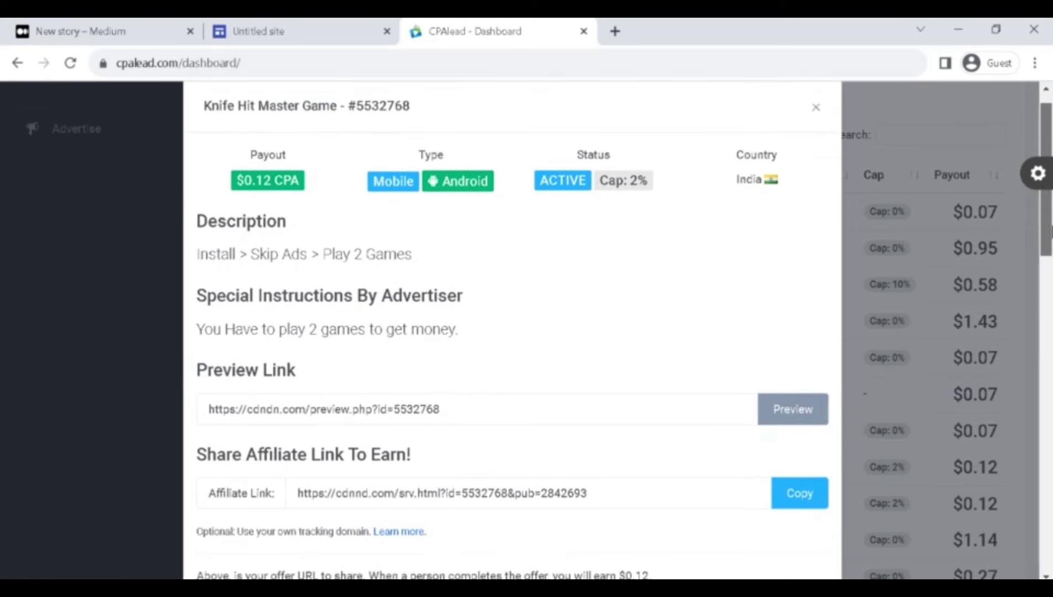
scroll(449, 218, down, 1)
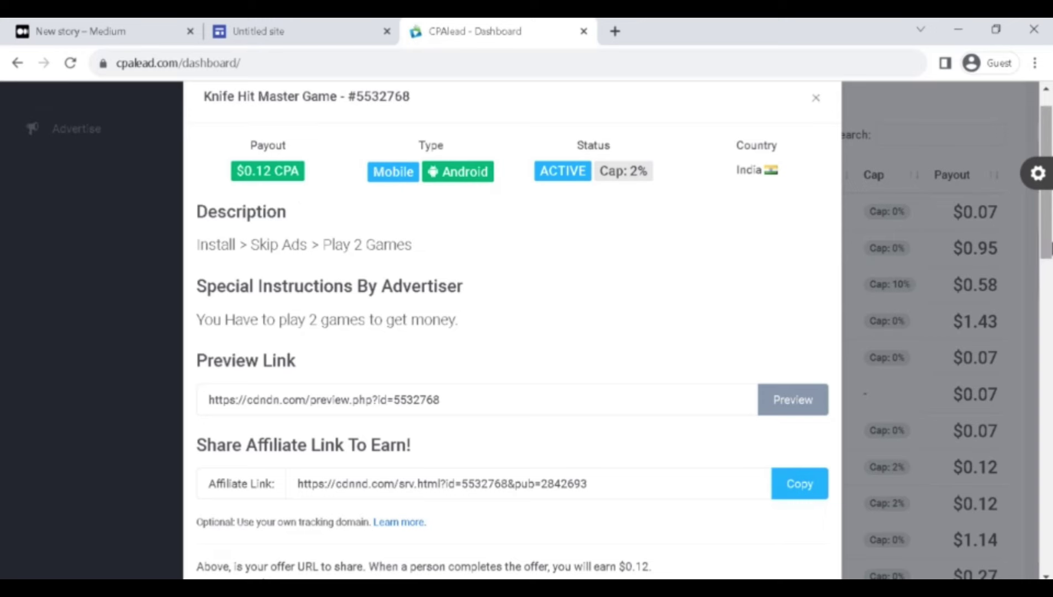
drag(1051, 248, 1051, 367)
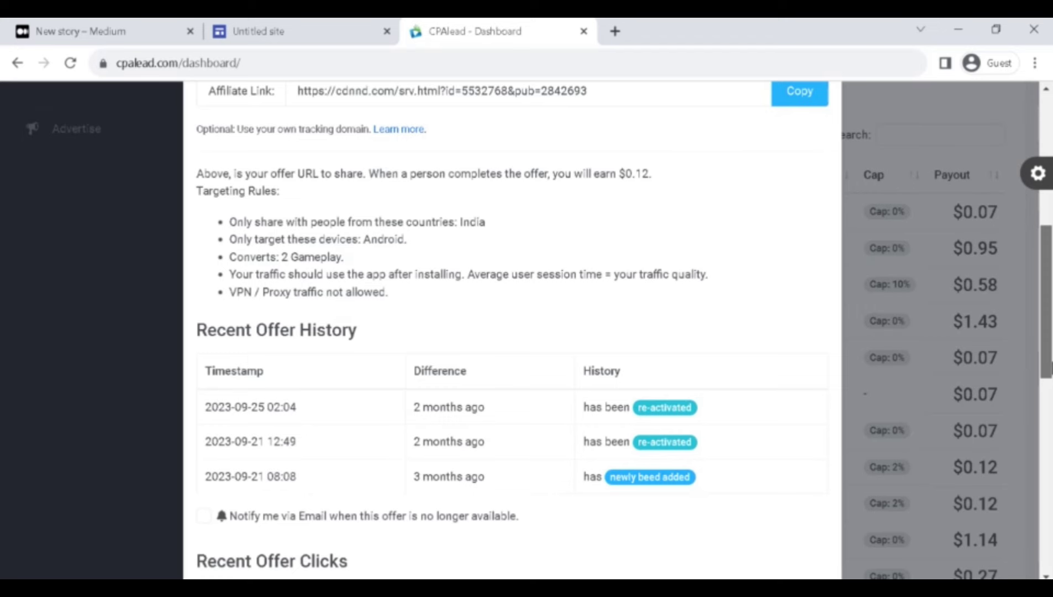
scroll(580, 275, up, 5)
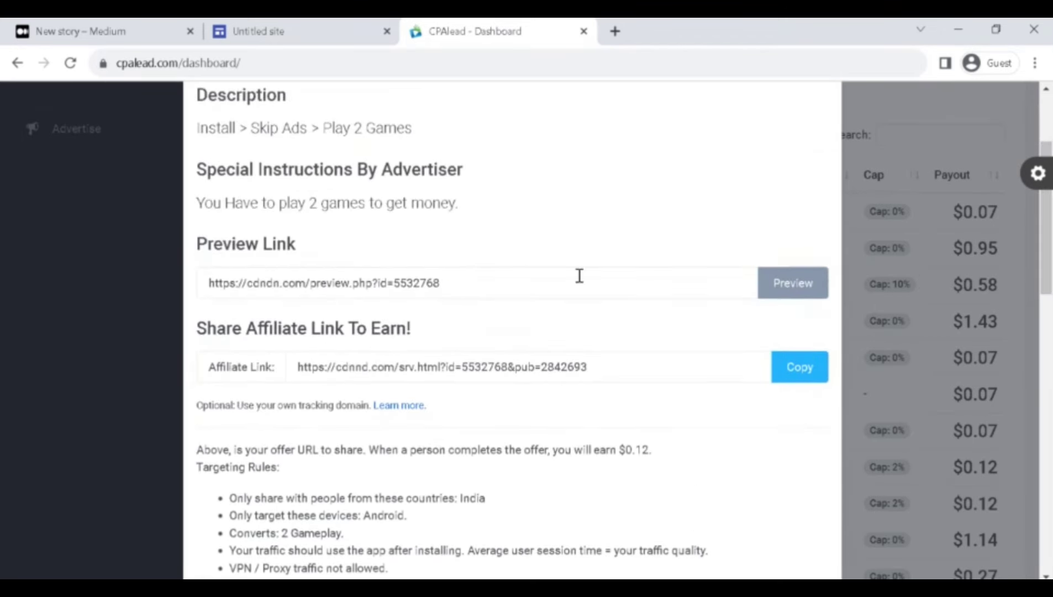
click(798, 369)
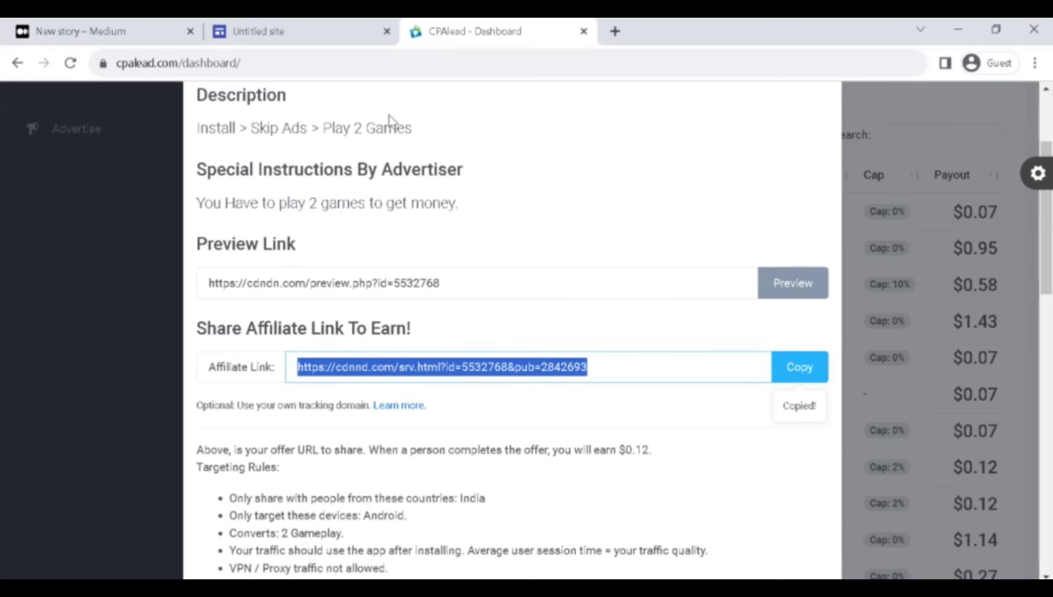
Glance at the Google Sites editor, then return and close the offer details.
click(352, 31)
scroll(315, 266, up, 15)
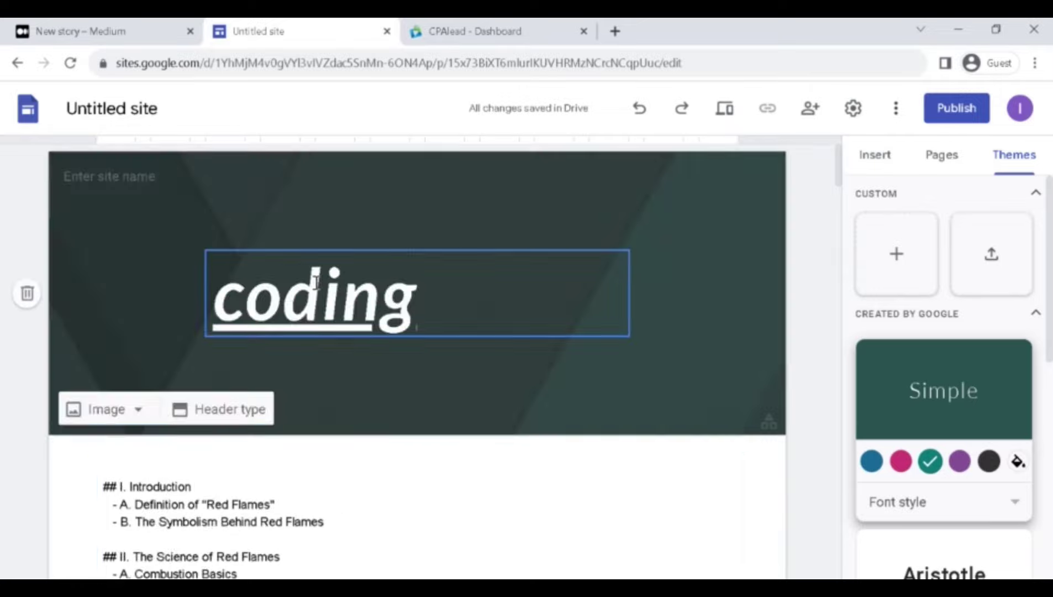
scroll(315, 281, down, 20)
scroll(315, 282, down, 20)
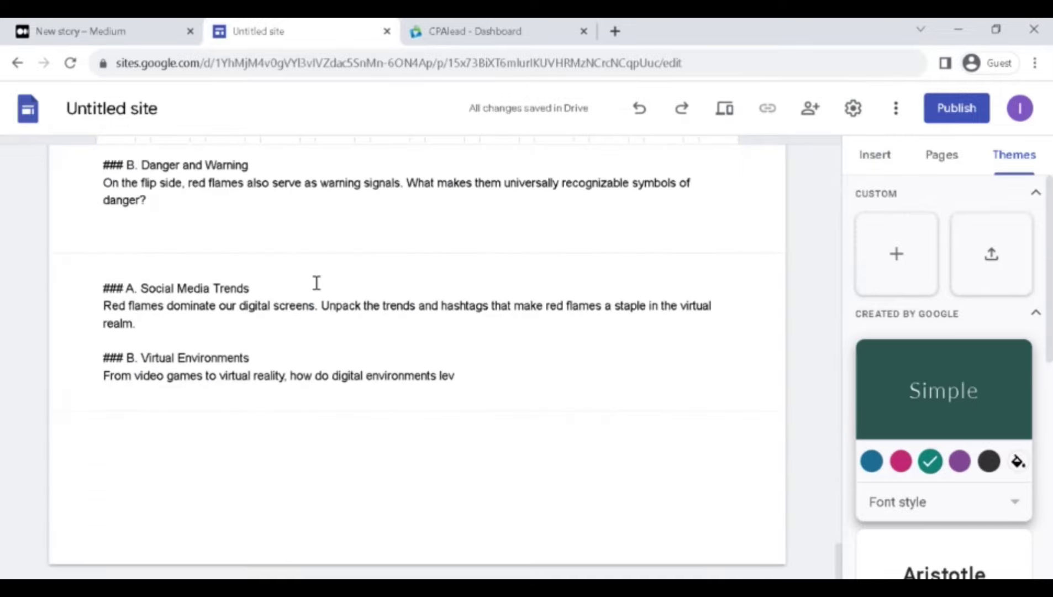
scroll(310, 279, up, 8)
key(ctrl+Tab)
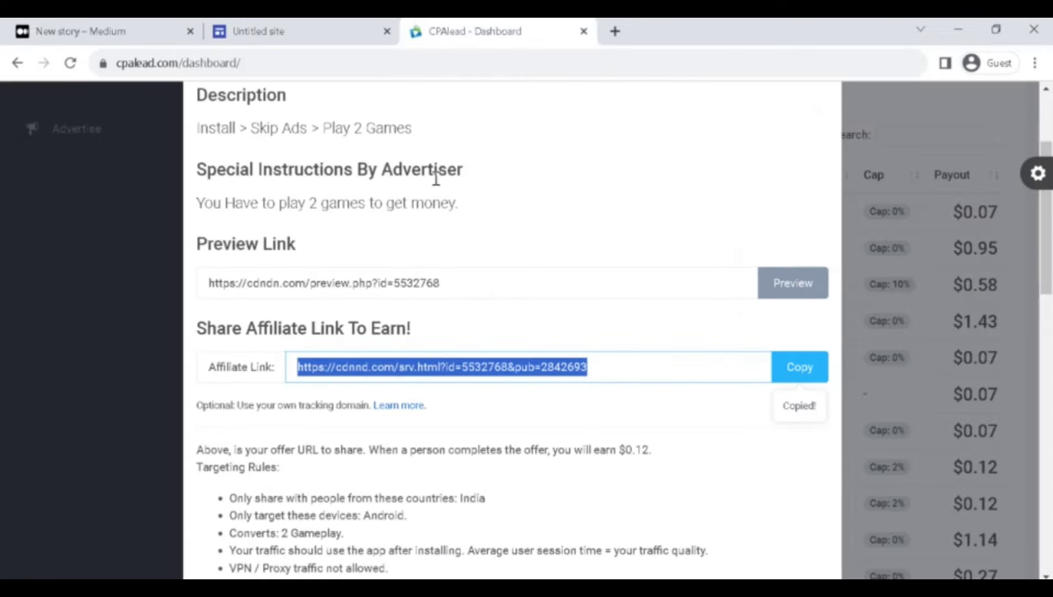
click(847, 190)
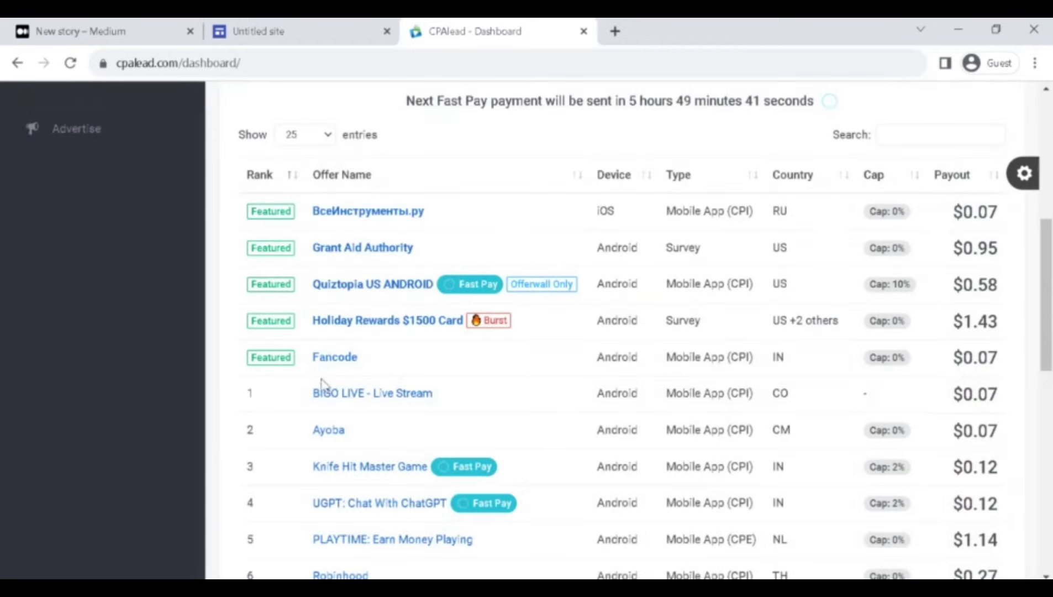
Copy the row-9 PLAYTIME: Earn Money Playing affiliate link and return to Google Sites.
scroll(327, 387, down, 7)
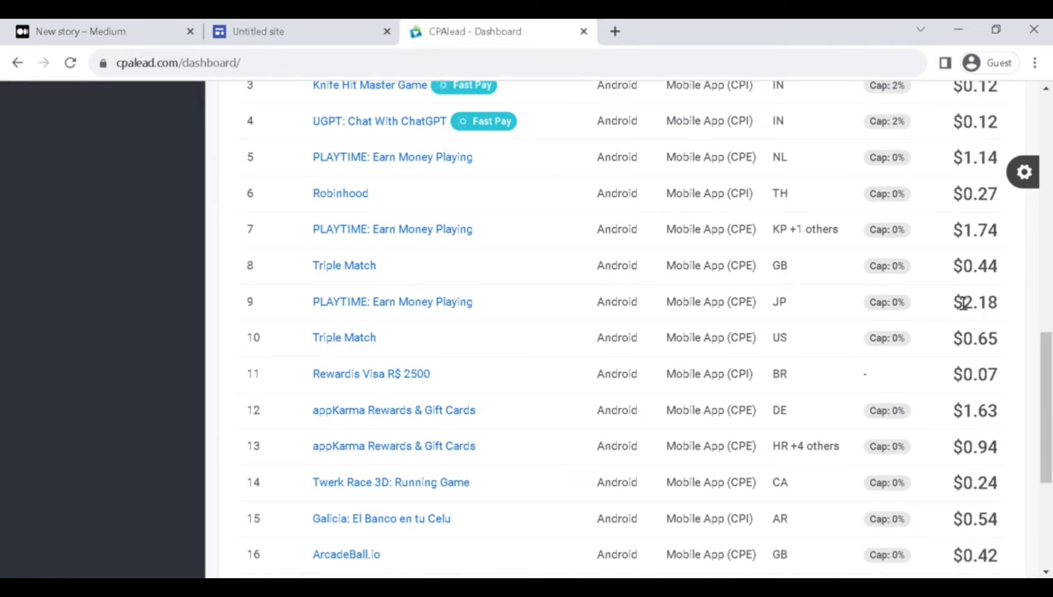
click(344, 303)
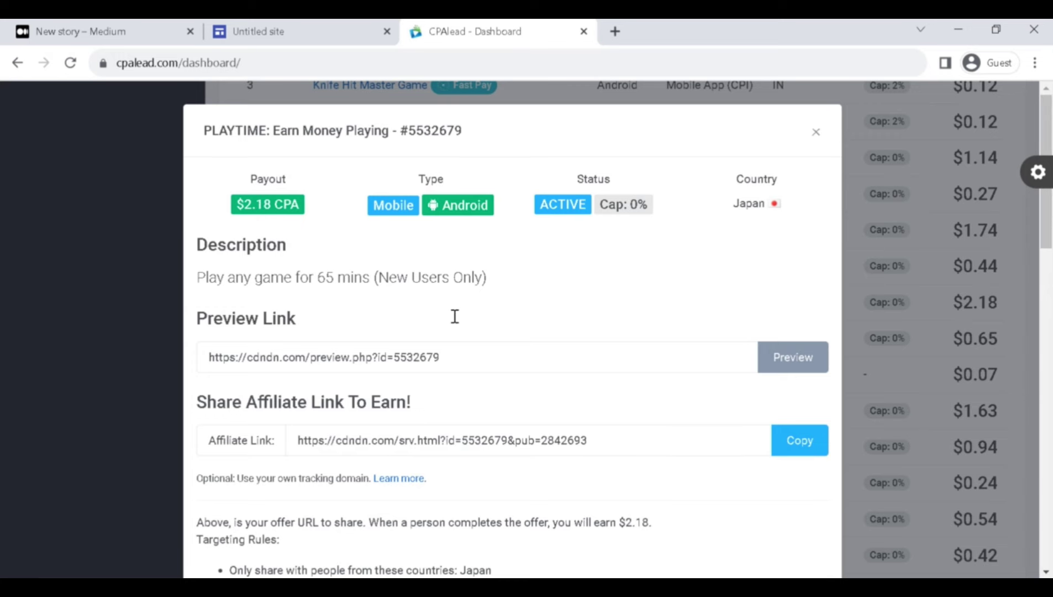
click(815, 447)
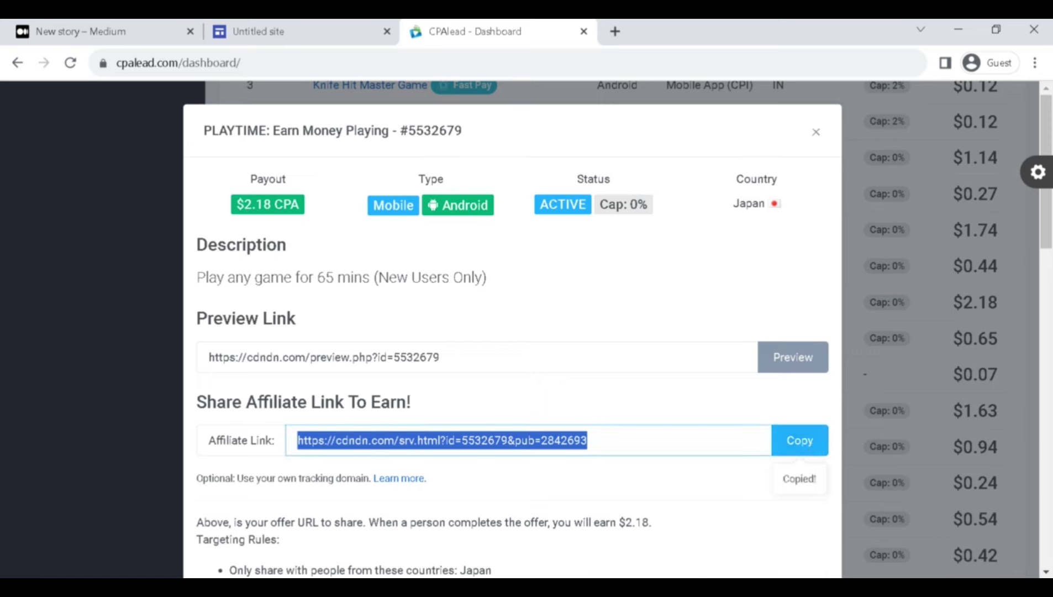
click(258, 31)
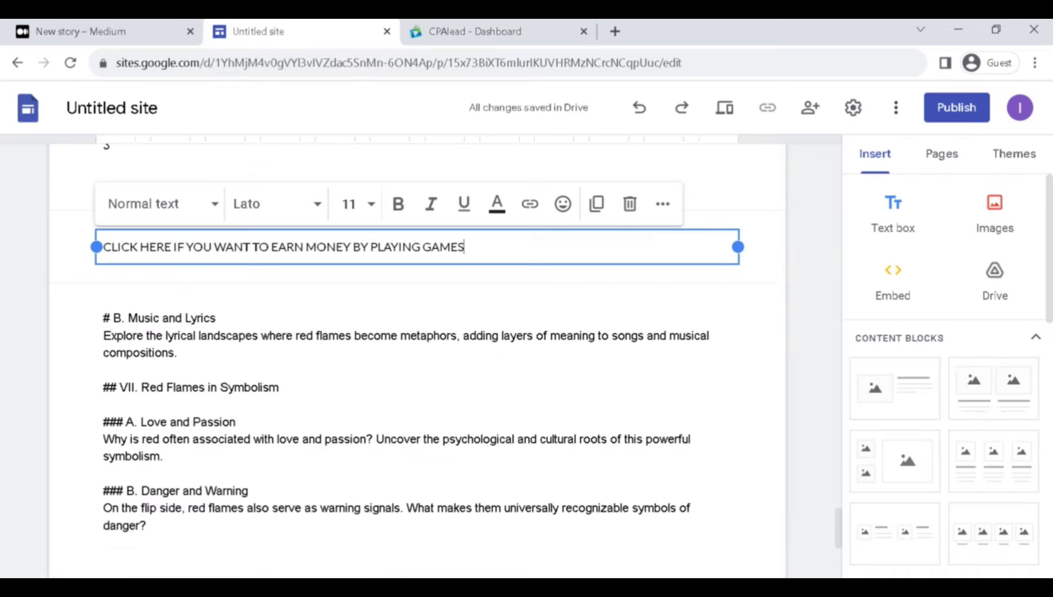
Delete the all-caps click-here text box and the misplaced empty text box.
click(630, 205)
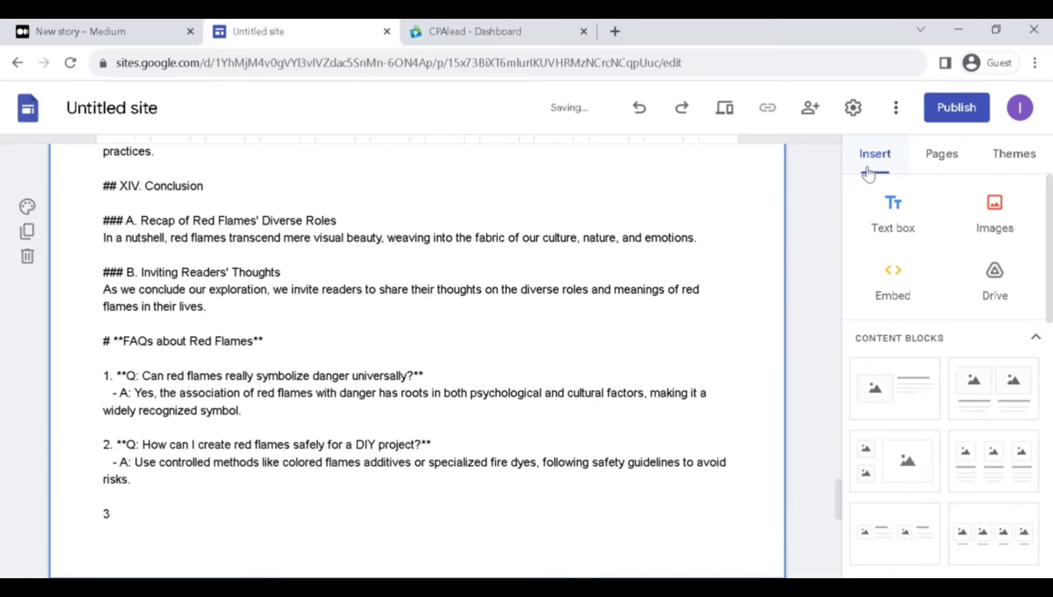
click(893, 212)
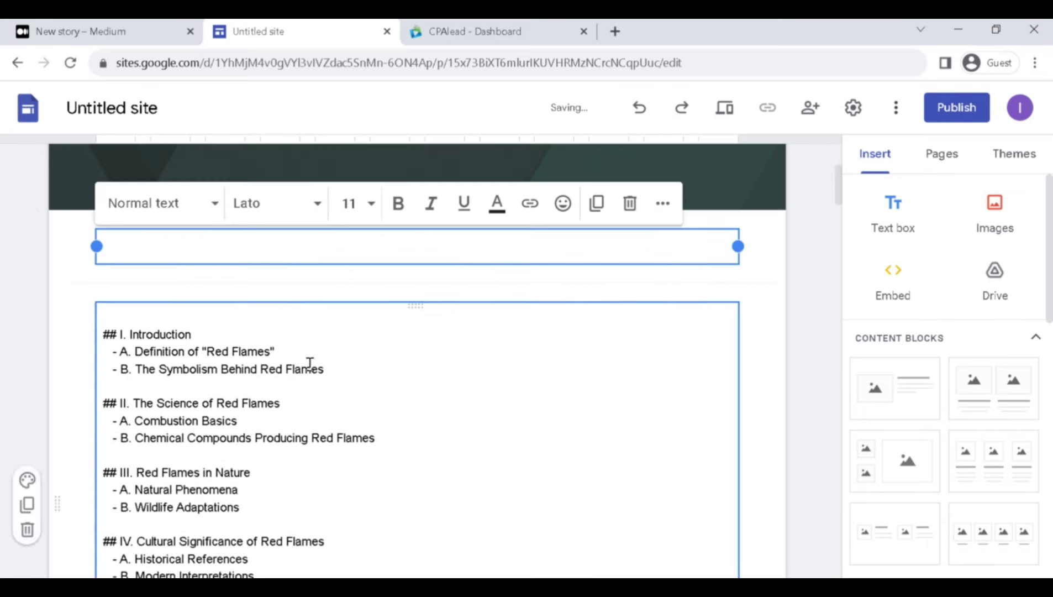
click(629, 205)
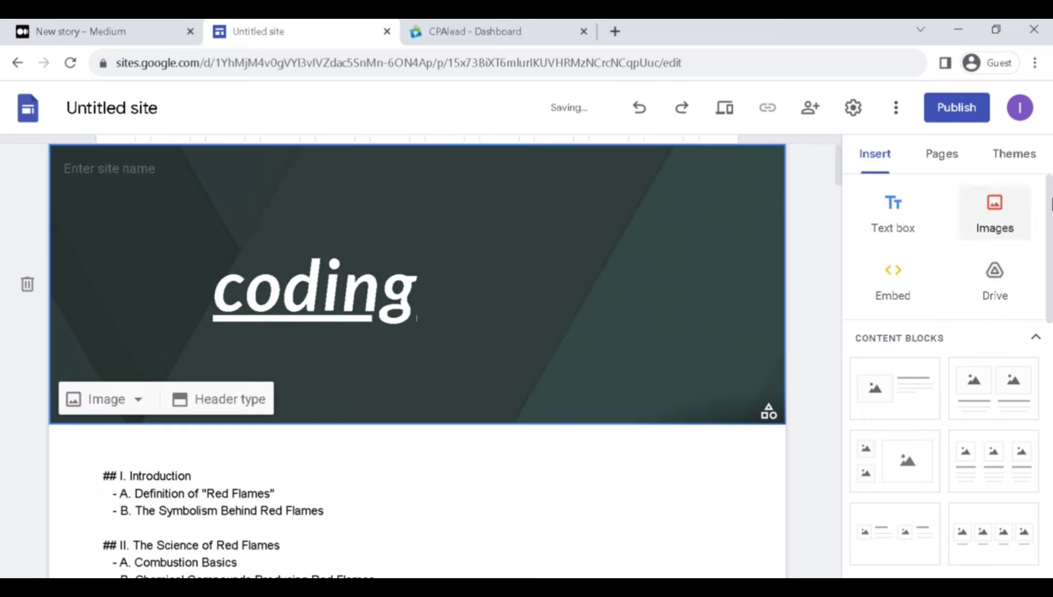
Insert a text box above Music and Lyrics reading 'click here if you want to earn money by playing game'.
scroll(945, 331, down, 4)
scroll(768, 286, down, 6)
scroll(636, 279, down, 20)
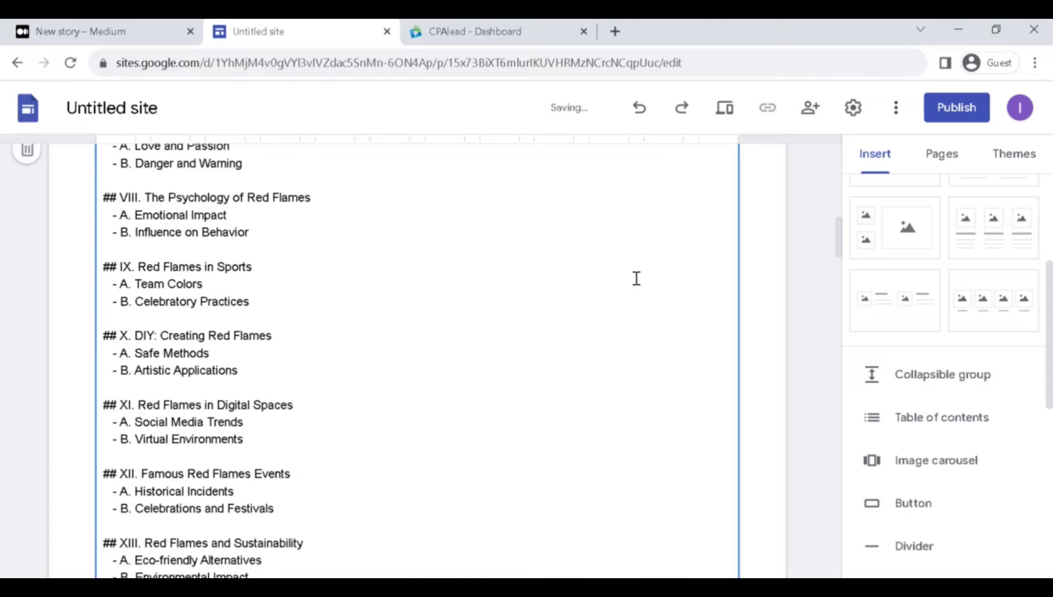
scroll(634, 278, down, 15)
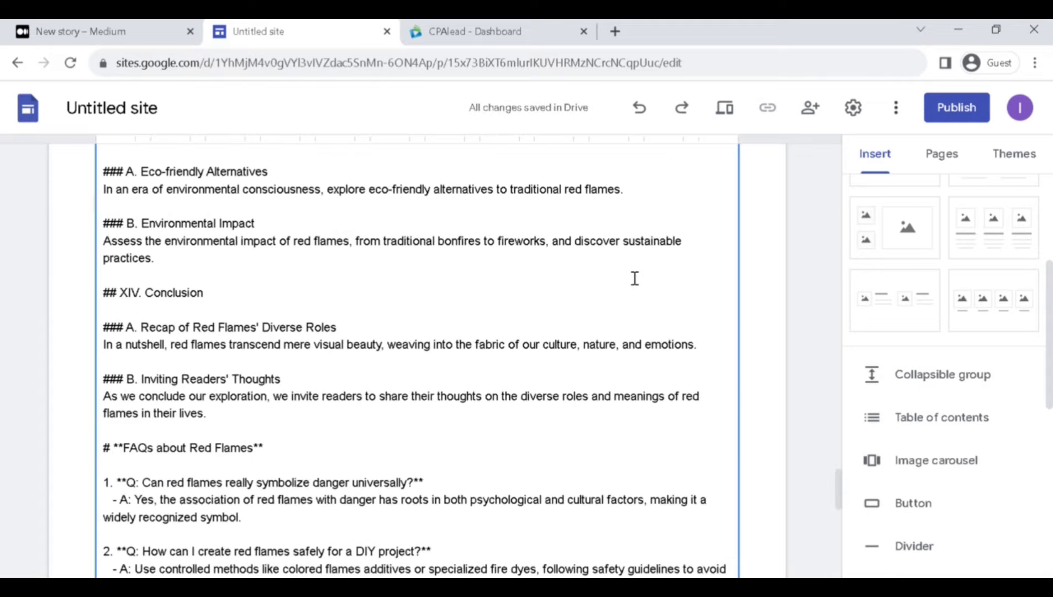
scroll(632, 277, up, 10)
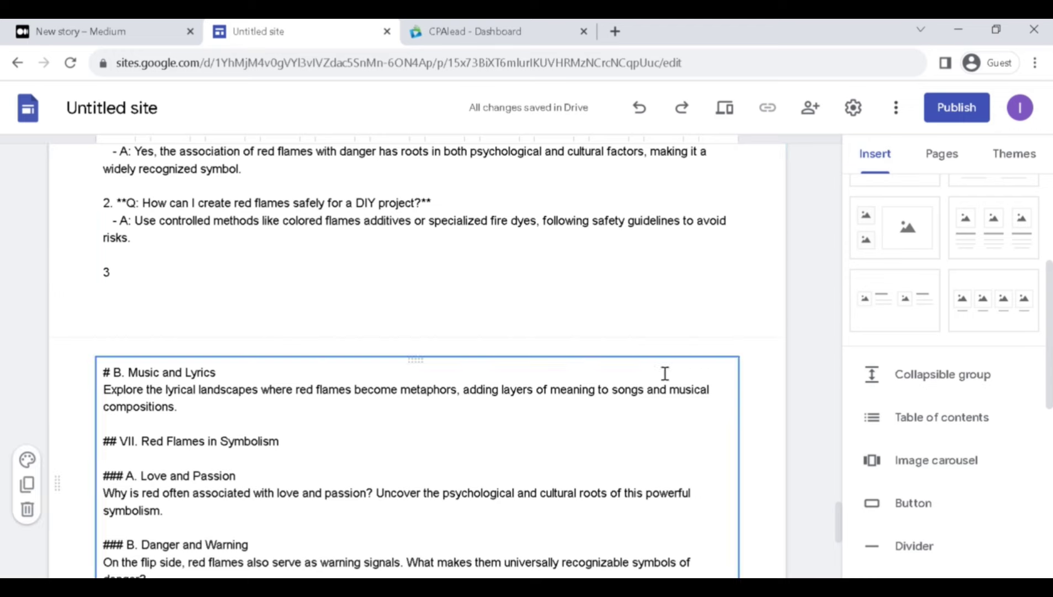
click(665, 345)
scroll(873, 265, up, 4)
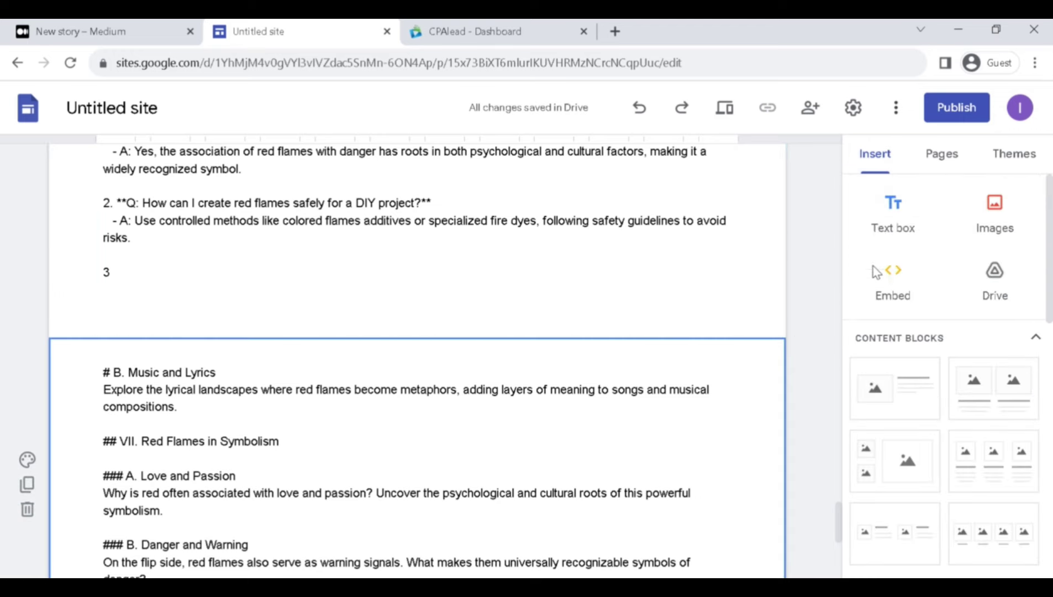
click(879, 221)
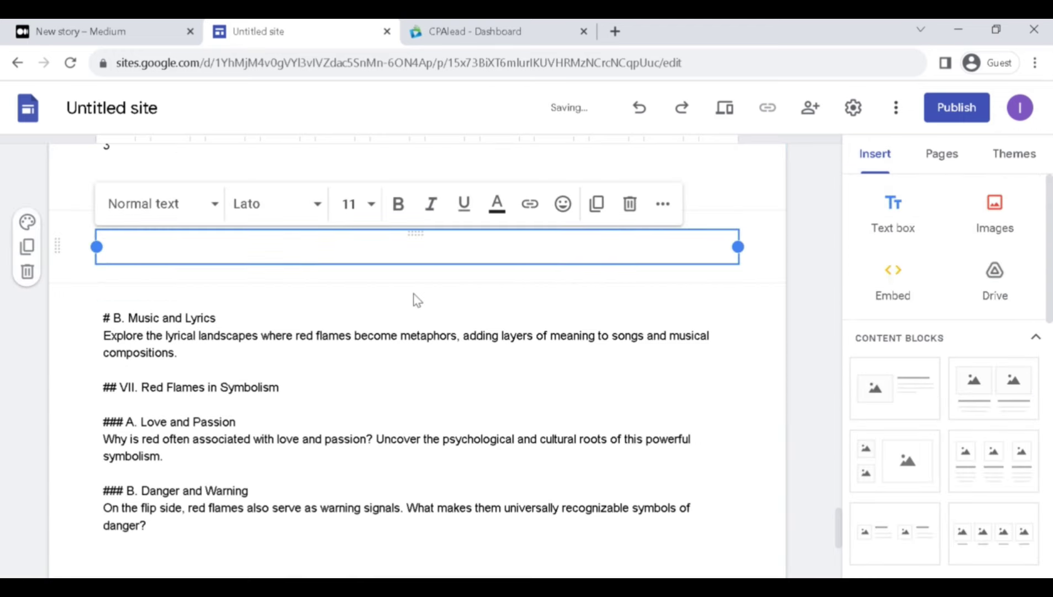
text(click)
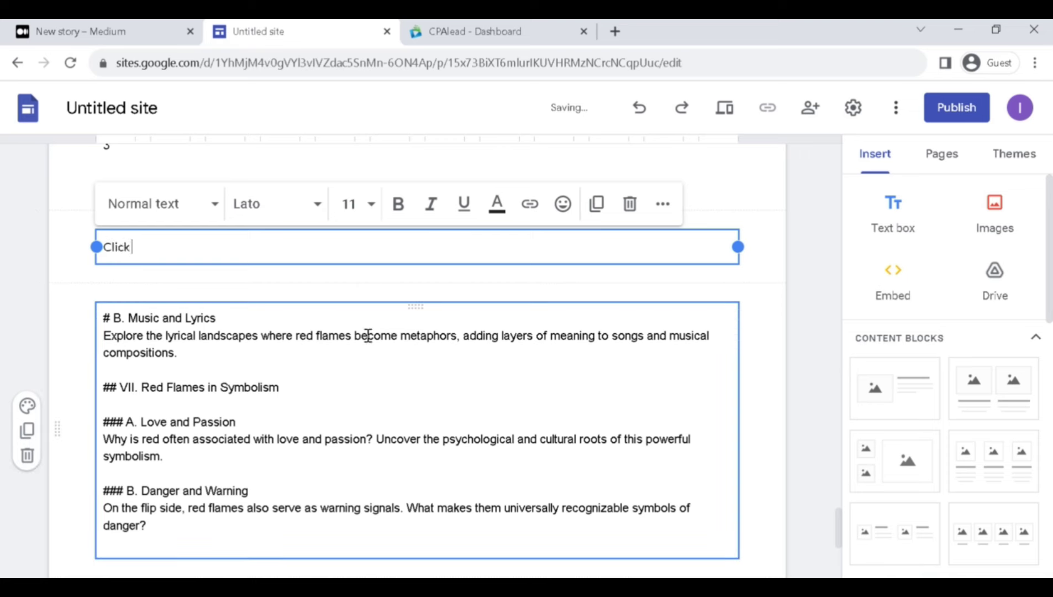
text( here if you want to earn)
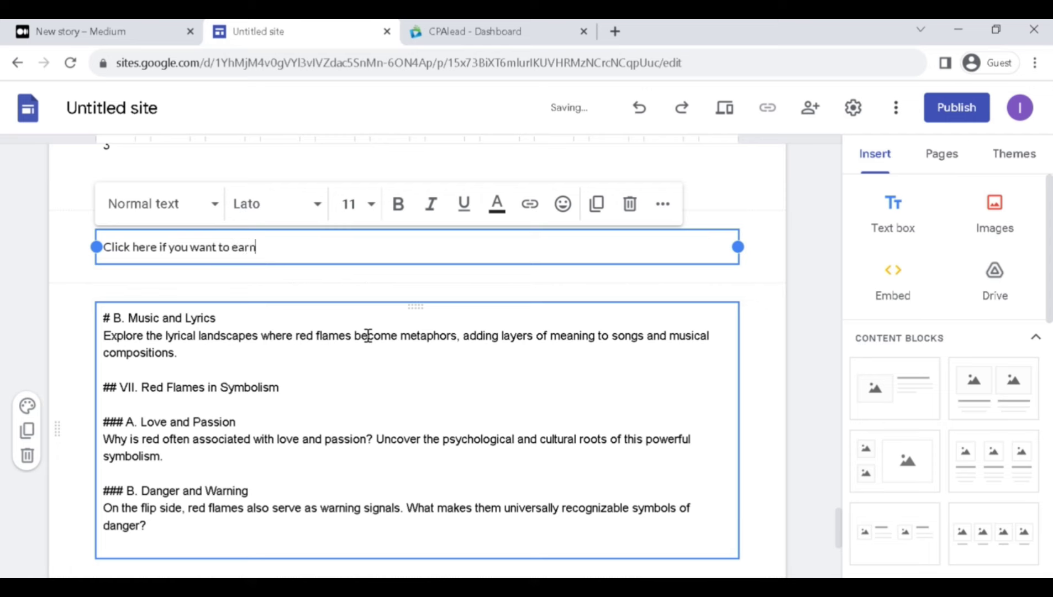
text( money by playing games.)
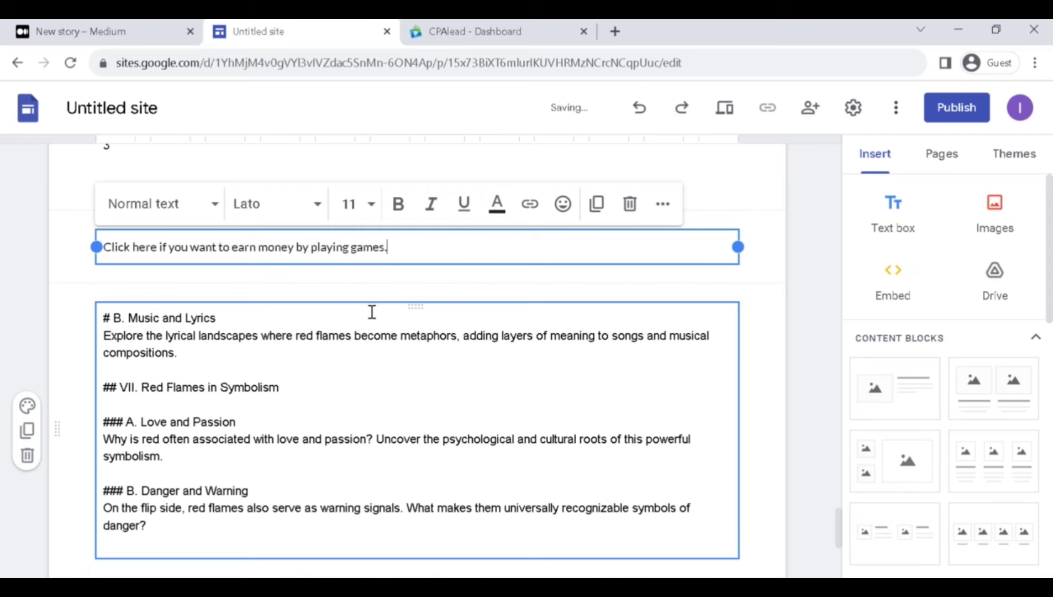
Make the sentence size 18 in Caveat Semi Bold and underline it.
key(ctrl+a)
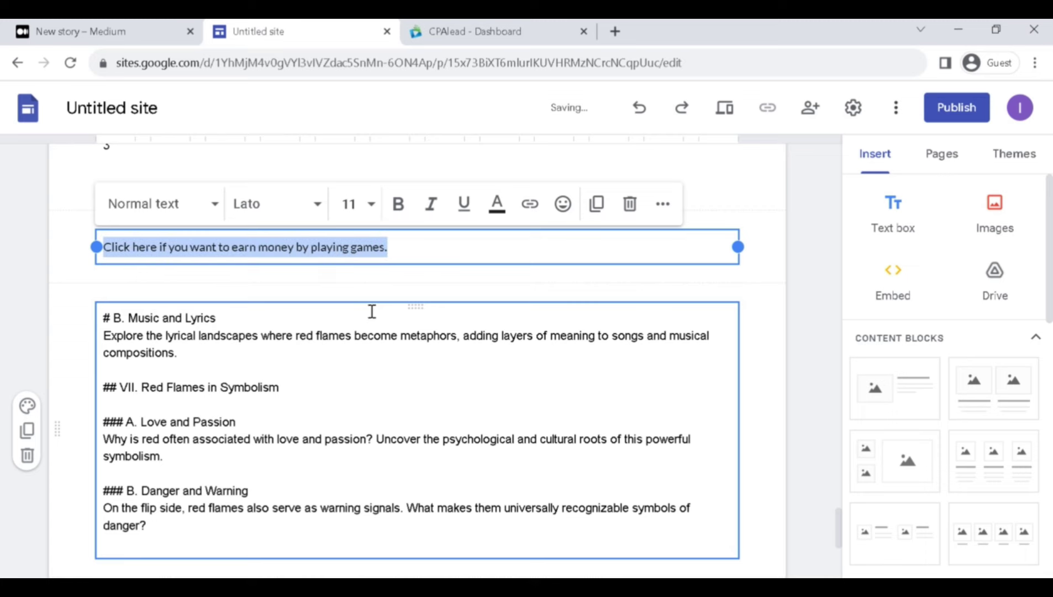
click(377, 204)
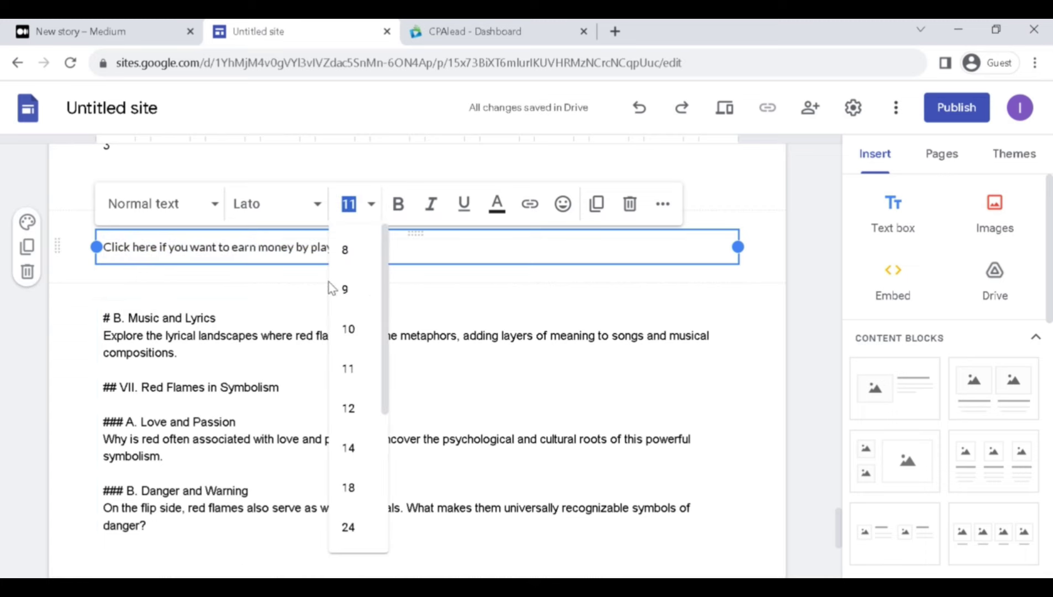
click(360, 499)
click(313, 203)
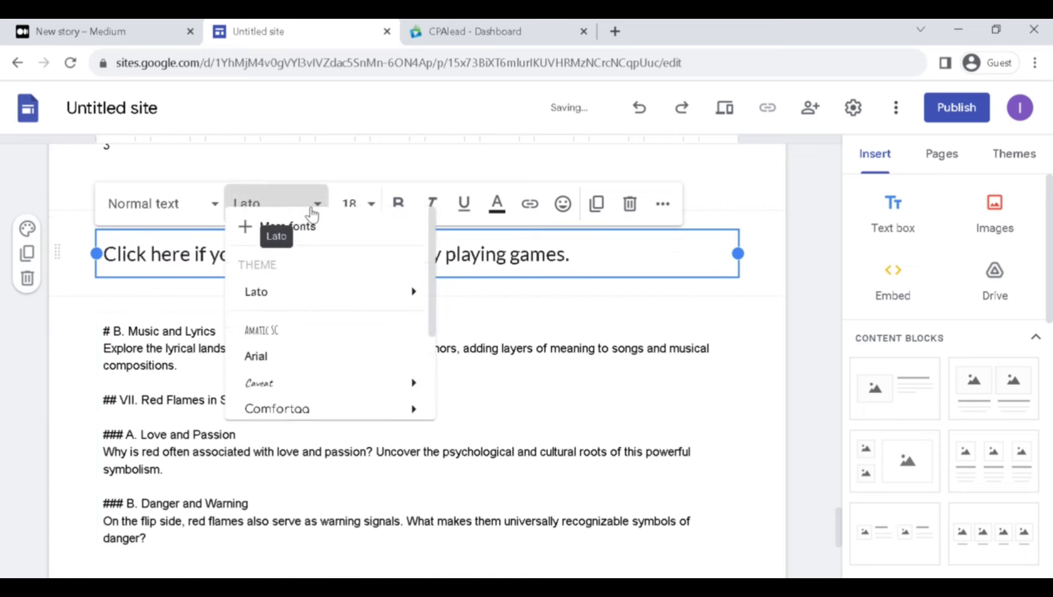
mouse_move(347, 404)
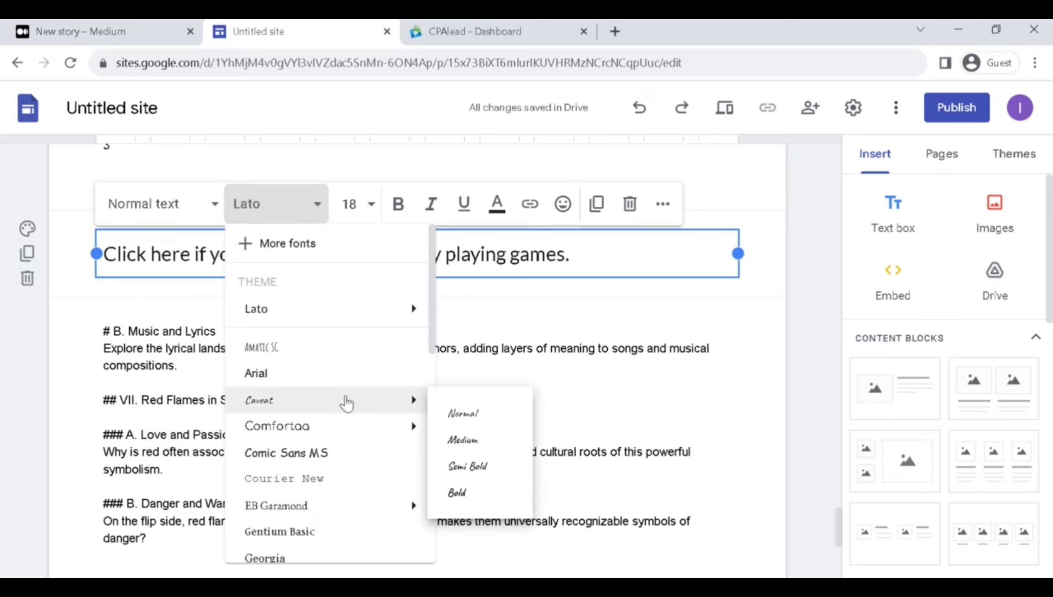
click(487, 467)
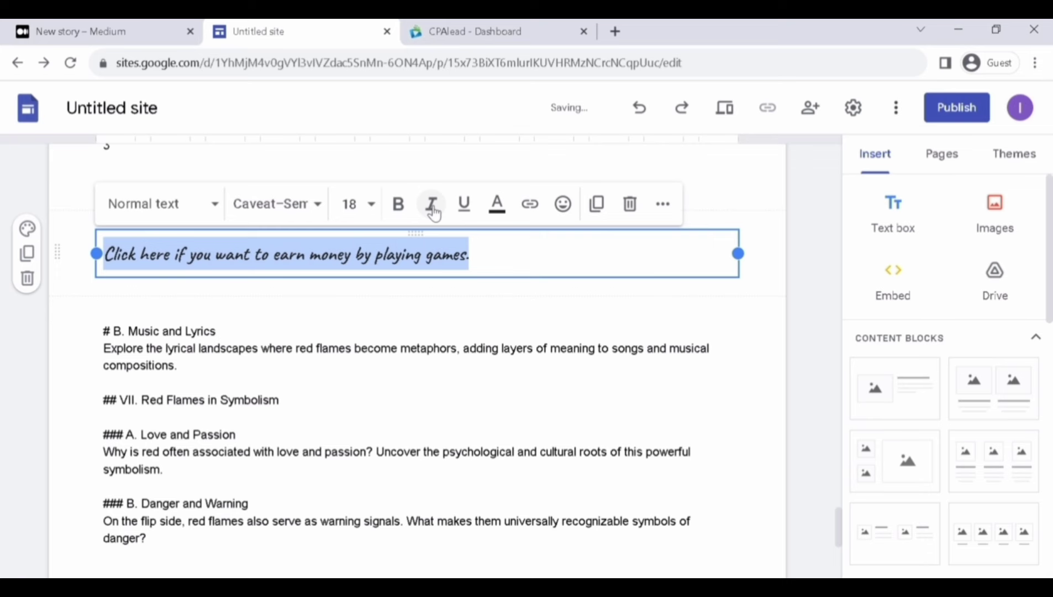
click(464, 204)
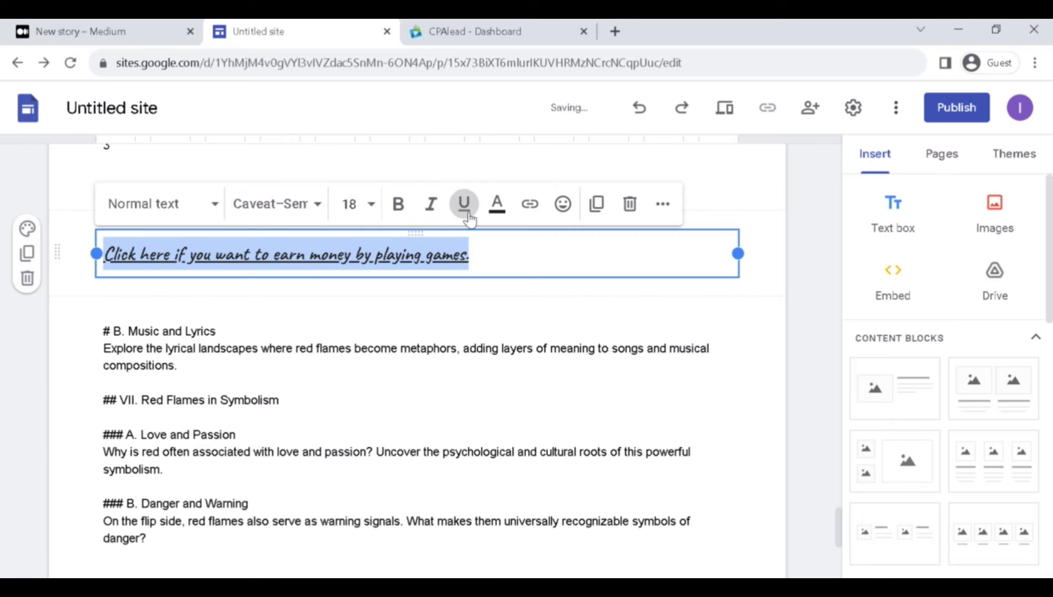
Change the sentence's font to Times New Roman, leaving it not bold.
click(529, 205)
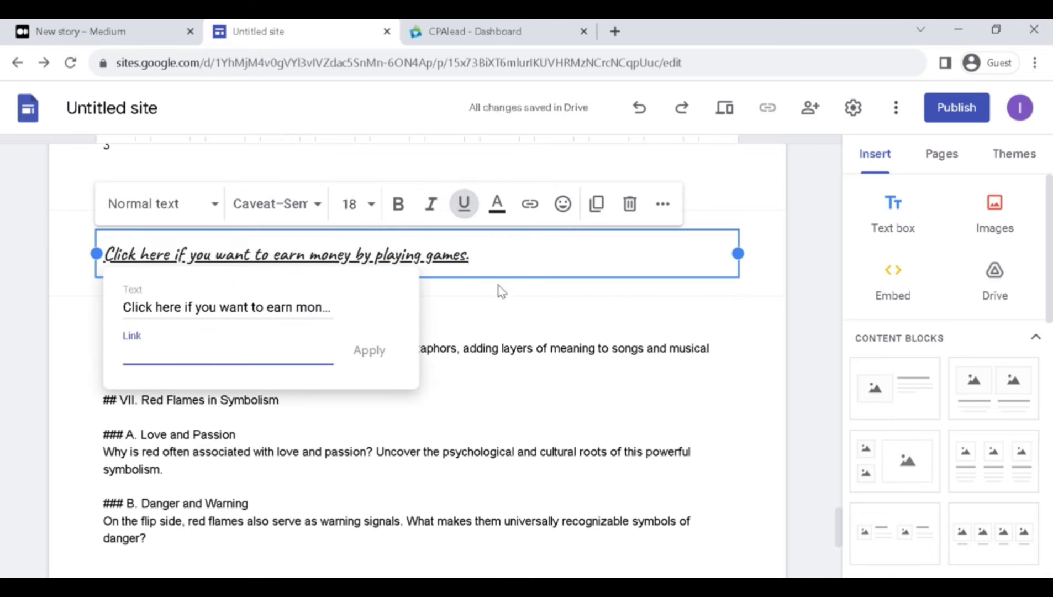
click(413, 275)
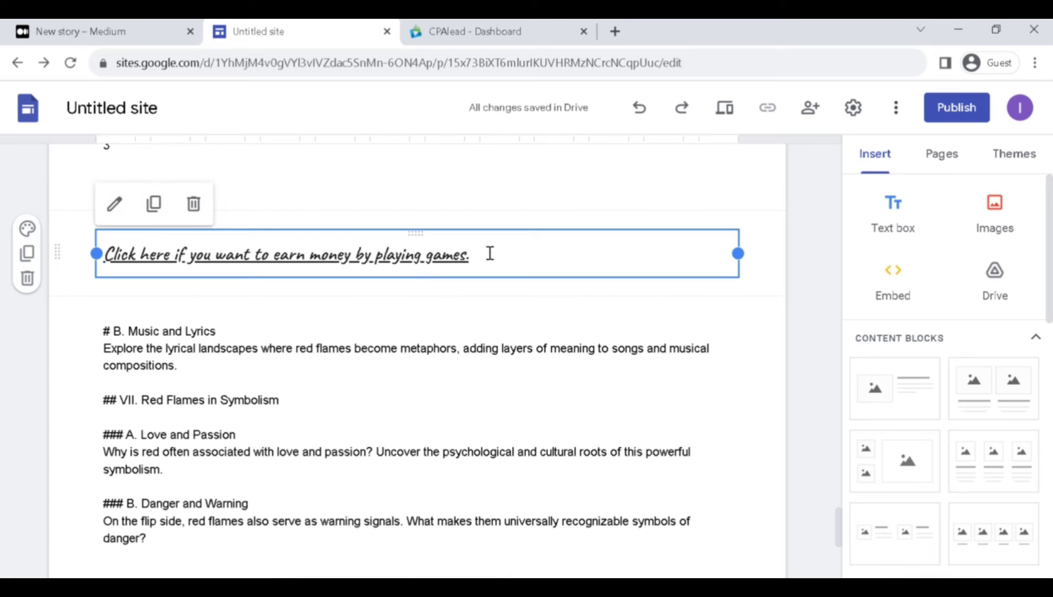
click(106, 198)
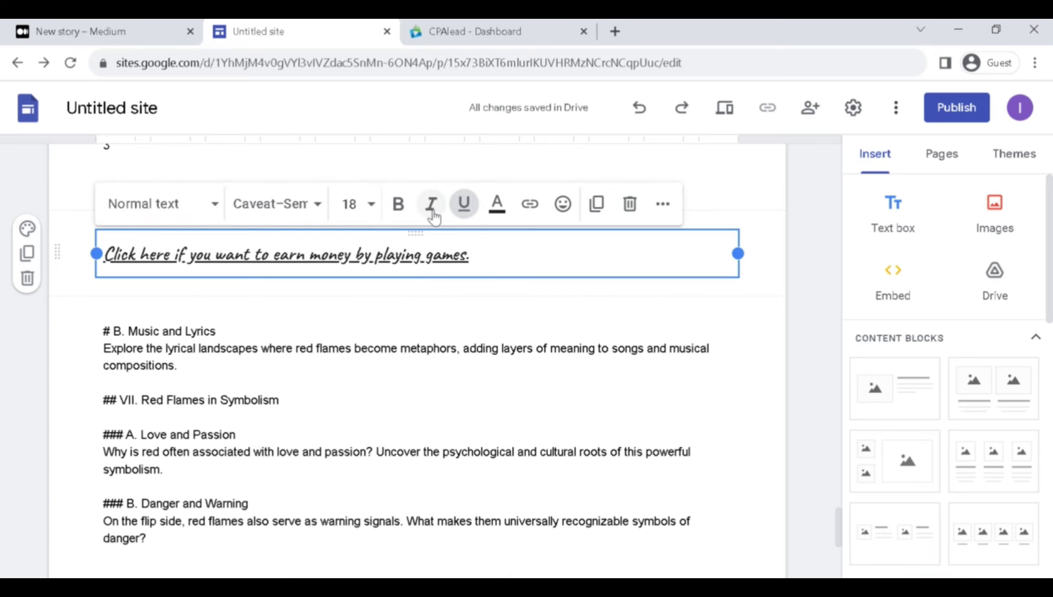
click(312, 220)
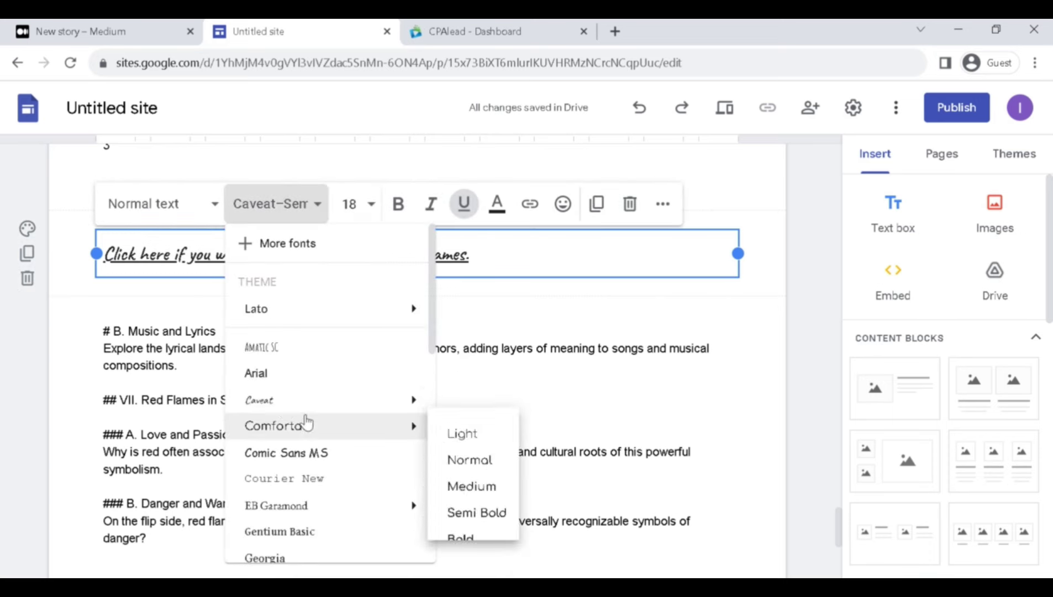
scroll(305, 420, down, 5)
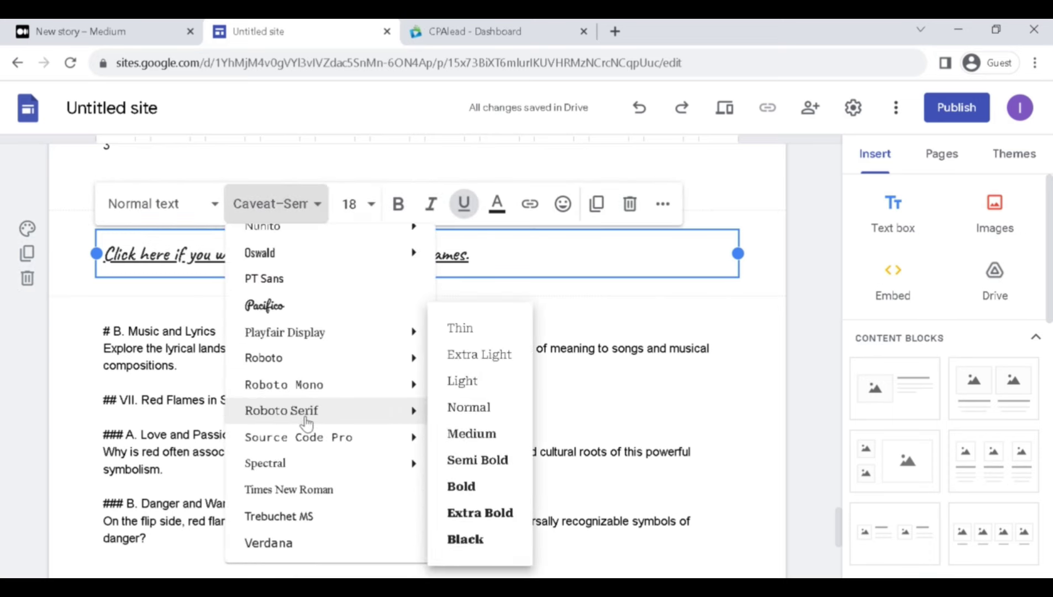
click(338, 491)
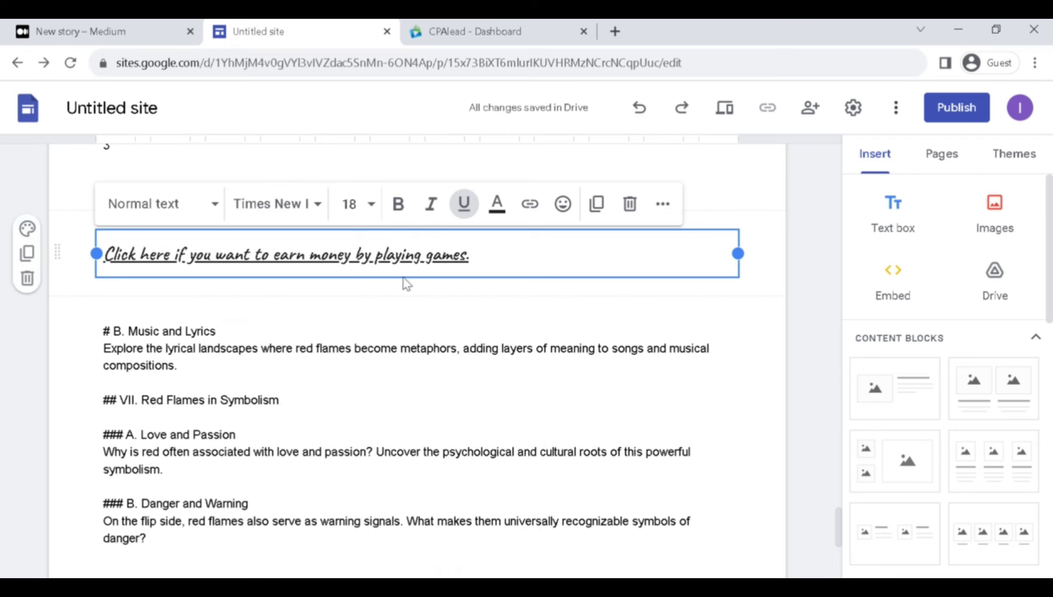
triple_click(407, 269)
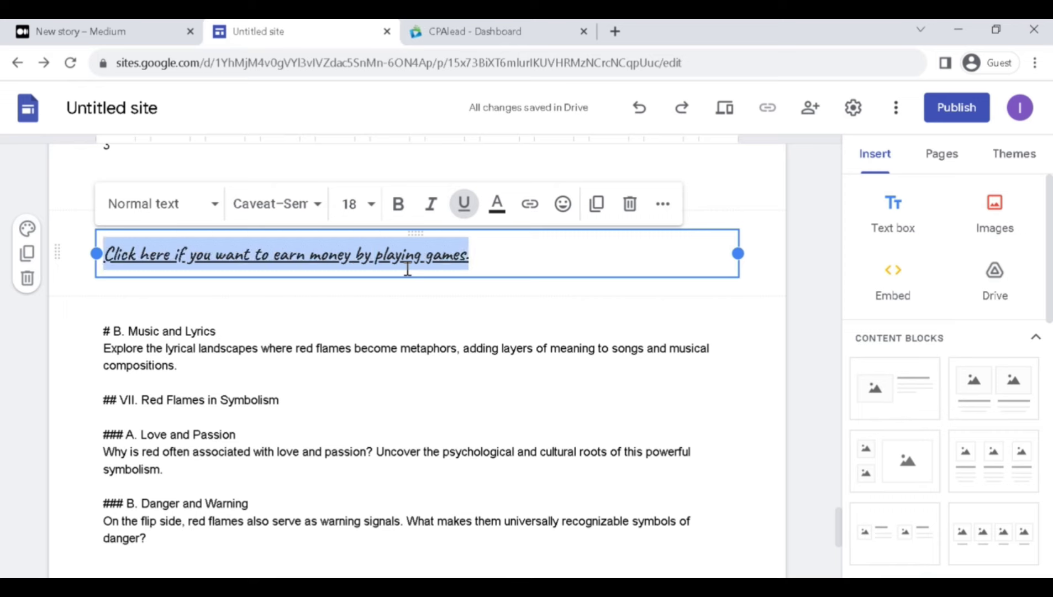
click(294, 212)
scroll(325, 469, down, 5)
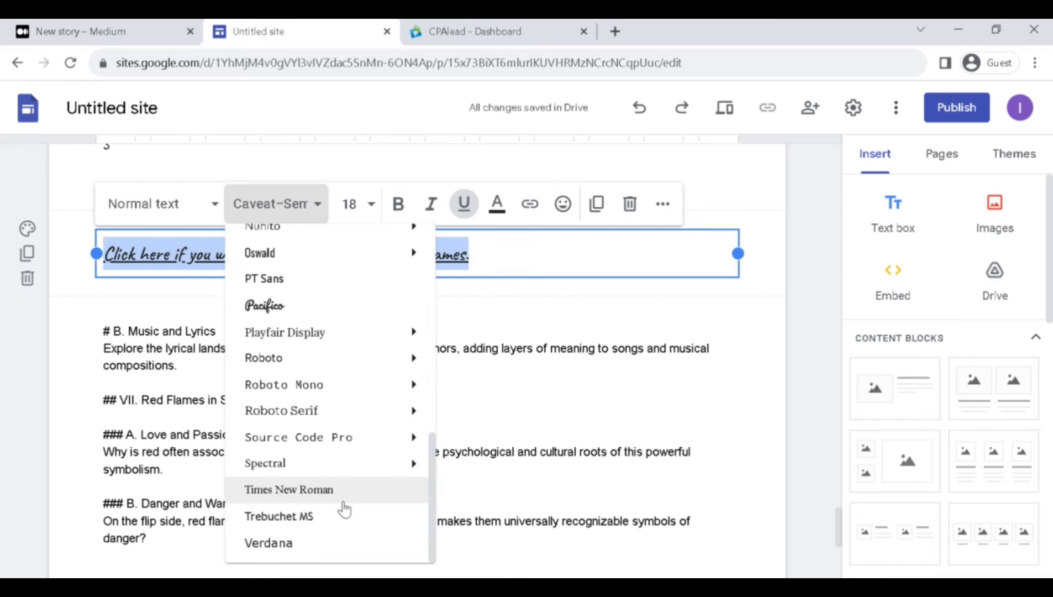
click(343, 500)
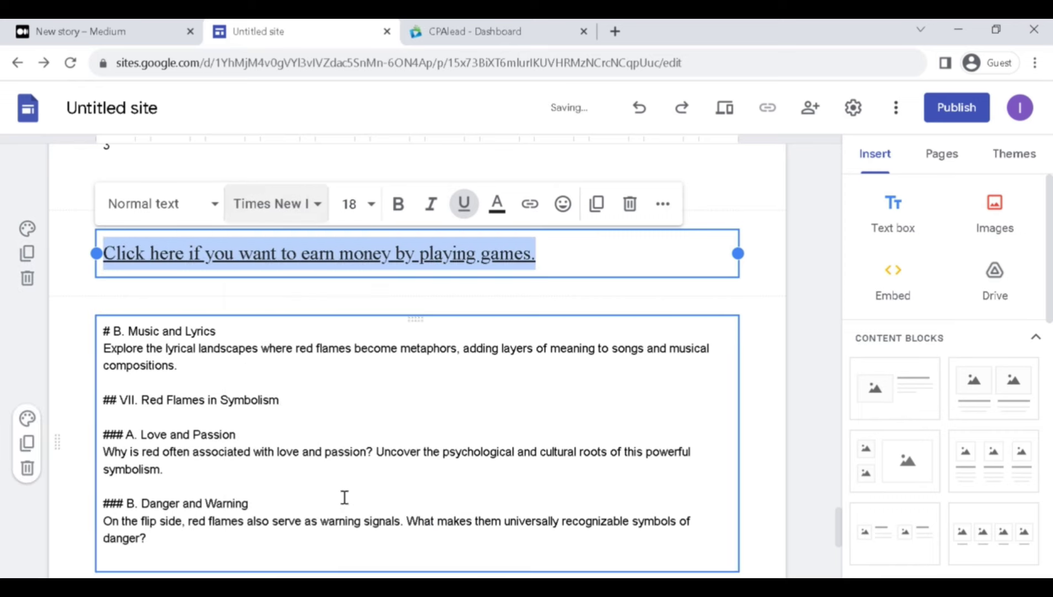
click(403, 210)
click(403, 210)
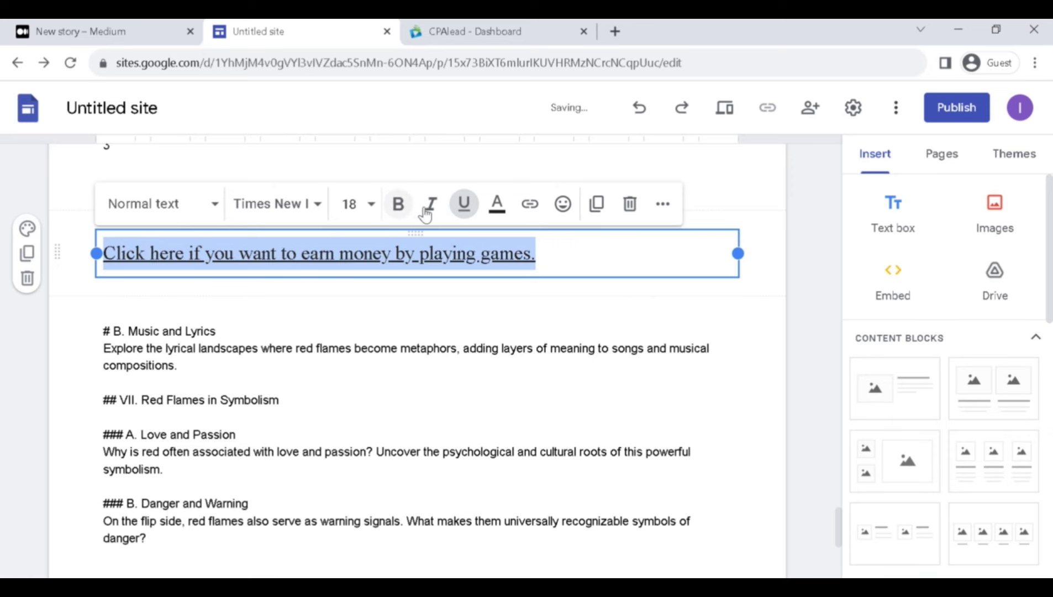
Link the sentence to the copied CPAlead affiliate URL.
click(529, 204)
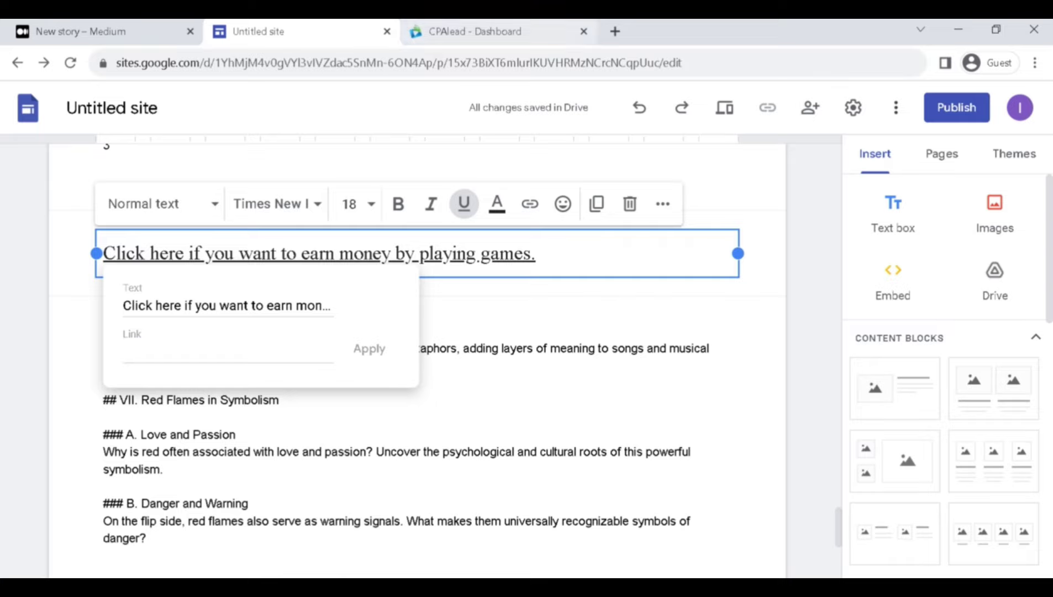
click(475, 31)
key(ctrl+shift+Tab)
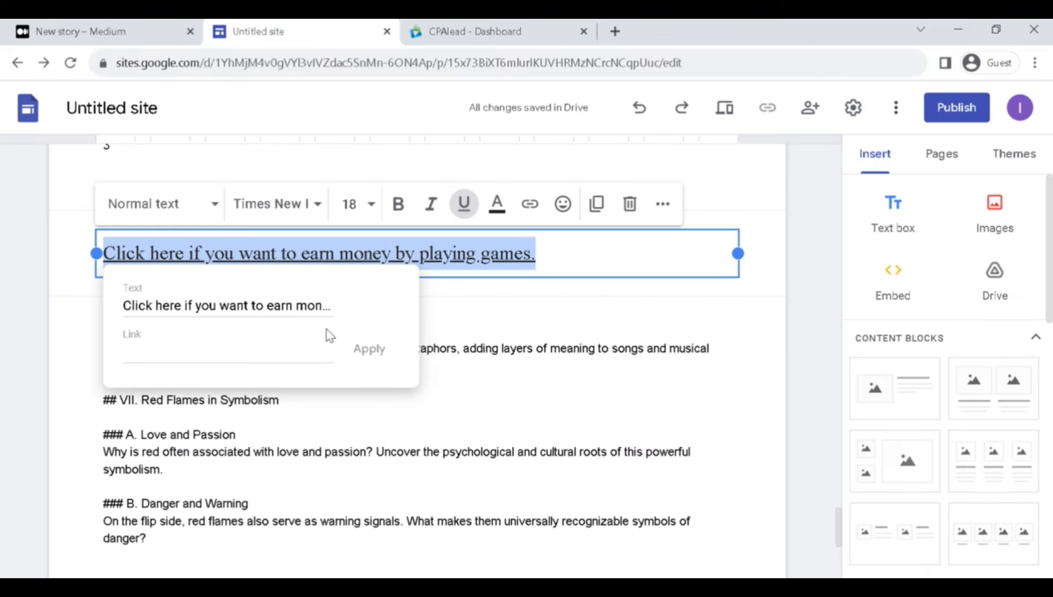
click(251, 346)
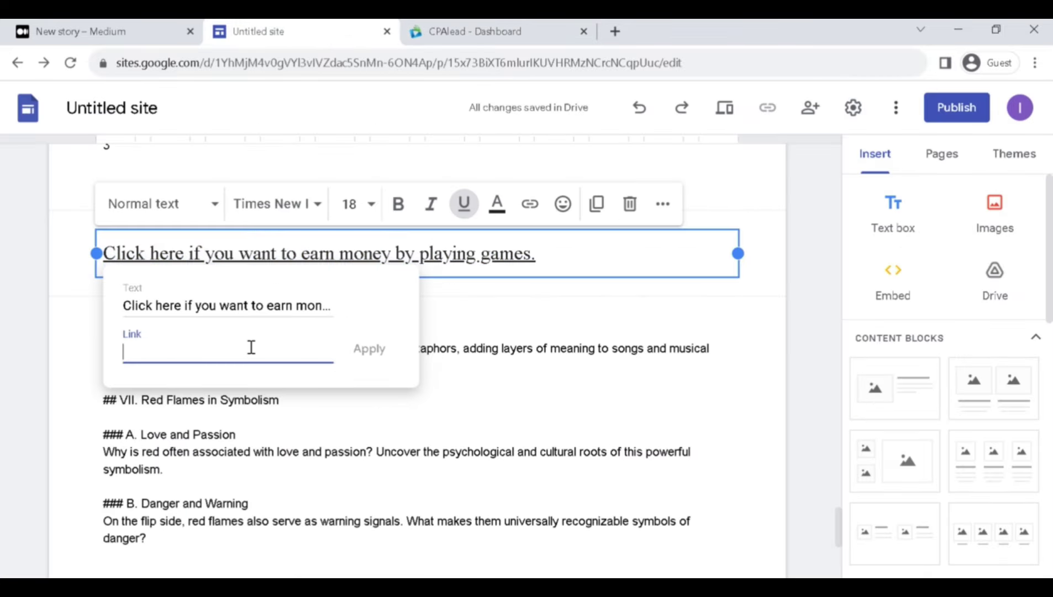
key(ctrl+v)
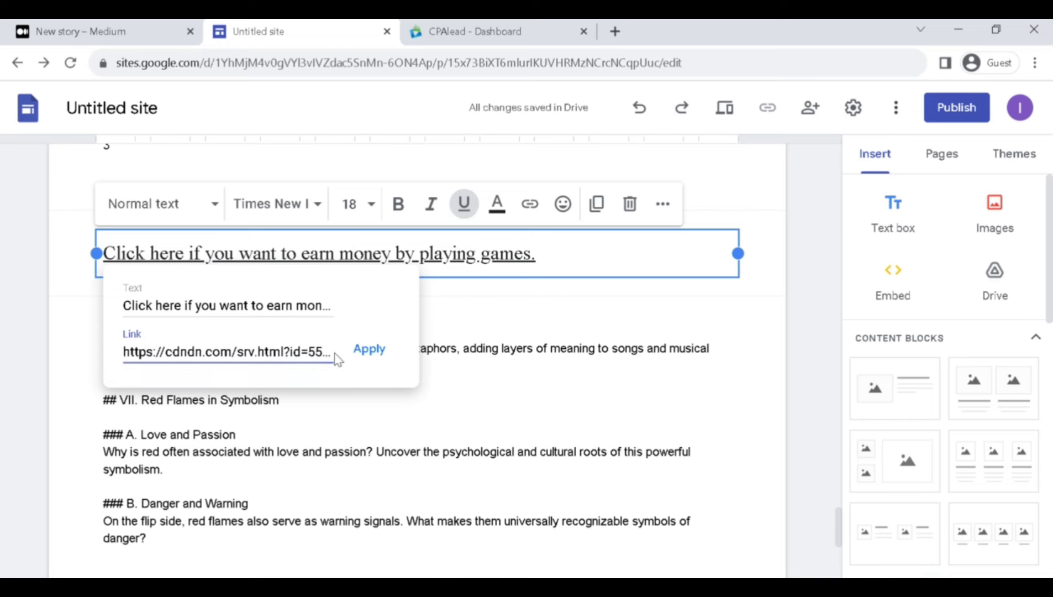
click(375, 349)
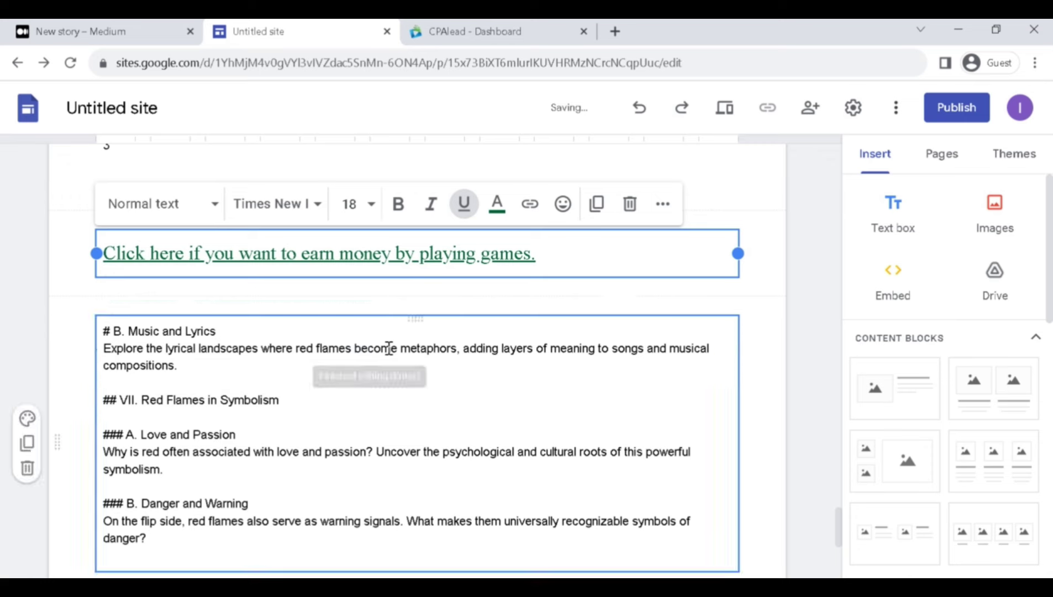
click(569, 305)
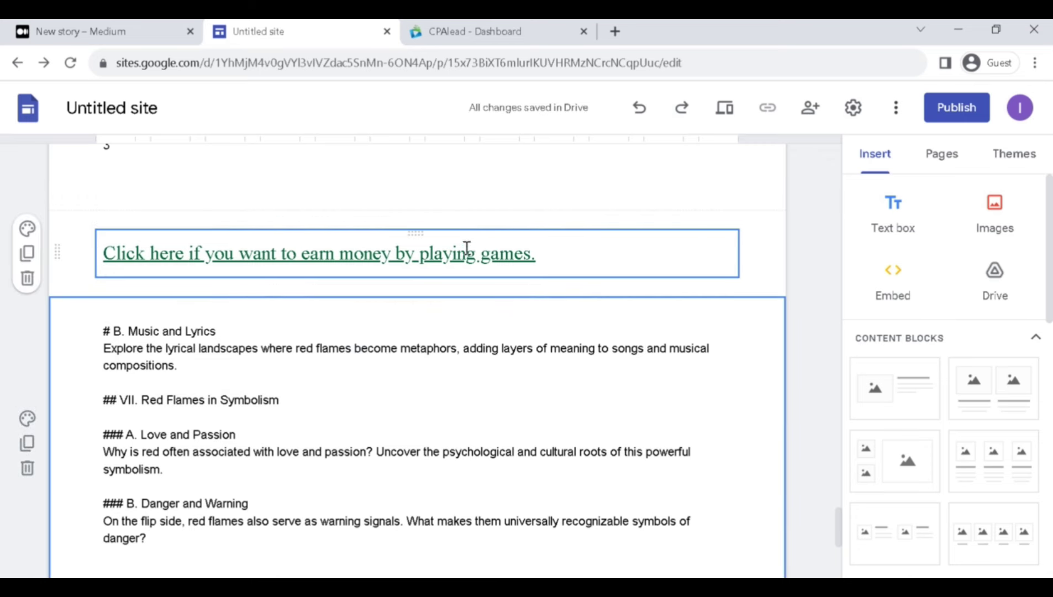
Add a text box below the Danger and Warning paragraph reading 'click here to play games and'.
scroll(449, 365, down, 5)
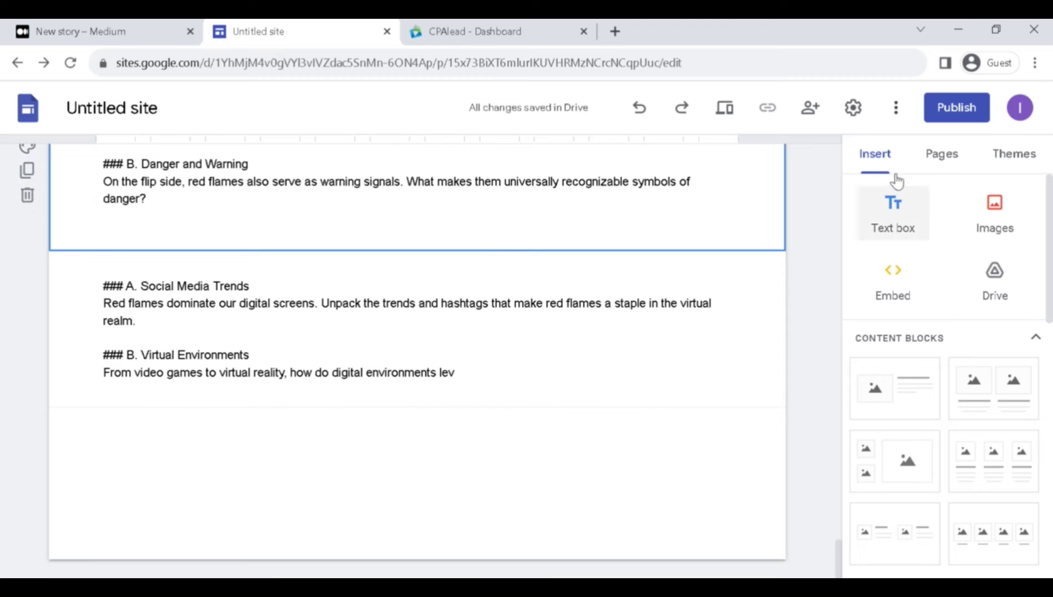
click(885, 236)
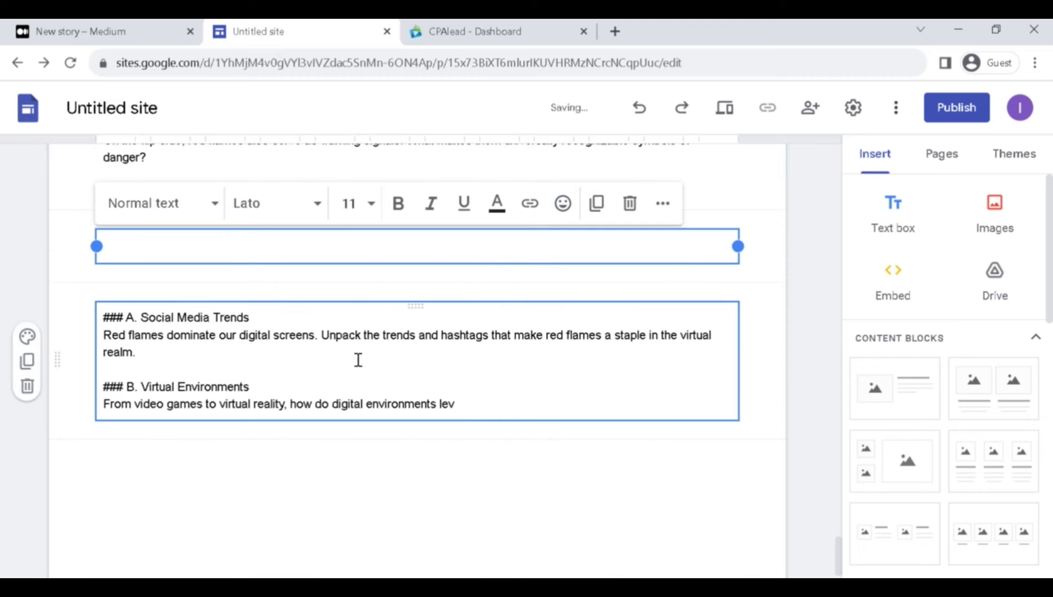
text(click here to)
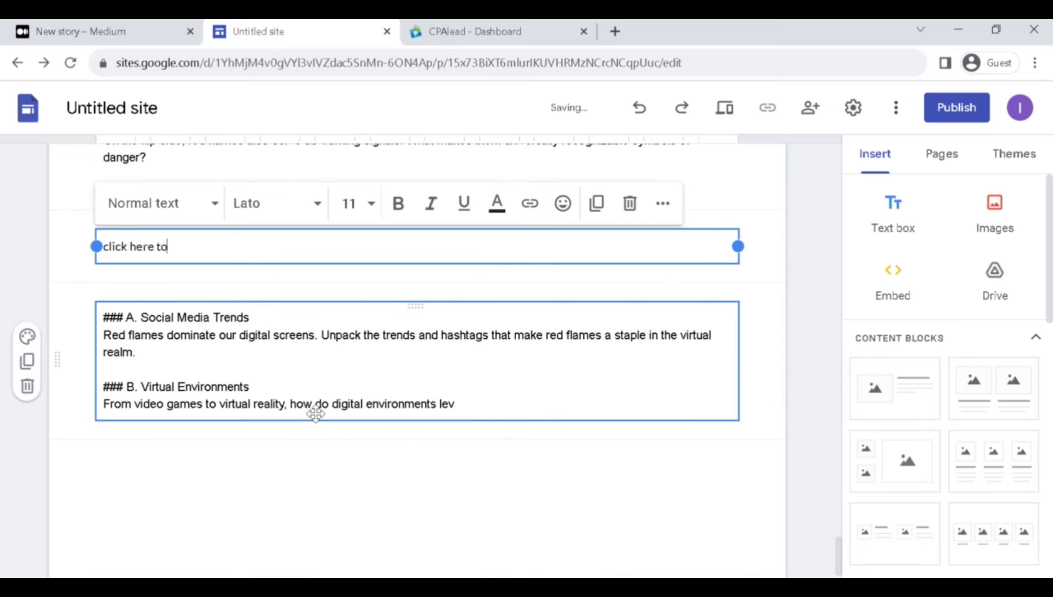
text( play games and earn money)
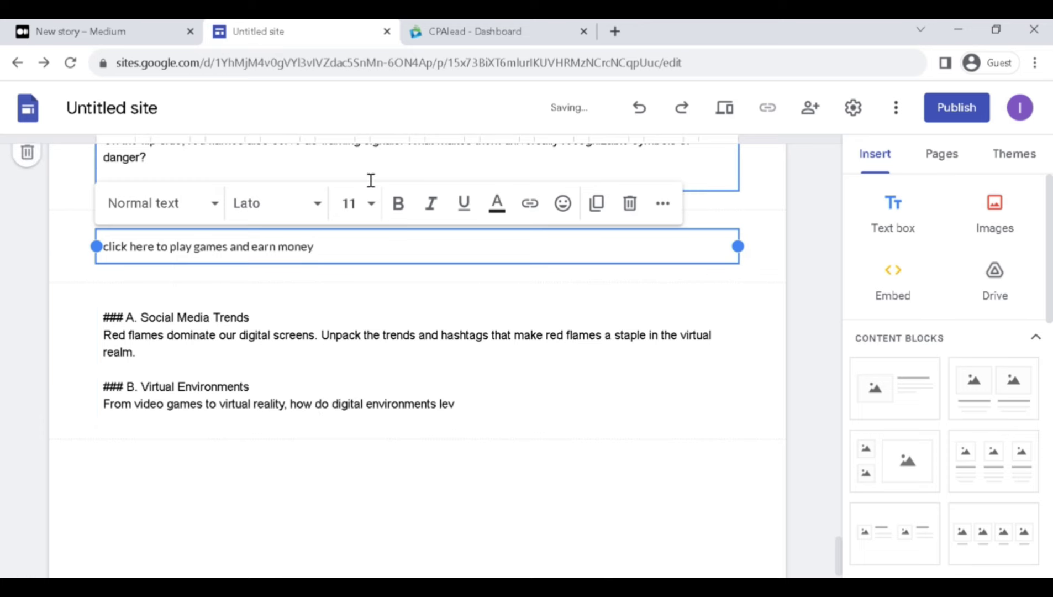
click(329, 291)
click(305, 243)
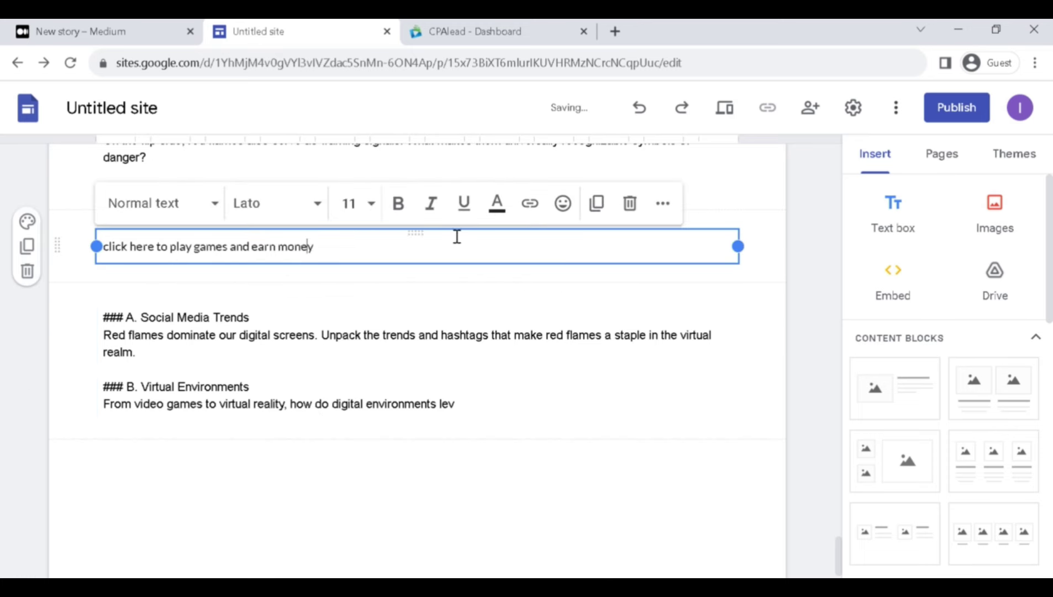
Paste the affiliate link into the text, undo it, and select the word 'money'.
click(529, 203)
text(https://cdndn.com/srv.html?id=5532679&pub=2842693)
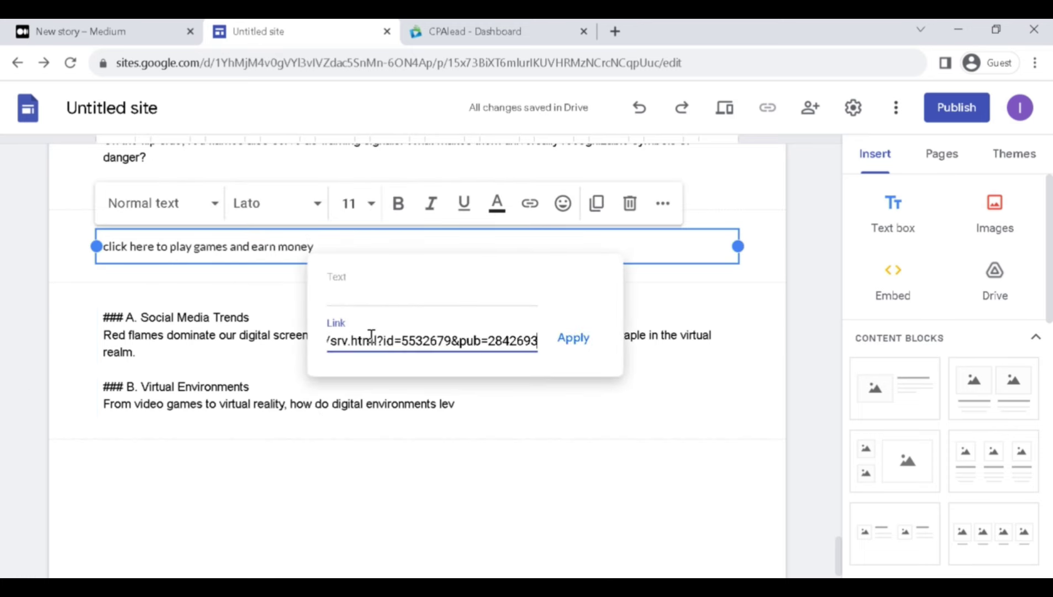
click(574, 338)
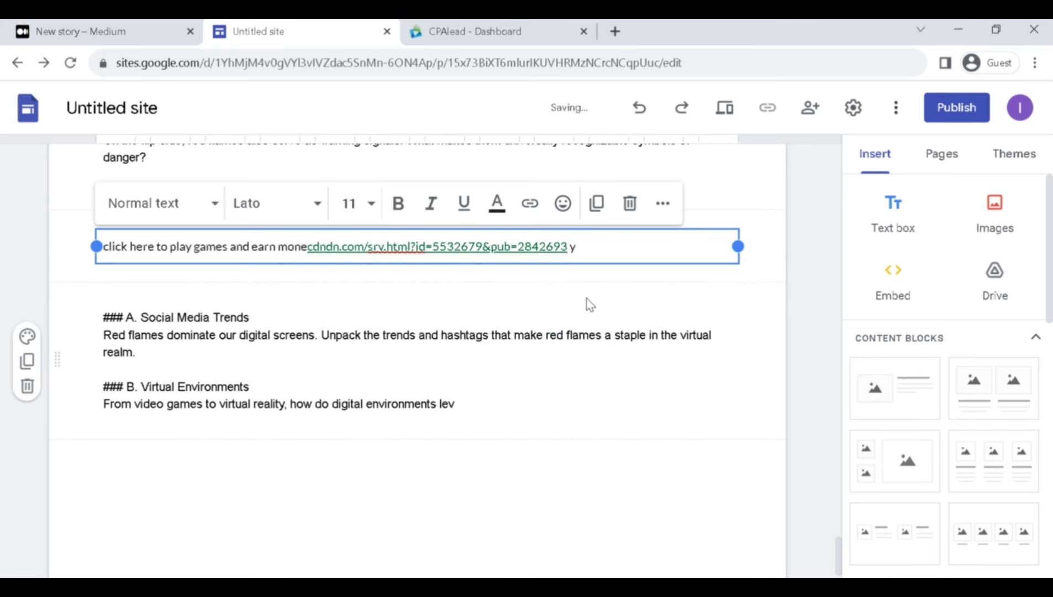
key(ctrl+z)
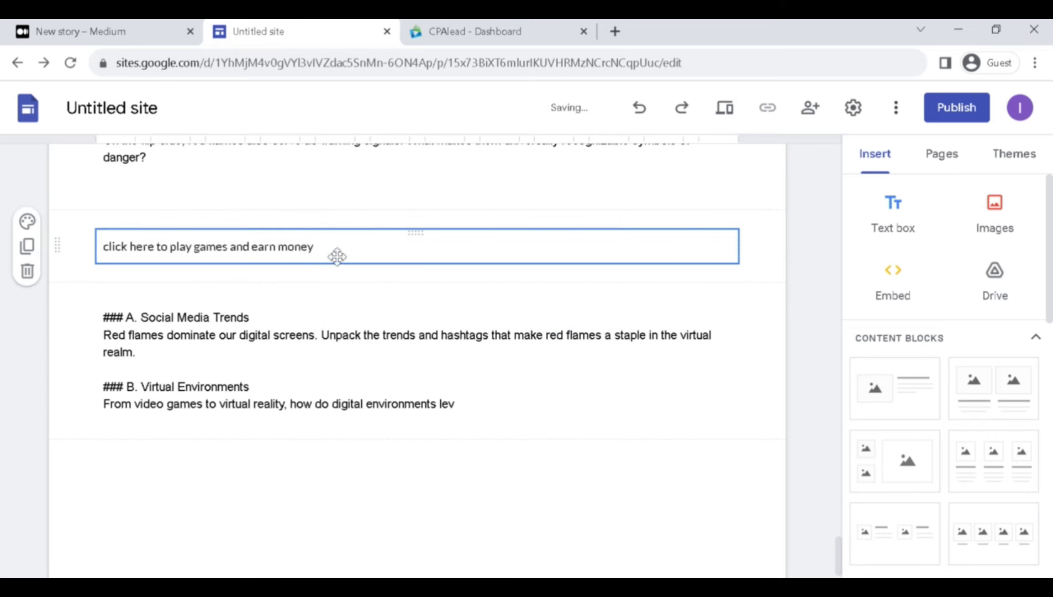
double_click(301, 244)
key(ctrl+shift+Tab)
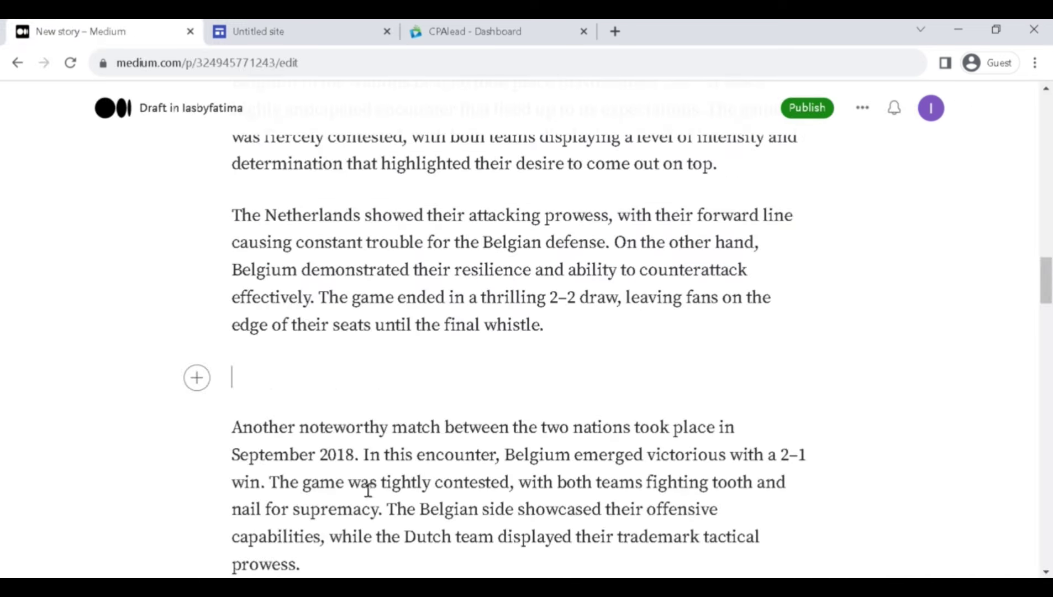
Type 'CLICK HERE IF YOU WANT TO EARN MONEY BY PLAYING GAMES' and link it to the affiliate URL.
text(CLICK HE)
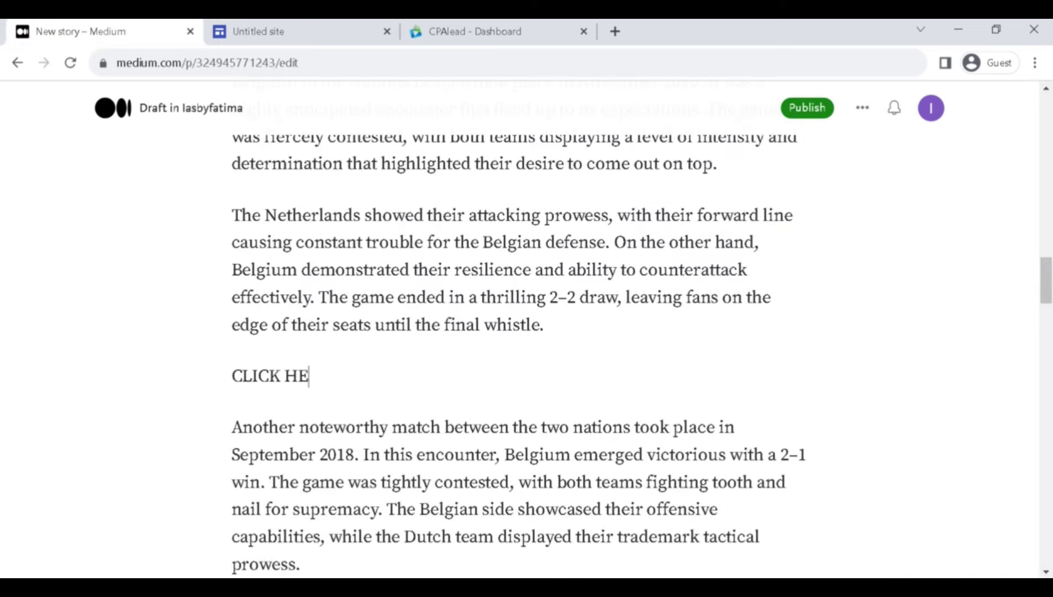
text(RE IF YOU WANT)
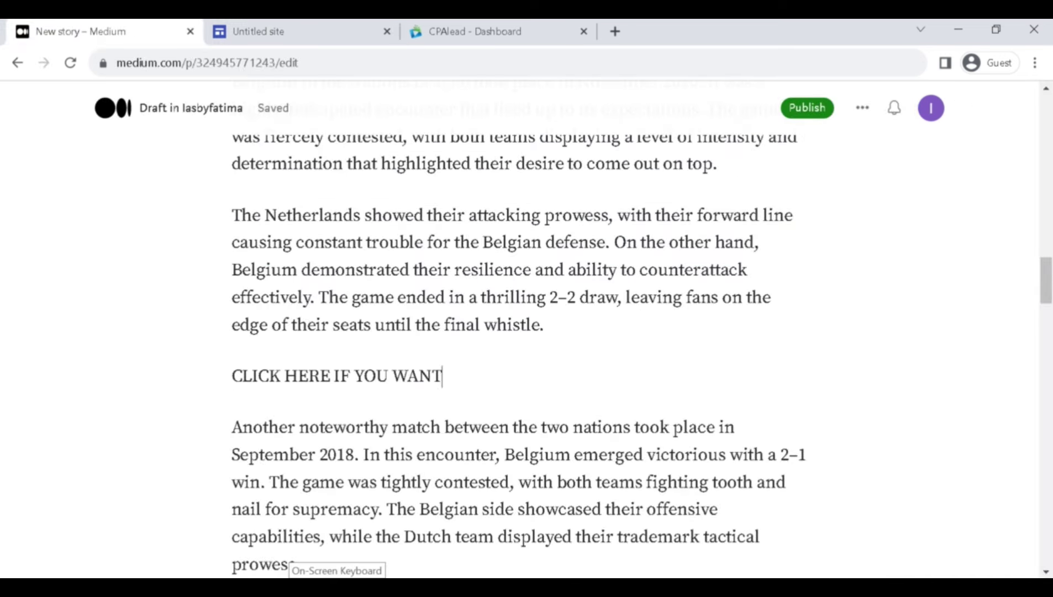
text( TO EARN MO)
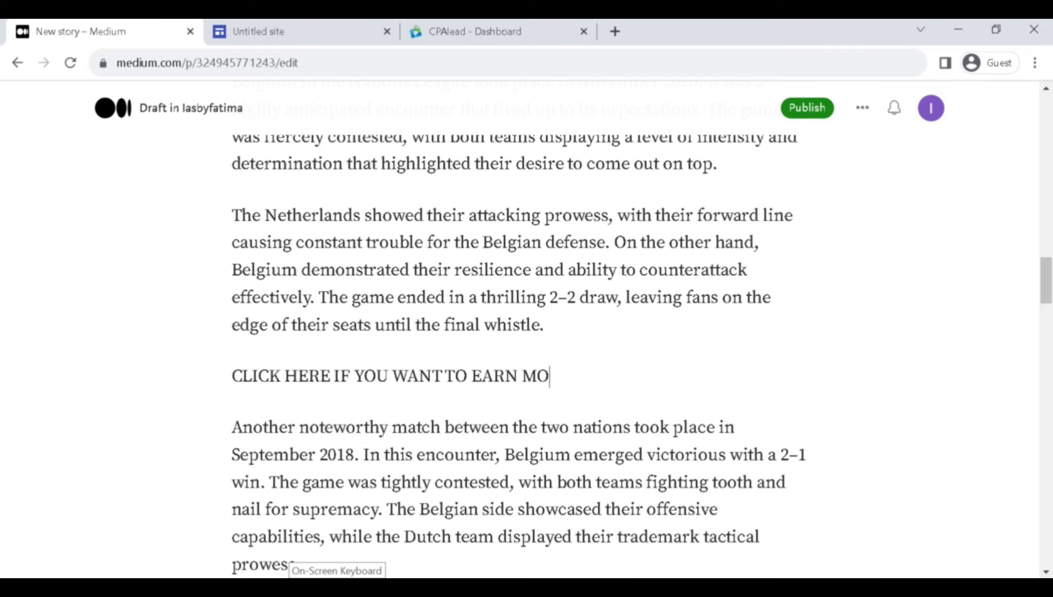
text(NEY BY P)
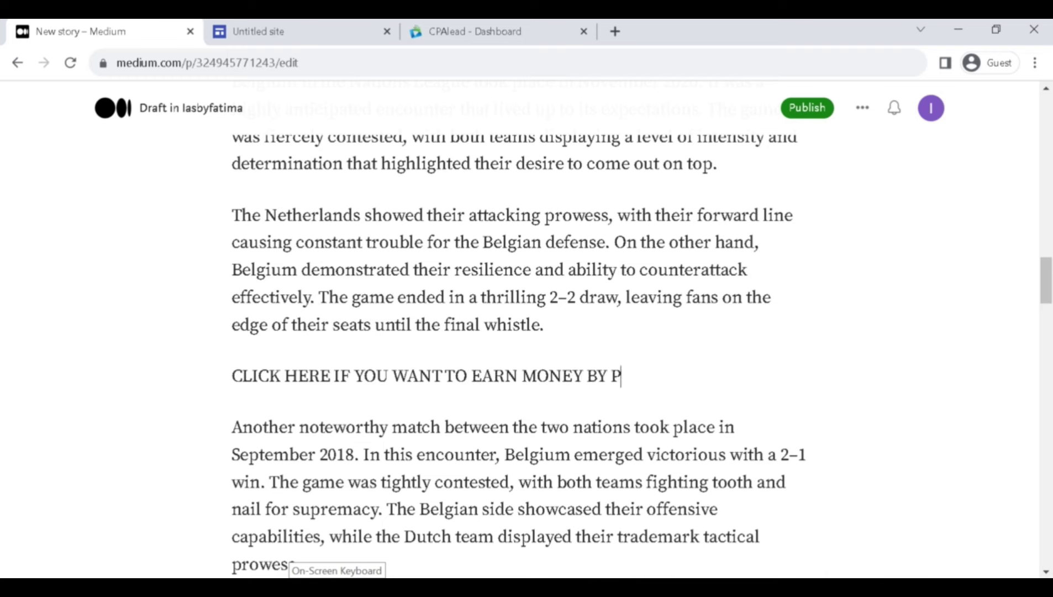
text(LAYING GAMES)
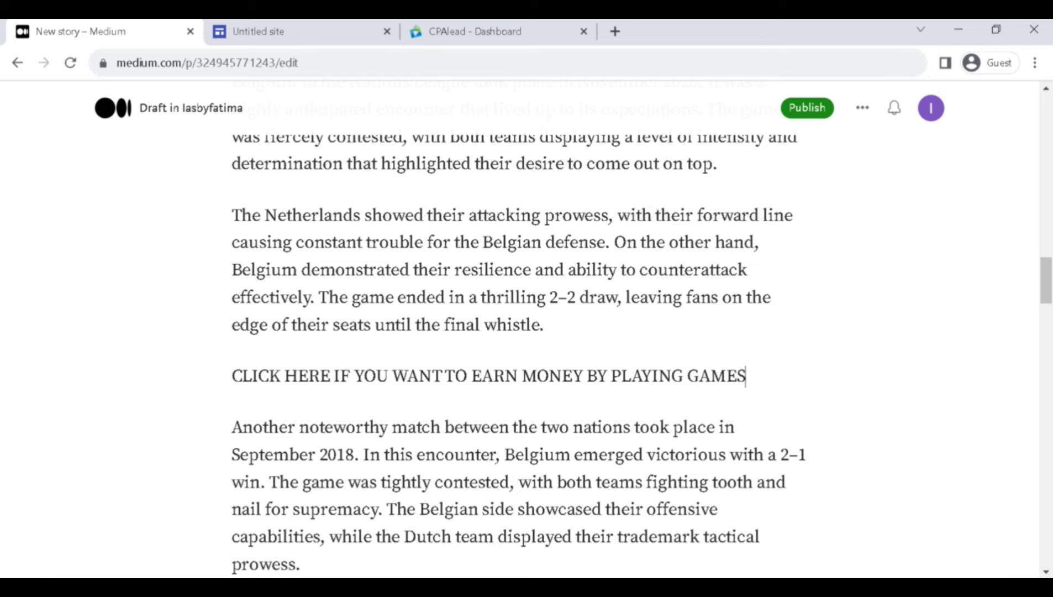
drag(746, 376, 231, 375)
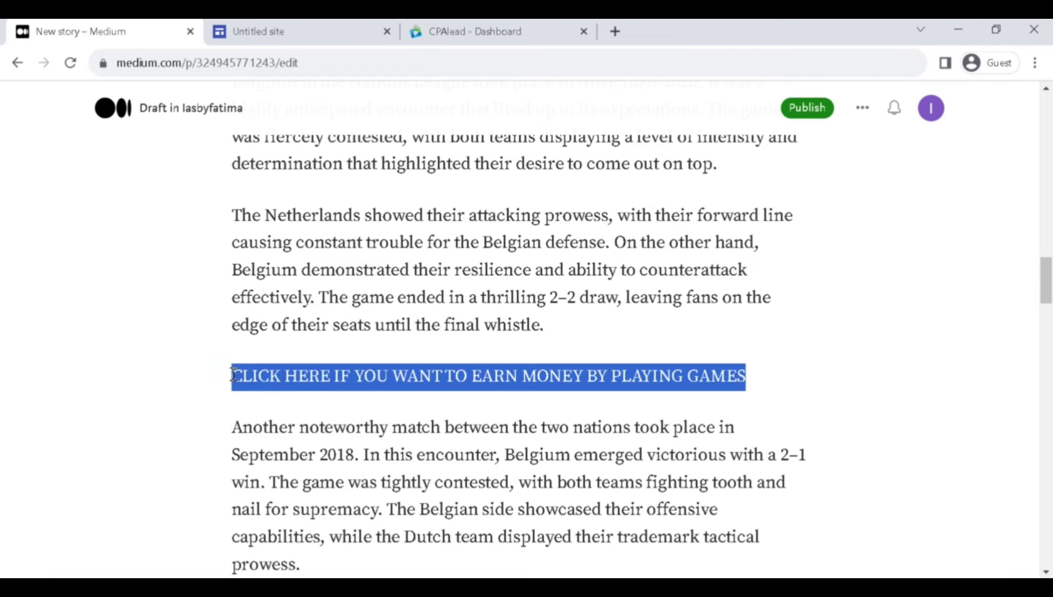
click(434, 344)
text(https://cdndn.com/srv.html?id=5532679&pub=2842693)
key(Return)
key(ctrl+Tab)
key(ctrl+Tab)
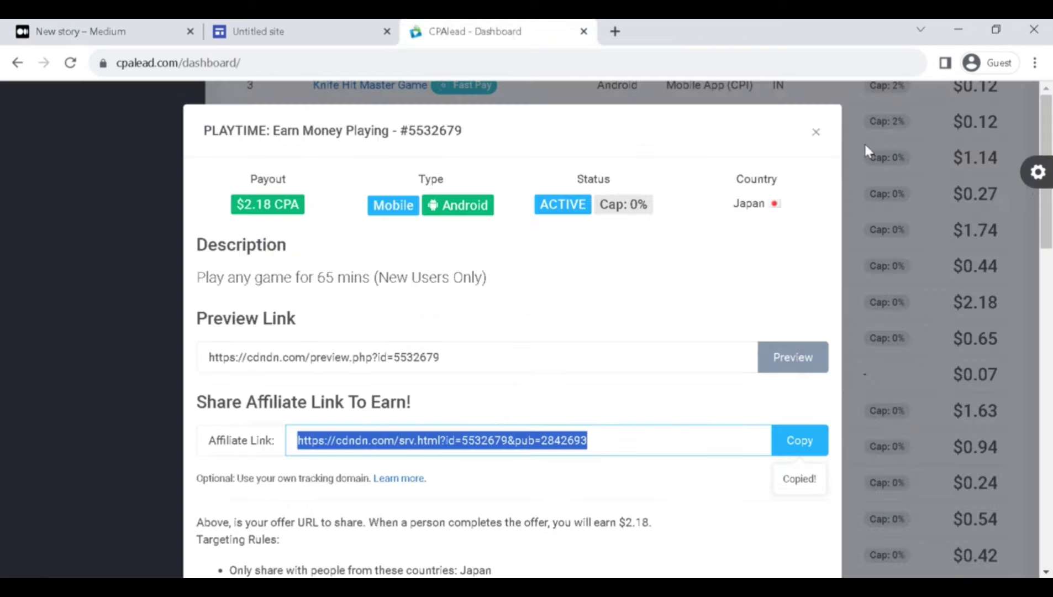
Choose Paypal on CPAlead's Payments page and save the payment settings.
click(816, 133)
scroll(616, 196, up, 10)
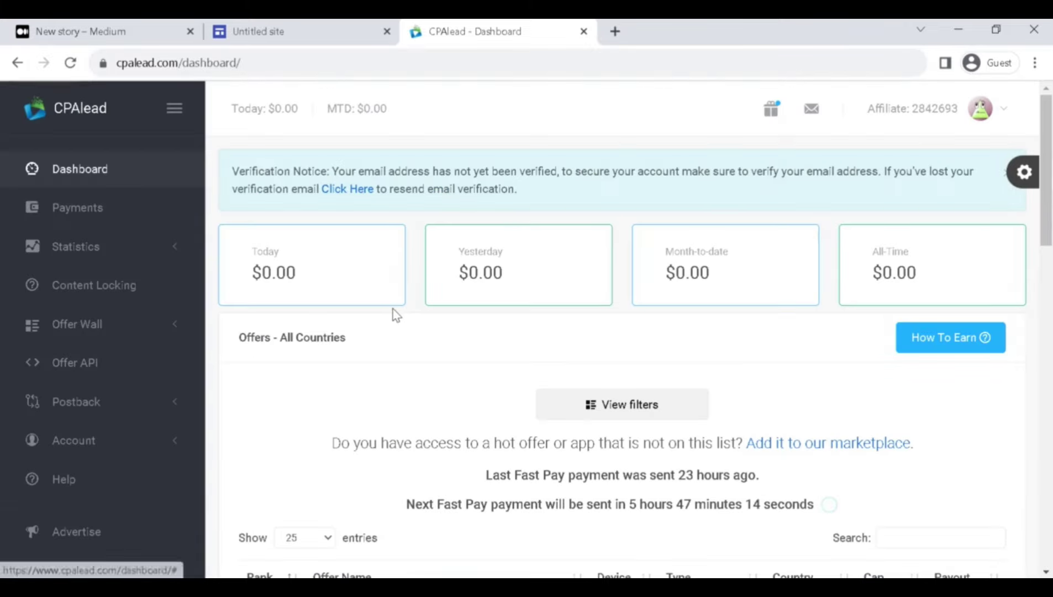
click(104, 218)
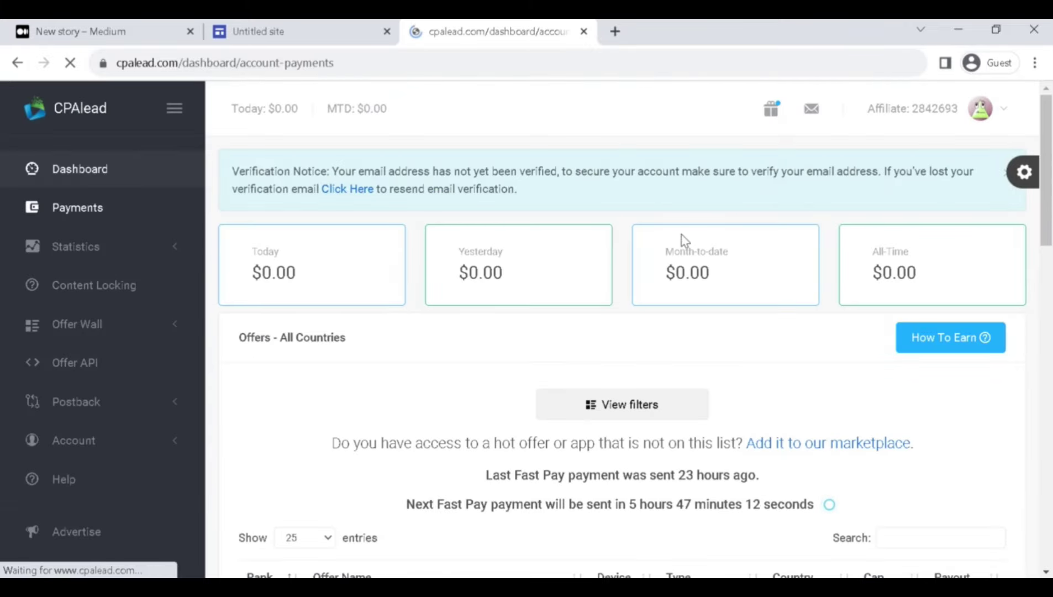
scroll(718, 313, down, 1)
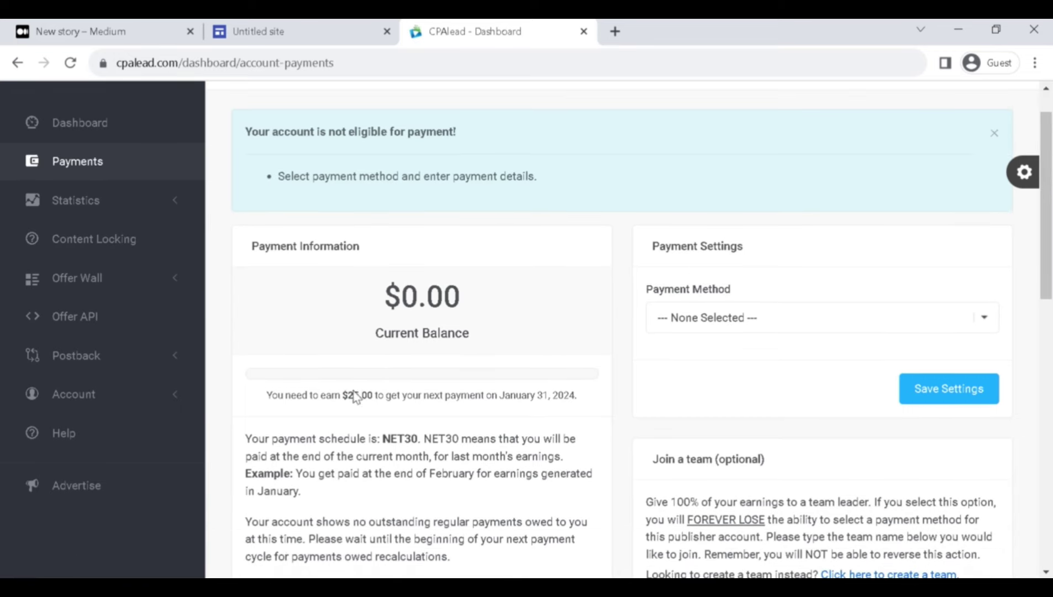
click(776, 328)
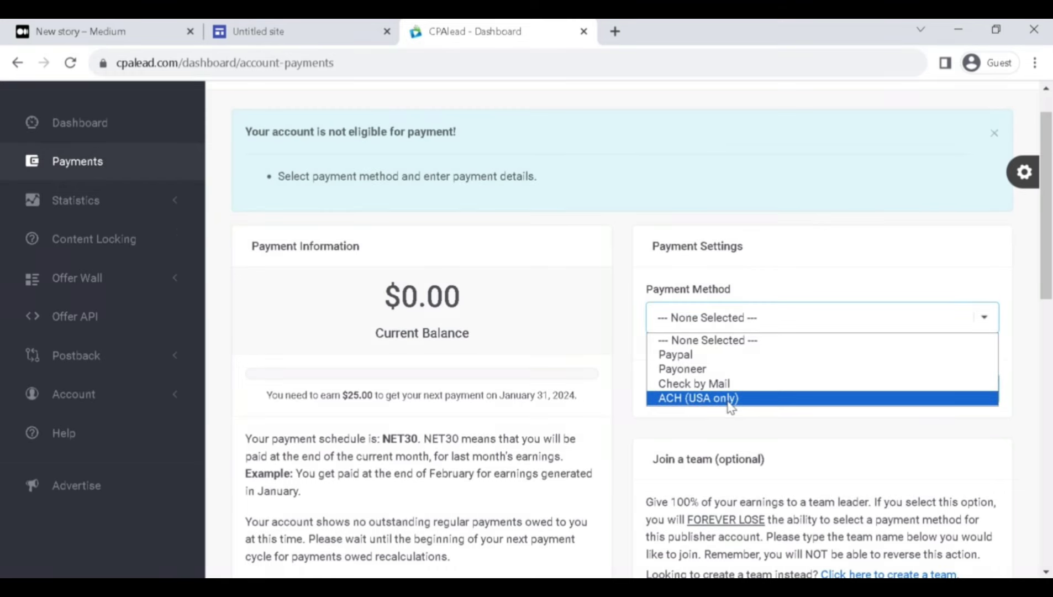
click(743, 357)
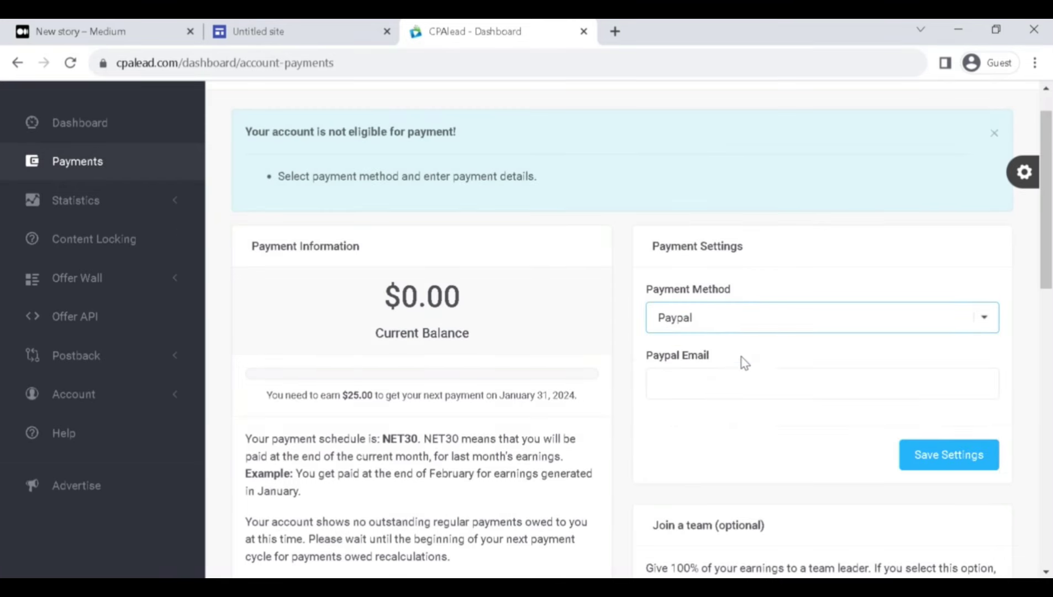
click(742, 376)
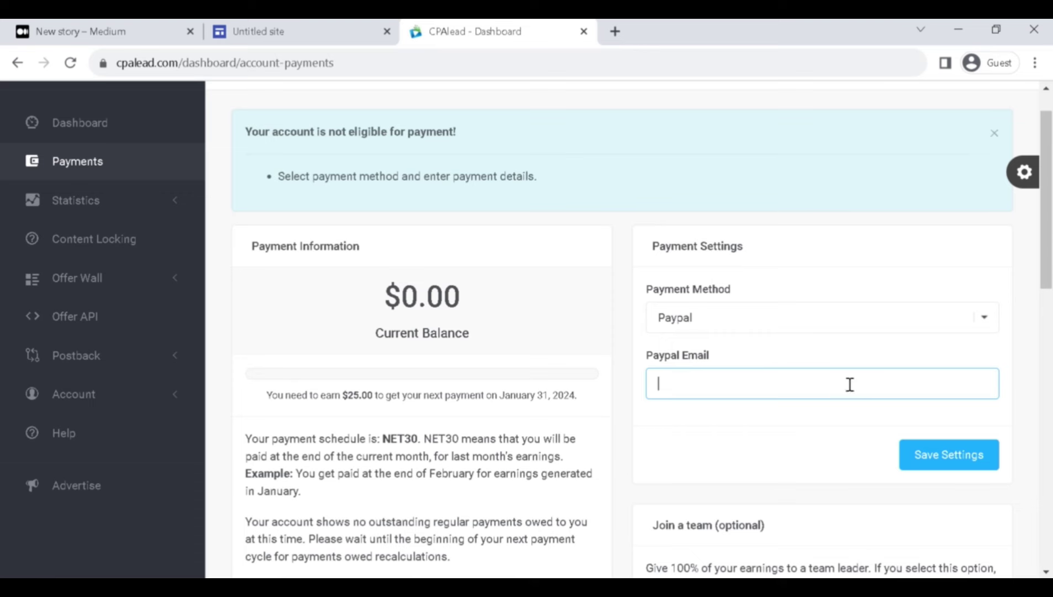
click(983, 461)
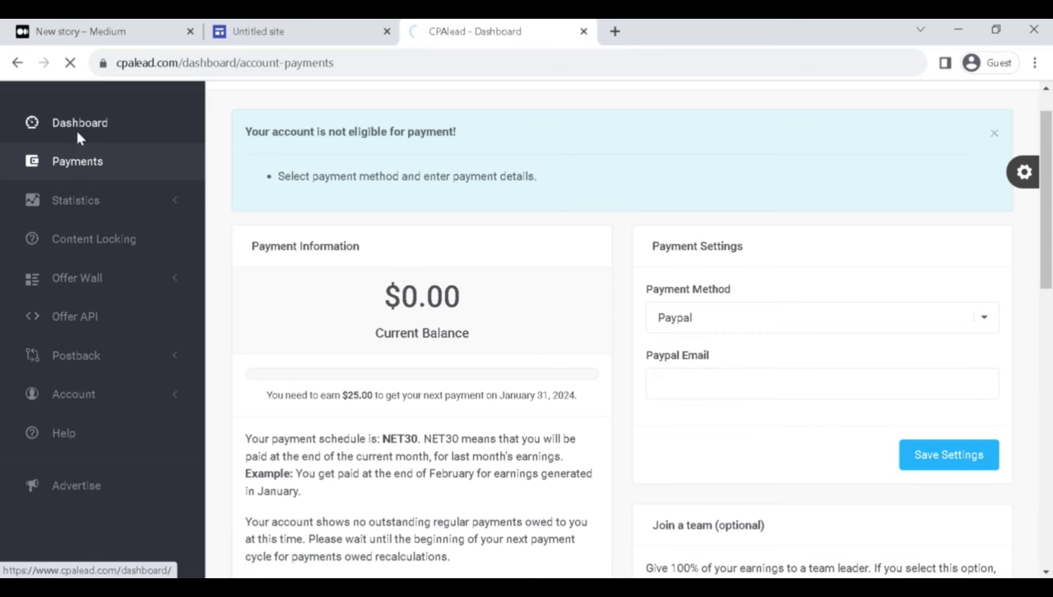
click(292, 31)
Replace the 'coding' banner title with 'RED FLAMES'.
scroll(235, 320, up, 20)
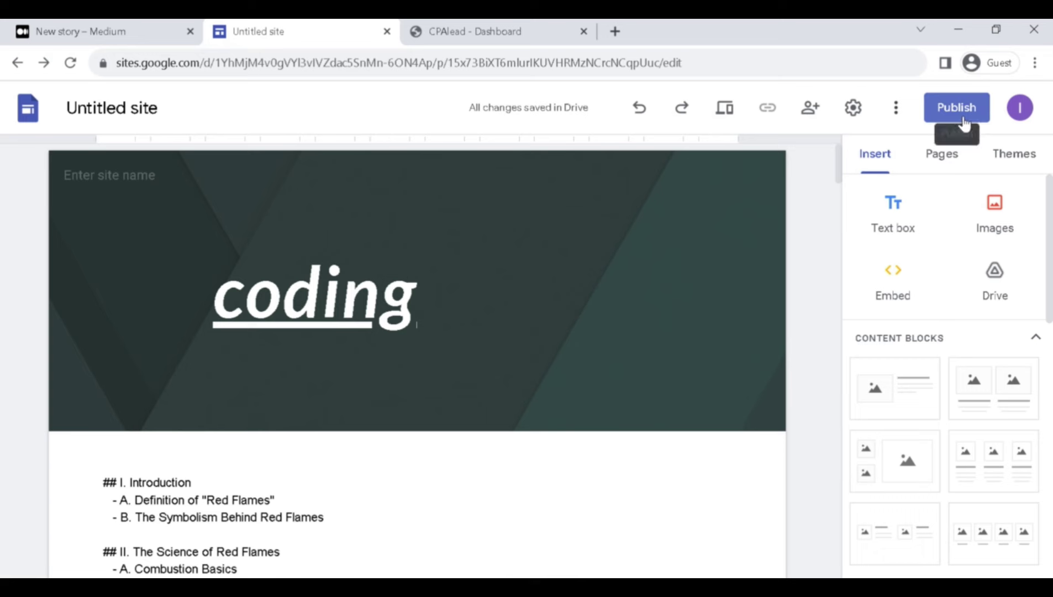
double_click(380, 287)
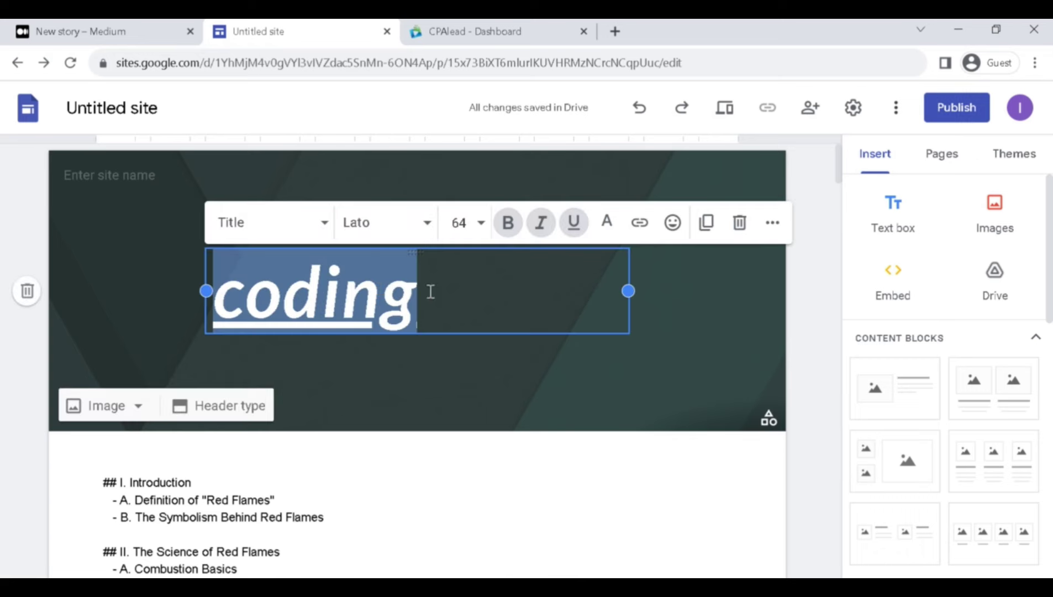
key(BackSpace)
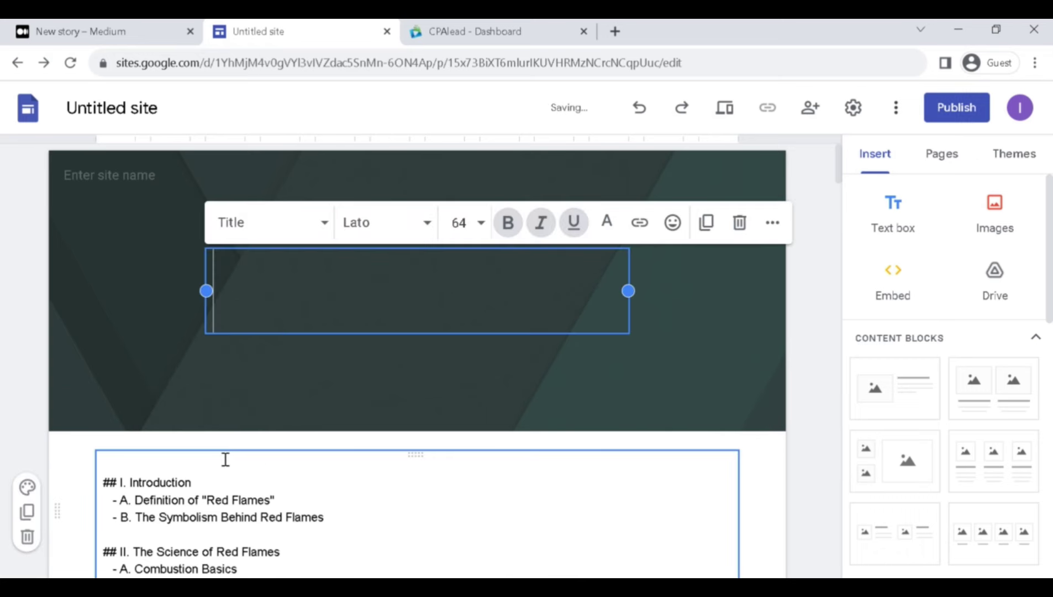
text(RED )
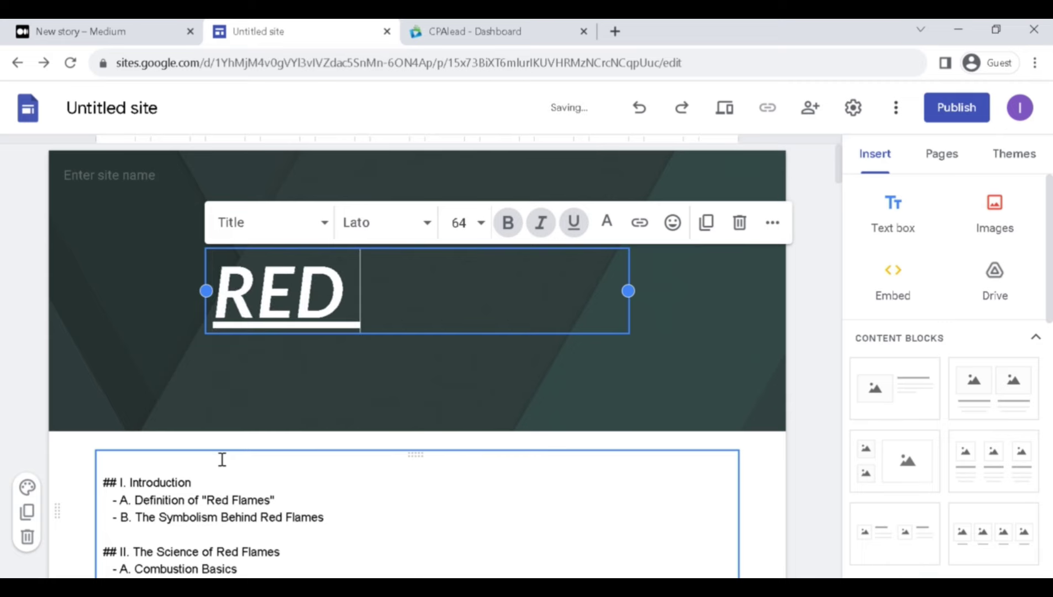
text(FLAMES)
key(ctrl+shift+Tab)
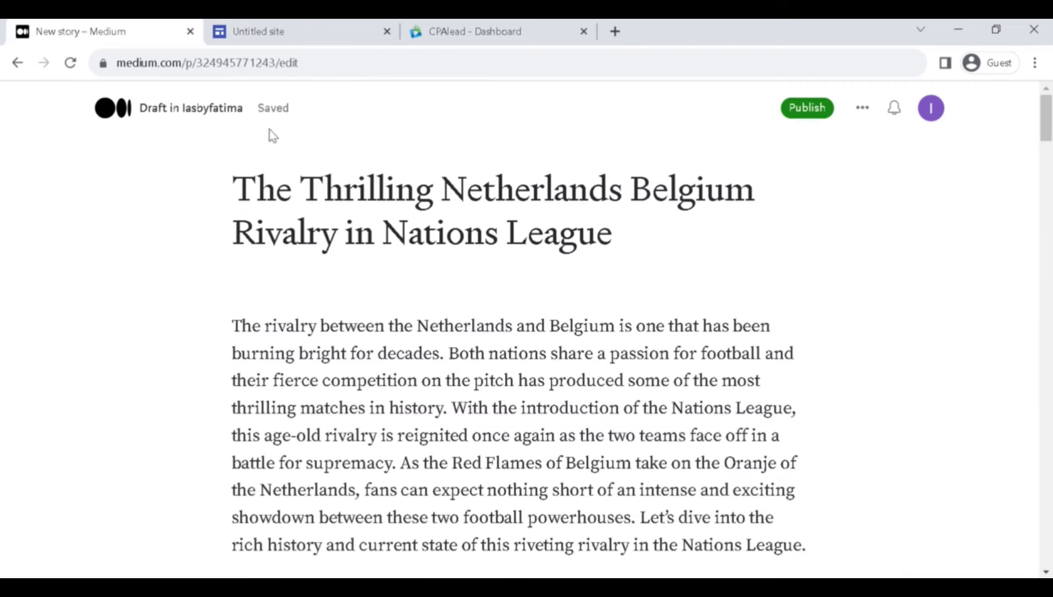
Publish the Netherlands–Belgium rivalry story with the RED FLAMES topic.
click(807, 108)
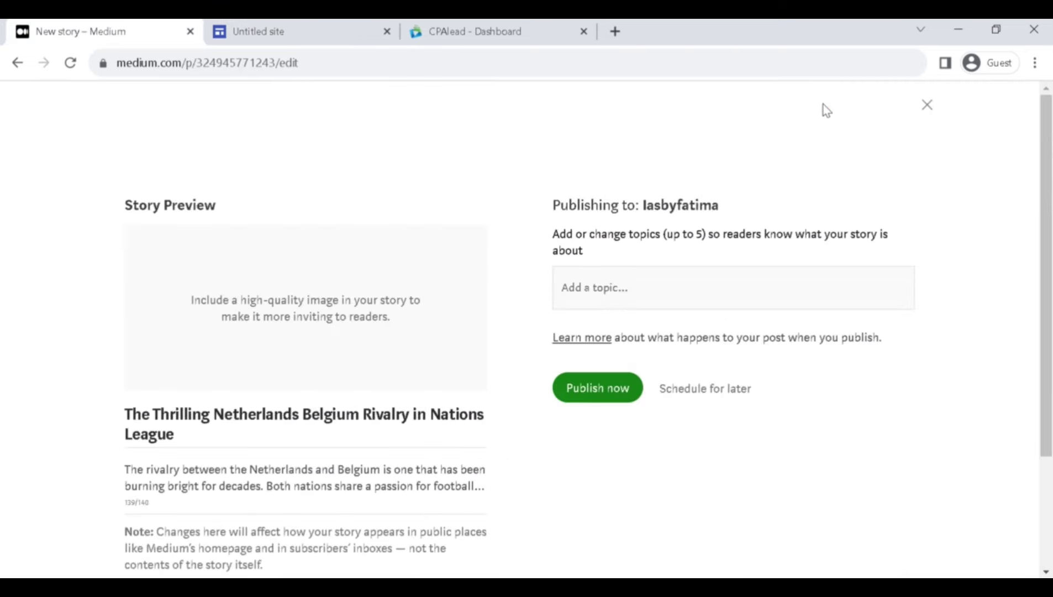
click(724, 300)
text(r)
key(BackSpace)
text(RED FLAMES)
click(613, 391)
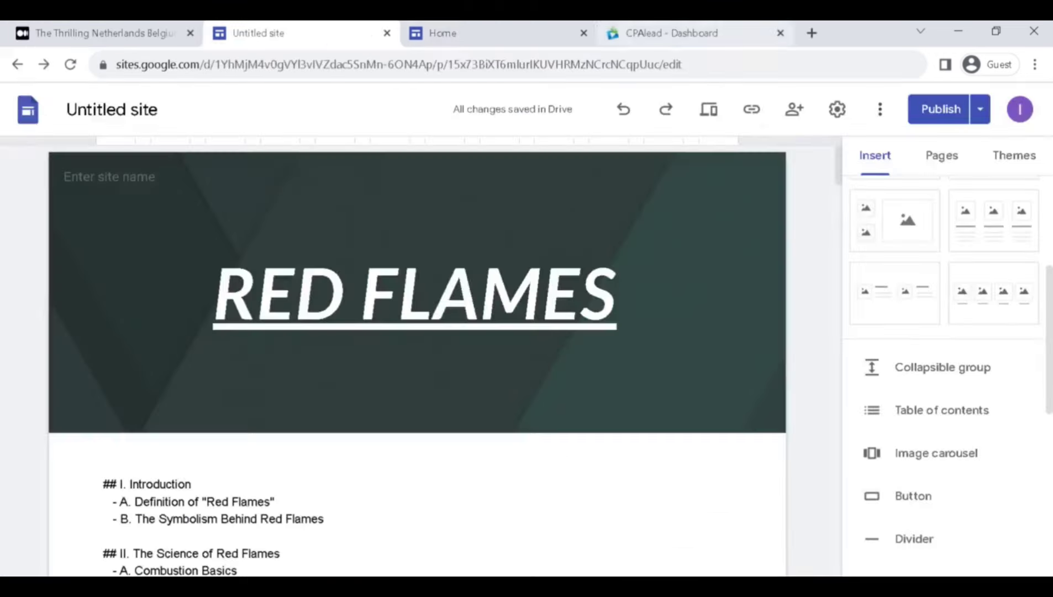
View the Home page of the published RED FLAMES site.
click(442, 32)
scroll(425, 237, up, 15)
scroll(414, 260, up, 10)
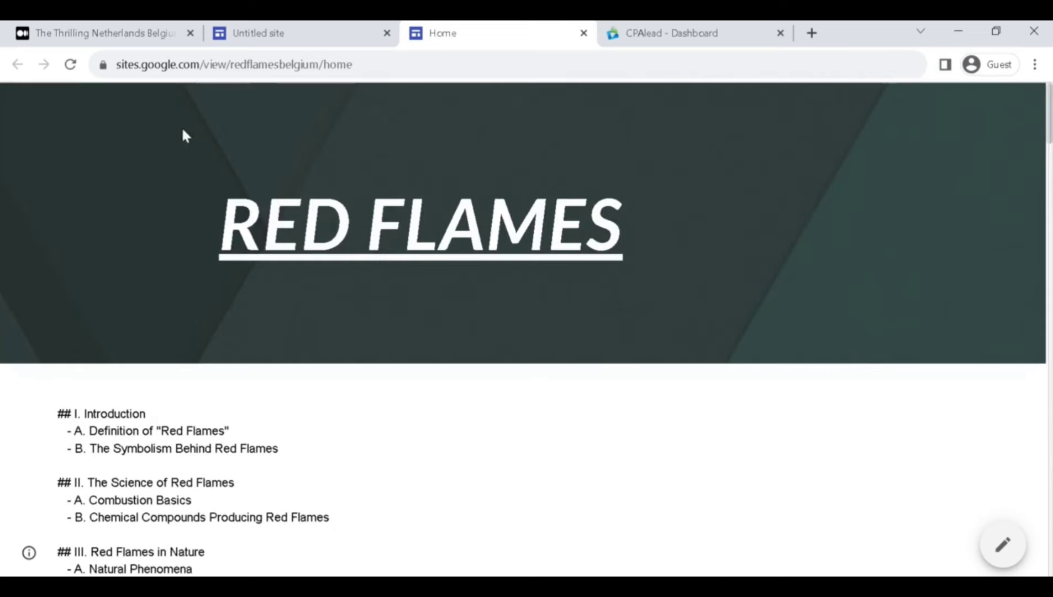